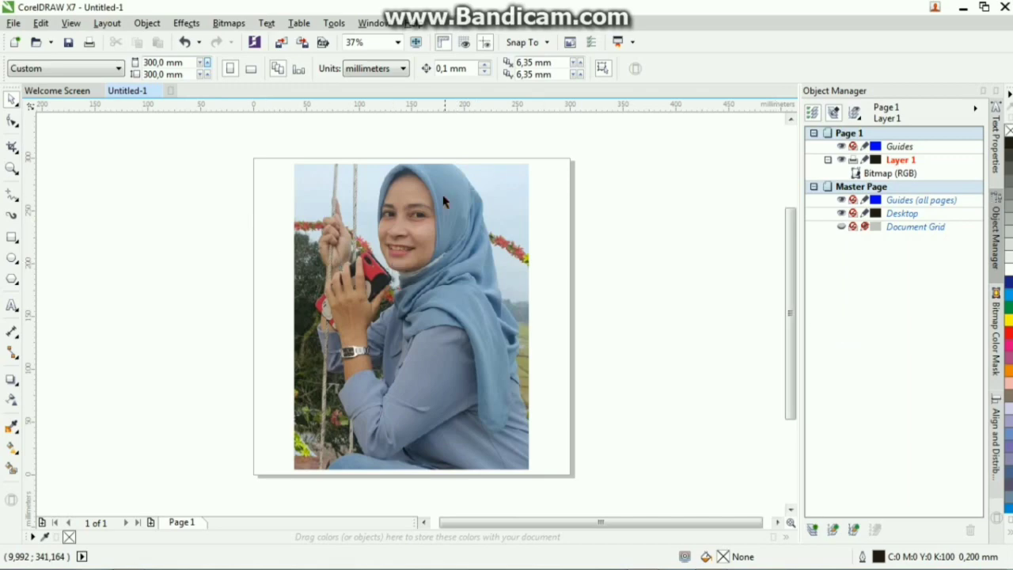
pyautogui.scroll(2, 391, 208)
pyautogui.scroll(-2, 394, 208)
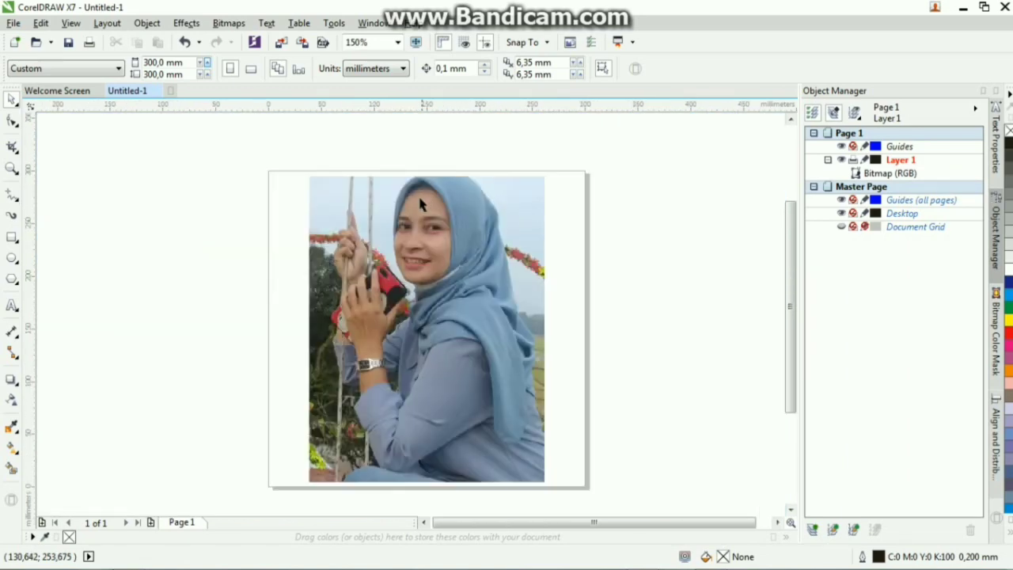
pyautogui.scroll(3, 420, 205)
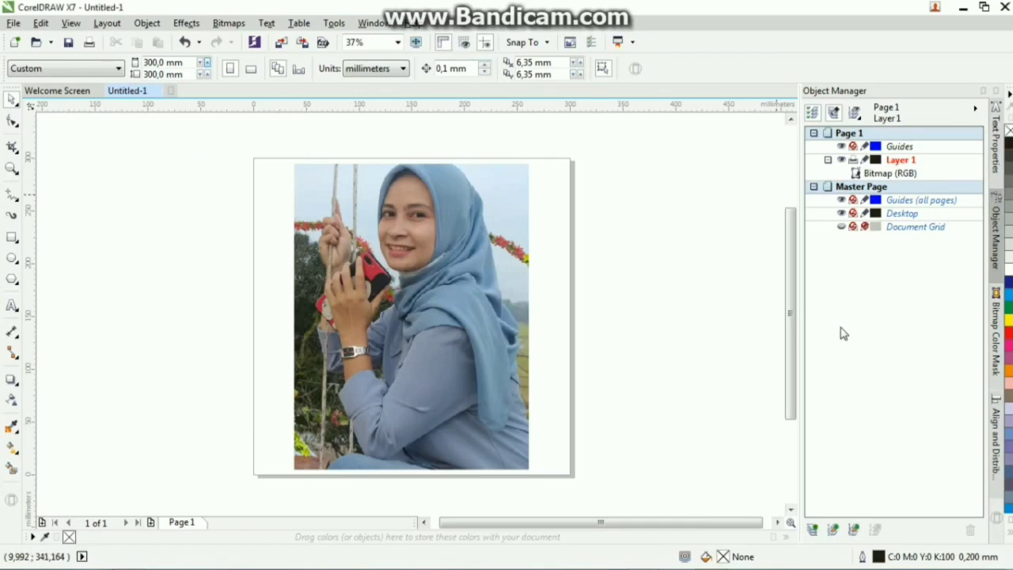
pyautogui.click(190, 158)
# Step: With the Pen tool, draw a thin closed crescent about 11.4 mm wide along the left-hand eye's upper eyelid crease and fill it black
pyautogui.scroll(2, 394, 214)
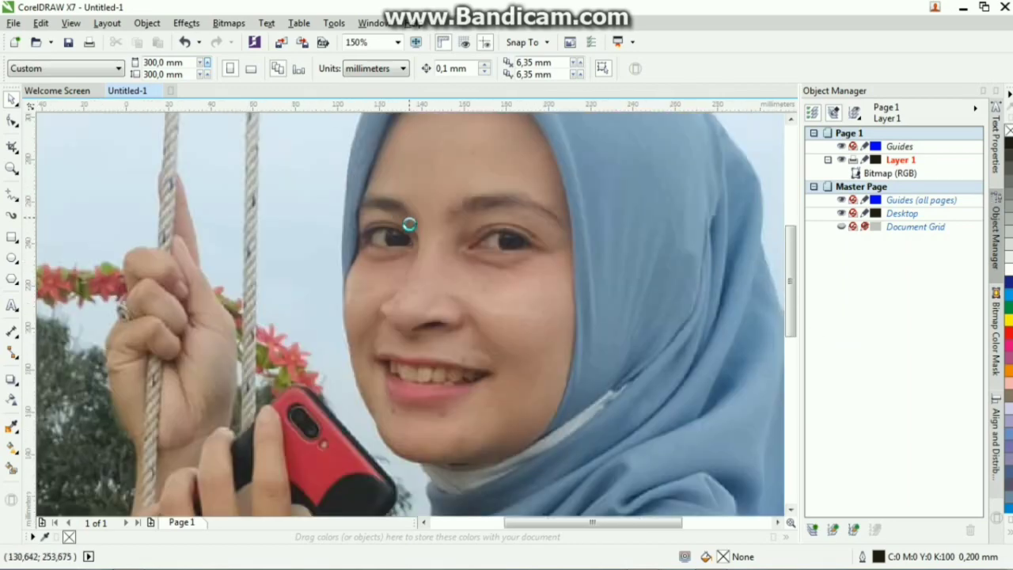
pyautogui.scroll(1, 433, 229)
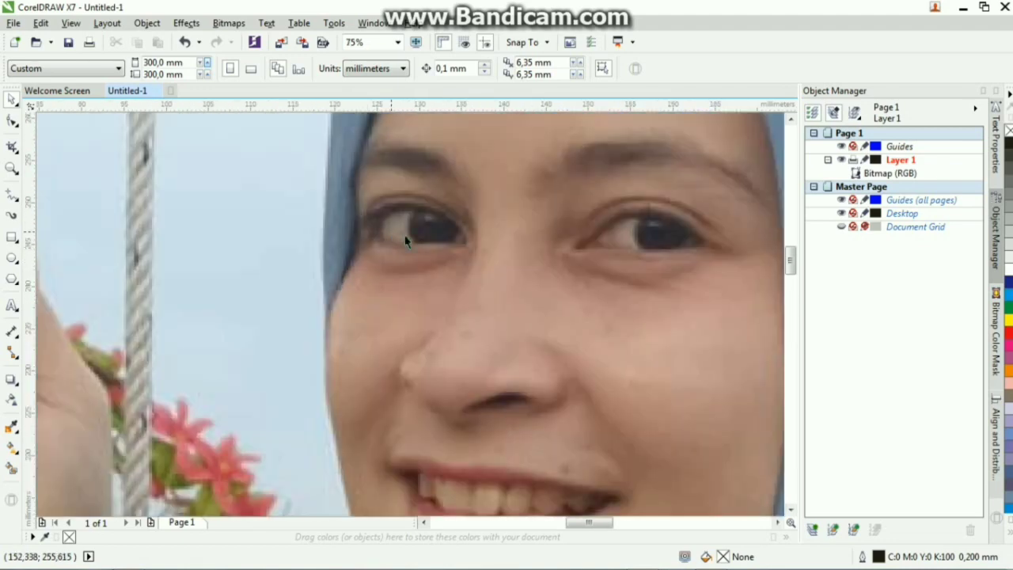
pyautogui.click(11, 197)
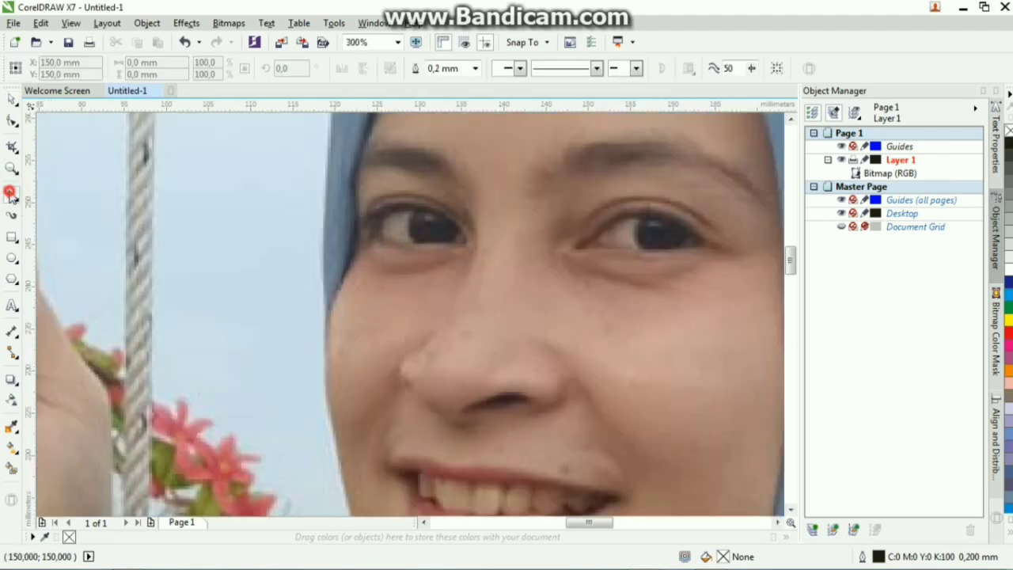
pyautogui.click(15, 199)
pyautogui.click(75, 249)
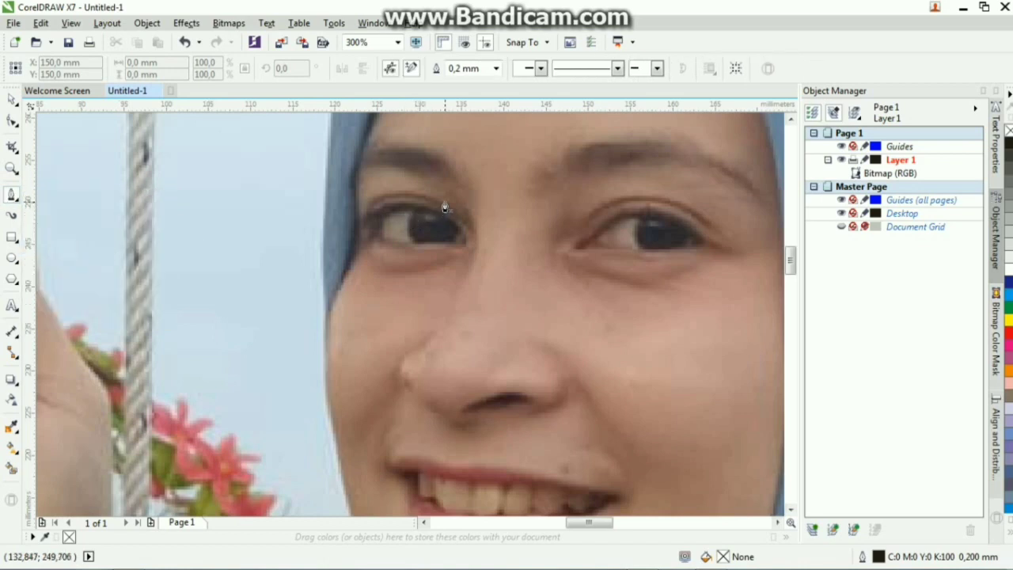
pyautogui.scroll(1, 446, 208)
pyautogui.click(489, 241)
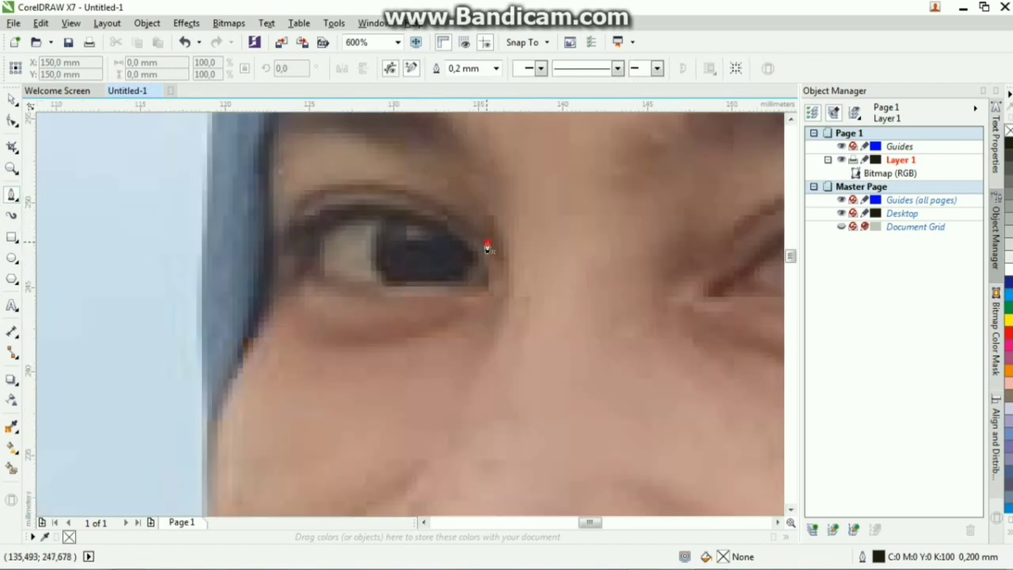
pyautogui.moveTo(294, 205); pyautogui.dragTo(252, 251)
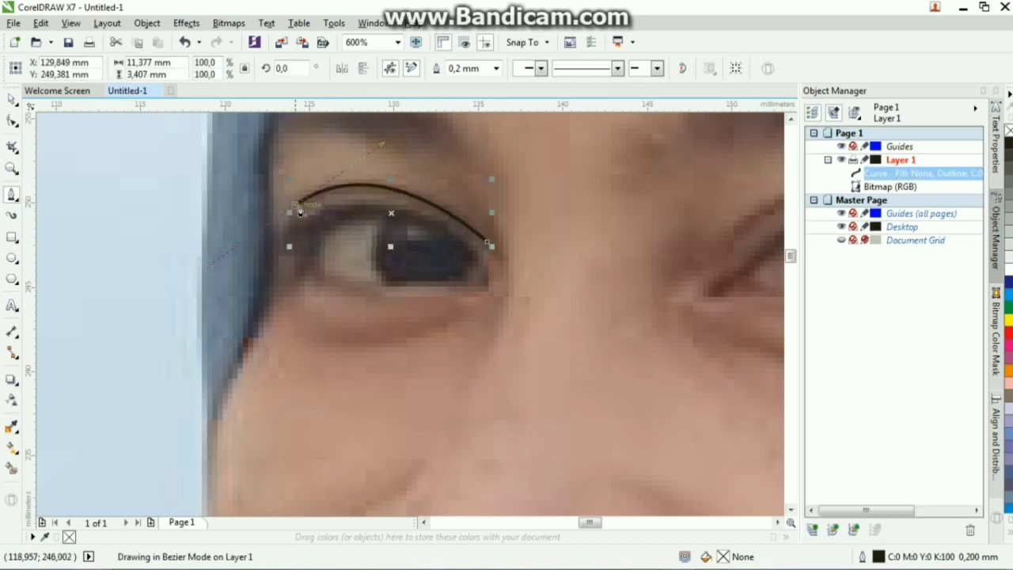
pyautogui.click(487, 241)
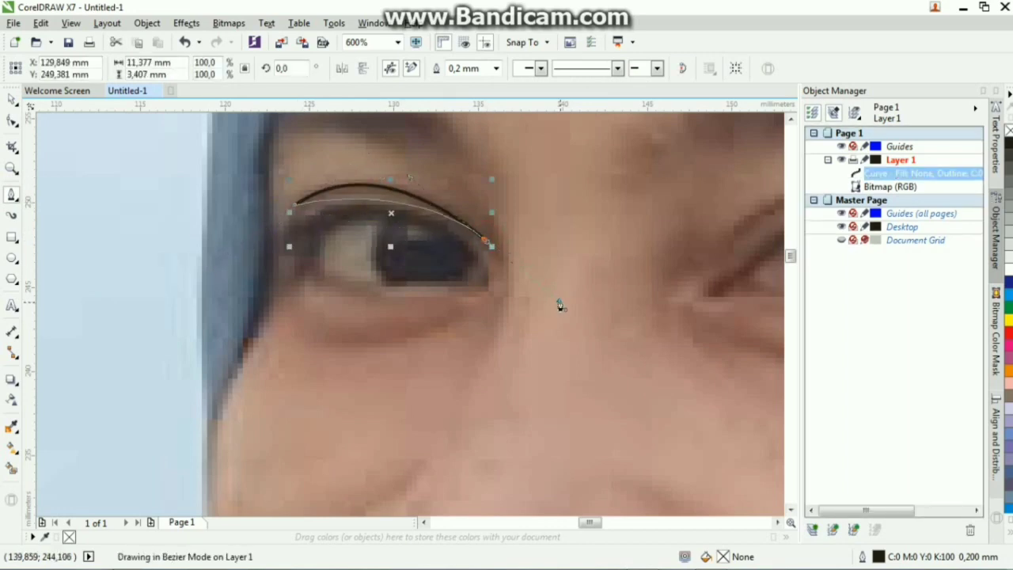
pyautogui.click(294, 205)
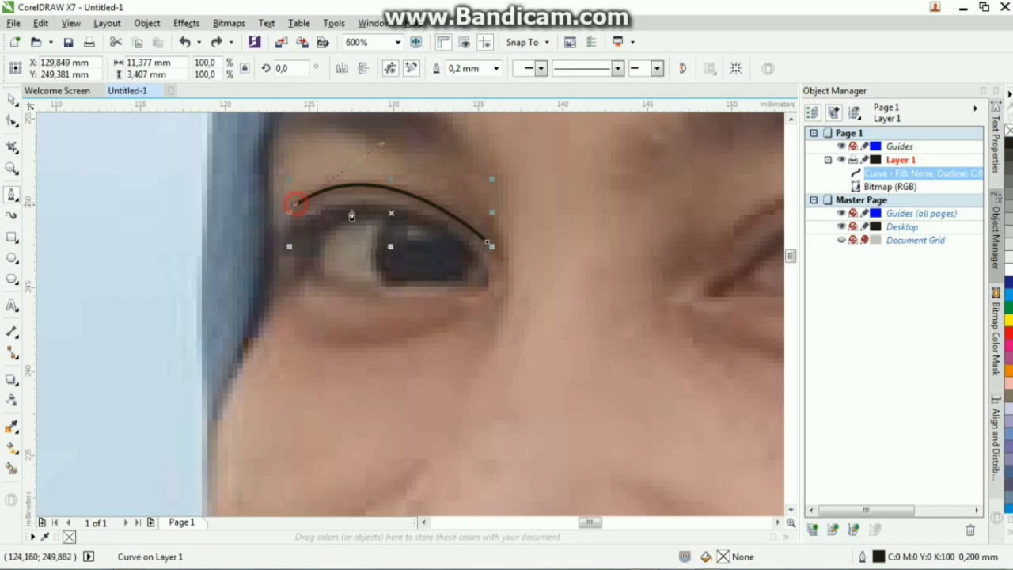
pyautogui.moveTo(489, 246); pyautogui.dragTo(372, 154)
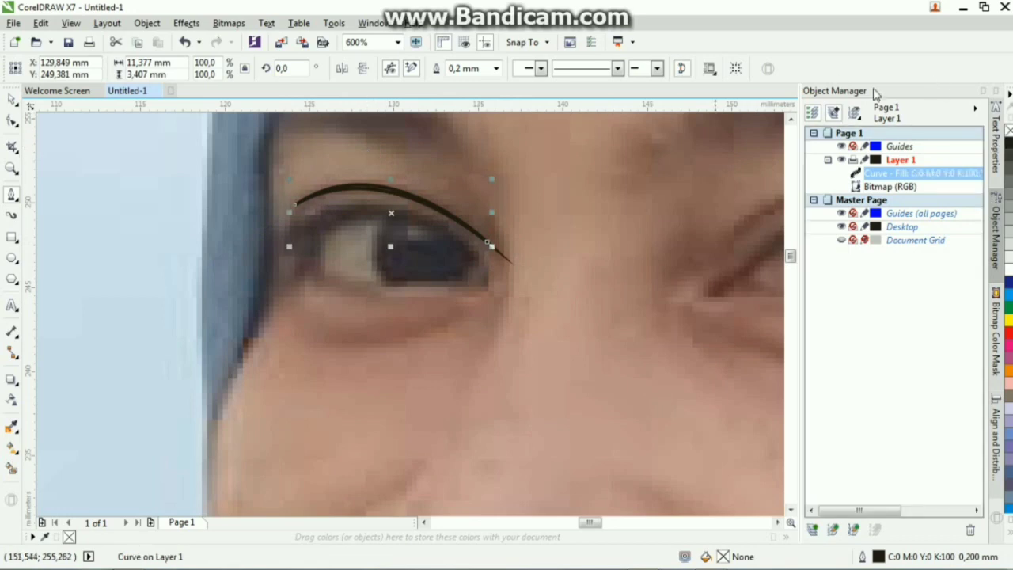
# Step: Remove the outline from the black eyelid crease shape and deselect it
pyautogui.rightClick(1008, 127)
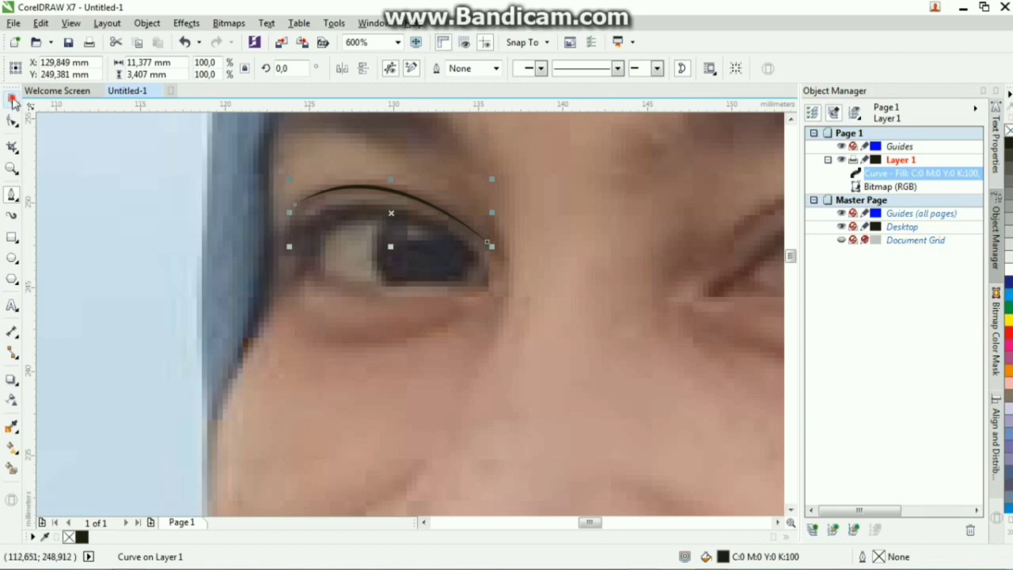
pyautogui.scroll(-5, 420, 186)
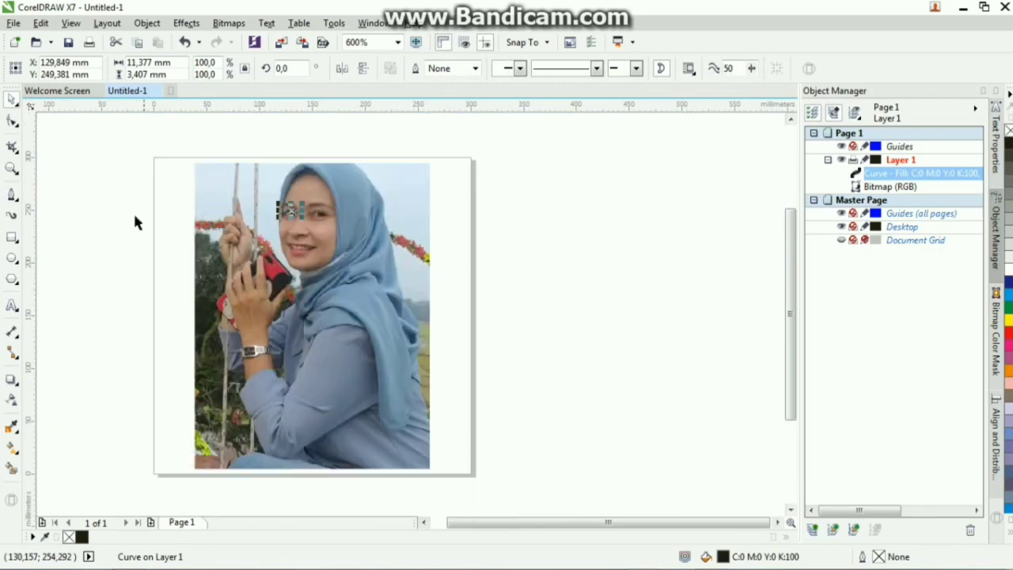
pyautogui.click(133, 218)
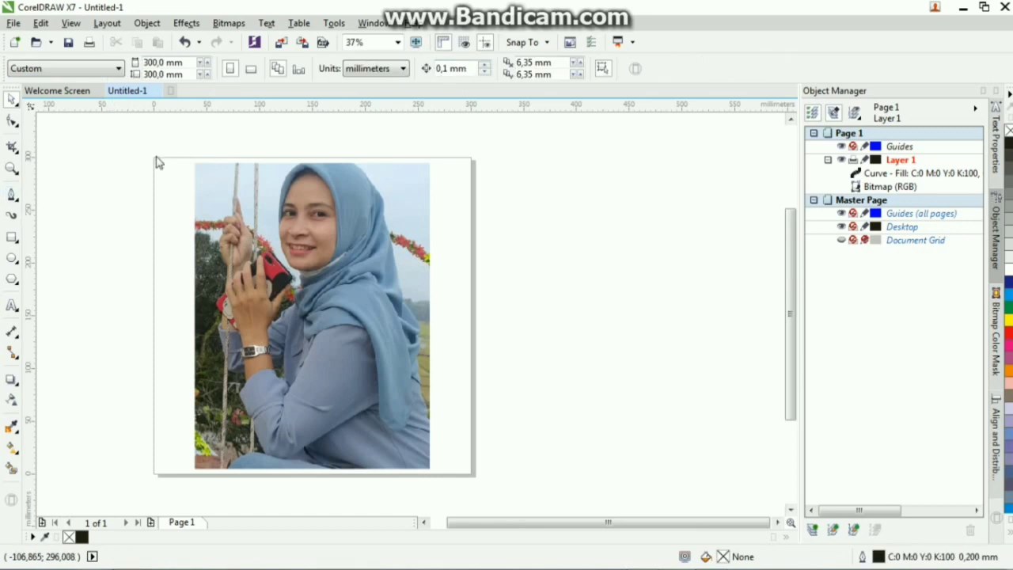
# Step: Set the default outline width for new objects to Hairline
pyautogui.click(496, 69)
pyautogui.click(481, 91)
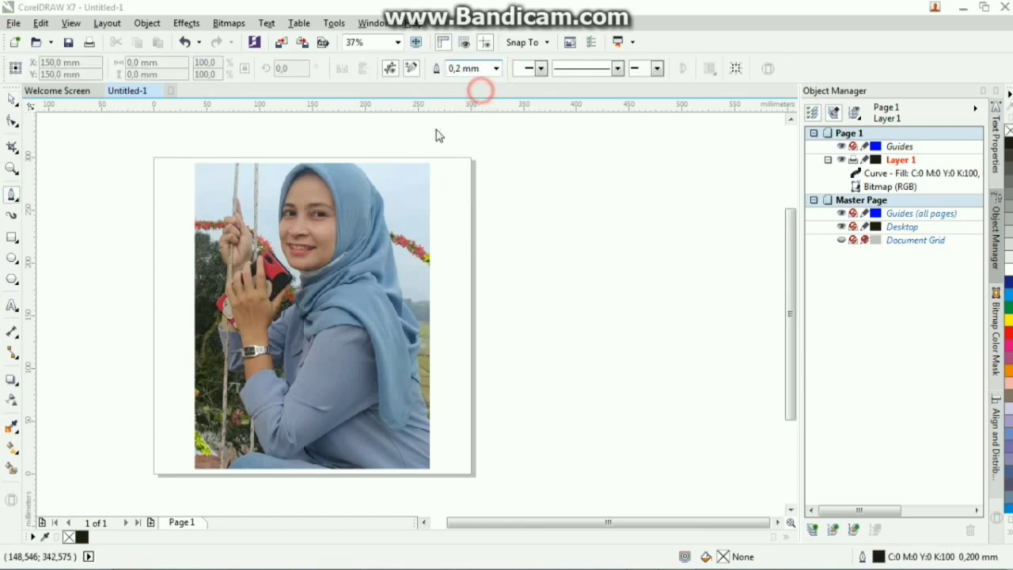
pyautogui.click(465, 361)
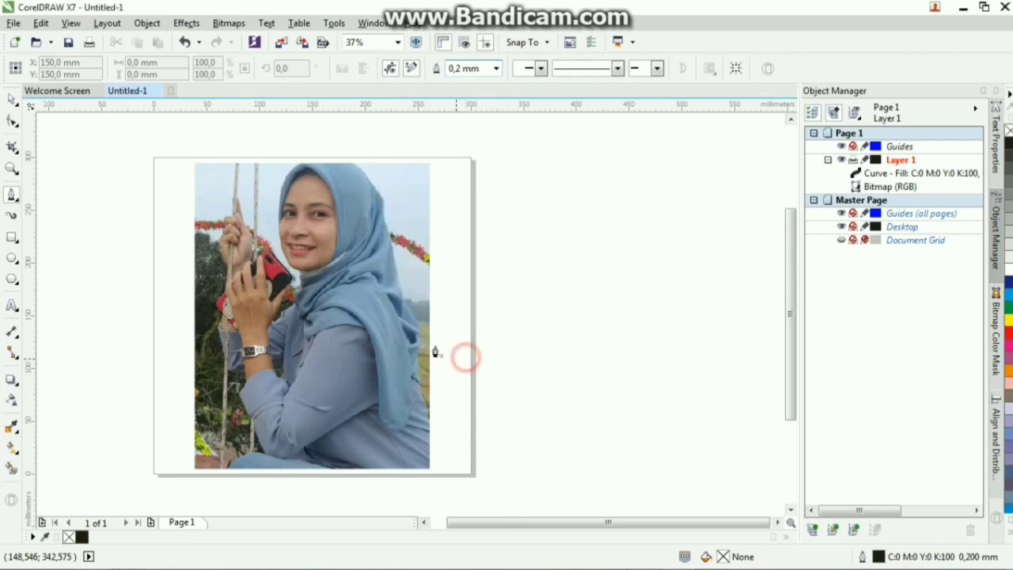
# Step: Start a Pen tool path at the left-hand eye's inner corner and trace the upper lash line to the outer corner
pyautogui.scroll(3, 293, 238)
pyautogui.scroll(-3, 295, 159)
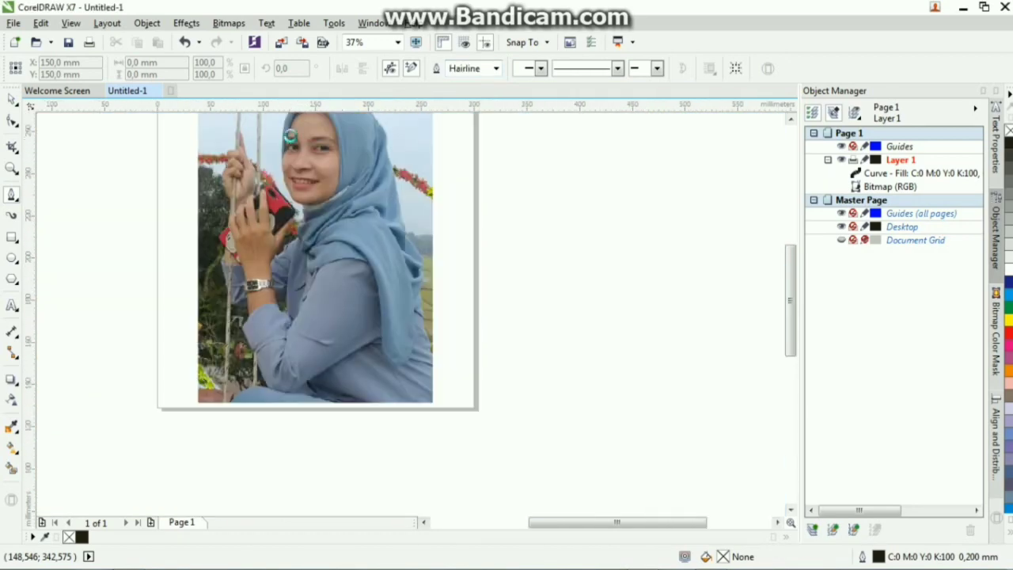
pyautogui.scroll(4, 290, 136)
pyautogui.scroll(-3, 309, 267)
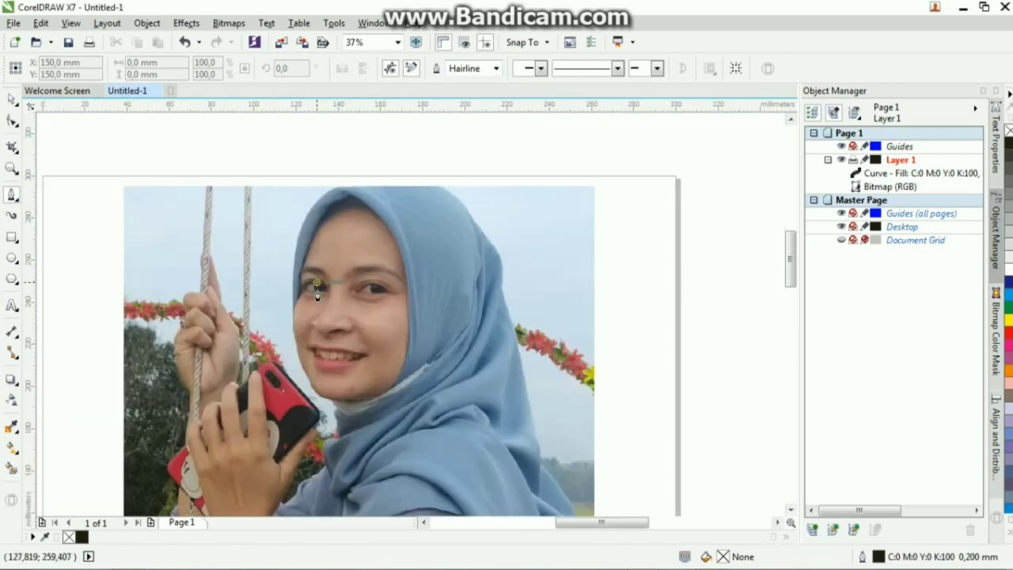
pyautogui.scroll(5, 316, 293)
pyautogui.scroll(-1, 335, 208)
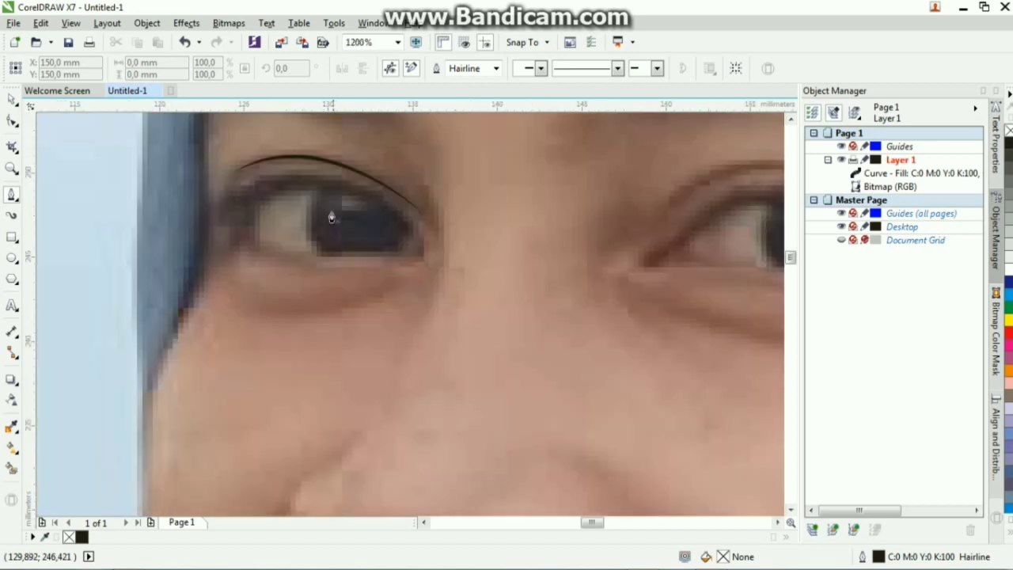
pyautogui.click(424, 257)
pyautogui.click(313, 177)
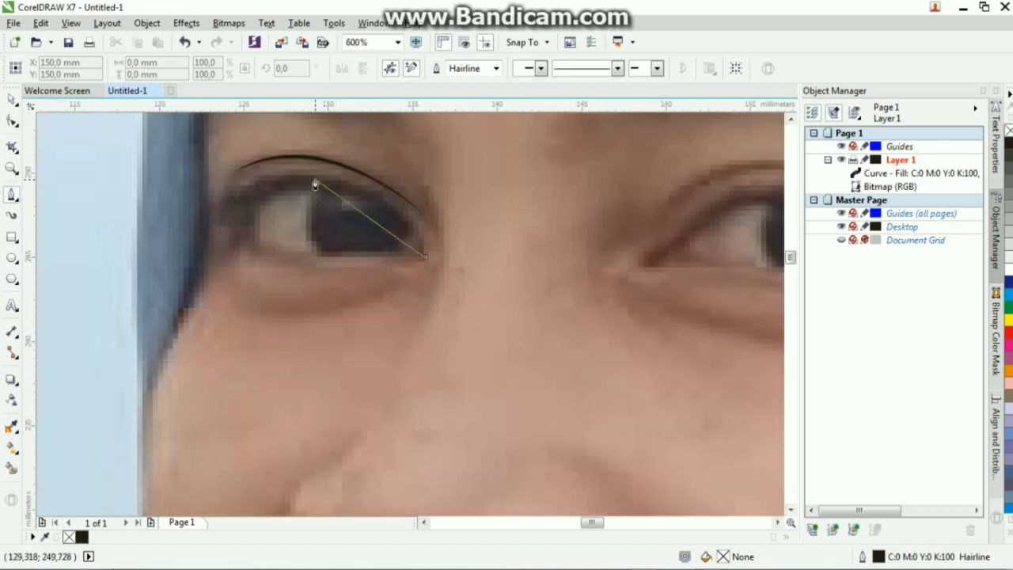
pyautogui.moveTo(310, 179); pyautogui.dragTo(233, 178)
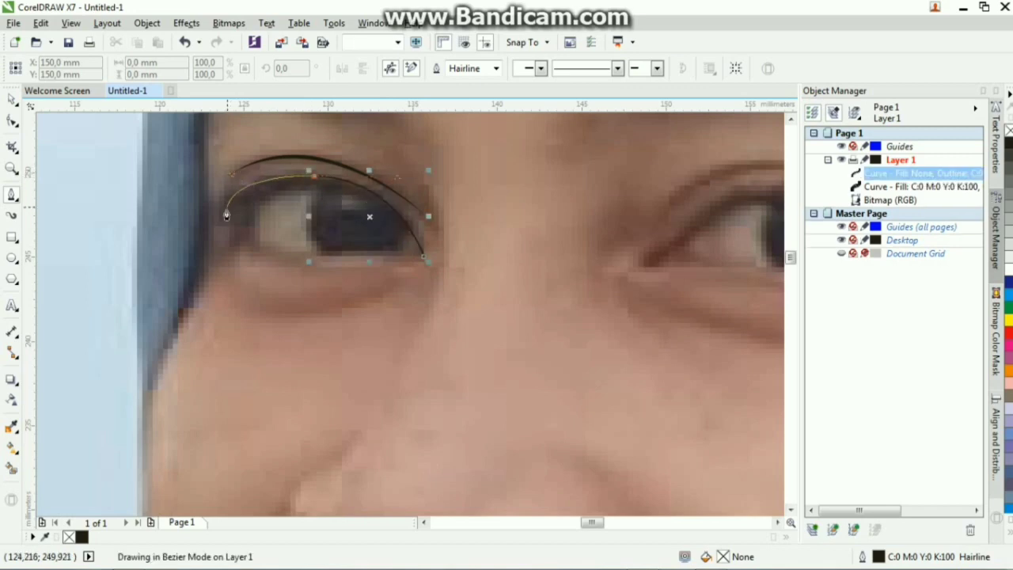
pyautogui.click(226, 222)
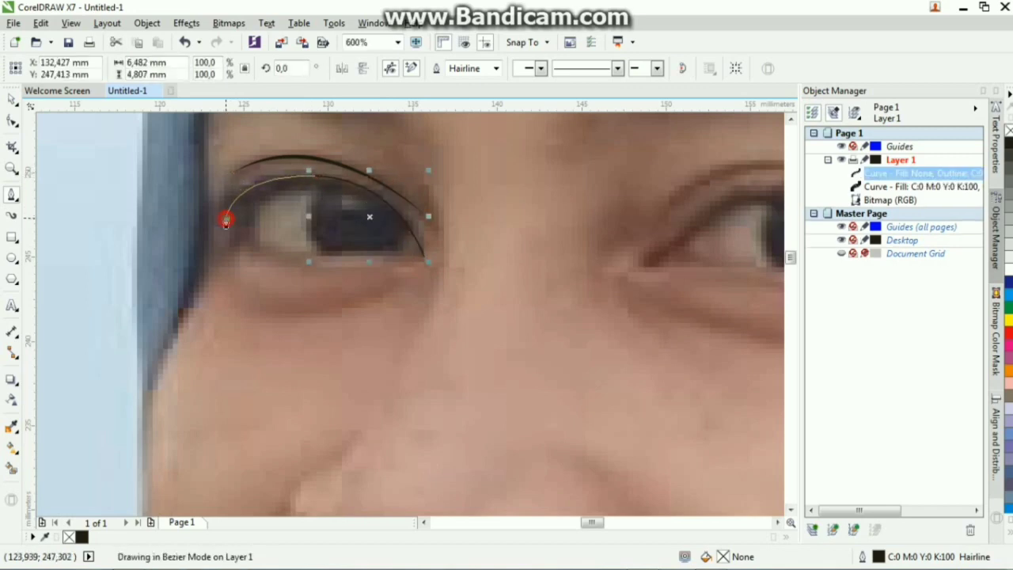
# Step: Trace around the eye white and iris back to the inner corner, close the path about 11.7 mm wide, and fill it black
pyautogui.moveTo(235, 213); pyautogui.dragTo(258, 240)
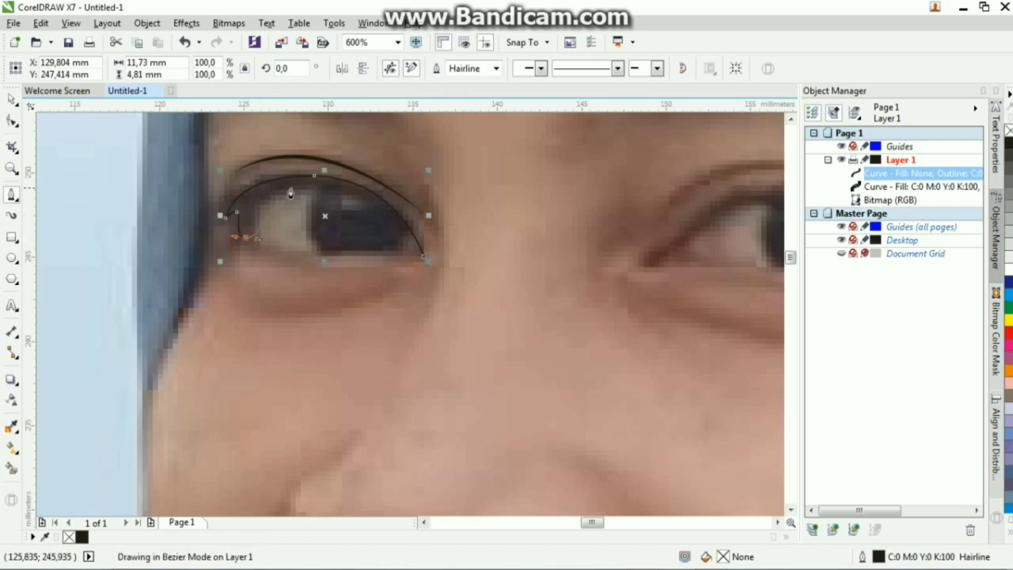
pyautogui.moveTo(290, 188)
pyautogui.mouseDown()
pyautogui.moveTo(335, 179)
pyautogui.moveTo(308, 227)
pyautogui.moveTo(340, 266)
pyautogui.moveTo(376, 257)
pyautogui.mouseUp()
pyautogui.click(408, 247)
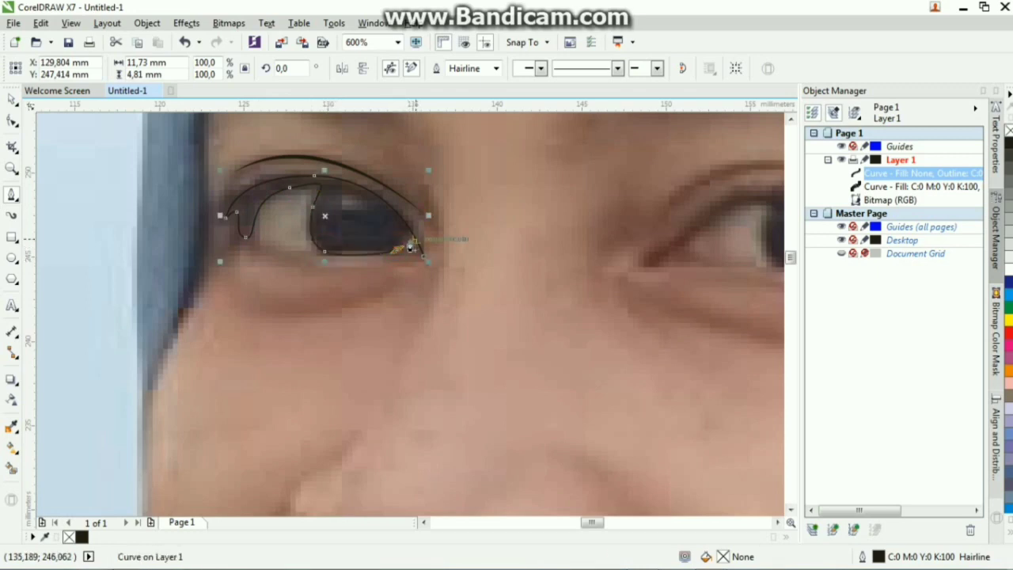
pyautogui.click(411, 249)
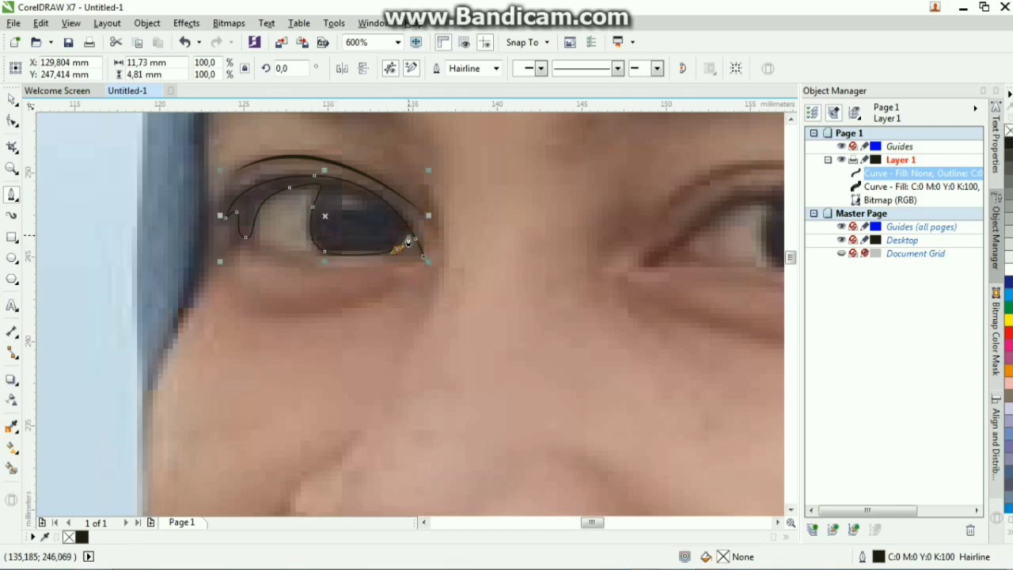
pyautogui.scroll(2, 409, 246)
pyautogui.moveTo(418, 247)
pyautogui.mouseDown()
pyautogui.moveTo(444, 327)
pyautogui.moveTo(350, 332)
pyautogui.moveTo(316, 320)
pyautogui.mouseUp()
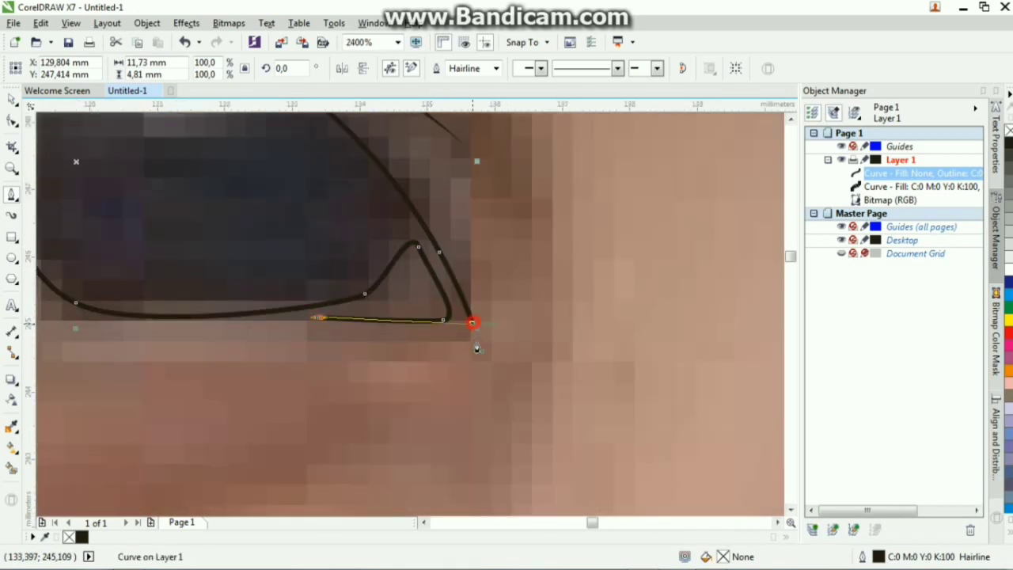
pyautogui.click(476, 346)
pyautogui.scroll(-2, 475, 326)
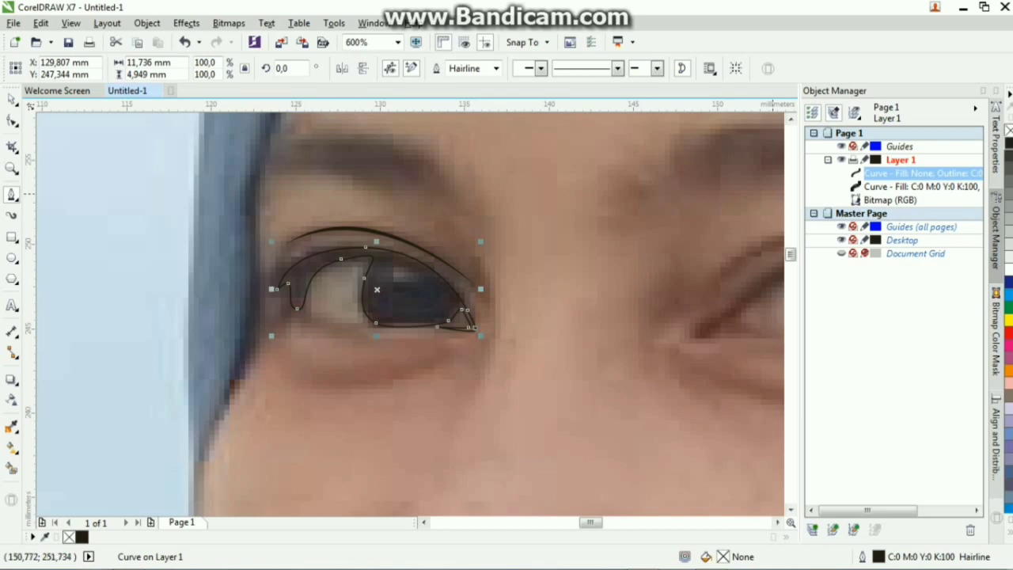
pyautogui.click(1009, 144)
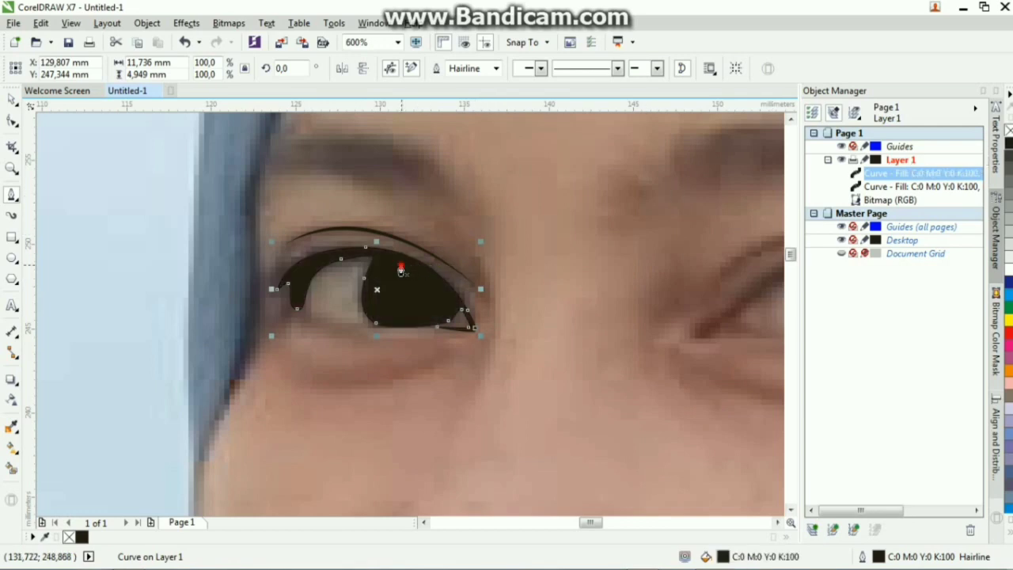
# Step: Draw a closed highlight shape about 0.9 mm wide on the iris and trim it out of the black eye shape
pyautogui.click(402, 266)
pyautogui.click(403, 279)
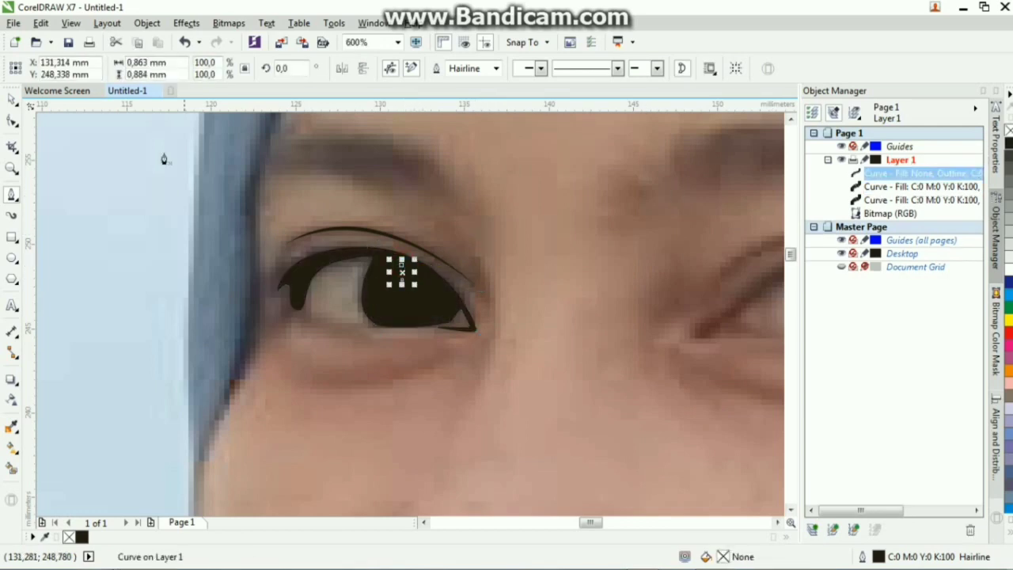
pyautogui.click(12, 98)
pyautogui.keyDown('shift'); pyautogui.click(339, 258); pyautogui.keyUp('shift')
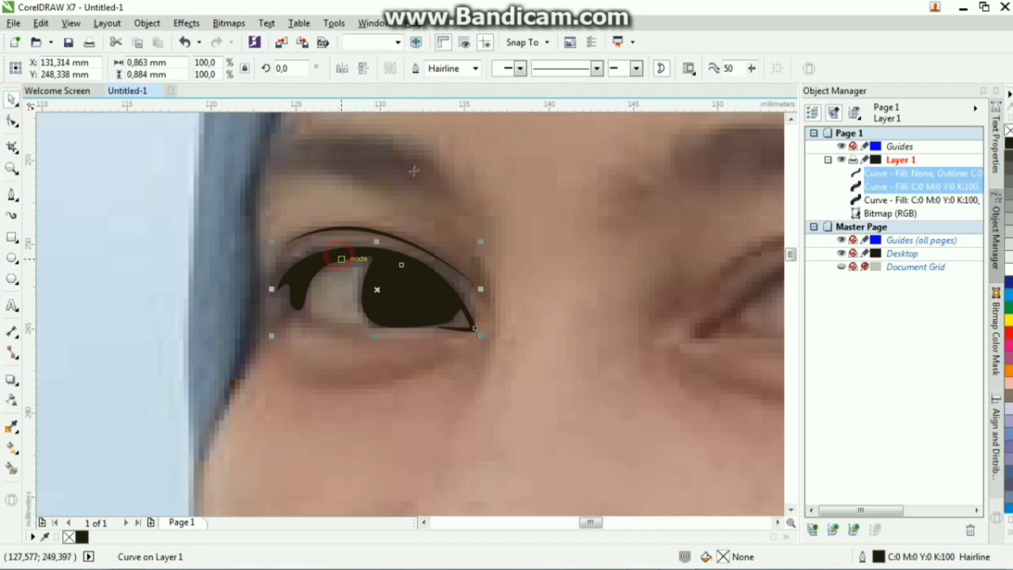
pyautogui.click(438, 68)
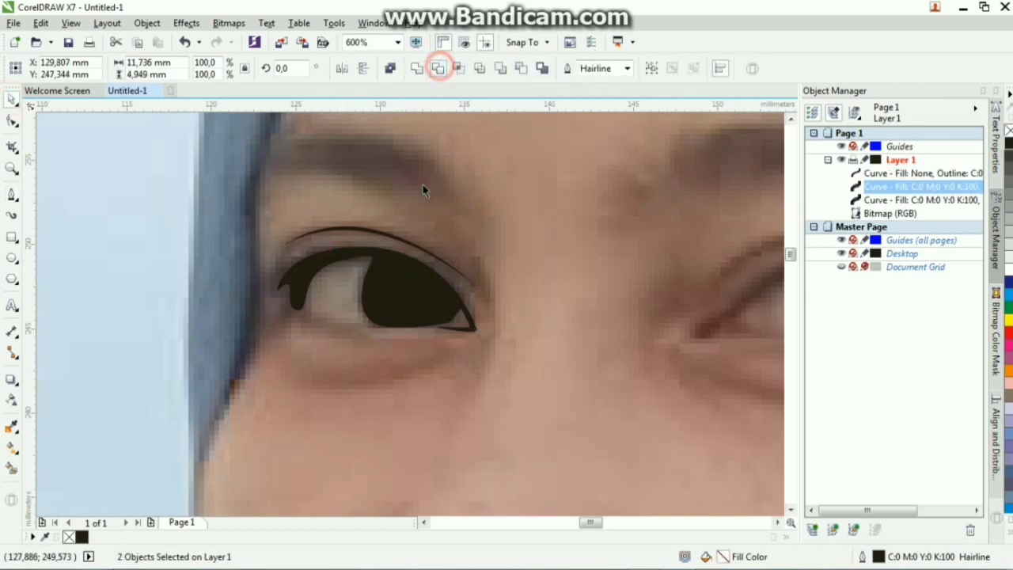
# Step: Delete the small highlight shape used as the trimming object on the iris
pyautogui.click(403, 276)
pyautogui.click(407, 273)
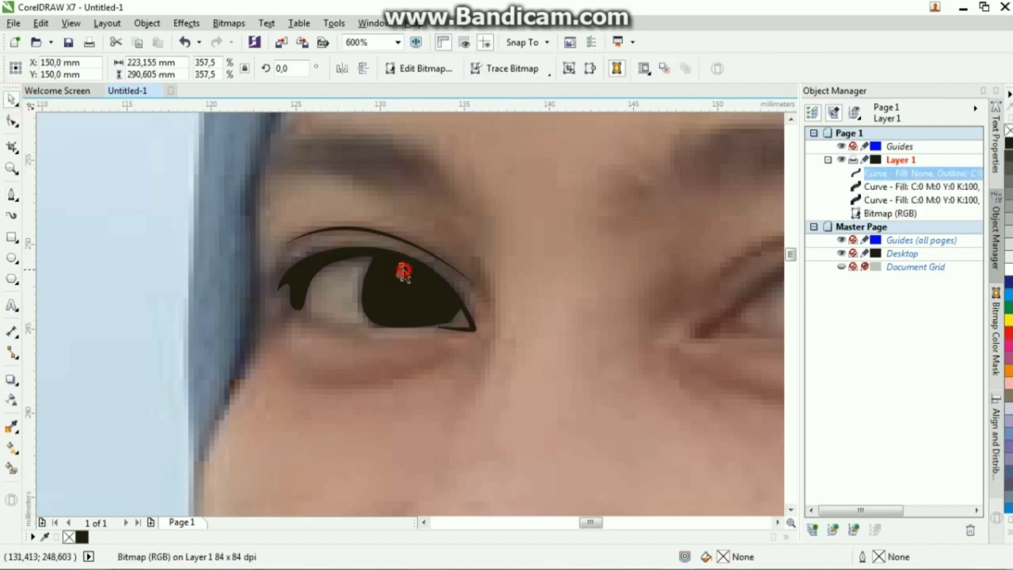
pyautogui.press('Delete')
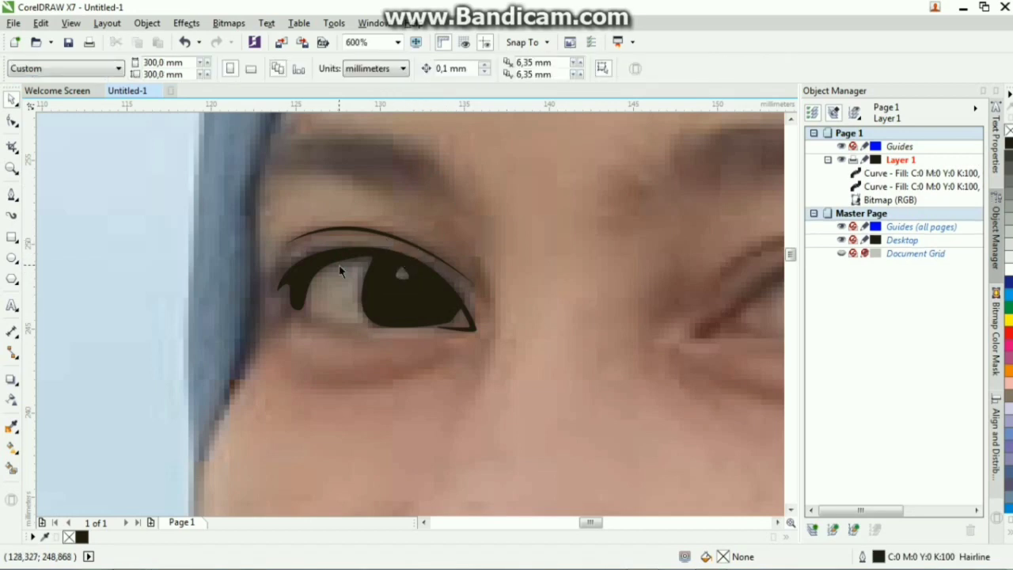
# Step: With the Pen tool, draw a thin closed curve about 8.5 mm wide along the crease below the left-hand eye
pyautogui.click(12, 195)
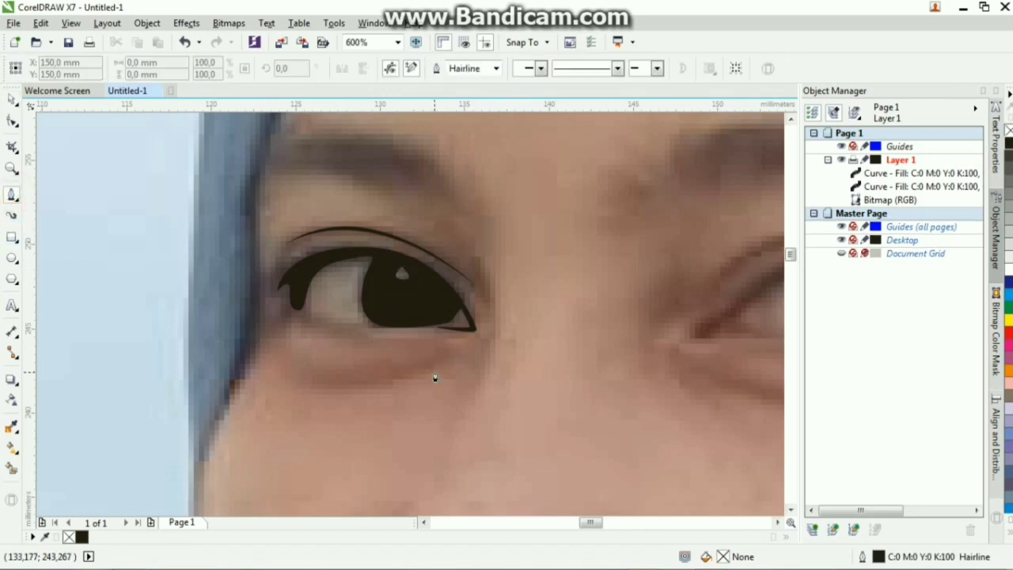
pyautogui.click(434, 376)
pyautogui.moveTo(292, 368); pyautogui.dragTo(249, 332)
pyautogui.click(436, 370)
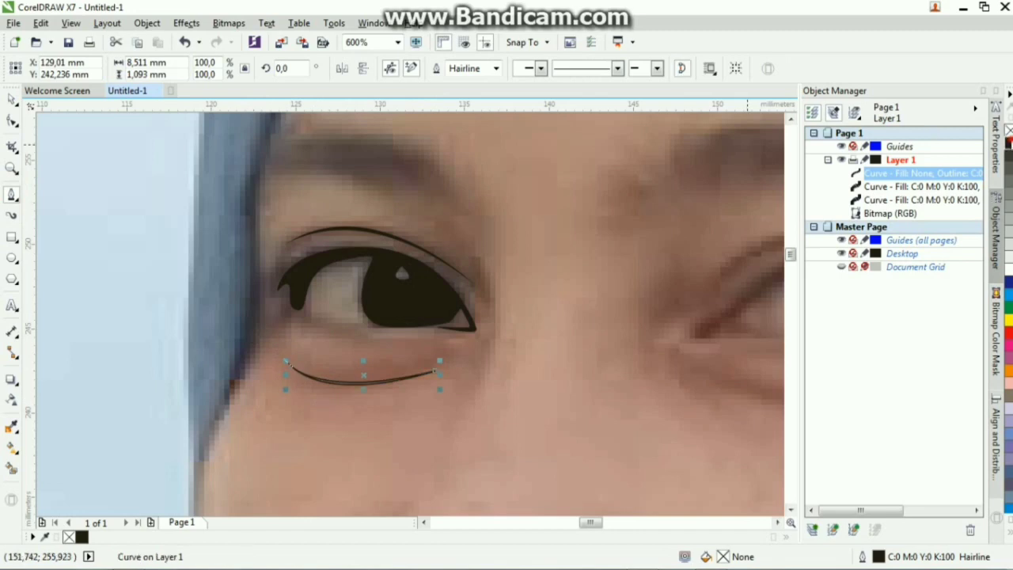
# Step: Fill the thin crease shape below the left-hand eye black and deselect it
pyautogui.click(1007, 142)
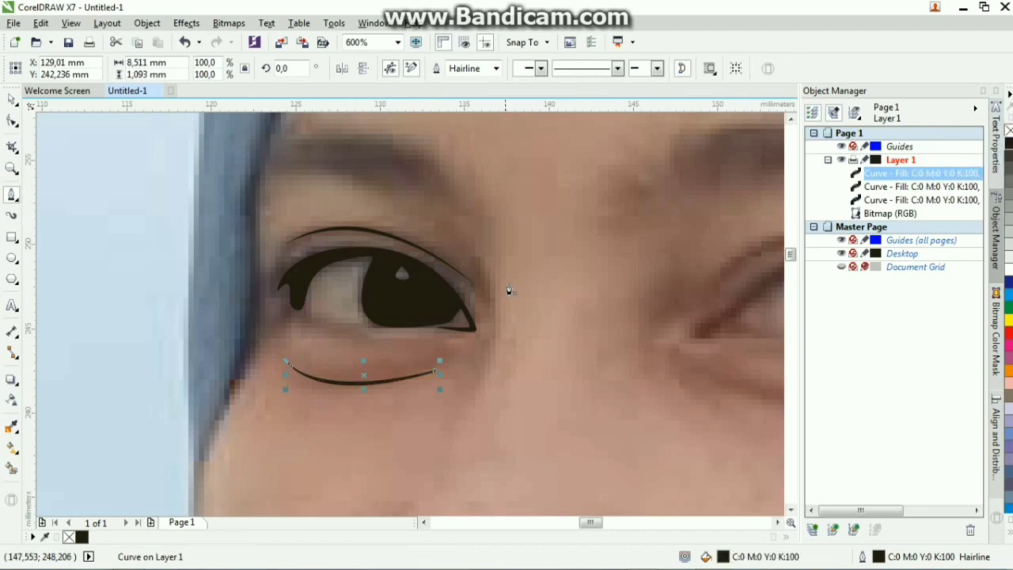
pyautogui.scroll(-2, 503, 285)
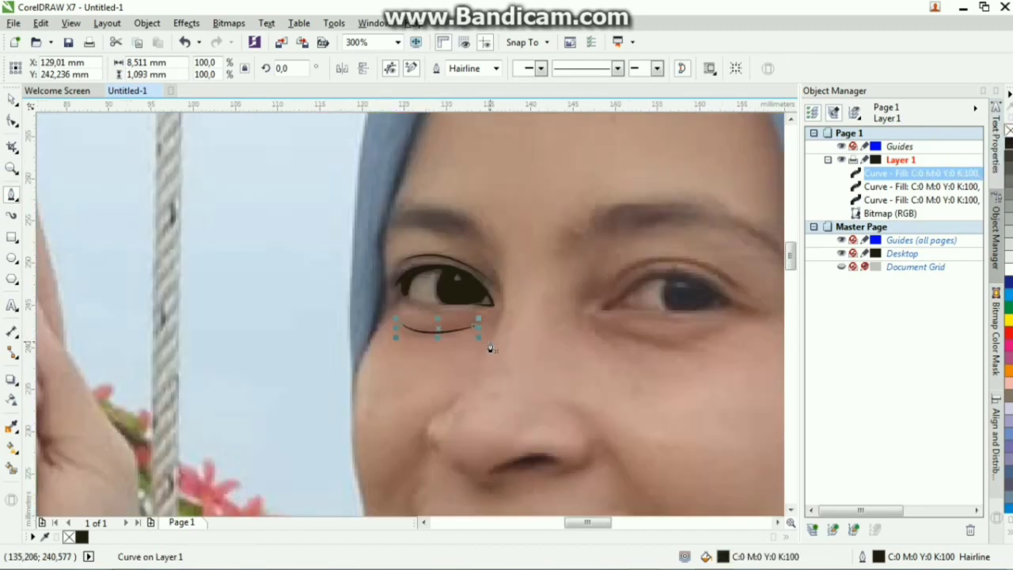
pyautogui.press('Escape')
# Step: Draw a slim closed curve about 1.9 mm wide and 8.5 mm tall beside the left-hand eye's inner corner and fill it black
pyautogui.scroll(2, 491, 348)
pyautogui.moveTo(512, 290); pyautogui.dragTo(512, 268)
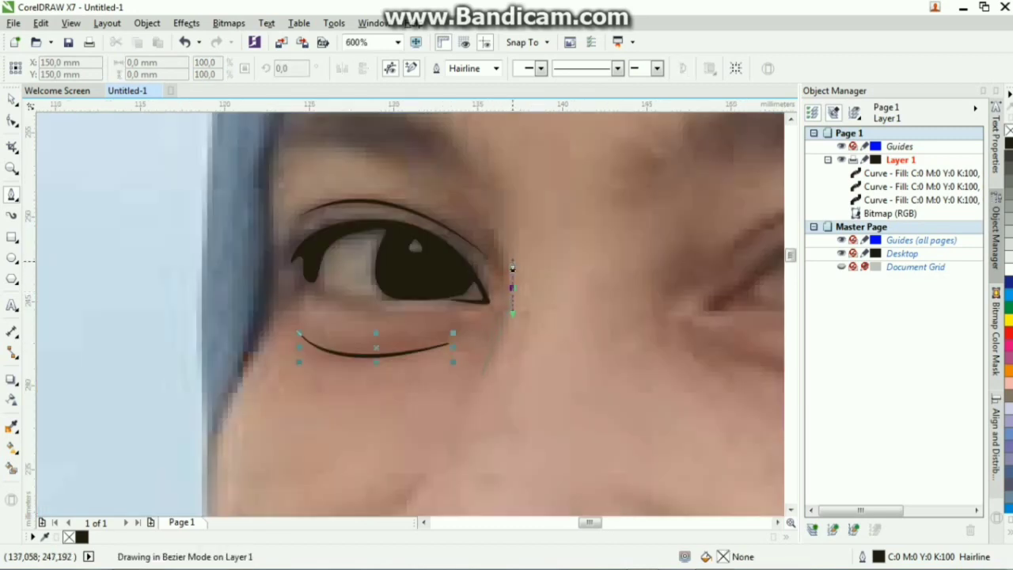
pyautogui.click(475, 377)
pyautogui.moveTo(479, 231); pyautogui.dragTo(480, 228)
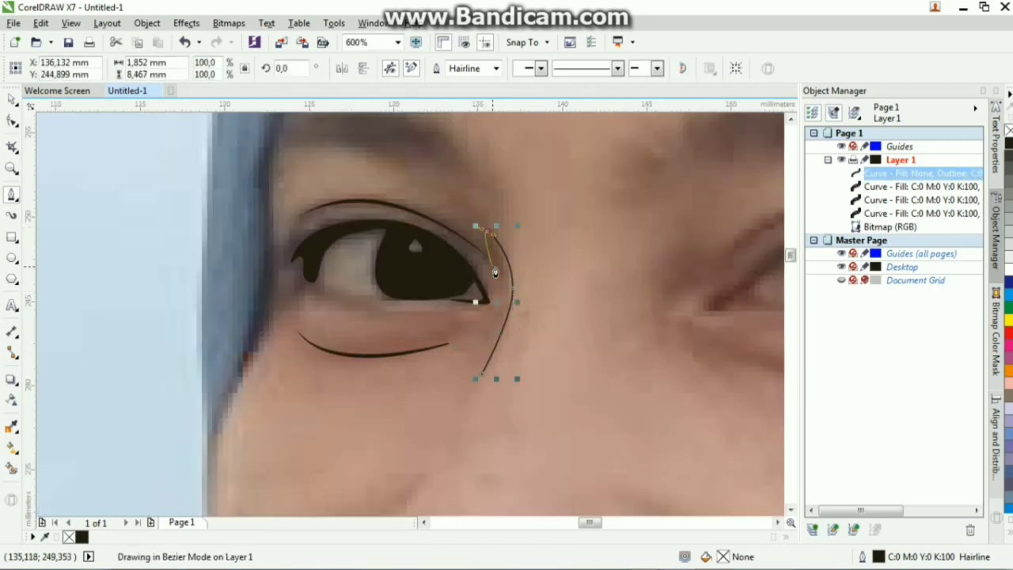
pyautogui.moveTo(504, 269); pyautogui.dragTo(519, 313)
pyautogui.click(483, 372)
pyautogui.click(479, 371)
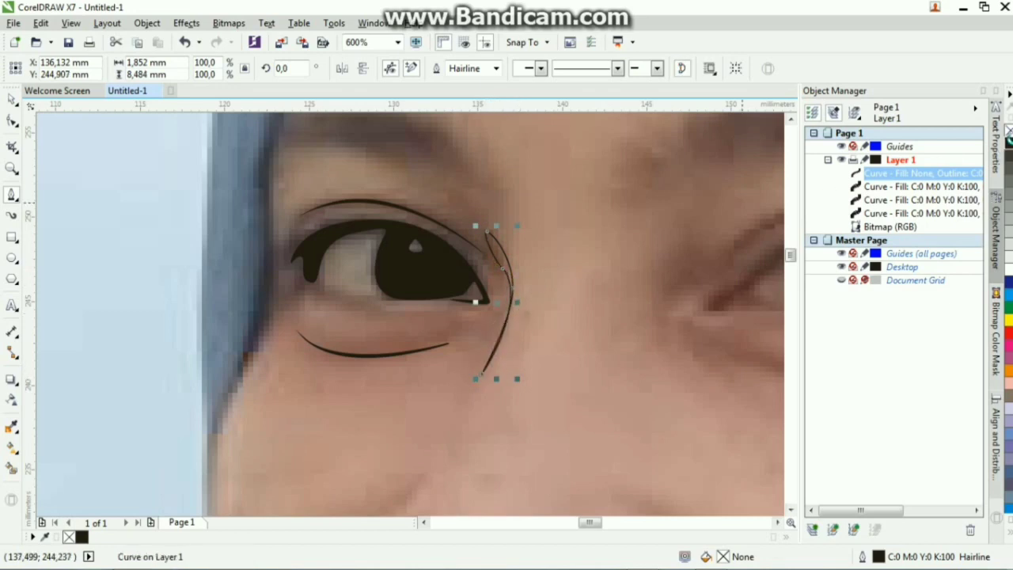
pyautogui.click(1008, 142)
pyautogui.scroll(-2, 621, 266)
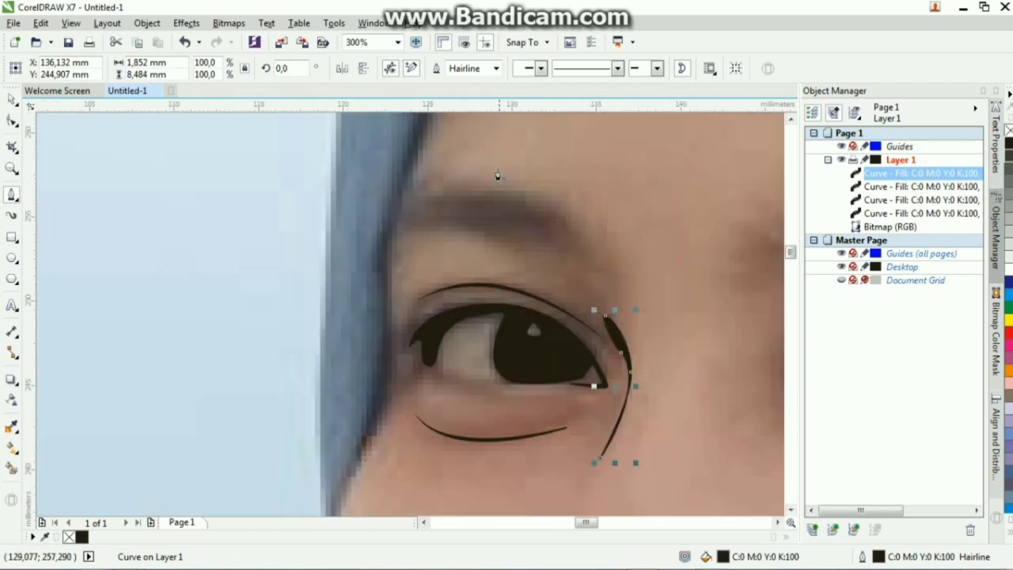
pyautogui.scroll(2, 495, 198)
pyautogui.click(393, 231)
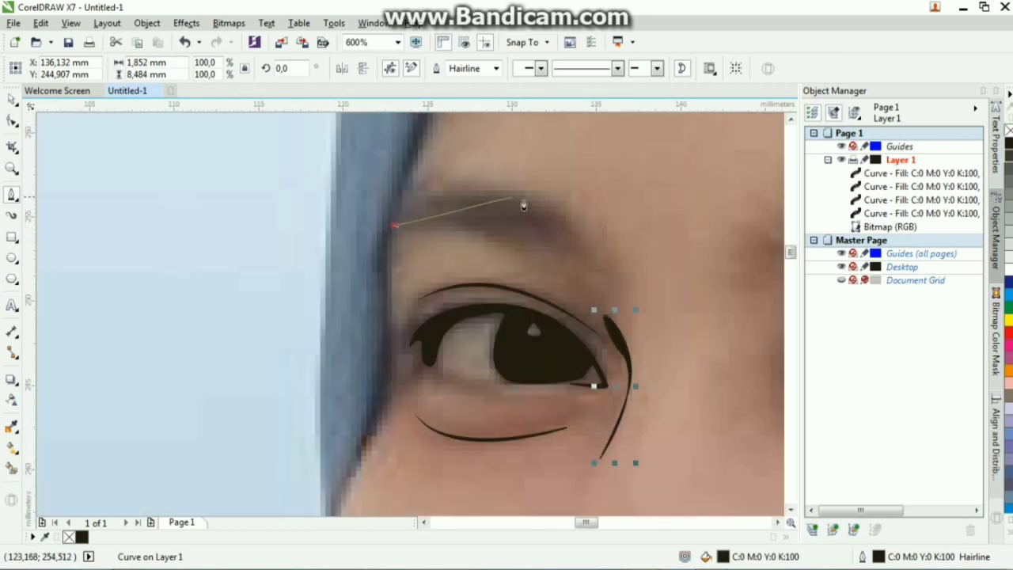
pyautogui.moveTo(554, 210); pyautogui.dragTo(655, 264)
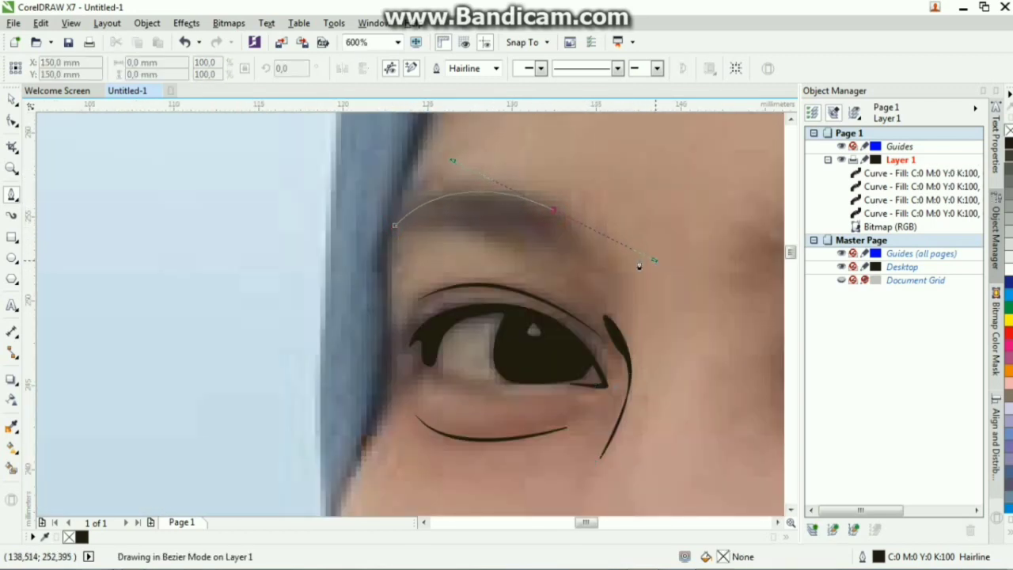
pyautogui.press('Escape')
pyautogui.hotkey('ctrl', 'z')
pyautogui.click(583, 273)
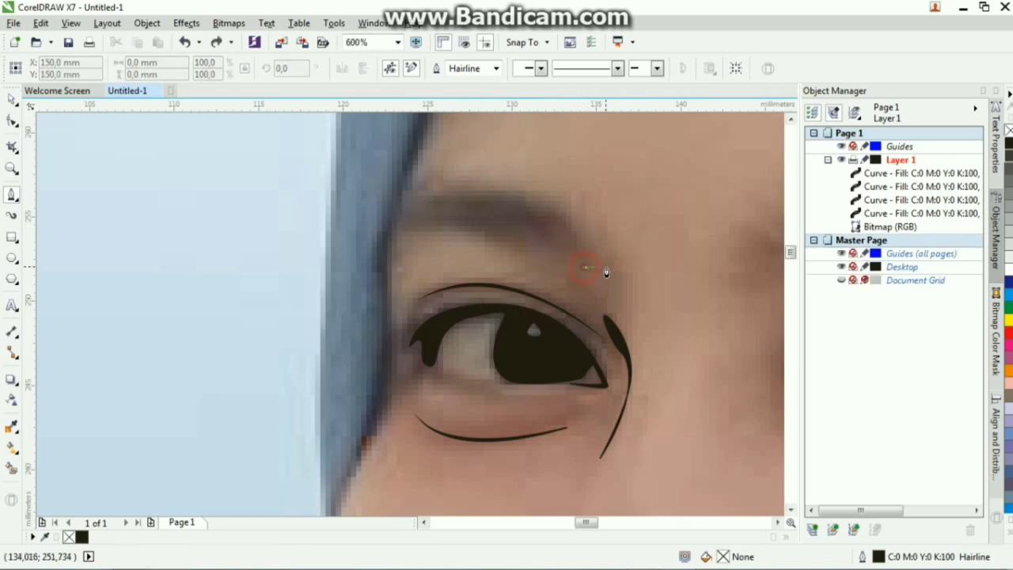
pyautogui.doubleClick(578, 278)
pyautogui.hotkey('ctrl', 'z')
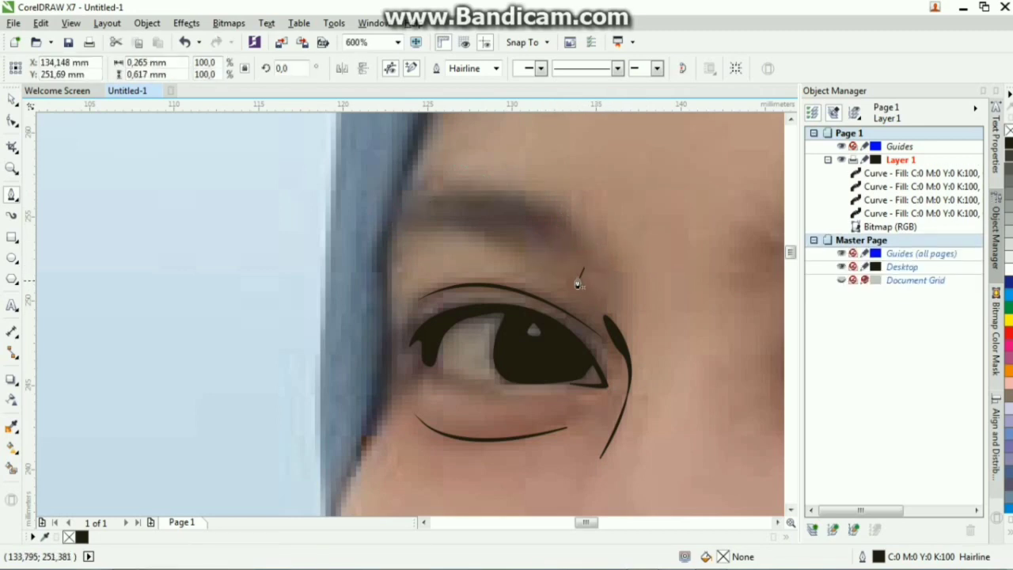
# Step: With the Pen tool, start the left-hand eyebrow outline with a rounded inner end about 2.3 mm wide and a first small hair notch
pyautogui.click(577, 277)
pyautogui.moveTo(607, 274); pyautogui.dragTo(620, 249)
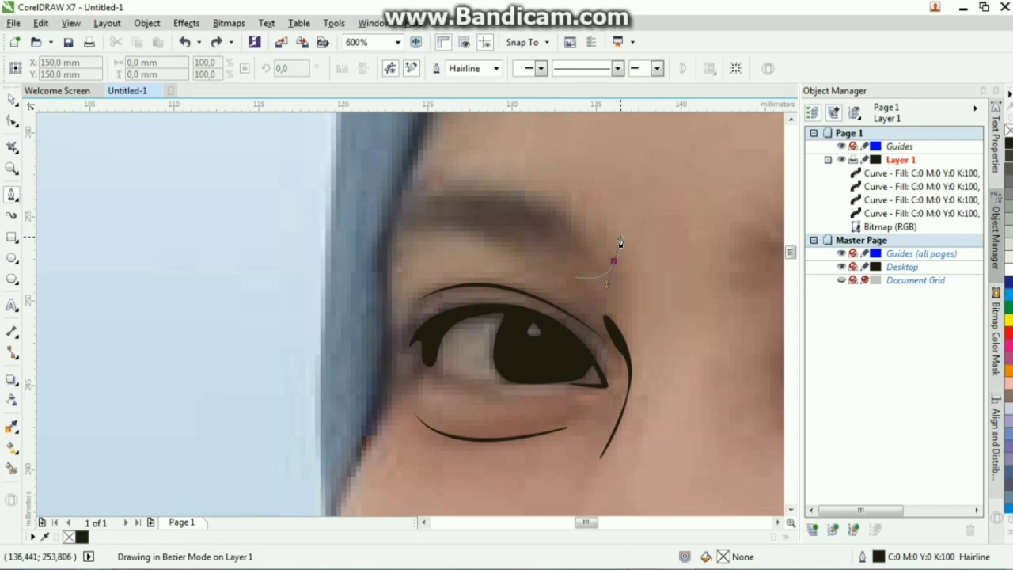
pyautogui.press('Escape')
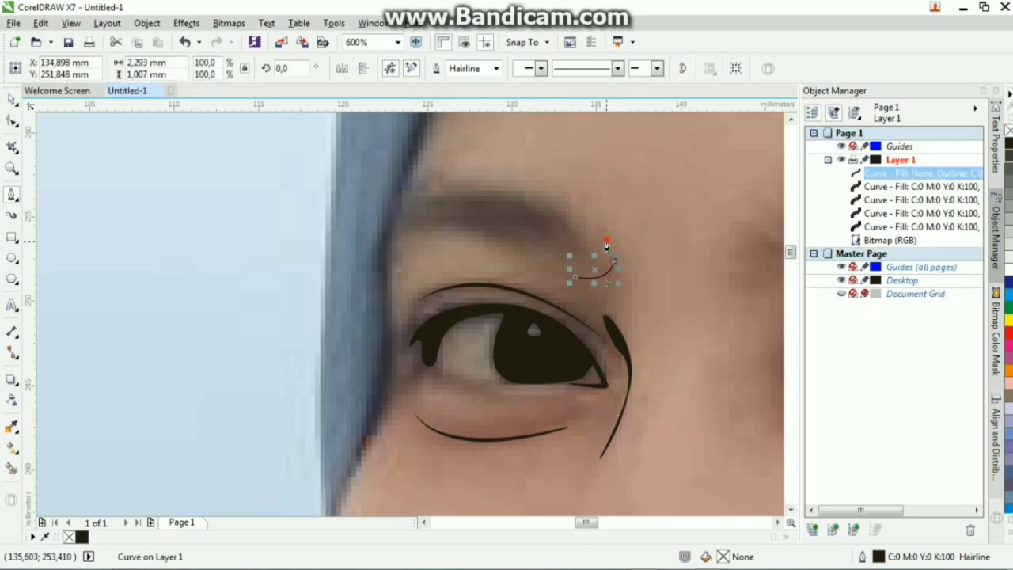
pyautogui.moveTo(608, 242); pyautogui.dragTo(613, 256)
pyautogui.scroll(2, 608, 261)
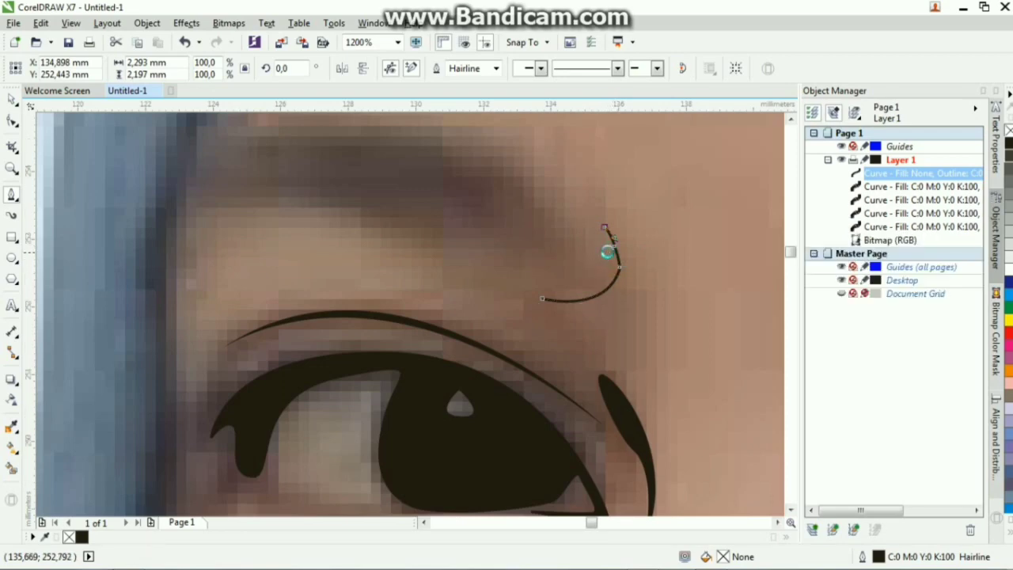
pyautogui.scroll(2, 610, 255)
pyautogui.click(615, 244)
# Step: Extend the eyebrow outline with jagged hair spikes up its inner end, bringing it to about 3.2 mm tall
pyautogui.scroll(-3, 583, 196)
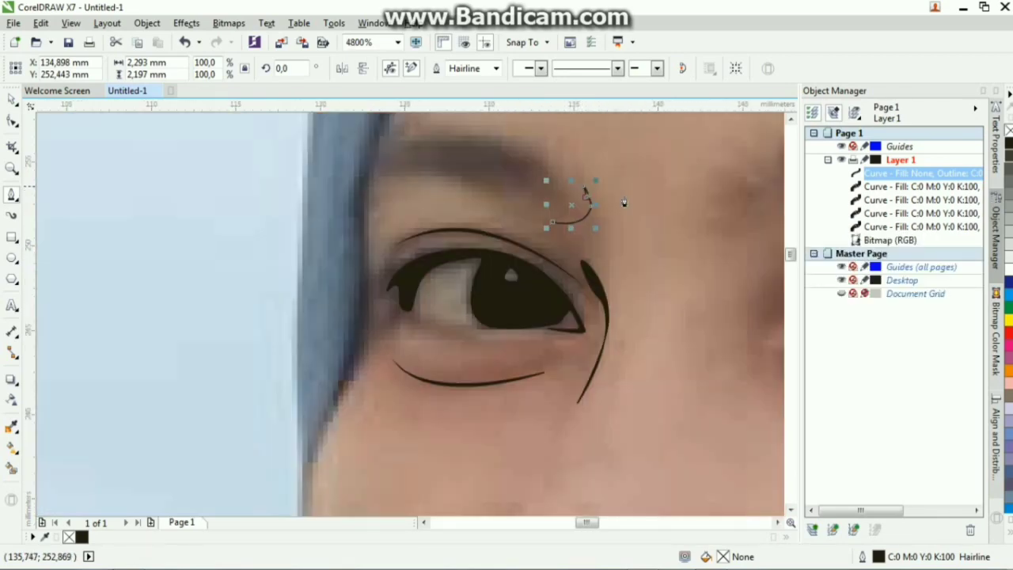
pyautogui.scroll(2, 571, 170)
pyautogui.click(575, 192)
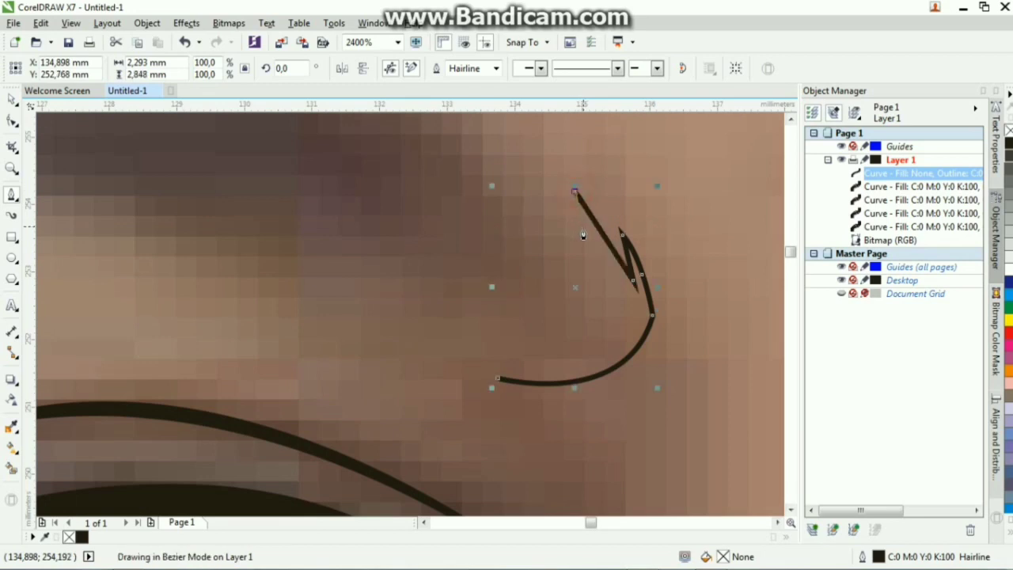
pyautogui.click(587, 230)
pyautogui.click(543, 165)
pyautogui.scroll(-2, 578, 245)
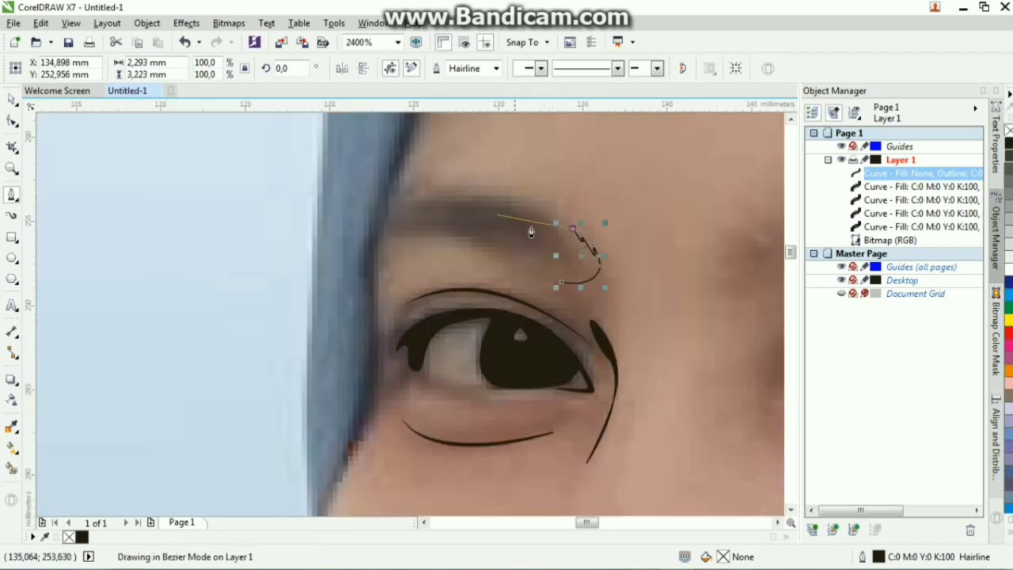
# Step: Undo a trial curve along the eyebrow's upper edge and add another hair spike at the inner end of the outline
pyautogui.moveTo(375, 226); pyautogui.dragTo(306, 300)
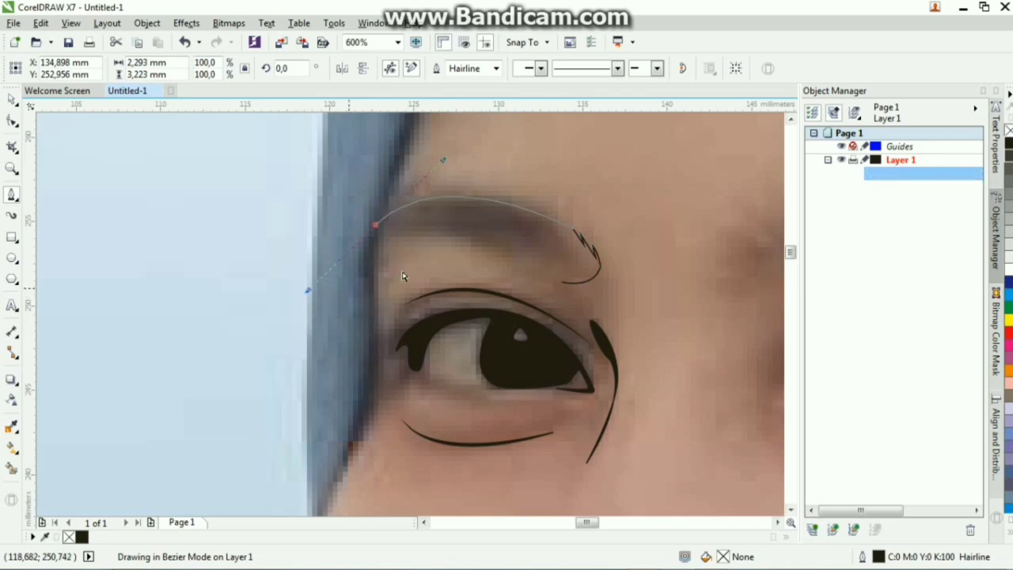
pyautogui.hotkey('ctrl', 'z')
pyautogui.click(570, 246)
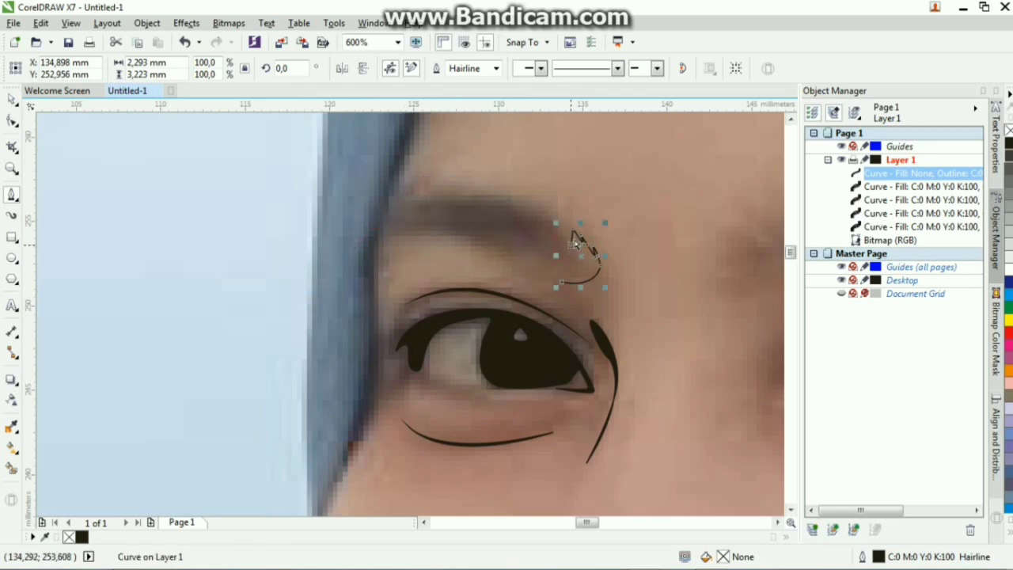
pyautogui.scroll(2, 582, 249)
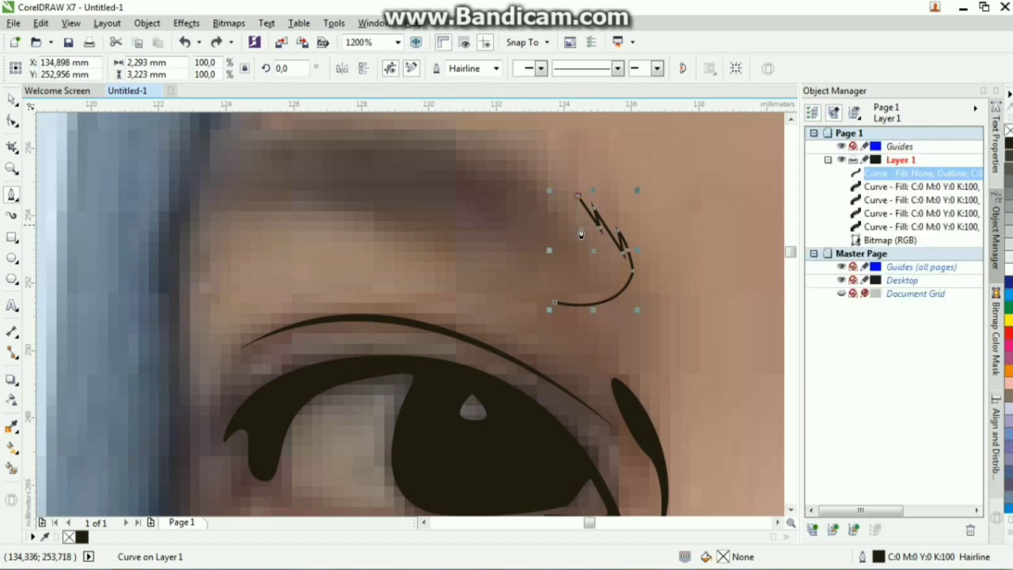
pyautogui.scroll(-2, 583, 227)
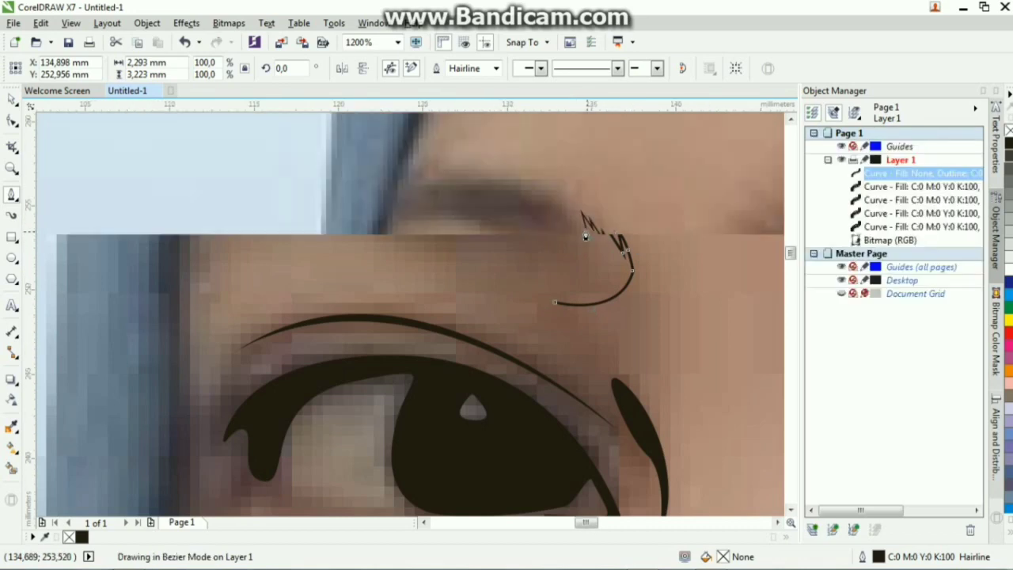
# Step: Curve the outline along the eyebrow's upper and lower edges, close it about 13 mm wide and 4.9 mm tall, and fill it black
pyautogui.moveTo(389, 217); pyautogui.dragTo(319, 292)
pyautogui.click(390, 214)
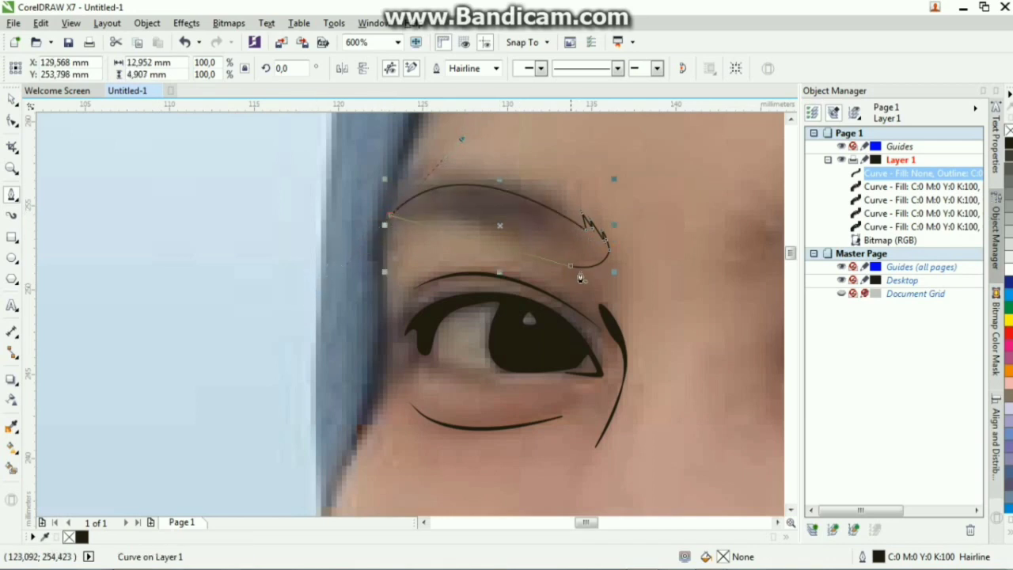
pyautogui.moveTo(568, 266)
pyautogui.mouseDown()
pyautogui.moveTo(495, 217)
pyautogui.moveTo(525, 217)
pyautogui.mouseUp()
pyautogui.click(1008, 143)
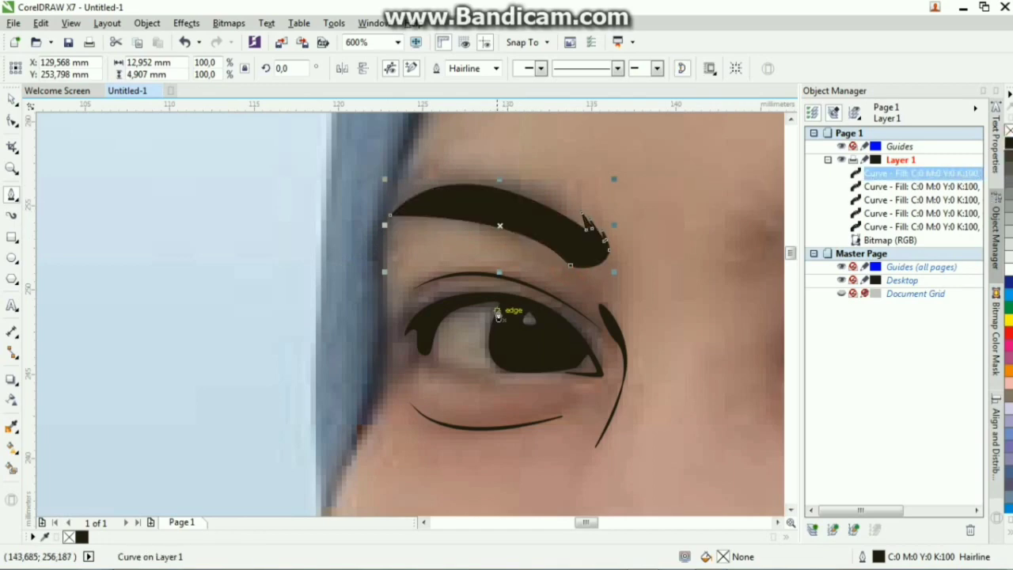
# Step: Draw a thin curved hair stroke about 2.7 mm wide and 3.1 mm tall at the inner end of the right-hand eyebrow
pyautogui.scroll(-5, 497, 315)
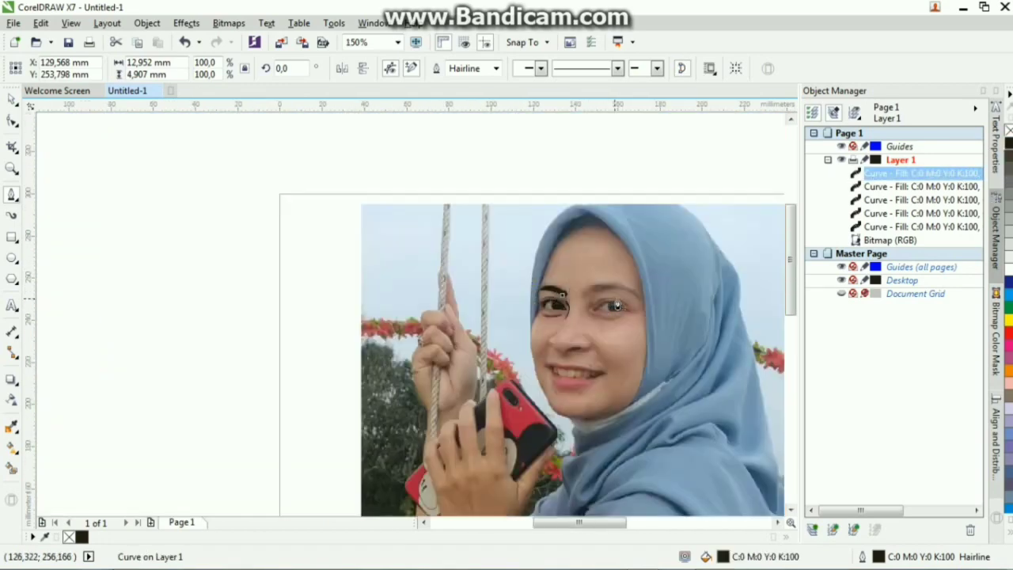
pyautogui.scroll(2, 617, 305)
pyautogui.scroll(-2, 668, 268)
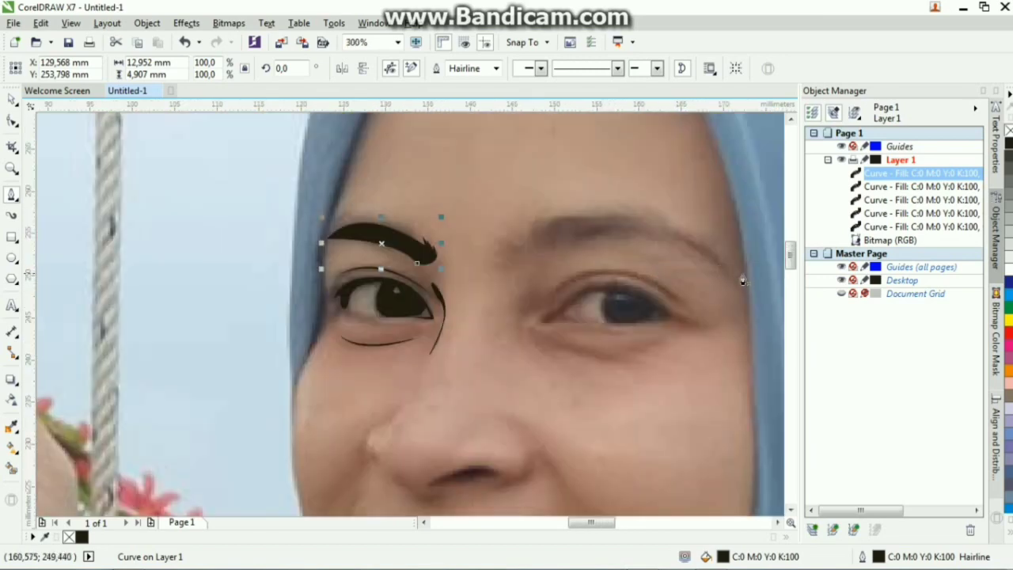
pyautogui.scroll(2, 732, 273)
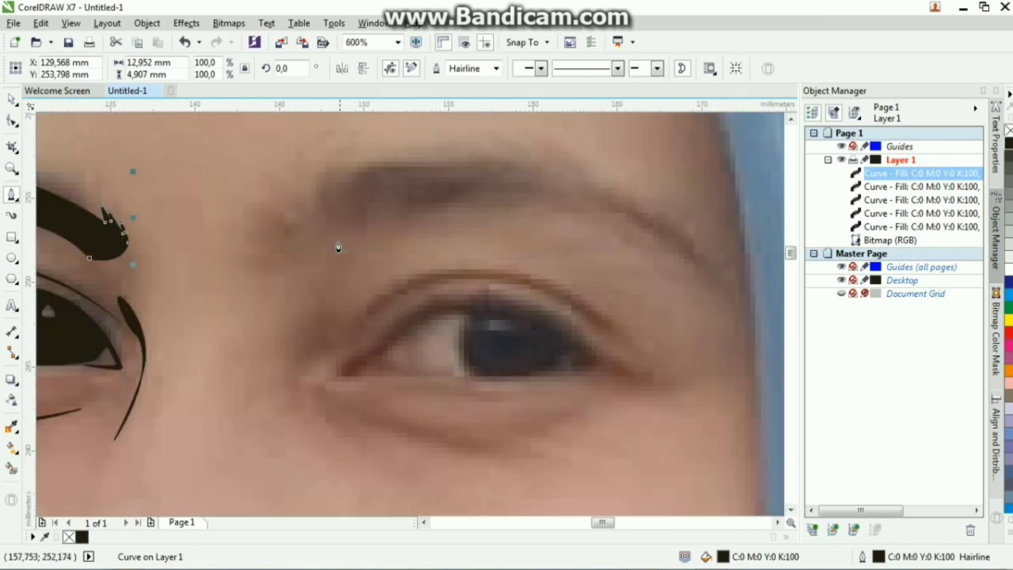
pyautogui.moveTo(282, 201); pyautogui.dragTo(276, 172)
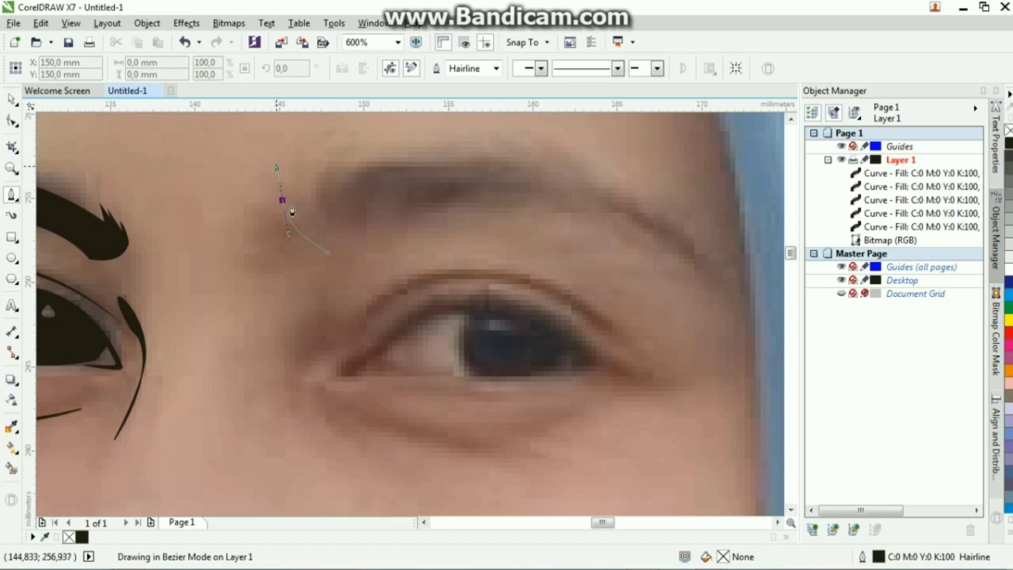
pyautogui.moveTo(293, 213); pyautogui.dragTo(285, 205)
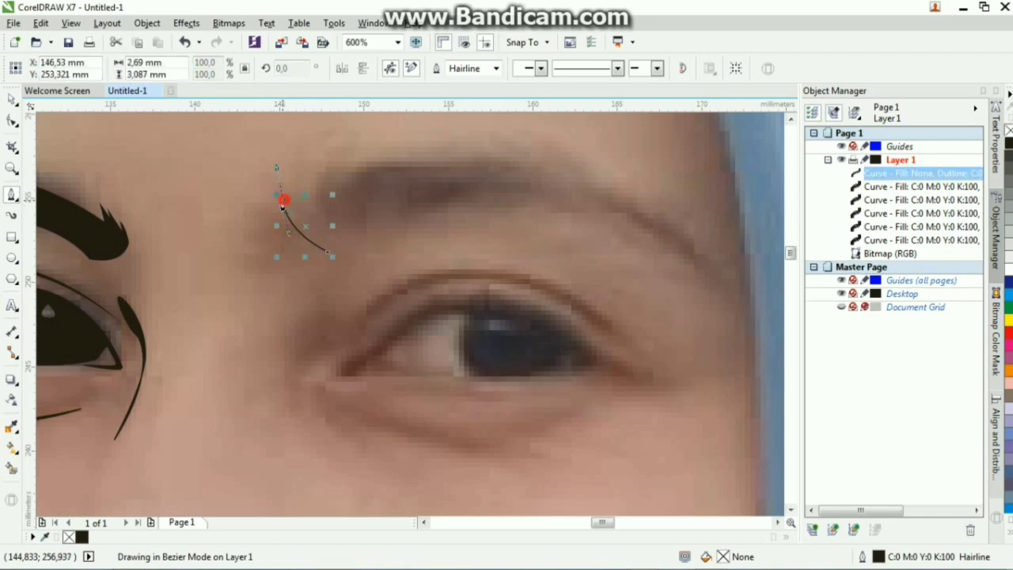
# Step: Draw two more thin closed hair strokes, about 3.9 mm and 4.6 mm tall, beside the first at the right-hand eyebrow's inner end
pyautogui.click(335, 250)
pyautogui.click(304, 182)
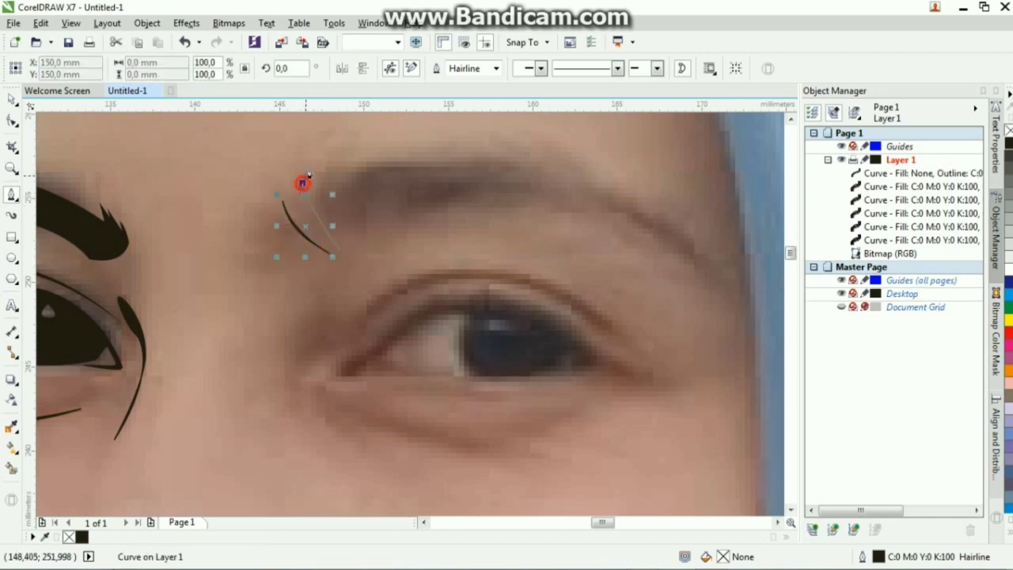
pyautogui.click(303, 182)
pyautogui.click(335, 244)
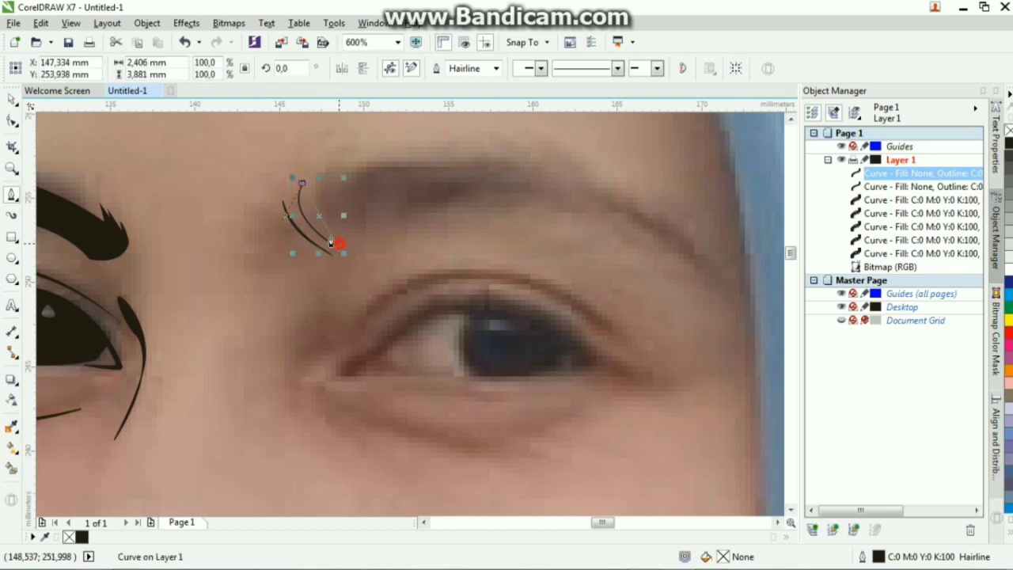
pyautogui.click(301, 185)
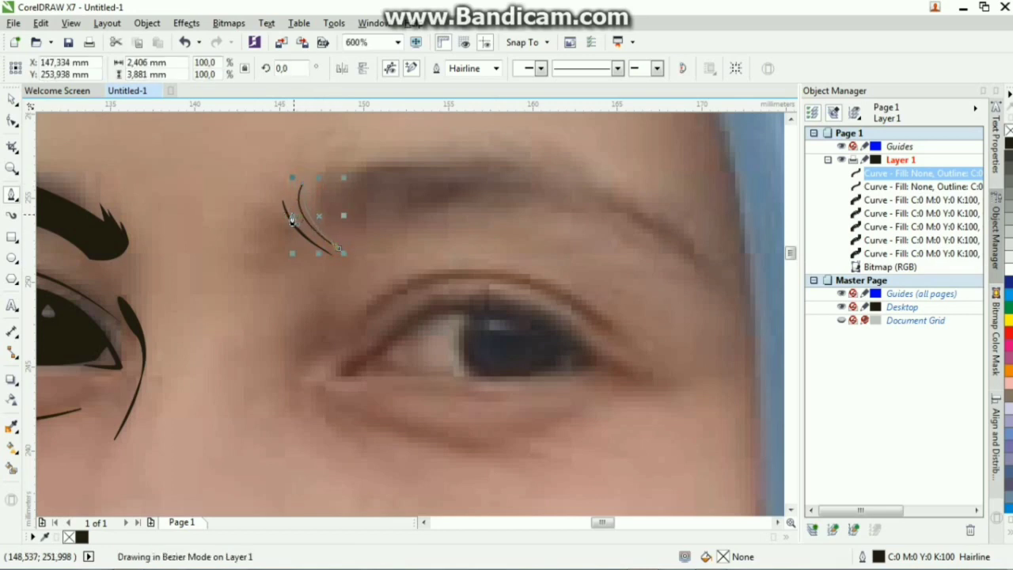
pyautogui.click(348, 246)
pyautogui.moveTo(332, 165); pyautogui.dragTo(373, 138)
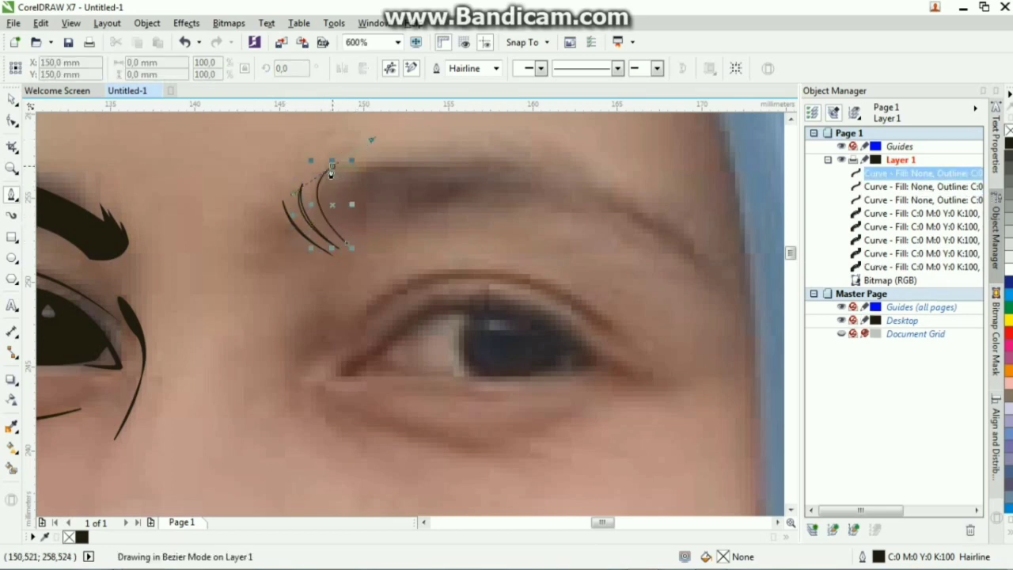
pyautogui.press('space')
pyautogui.click(290, 198)
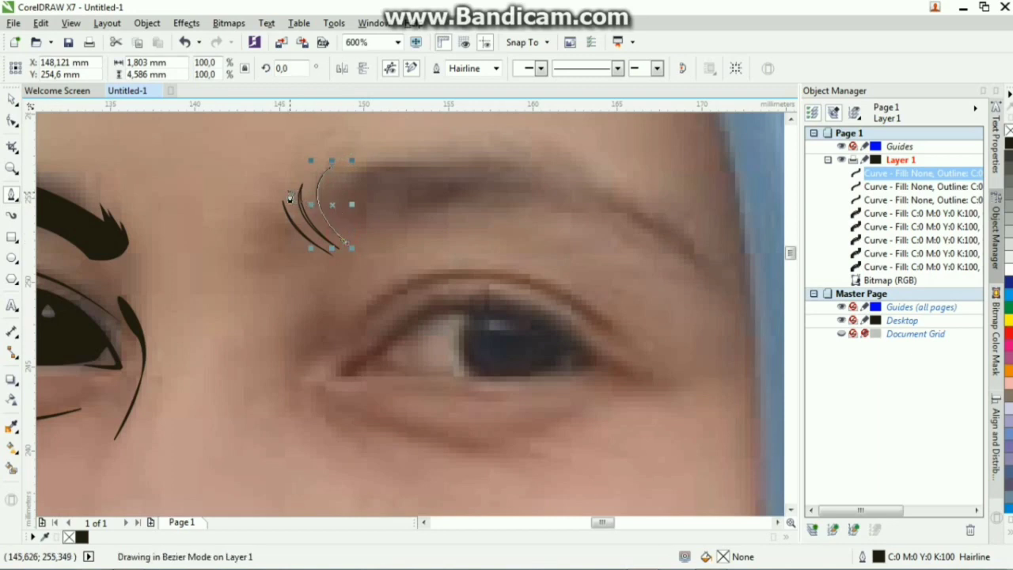
# Step: Start the right-hand eyebrow's main outline, curving up from its inner end and along the upper edge for about 15.3 mm
pyautogui.click(351, 230)
pyautogui.moveTo(369, 164); pyautogui.dragTo(409, 156)
pyautogui.moveTo(599, 188); pyautogui.dragTo(647, 217)
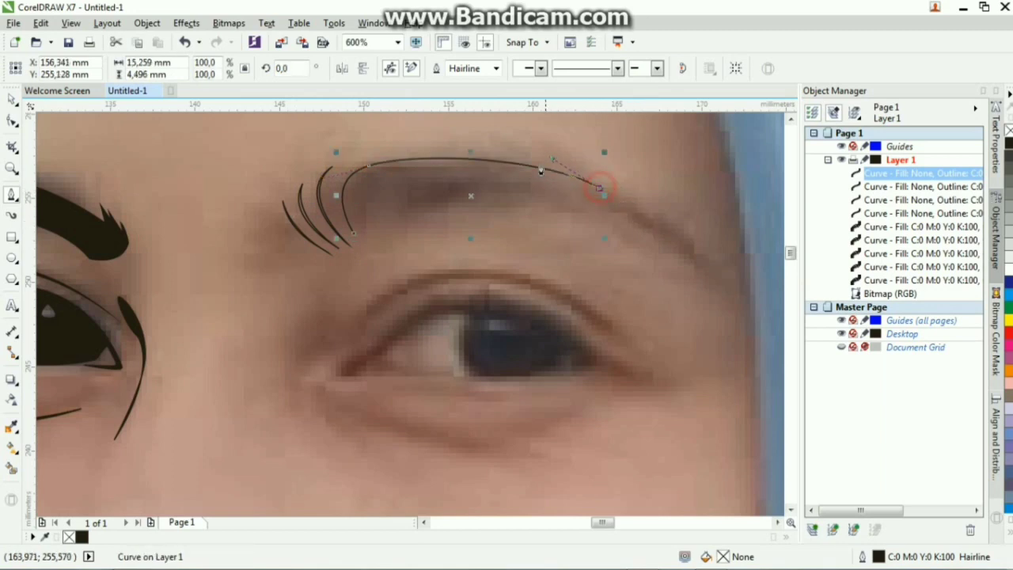
# Step: Continue the eyebrow outline along its upper edge with two pointed hair tips to the outer end, about 21.7 mm wide and 6.4 mm tall
pyautogui.click(534, 159)
pyautogui.click(633, 202)
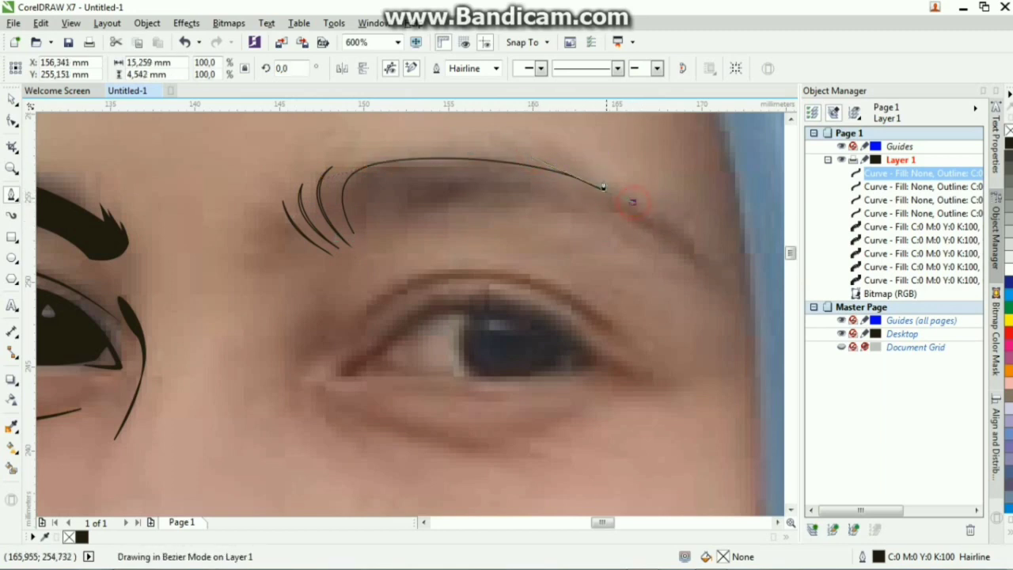
pyautogui.click(598, 177)
pyautogui.click(709, 243)
pyautogui.hotkey('ctrl', 'z')
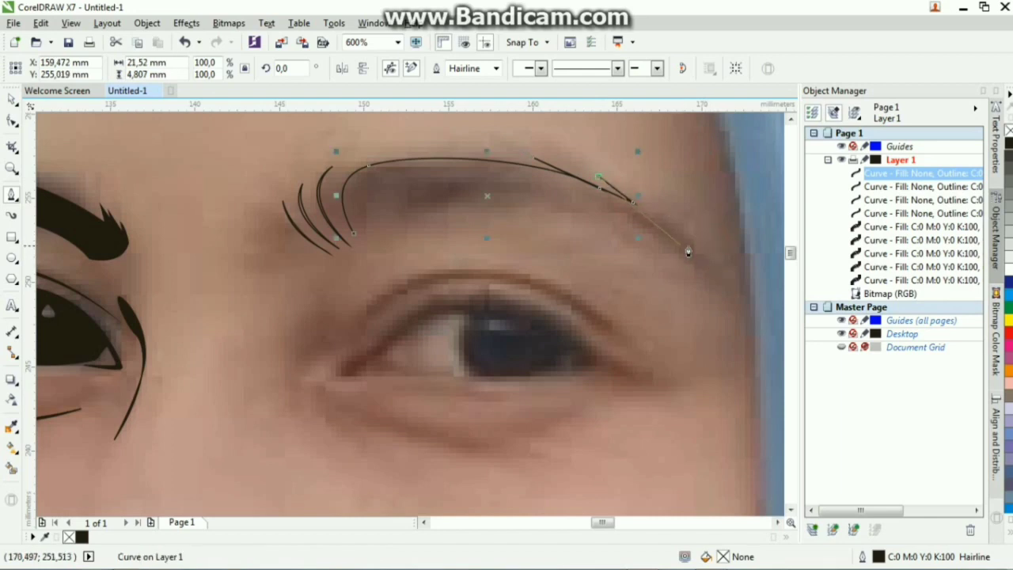
pyautogui.moveTo(708, 266); pyautogui.dragTo(730, 306)
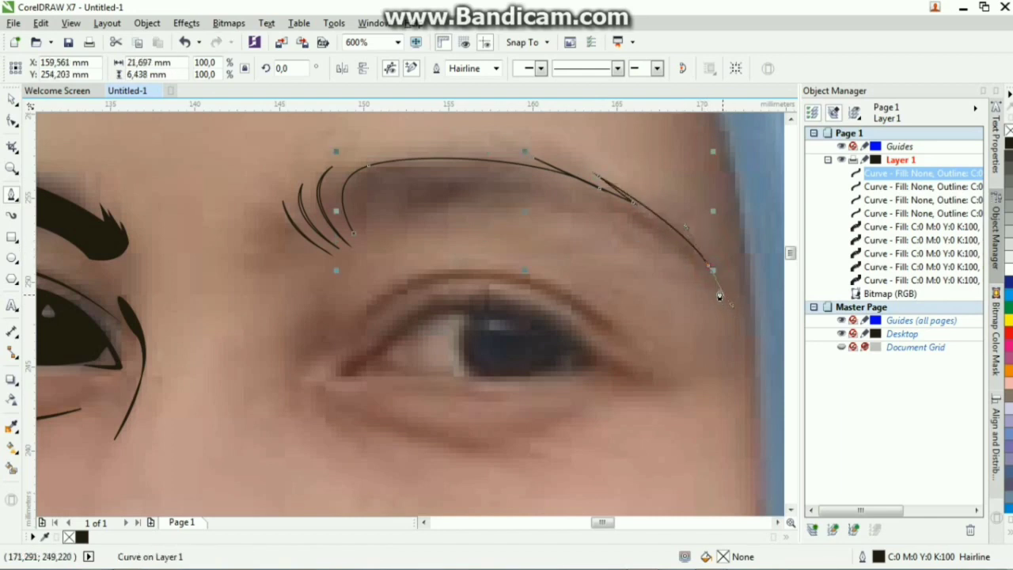
# Step: Trace the eyebrow's lower edge back from the outer tip with one hair notch and close the outline at its inner end
pyautogui.click(622, 219)
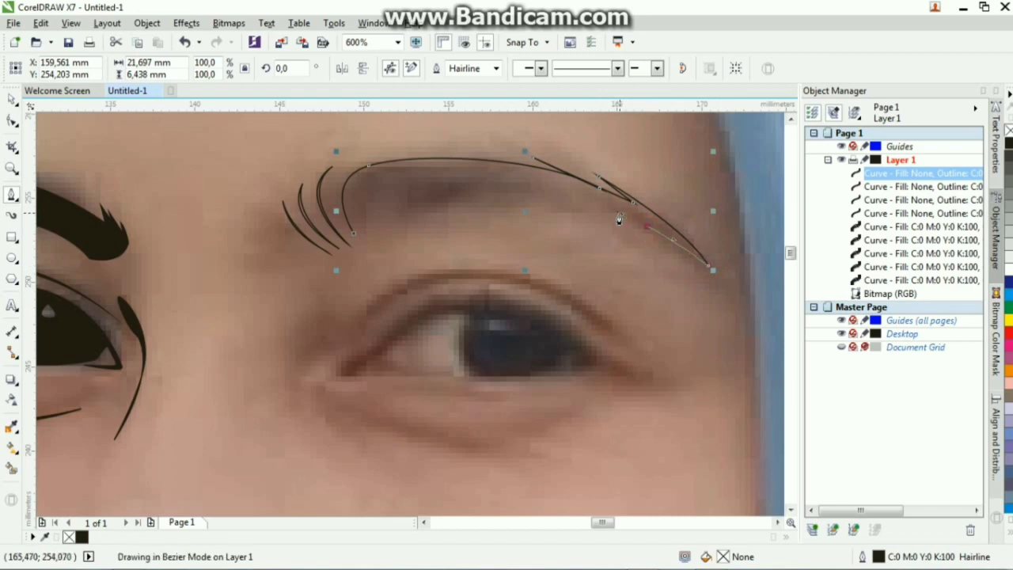
pyautogui.click(667, 244)
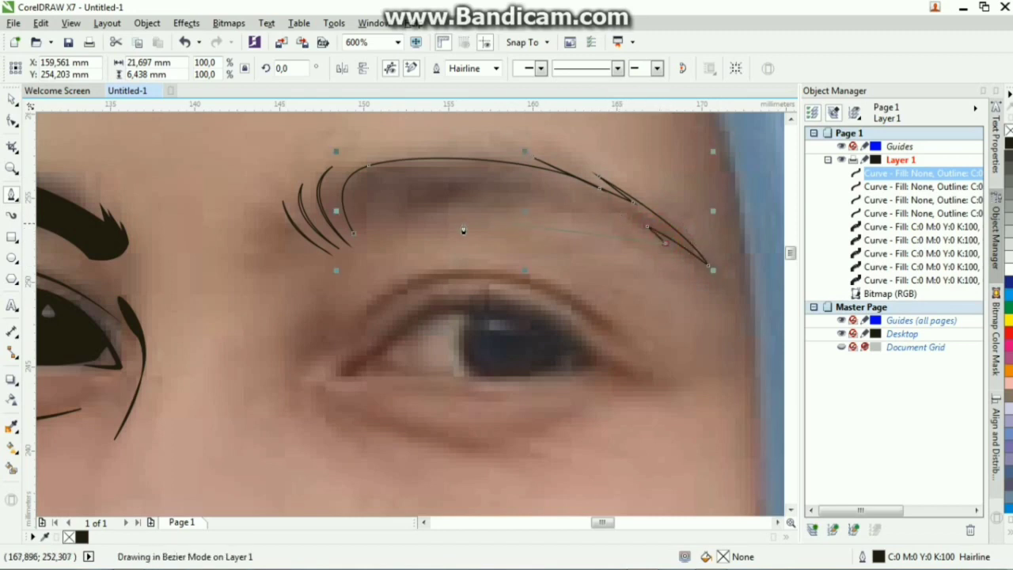
pyautogui.moveTo(354, 232); pyautogui.dragTo(484, 169)
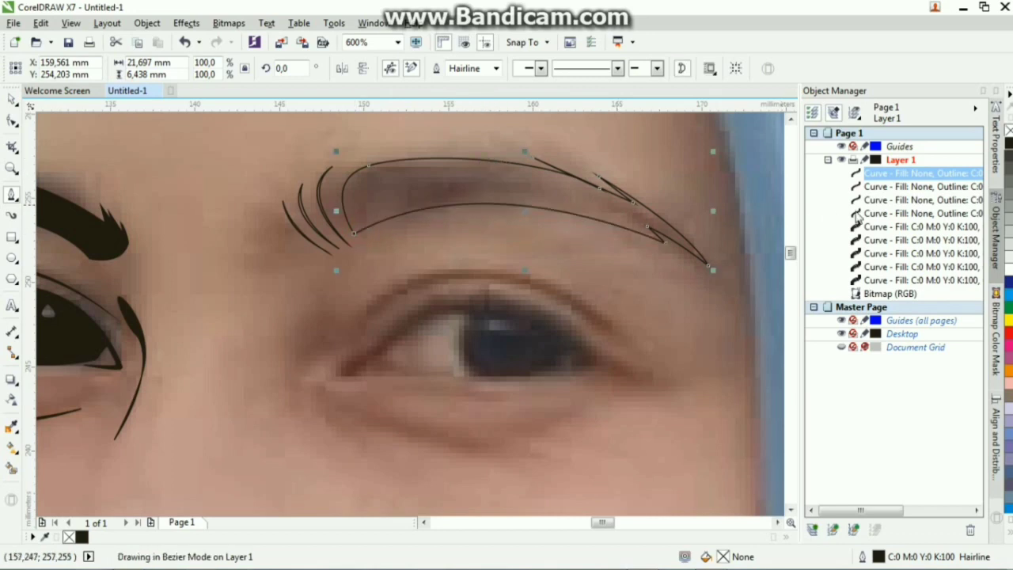
# Step: Select the right-hand eyebrow's main shape and its three hair strokes, fill them black and remove their outline
pyautogui.click(872, 201)
pyautogui.click(883, 214)
pyautogui.click(892, 178)
pyautogui.keyDown('shift'); pyautogui.click(892, 174); pyautogui.keyUp('shift')
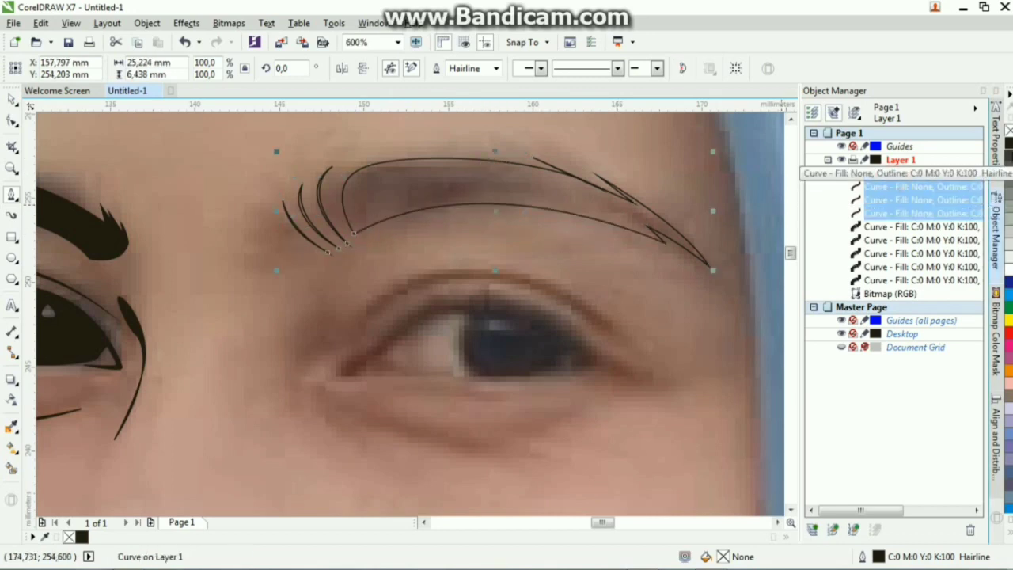
pyautogui.click(1009, 143)
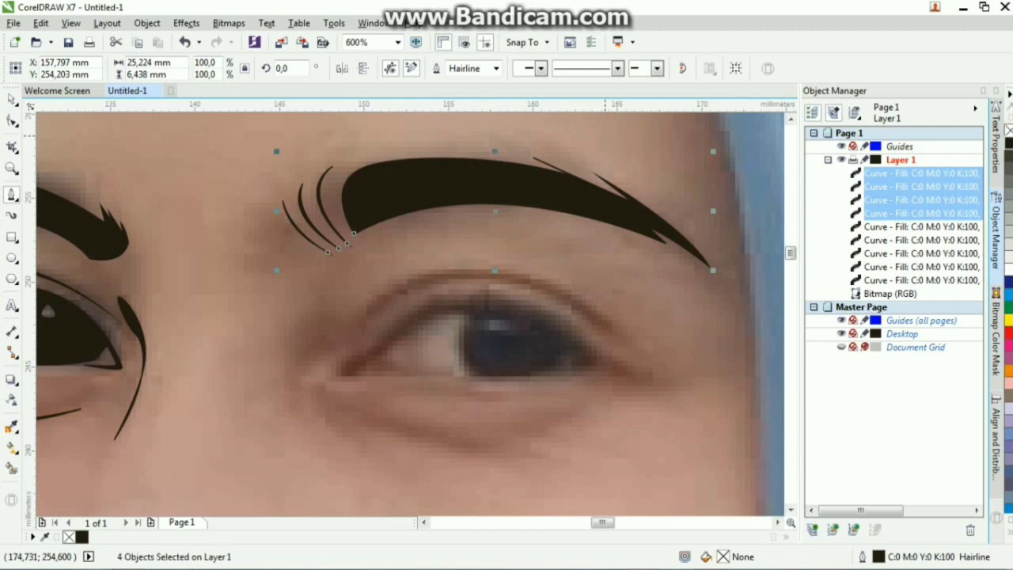
pyautogui.rightClick(1007, 141)
pyautogui.rightClick(1008, 126)
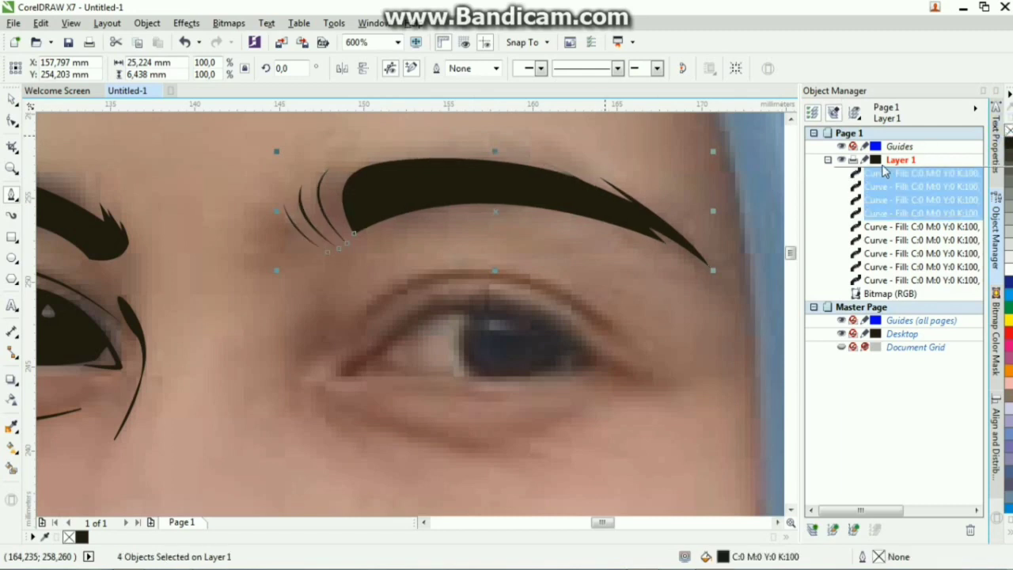
# Step: Draw a thin closed crease line above the right-hand eye, about 15.1 mm wide and 3.1 mm tall, and fill it black without outline
pyautogui.click(358, 322)
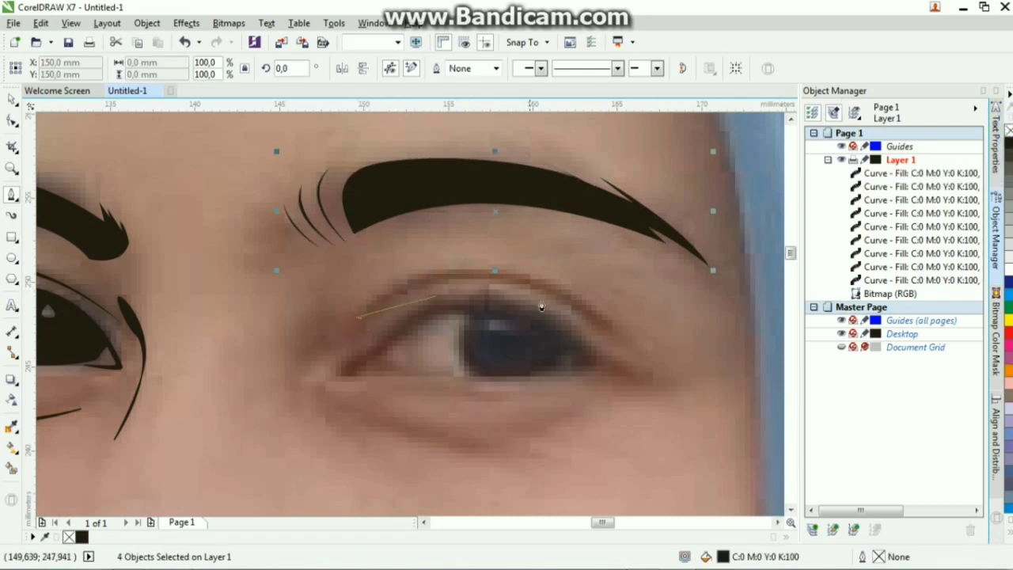
pyautogui.moveTo(611, 326)
pyautogui.mouseDown()
pyautogui.moveTo(689, 369)
pyautogui.moveTo(734, 432)
pyautogui.moveTo(756, 439)
pyautogui.mouseUp()
pyautogui.doubleClick(614, 330)
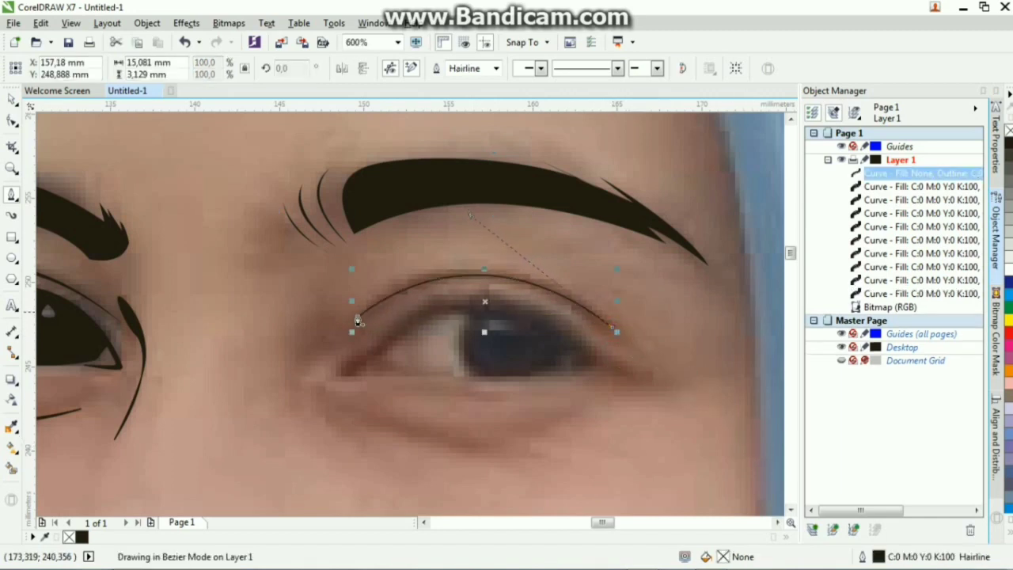
pyautogui.moveTo(359, 318)
pyautogui.mouseDown()
pyautogui.moveTo(502, 237)
pyautogui.moveTo(492, 231)
pyautogui.mouseUp()
pyautogui.click(1009, 143)
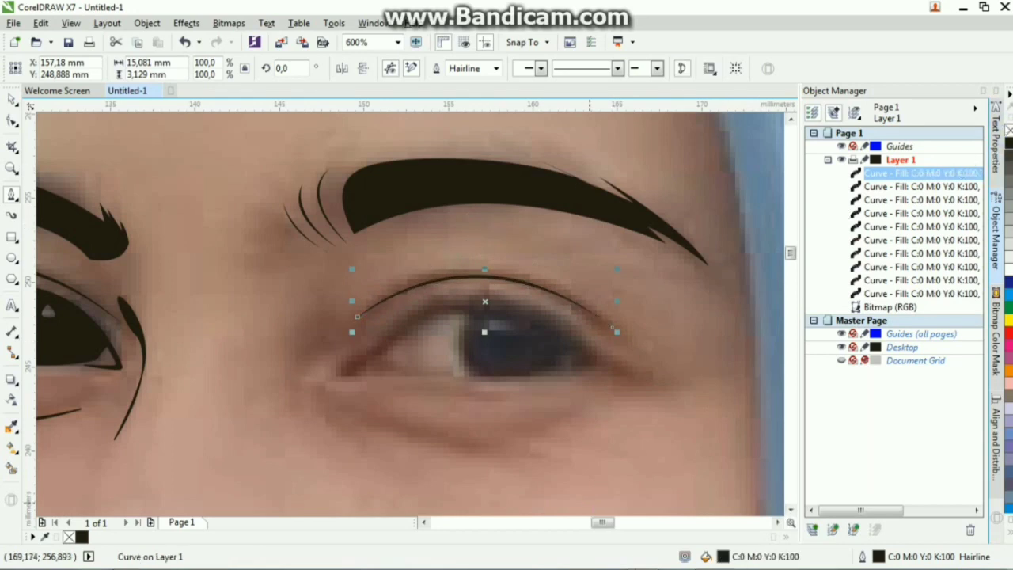
pyautogui.click(711, 559)
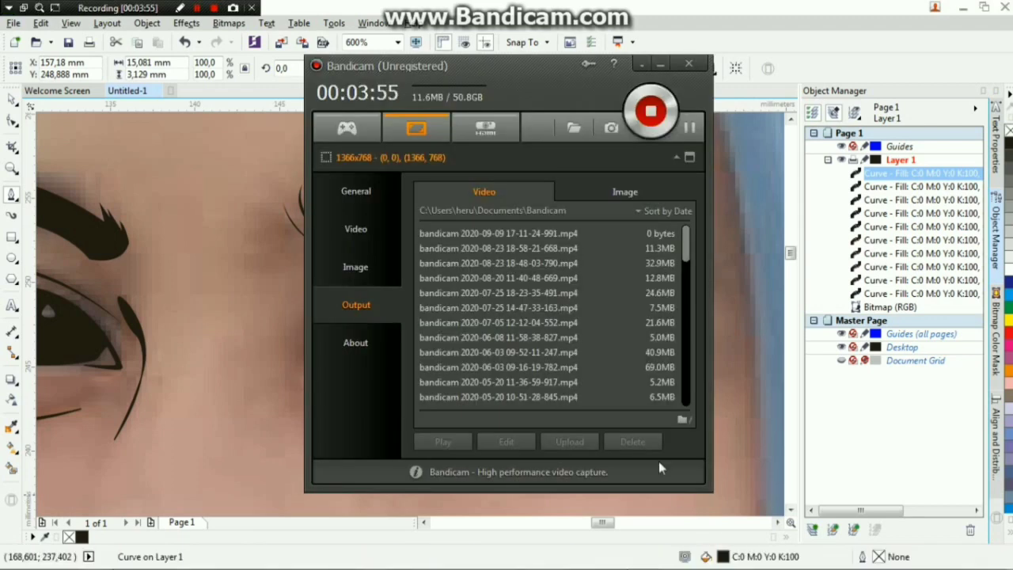
pyautogui.click(743, 12)
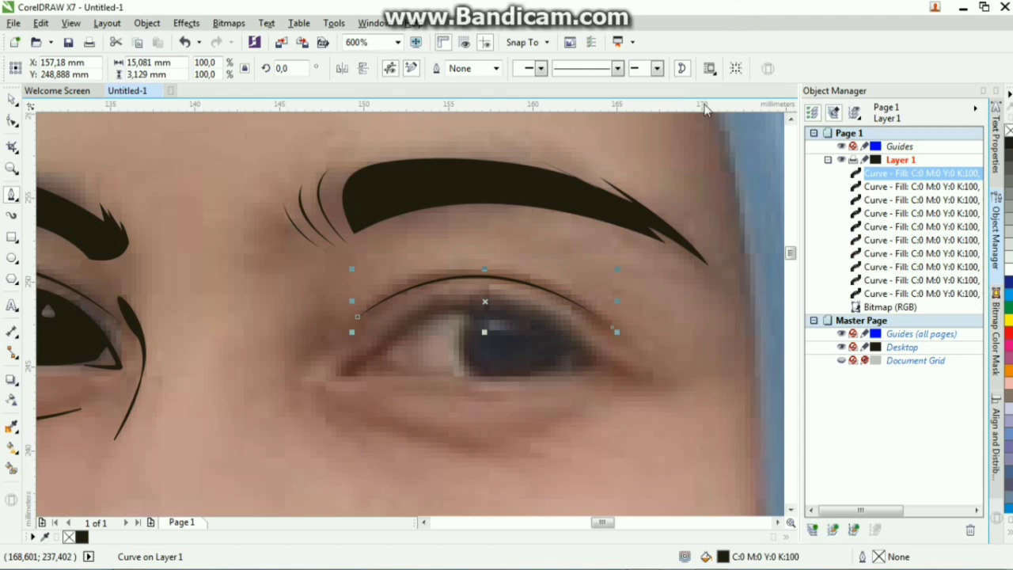
# Step: Outline the right-hand eye from its inner corner over the upper lid to the outer corner and back around the iris, about 17.9 mm wide
pyautogui.click(351, 368)
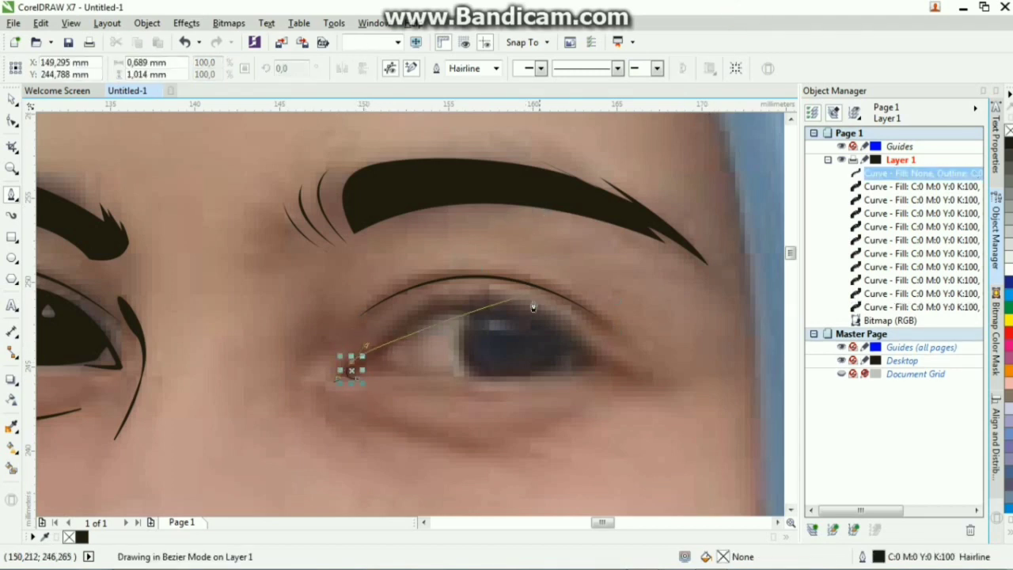
pyautogui.moveTo(520, 308); pyautogui.dragTo(611, 338)
pyautogui.moveTo(648, 375); pyautogui.dragTo(681, 370)
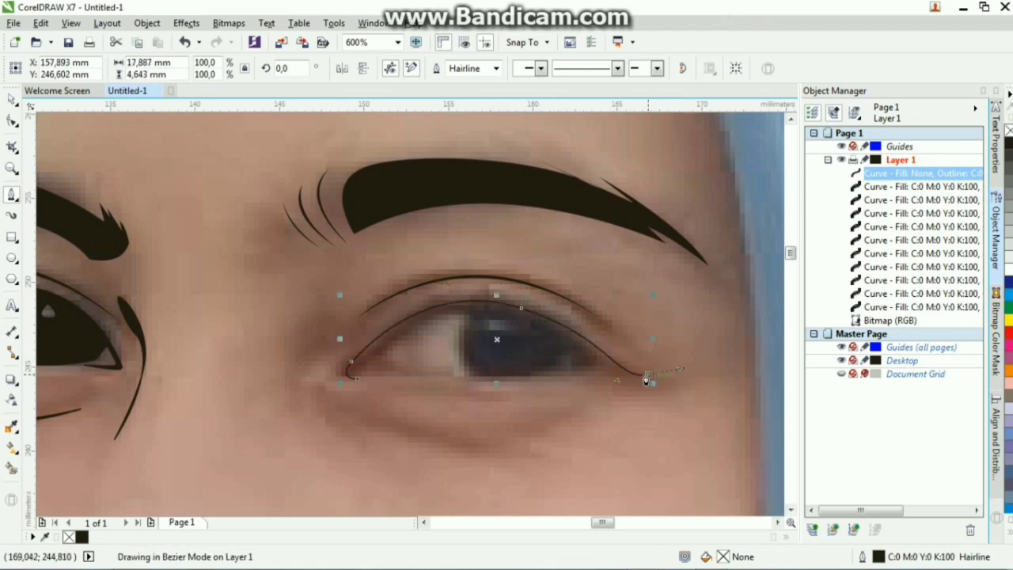
pyautogui.keyDown('alt'); pyautogui.click(647, 376); pyautogui.keyUp('alt')
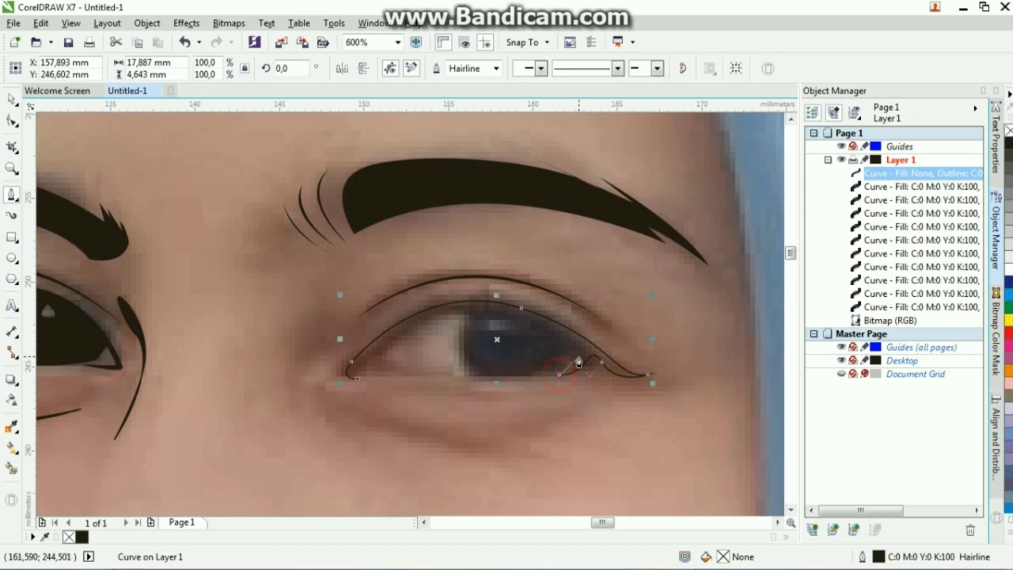
pyautogui.moveTo(580, 353)
pyautogui.mouseDown()
pyautogui.moveTo(519, 378)
pyautogui.moveTo(491, 374)
pyautogui.moveTo(453, 344)
pyautogui.mouseUp()
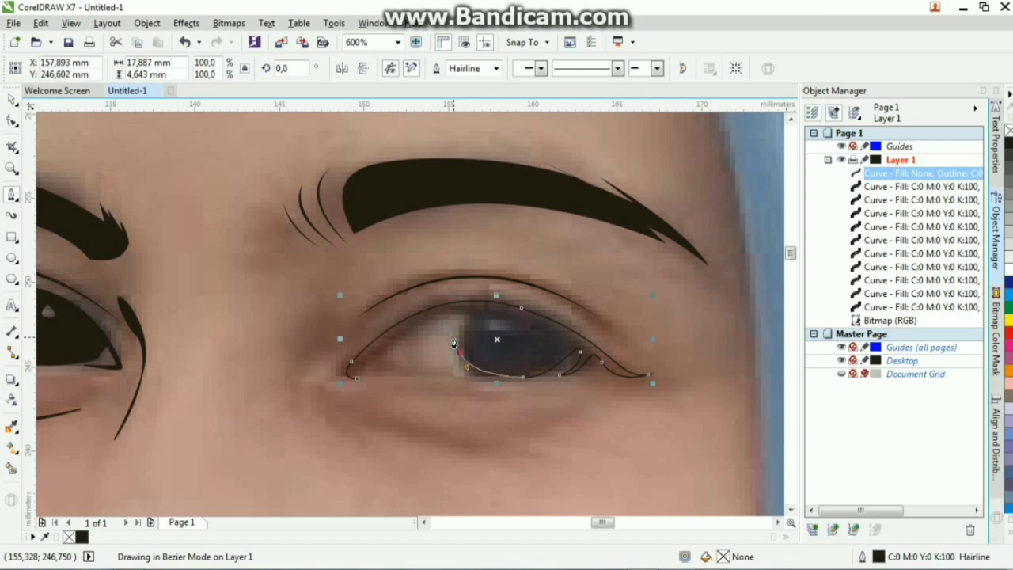
pyautogui.moveTo(446, 311); pyautogui.dragTo(420, 317)
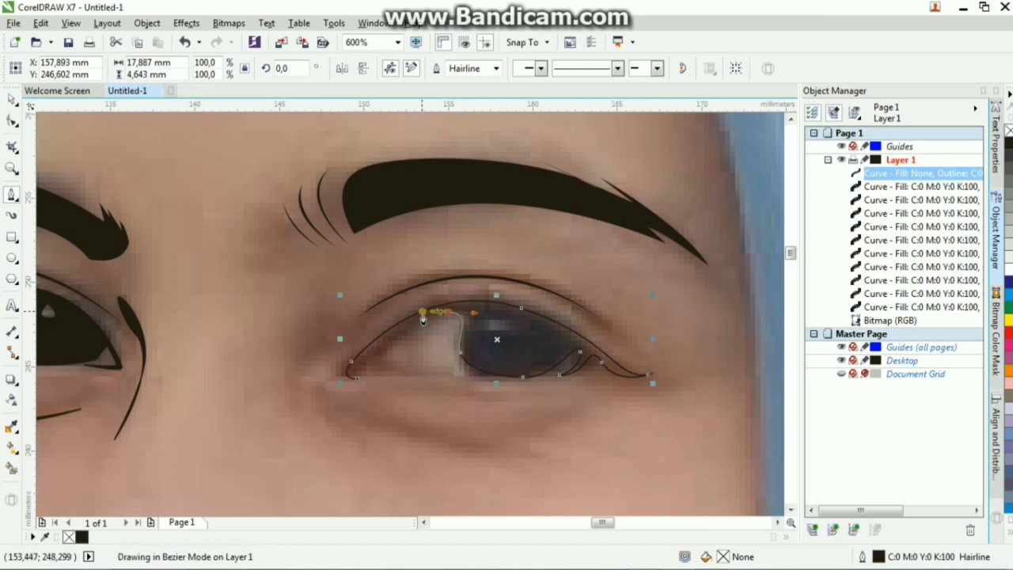
# Step: Trace the inner side of the upper lid down to the eye's inner corner with a small notch, close the outline and fill it black
pyautogui.moveTo(390, 376)
pyautogui.mouseDown()
pyautogui.moveTo(401, 402)
pyautogui.moveTo(411, 401)
pyautogui.mouseUp()
pyautogui.click(389, 372)
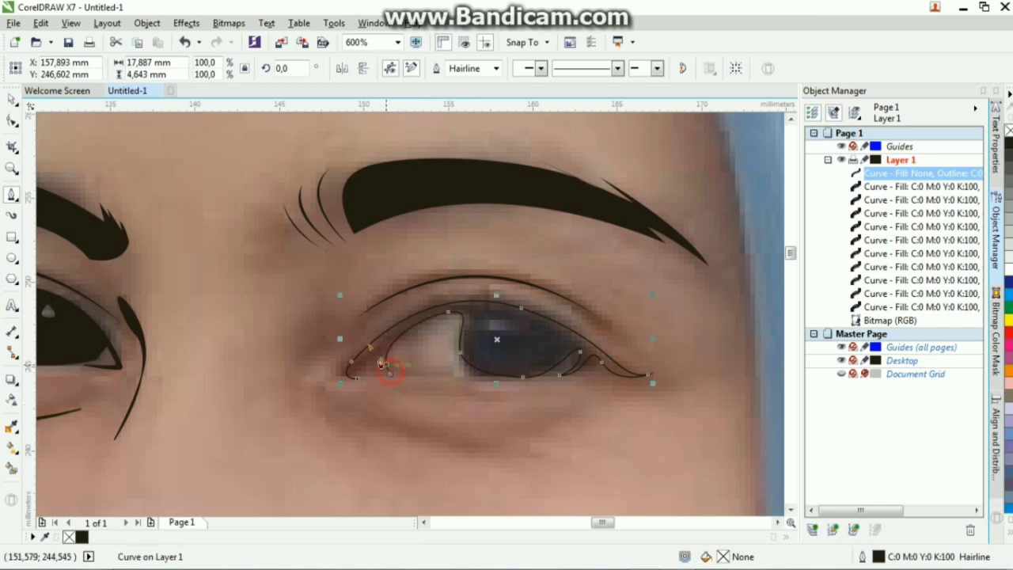
pyautogui.moveTo(382, 352); pyautogui.dragTo(386, 340)
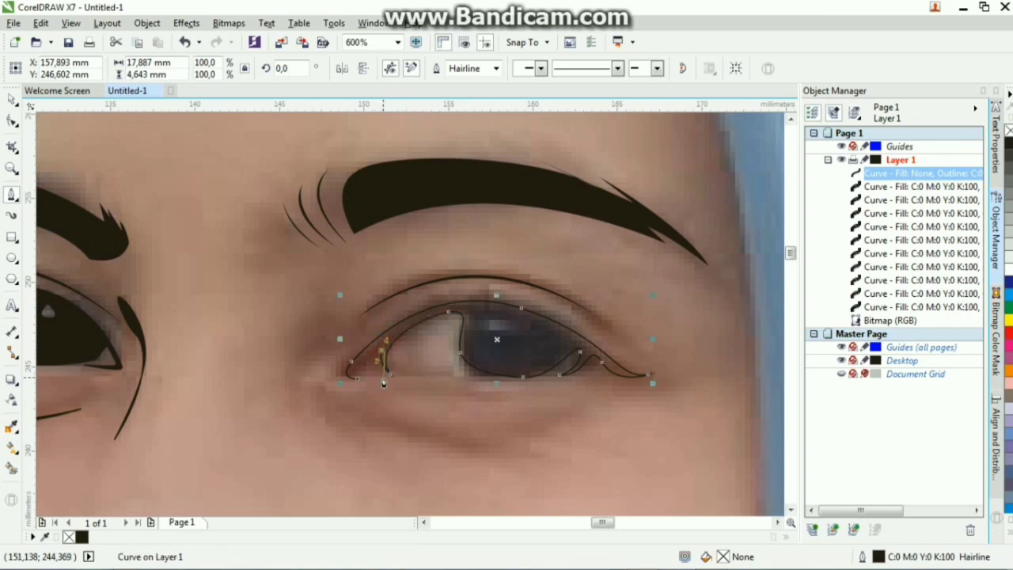
pyautogui.click(387, 377)
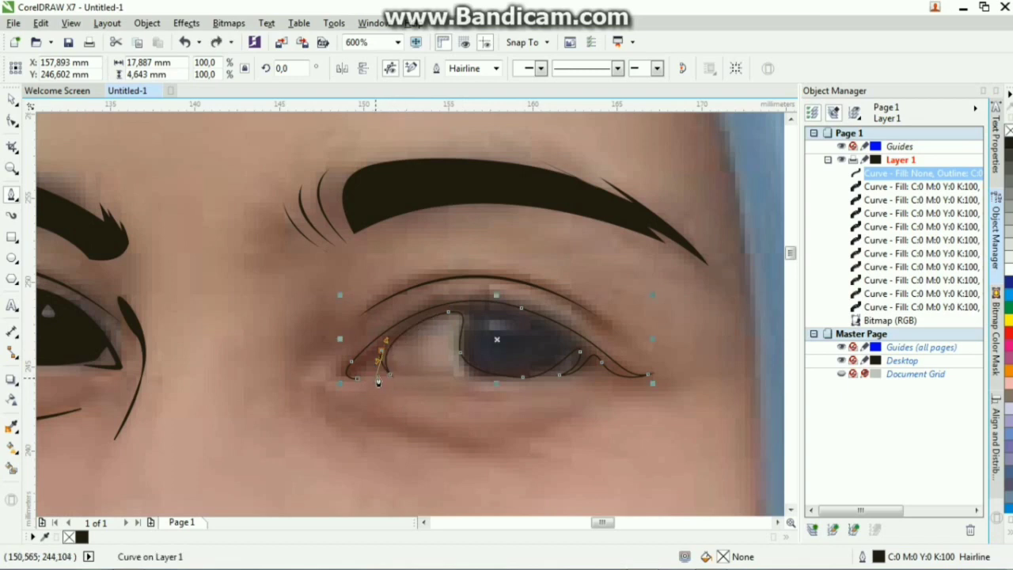
pyautogui.moveTo(390, 375); pyautogui.dragTo(405, 382)
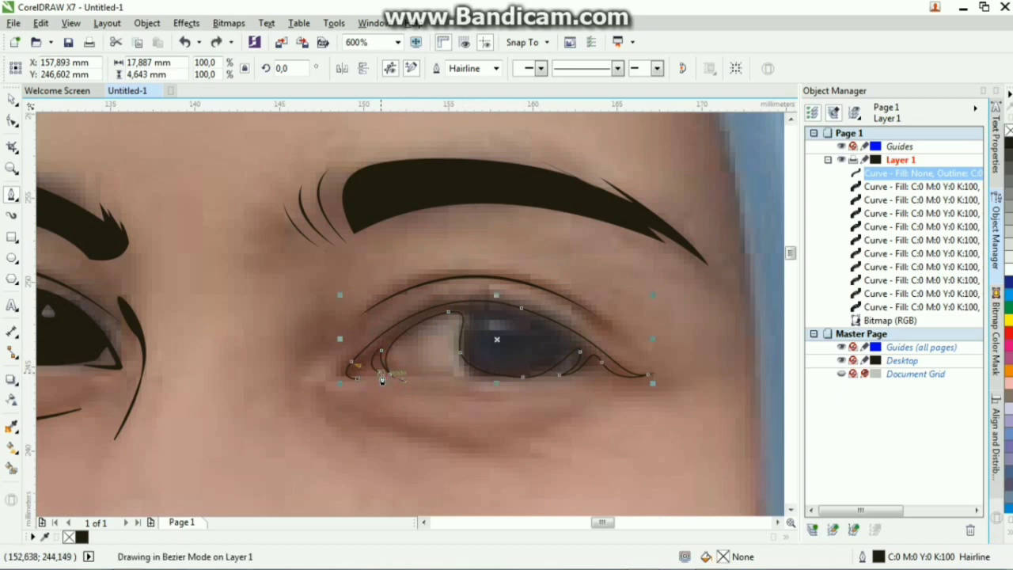
pyautogui.click(380, 373)
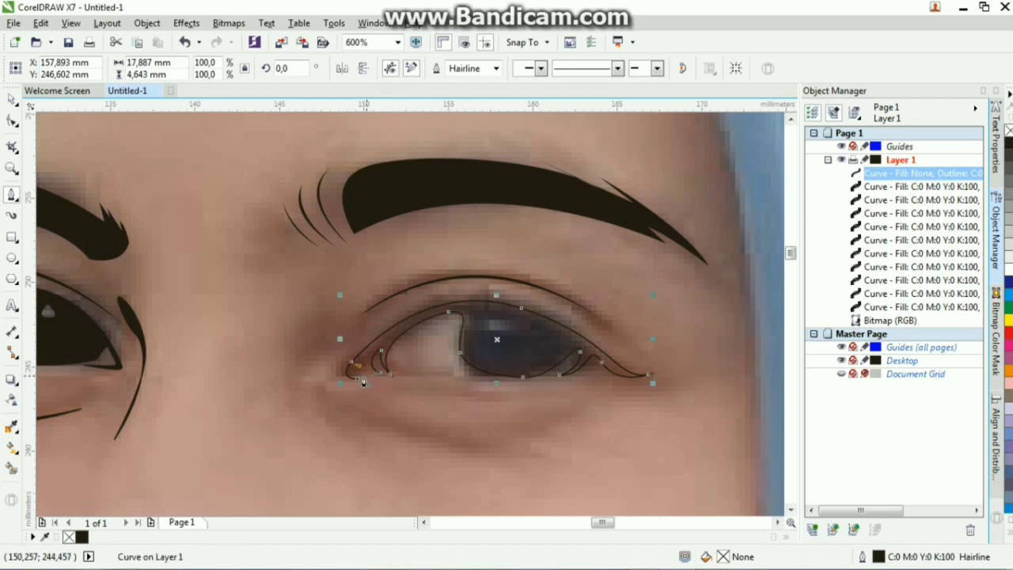
pyautogui.click(362, 378)
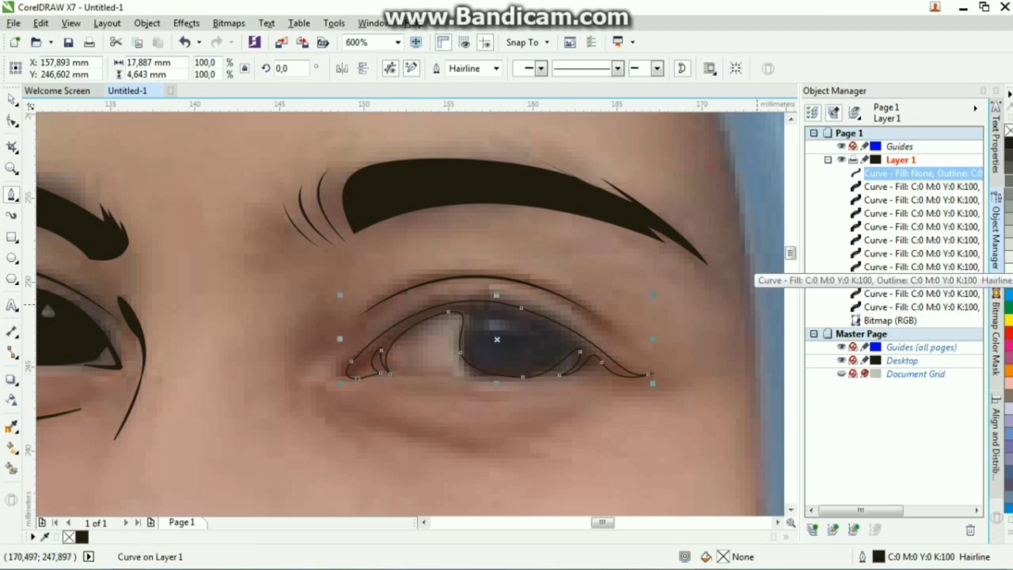
pyautogui.click(1009, 144)
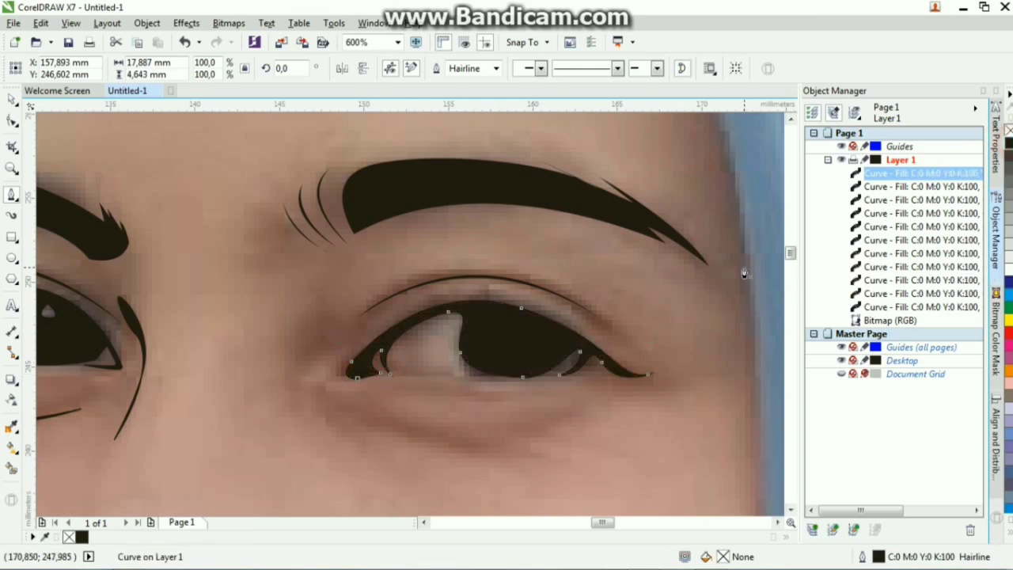
# Step: Trim a small closed highlight shape, about 1 mm wide and 0.9 mm tall, out of the right-hand iris and delete the trimming shape
pyautogui.click(508, 334)
pyautogui.click(499, 319)
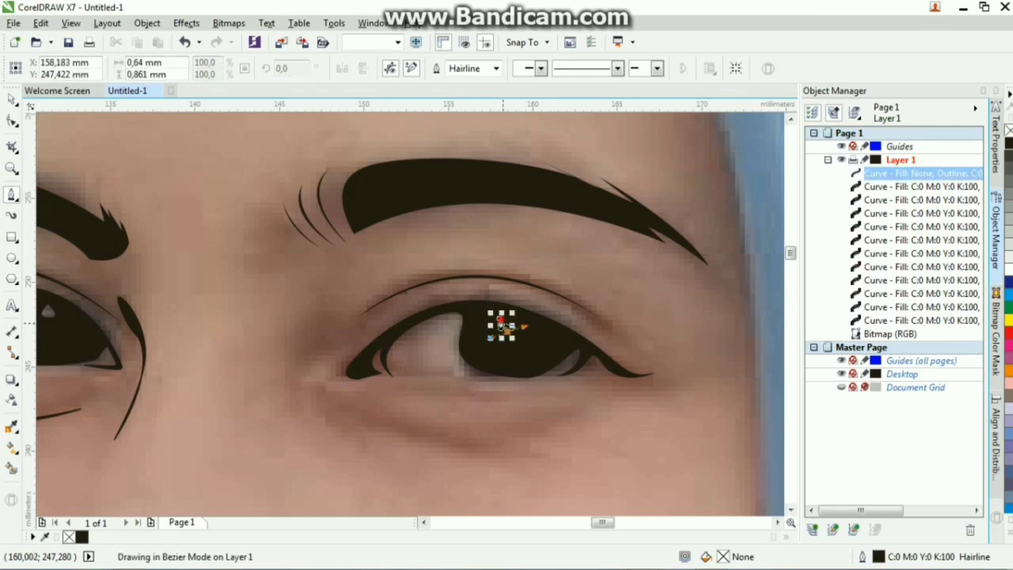
pyautogui.keyDown('shift'); pyautogui.click(470, 339); pyautogui.keyUp('shift')
pyautogui.press('space')
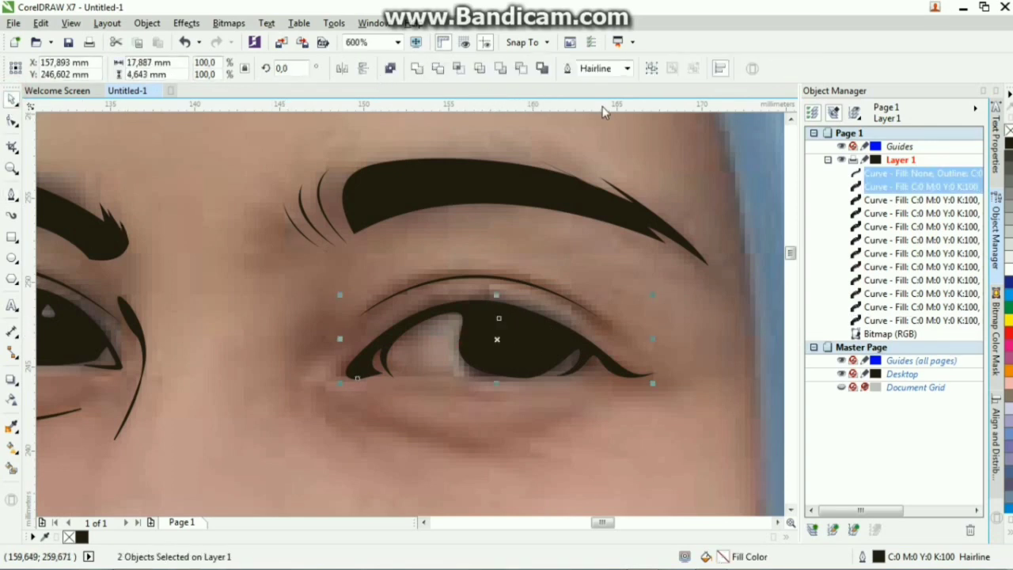
pyautogui.click(437, 71)
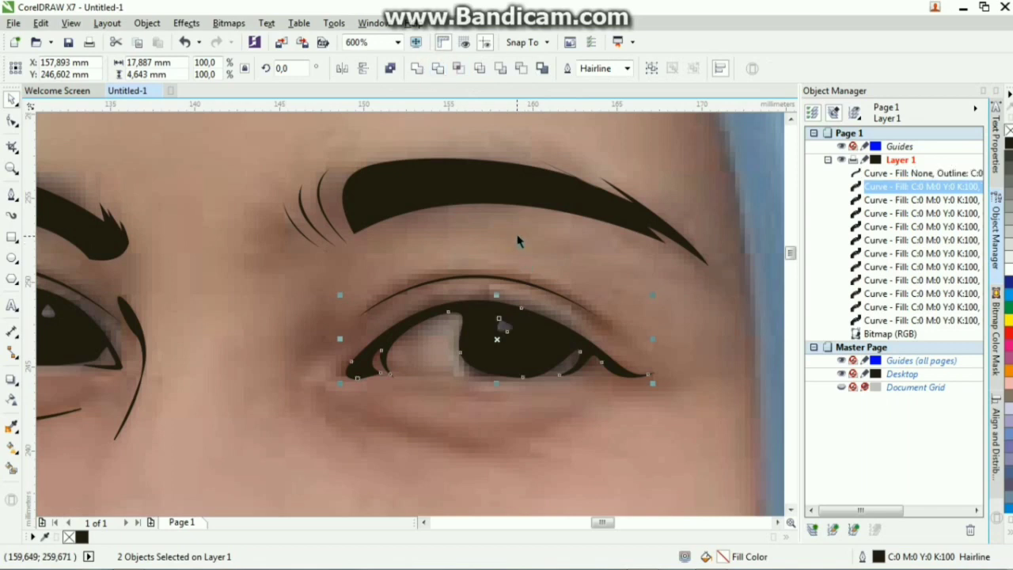
pyautogui.click(505, 324)
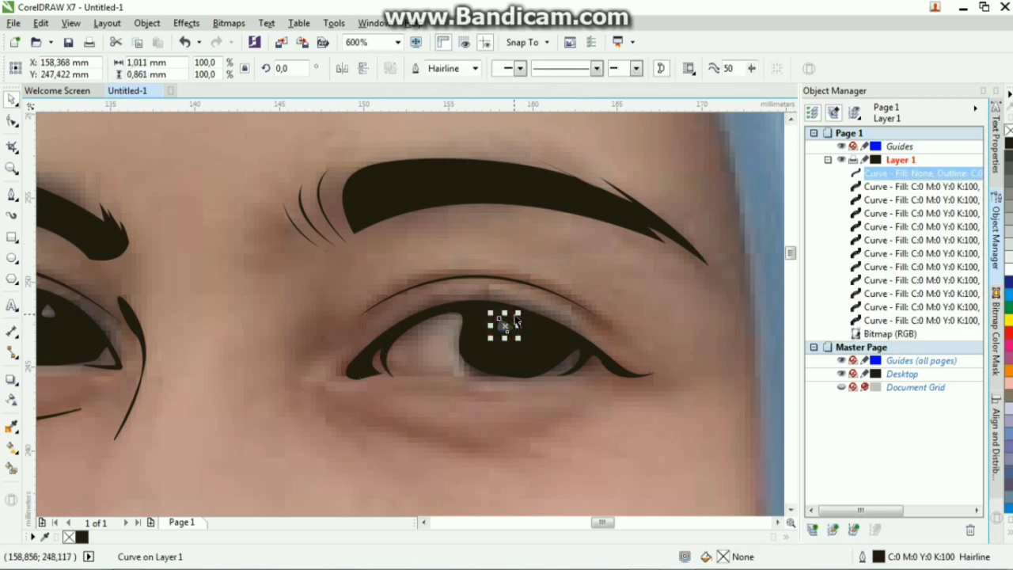
pyautogui.press('Delete')
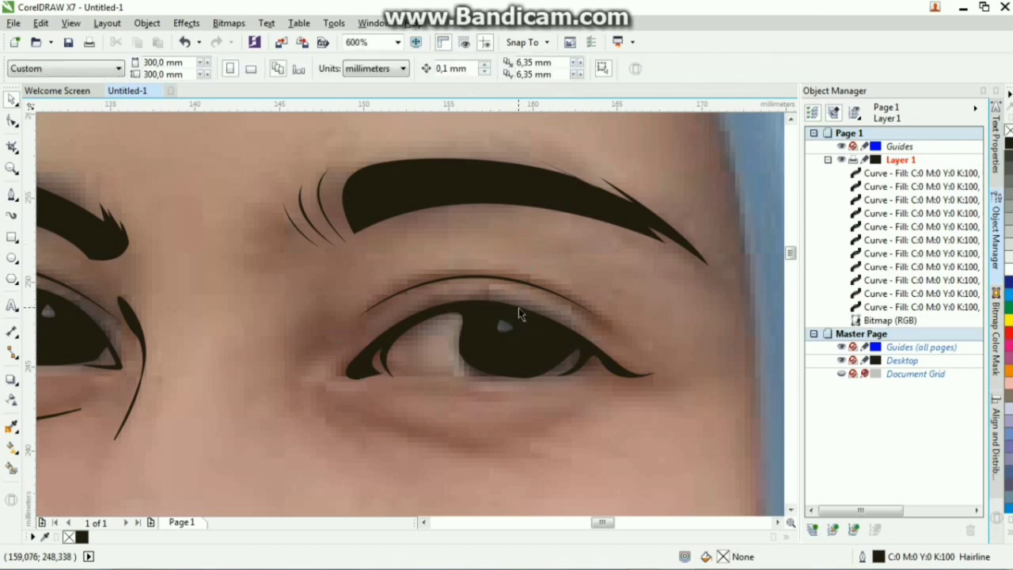
# Step: Draw a thin closed crease line below the right-hand eye's inner corner, about 9.9 mm wide and 4.2 mm tall, and fill it black
pyautogui.click(10, 195)
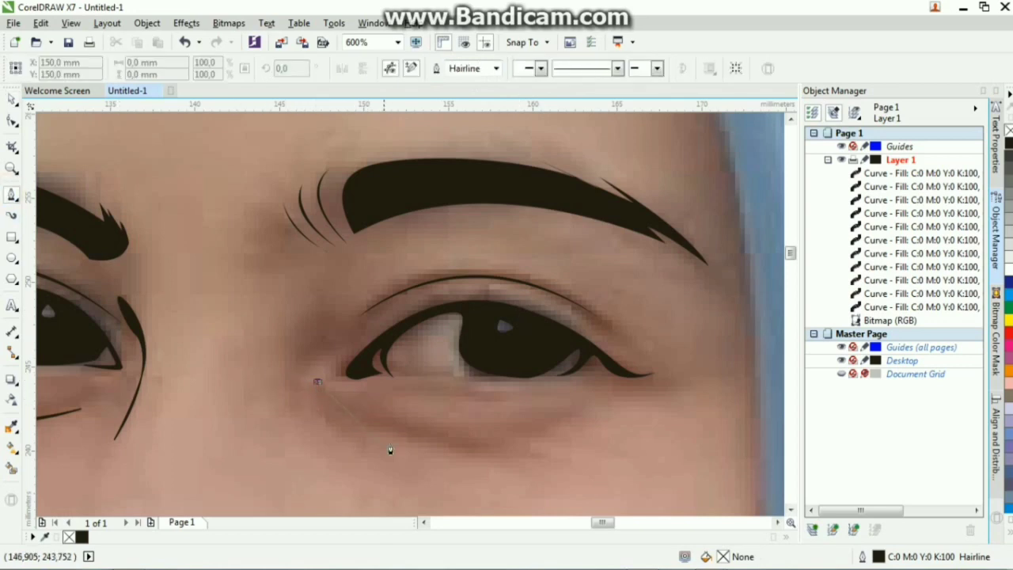
pyautogui.moveTo(480, 454); pyautogui.dragTo(681, 465)
pyautogui.click(315, 386)
pyautogui.press('space')
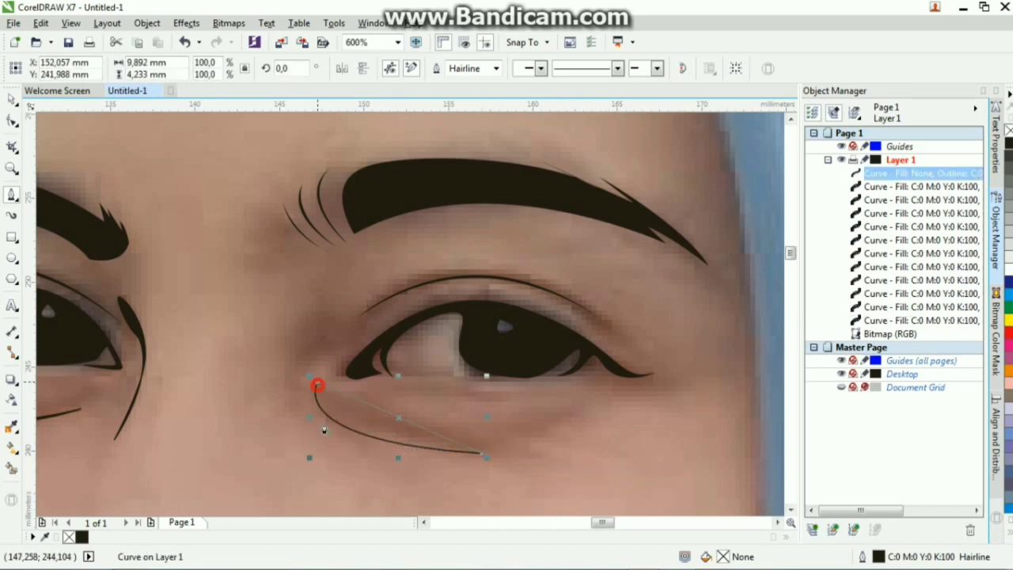
pyautogui.moveTo(317, 455); pyautogui.dragTo(298, 440)
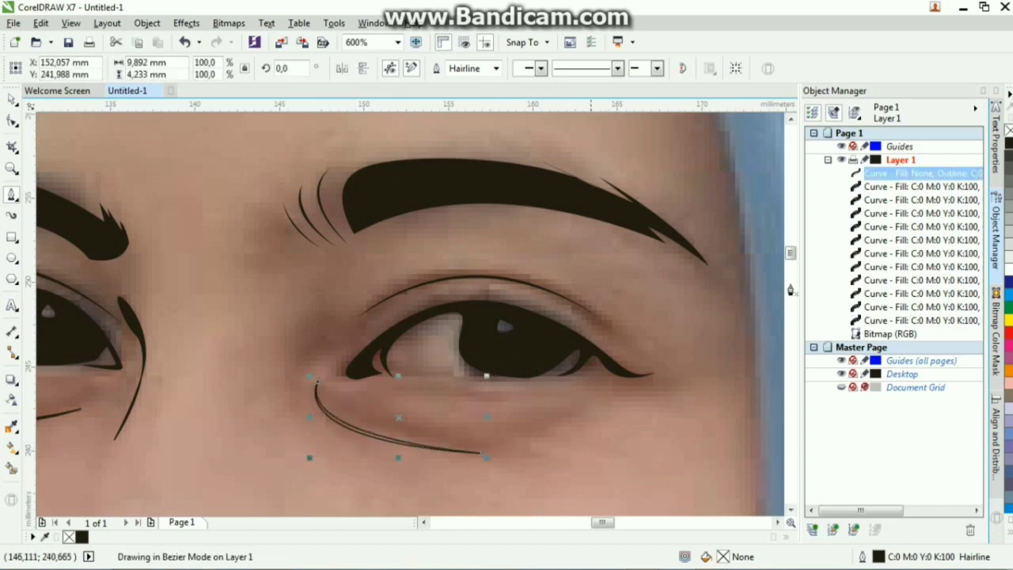
pyautogui.click(1008, 143)
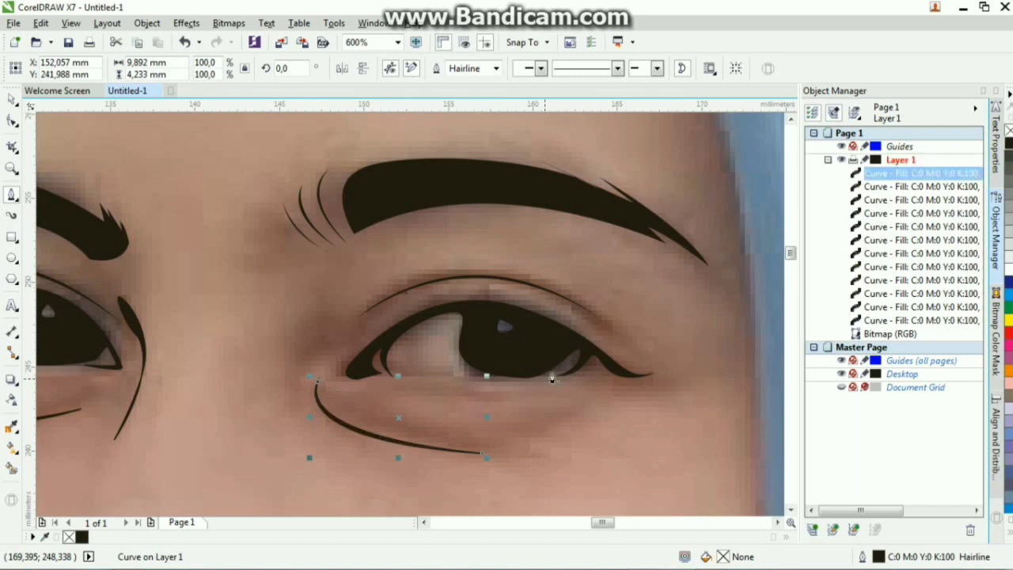
# Step: Outline the dark nostril opening under the nose as a closed shape about 7.4 mm wide and 2.3 mm tall
pyautogui.scroll(-5, 552, 379)
pyautogui.scroll(2, 494, 394)
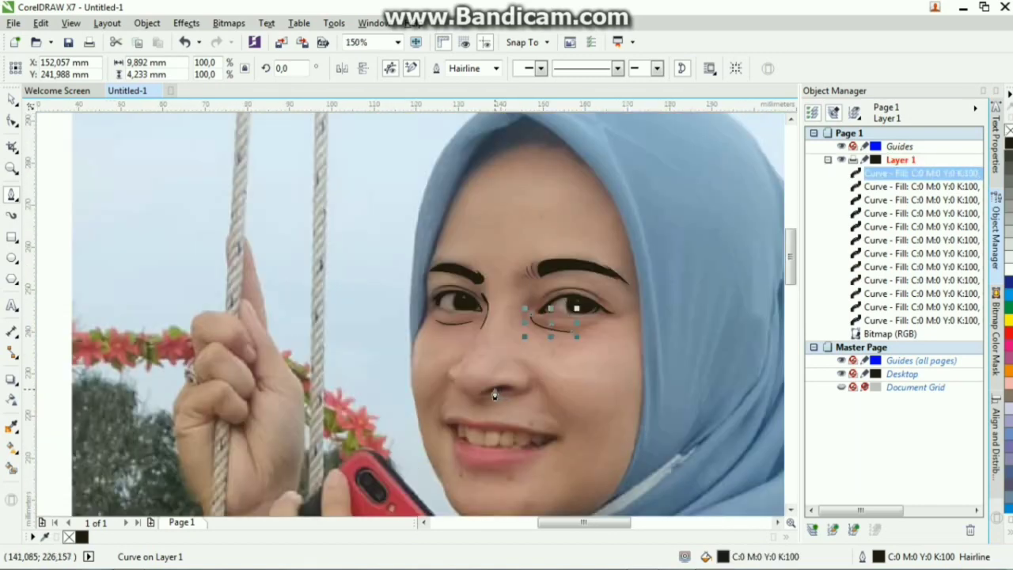
pyautogui.scroll(2, 494, 395)
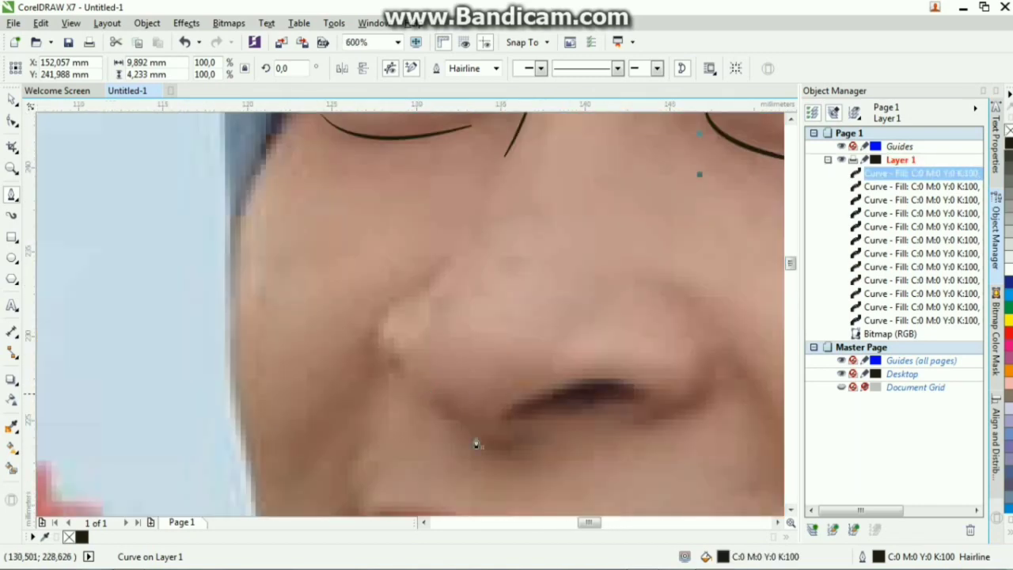
pyautogui.click(514, 421)
pyautogui.moveTo(528, 400); pyautogui.dragTo(557, 387)
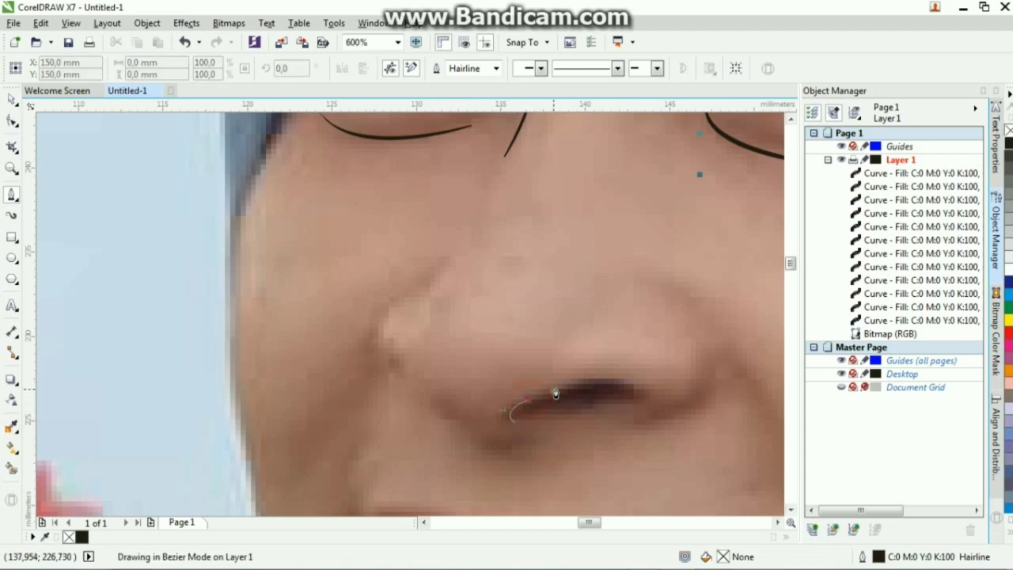
pyautogui.click(630, 391)
pyautogui.moveTo(514, 421); pyautogui.dragTo(584, 400)
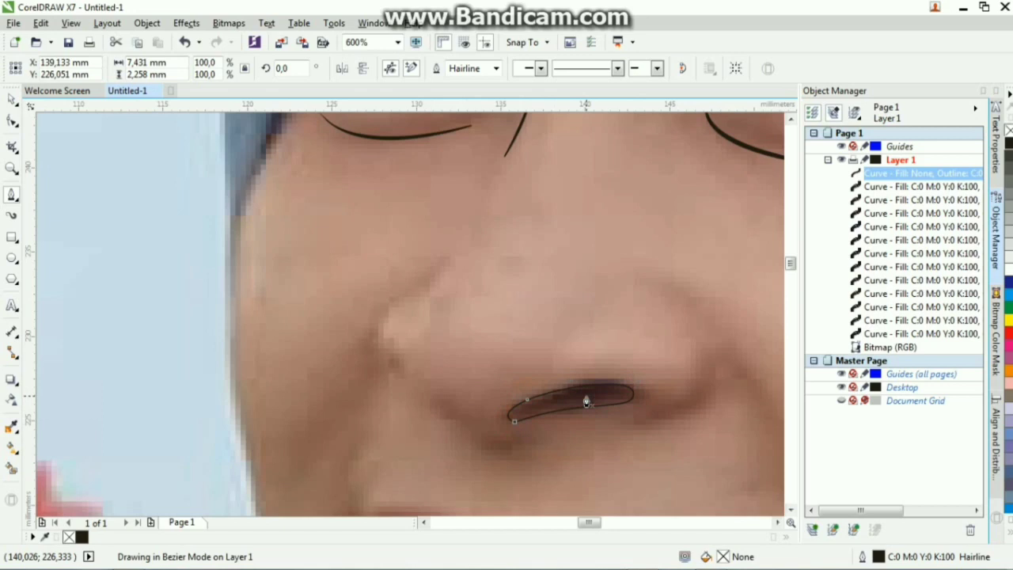
# Step: Draw a thin closed crease around the right-hand nostril wing, about 3.6 mm wide and 4.8 mm tall
pyautogui.click(702, 341)
pyautogui.moveTo(649, 413); pyautogui.dragTo(567, 426)
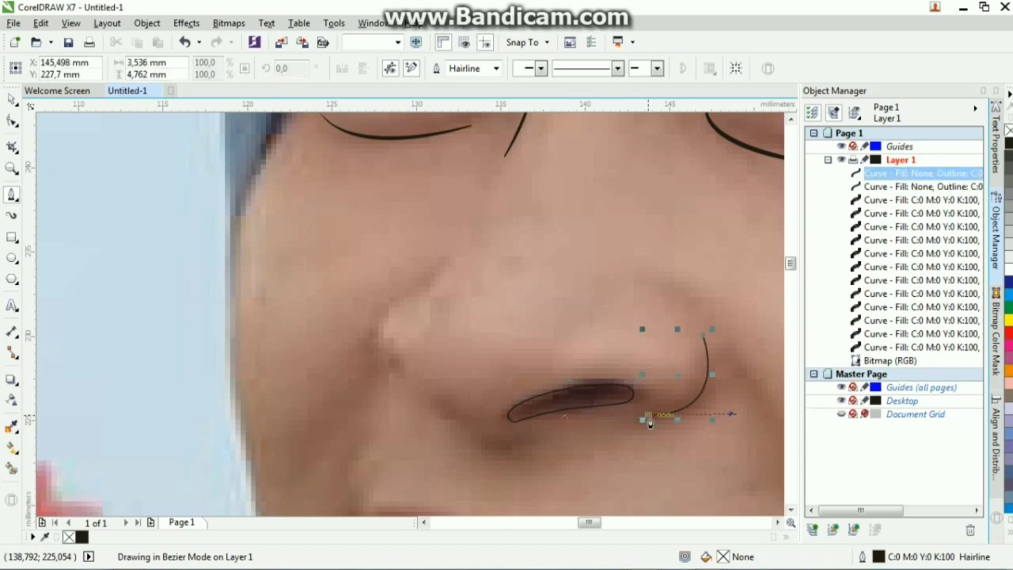
pyautogui.keyDown('alt'); pyautogui.click(647, 414); pyautogui.keyUp('alt')
pyautogui.click(703, 337)
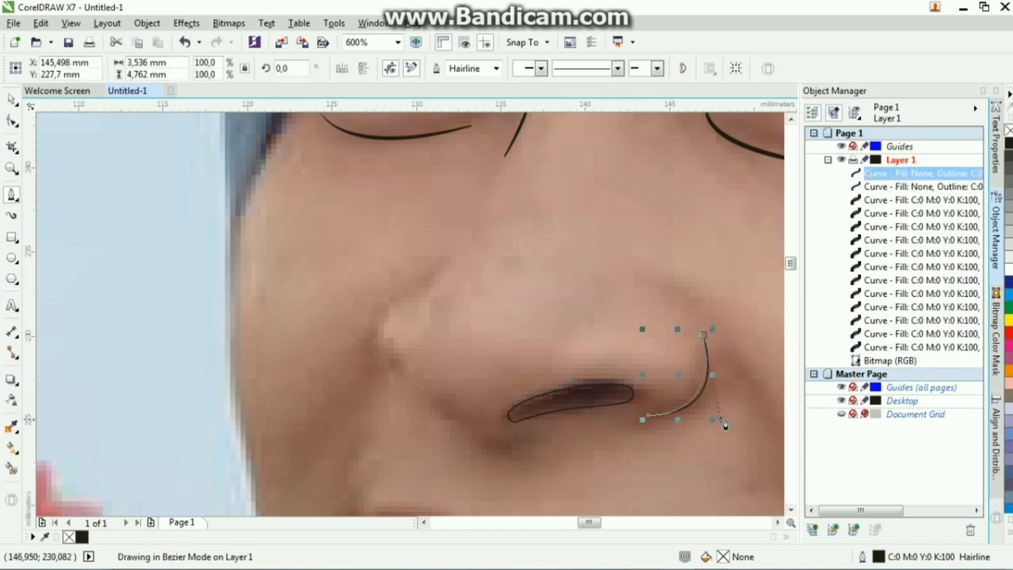
pyautogui.moveTo(732, 422); pyautogui.dragTo(733, 422)
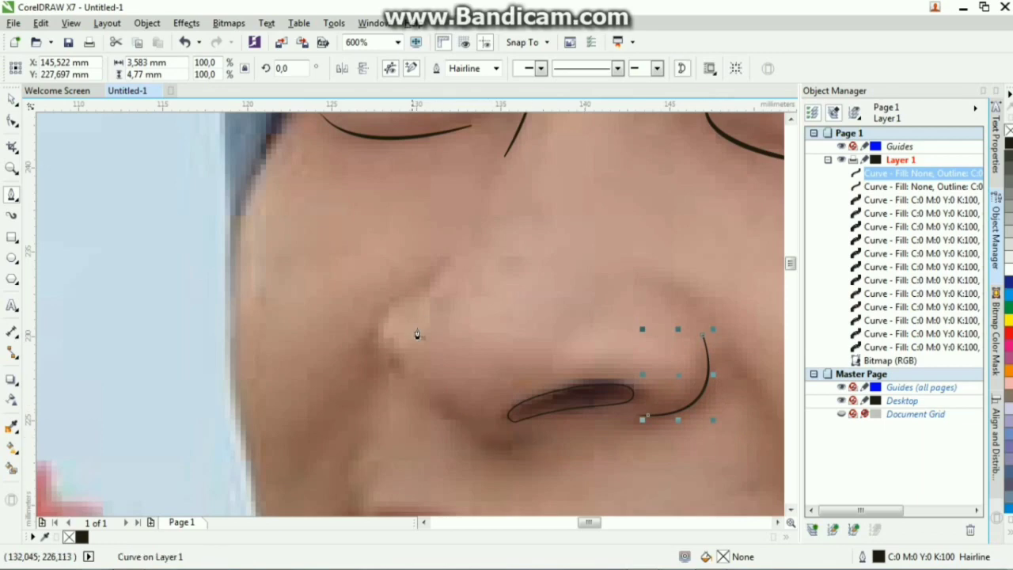
# Step: Draw a thin closed crescent along the outer edge of the left-hand nostril wing, about 4.5 mm tall
pyautogui.scroll(-3, 426, 351)
pyautogui.scroll(1, 415, 359)
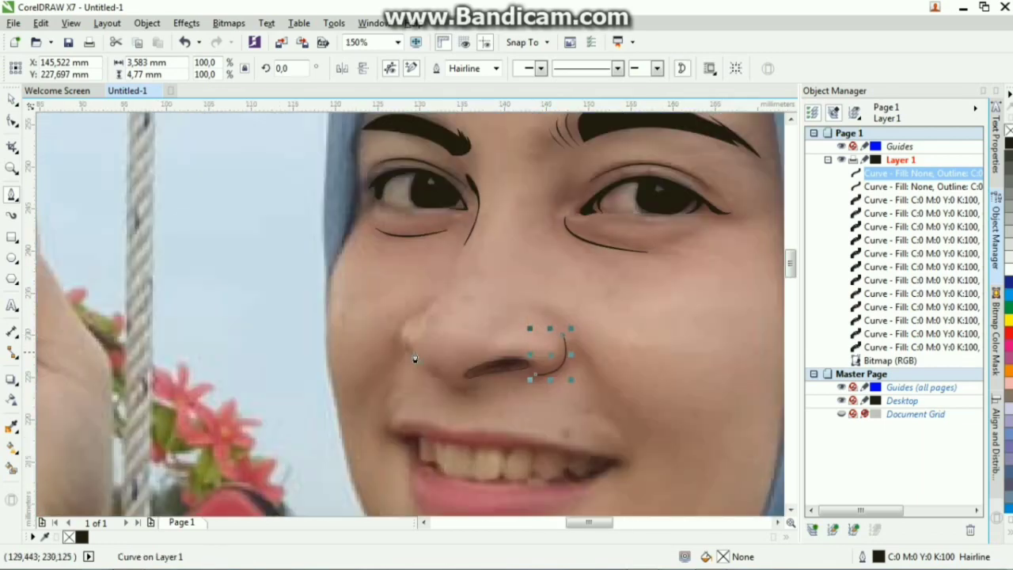
pyautogui.scroll(1, 419, 360)
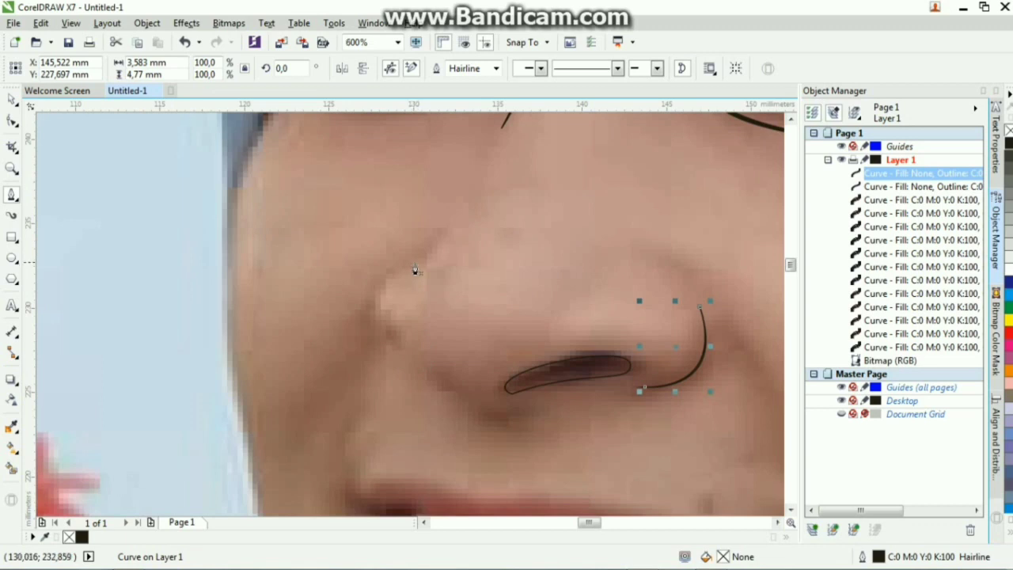
pyautogui.click(416, 272)
pyautogui.moveTo(392, 343); pyautogui.dragTo(430, 388)
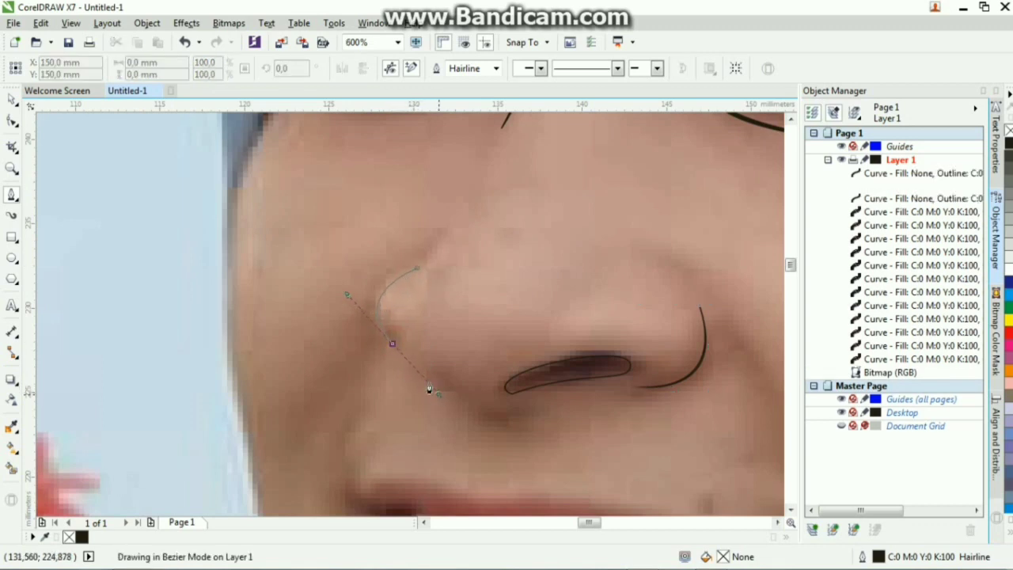
pyautogui.click(393, 342)
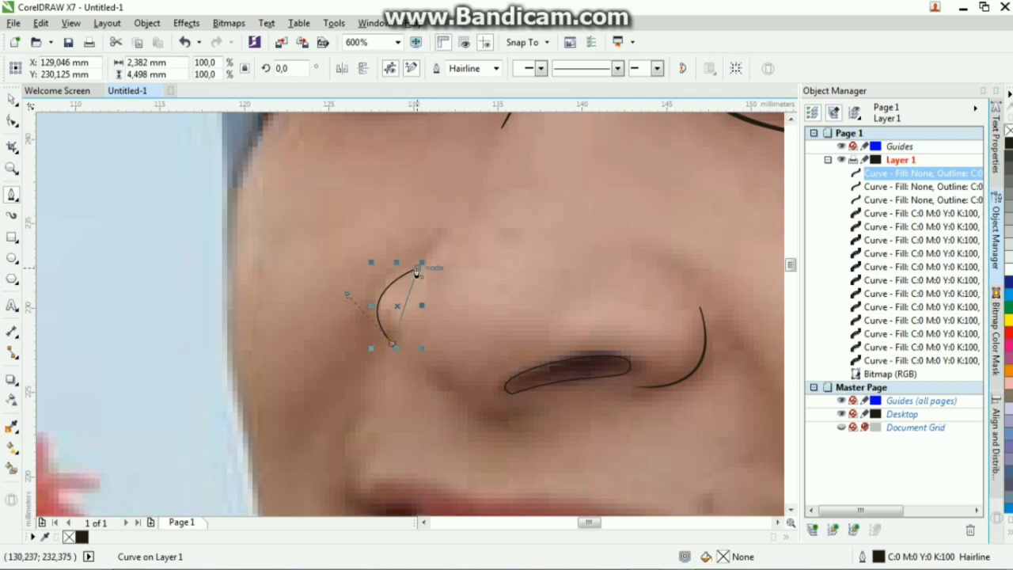
pyautogui.moveTo(418, 269)
pyautogui.mouseDown()
pyautogui.moveTo(400, 288)
pyautogui.moveTo(339, 307)
pyautogui.mouseUp()
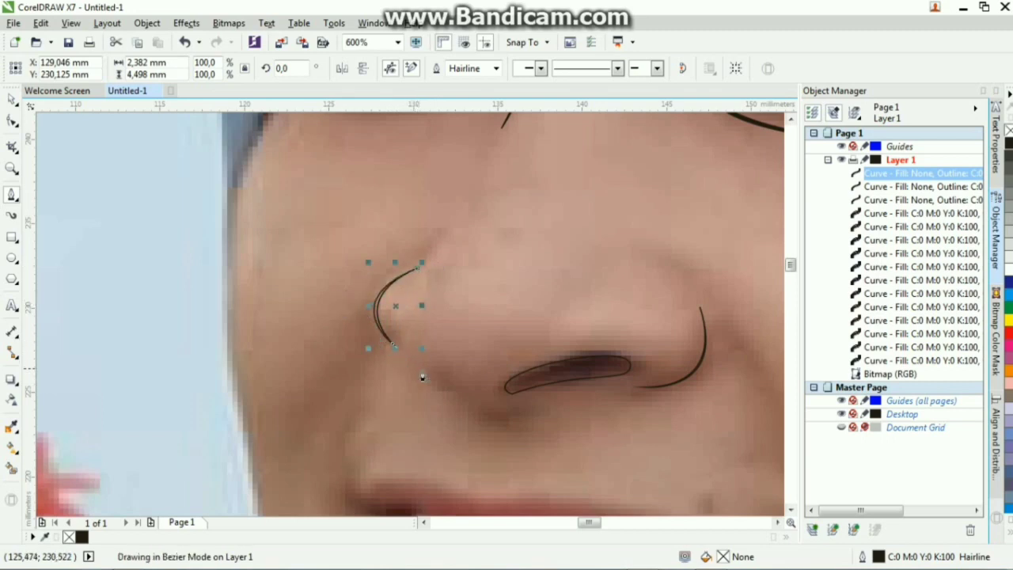
# Step: Draw a thin closed curve from the left-hand nostril wing down to the nostril opening, about 5.5 mm wide and 3.4 mm tall
pyautogui.click(400, 334)
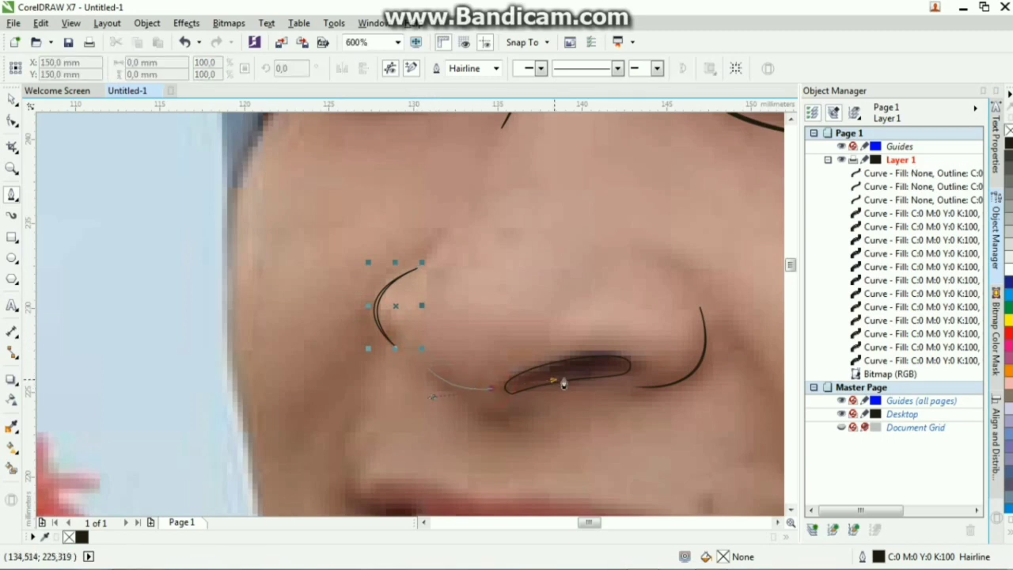
pyautogui.moveTo(563, 383); pyautogui.dragTo(571, 381)
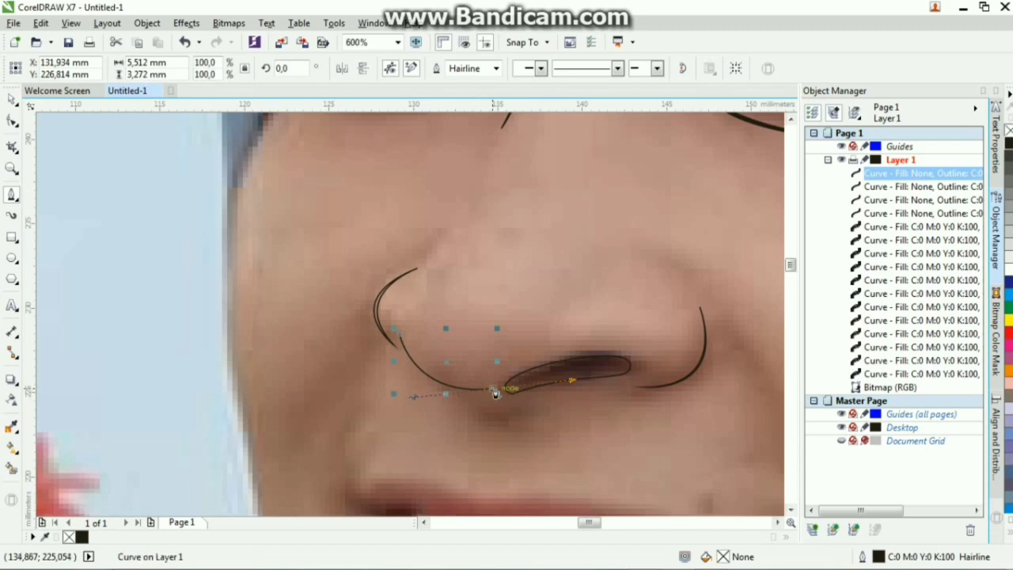
pyautogui.click(400, 336)
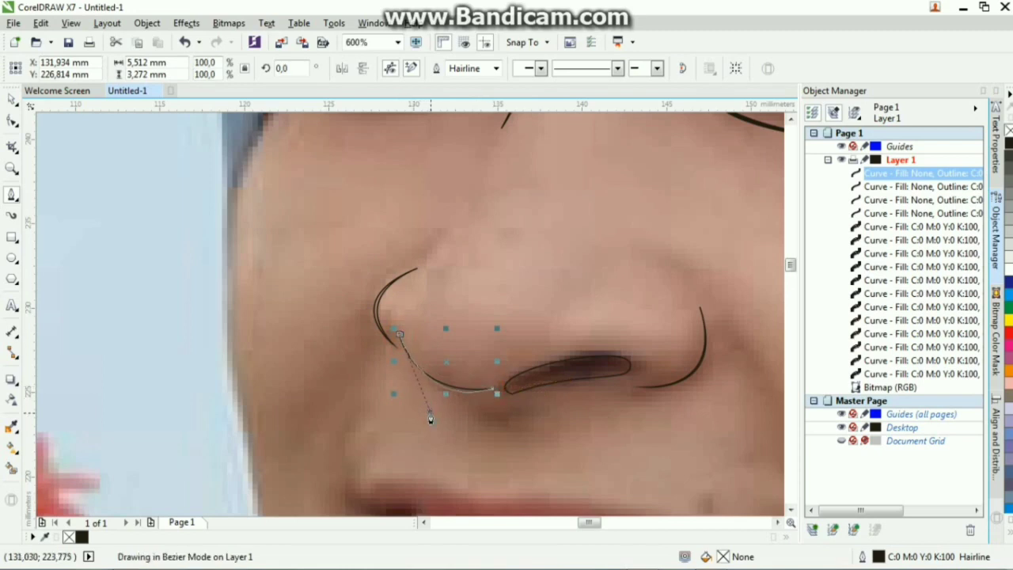
pyautogui.moveTo(421, 412); pyautogui.dragTo(419, 409)
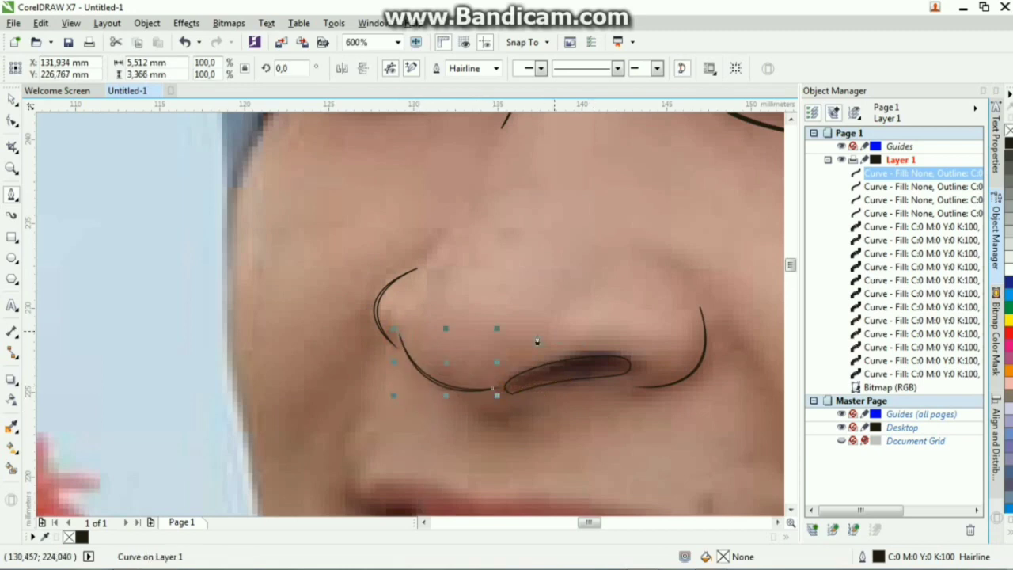
# Step: Select the four newly drawn nose shapes, fill them black and remove their outlines
pyautogui.scroll(-1, 612, 274)
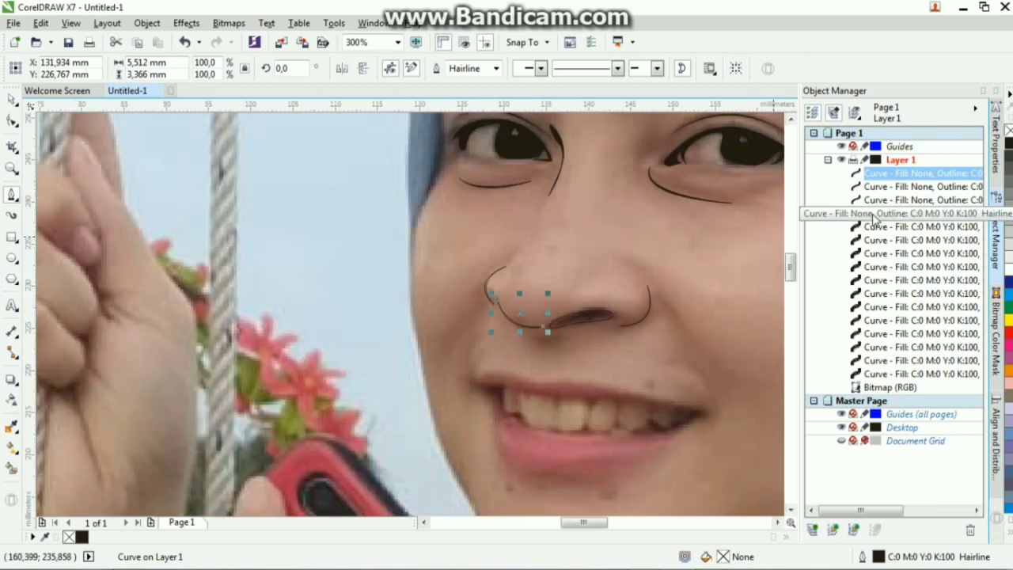
pyautogui.keyDown('shift'); pyautogui.click(892, 211); pyautogui.keyUp('shift')
pyautogui.click(1009, 143)
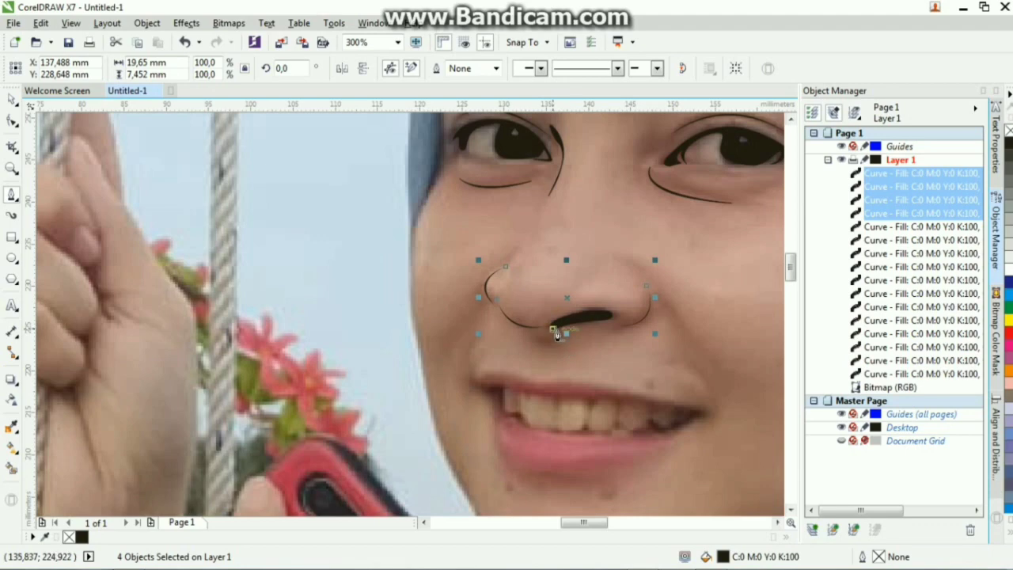
# Step: Delete the thin curve running between the left-hand nostril wing and the nostril opening
pyautogui.scroll(2, 553, 332)
pyautogui.scroll(-1, 281, 256)
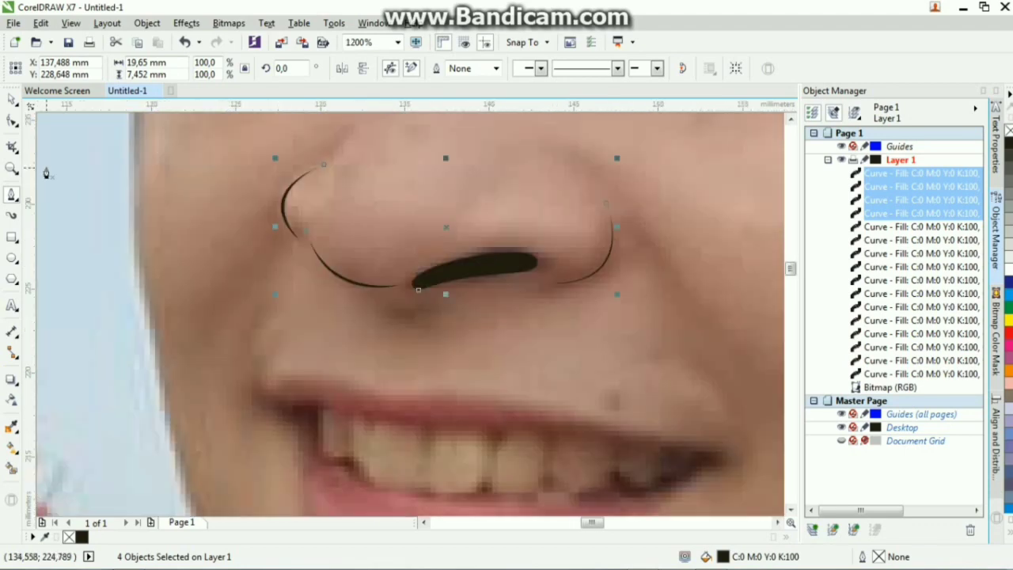
pyautogui.click(12, 99)
pyautogui.click(375, 287)
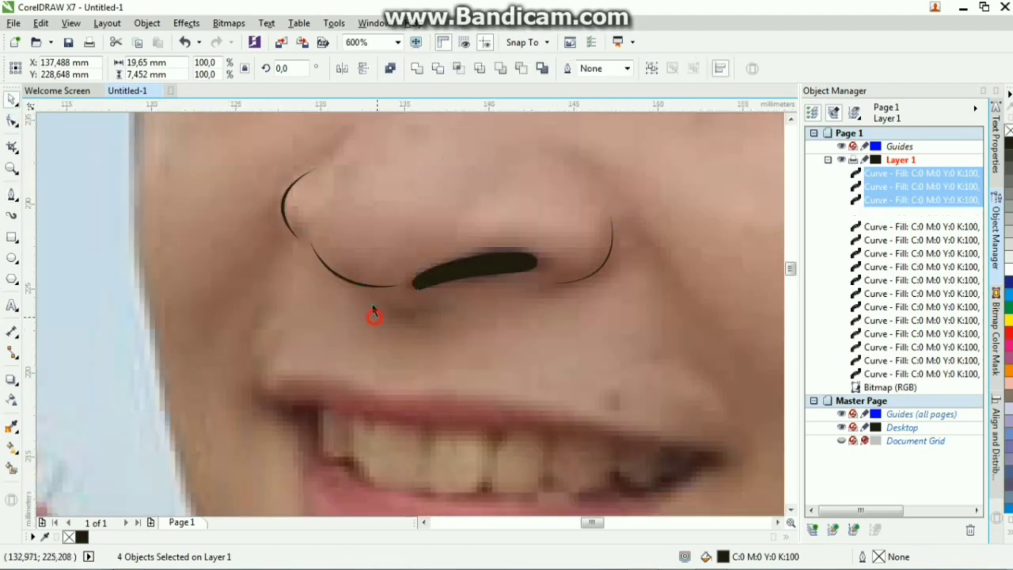
pyautogui.click(372, 287)
pyautogui.press('Delete')
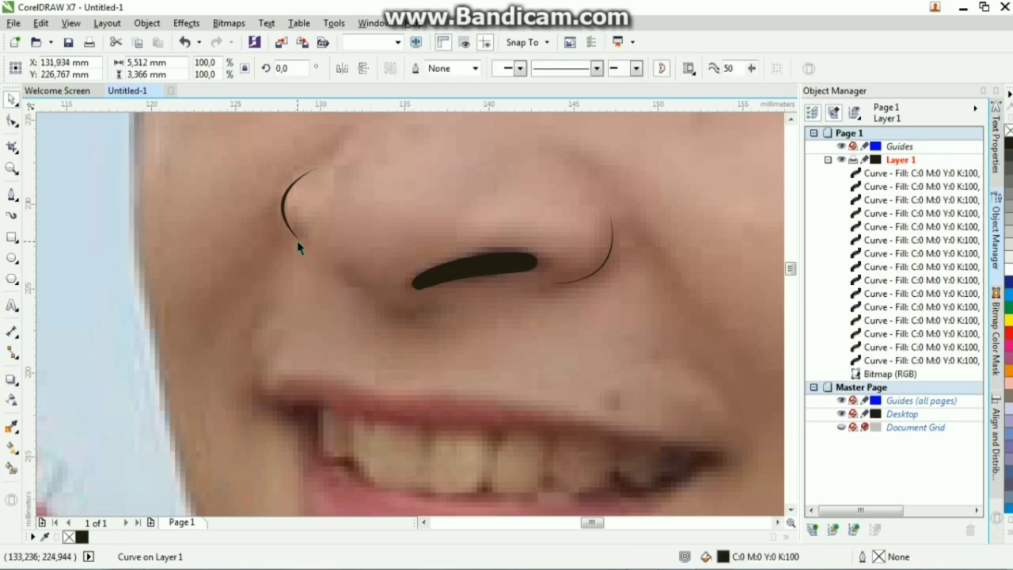
# Step: Draw a thin closed curve under the nose tip ending just above the nostril opening's left end, about 4.9 mm wide and 1.1 mm tall
pyautogui.click(12, 194)
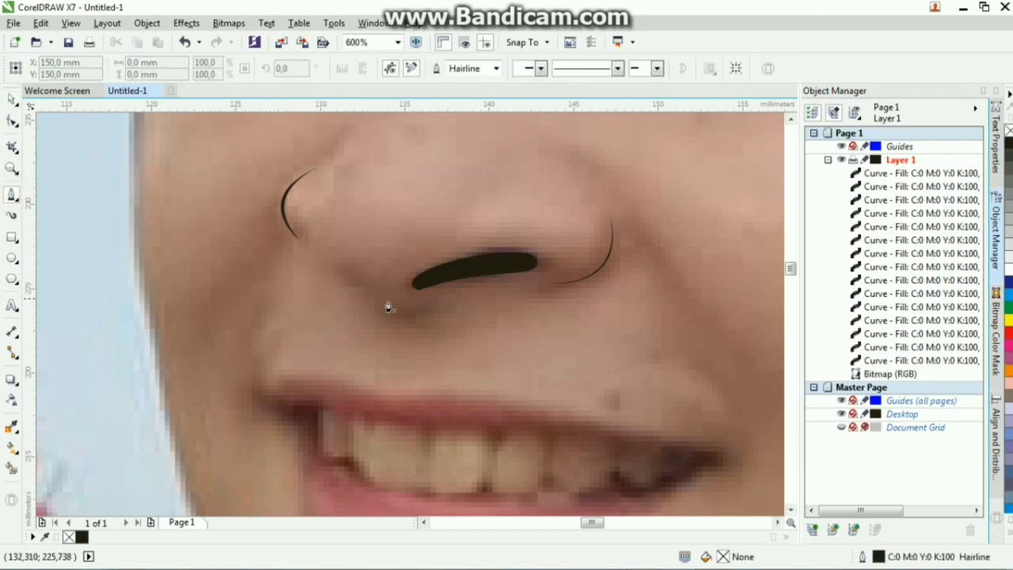
pyautogui.scroll(-3, 370, 294)
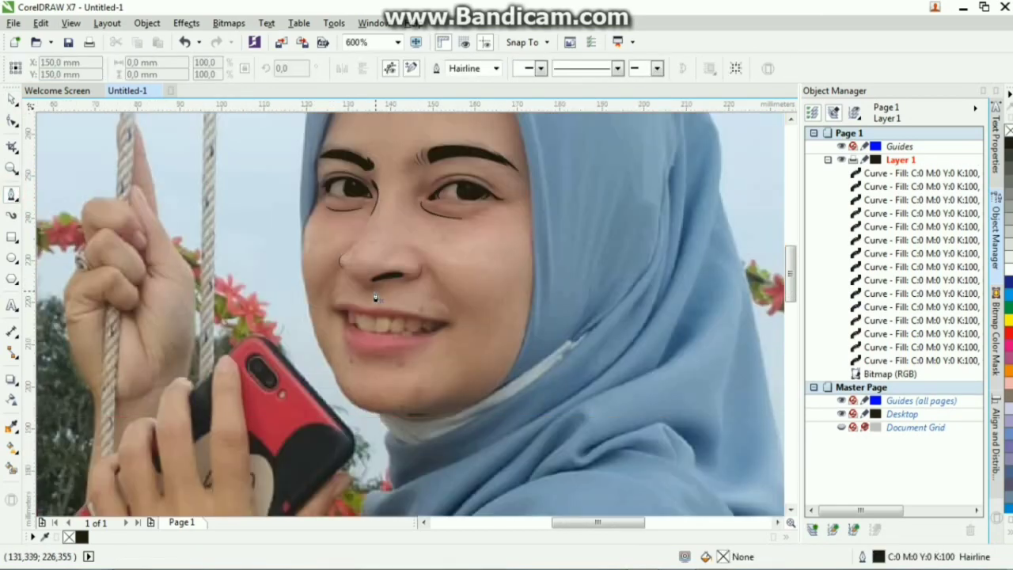
pyautogui.scroll(4, 371, 284)
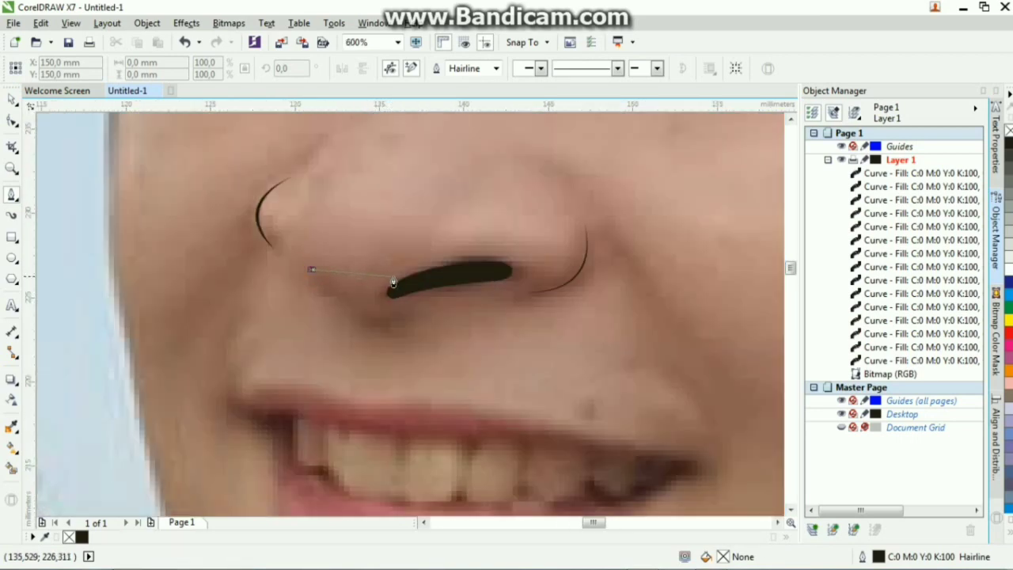
pyautogui.moveTo(394, 283); pyautogui.dragTo(456, 253)
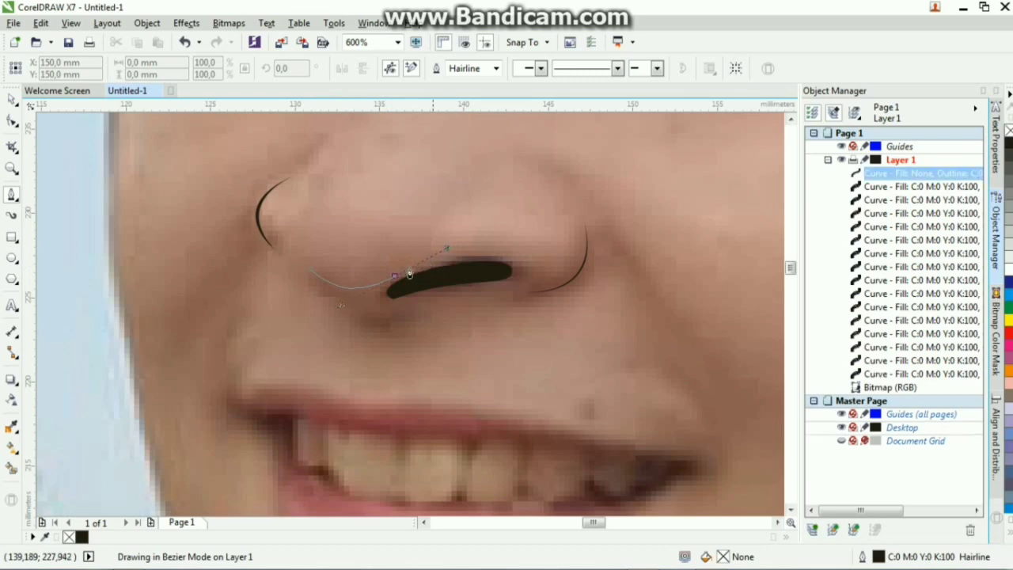
pyautogui.doubleClick(393, 278)
pyautogui.click(315, 273)
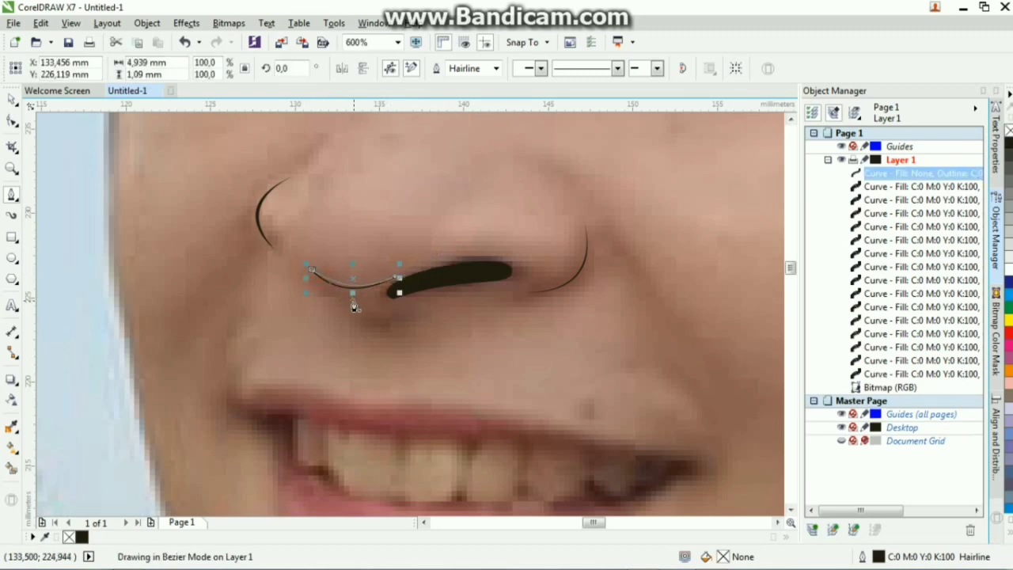
pyautogui.doubleClick(396, 279)
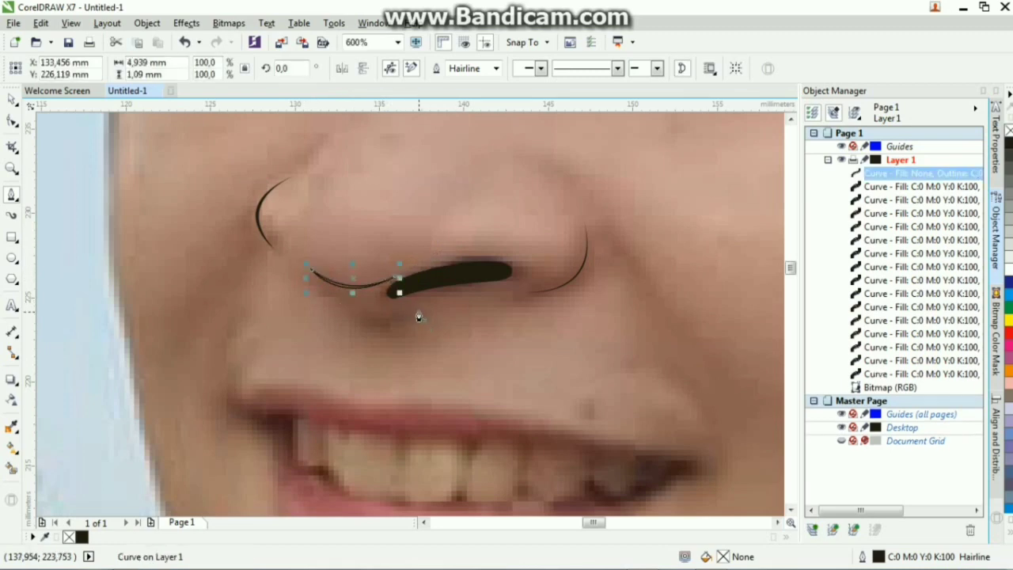
# Step: Draw a second thin closed curve just below it, about 5.1 mm wide, and fill both curves black without outlines
pyautogui.click(335, 302)
pyautogui.hotkey('ctrl', 'z')
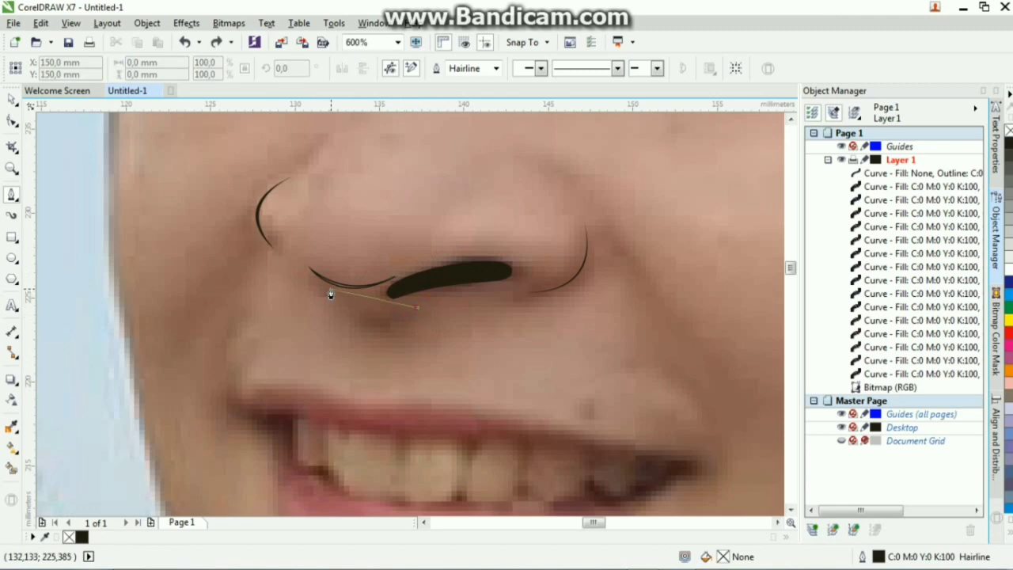
pyautogui.moveTo(328, 288); pyautogui.dragTo(297, 267)
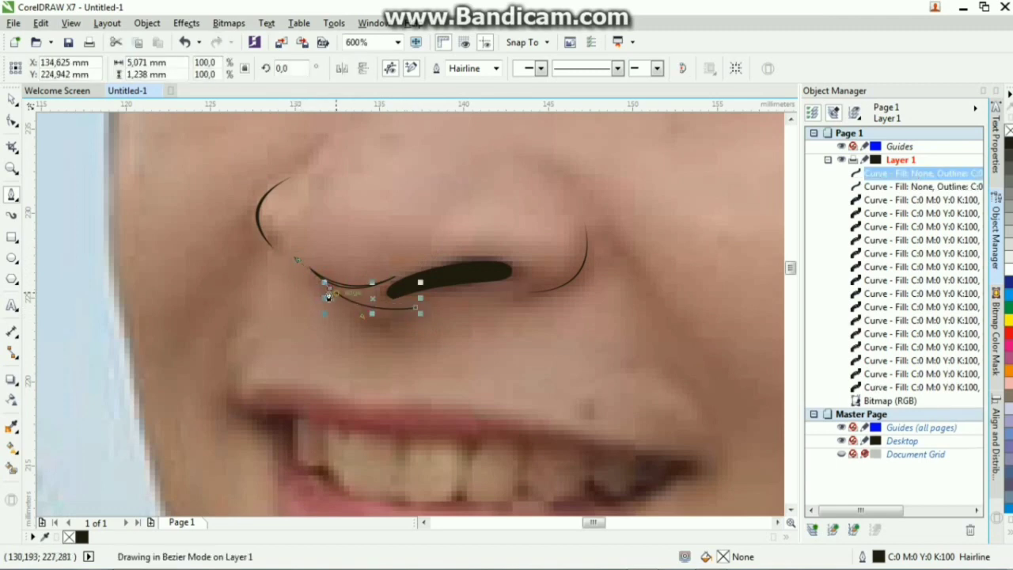
pyautogui.doubleClick(329, 289)
pyautogui.moveTo(416, 308); pyautogui.dragTo(370, 316)
pyautogui.keyDown('shift'); pyautogui.click(873, 187); pyautogui.keyUp('shift')
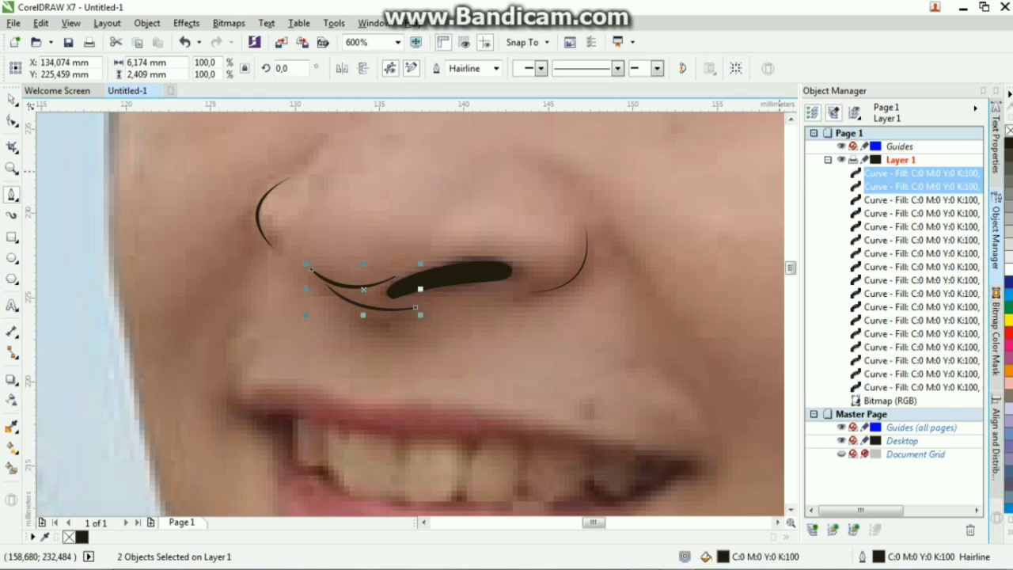
pyautogui.rightClick(1008, 126)
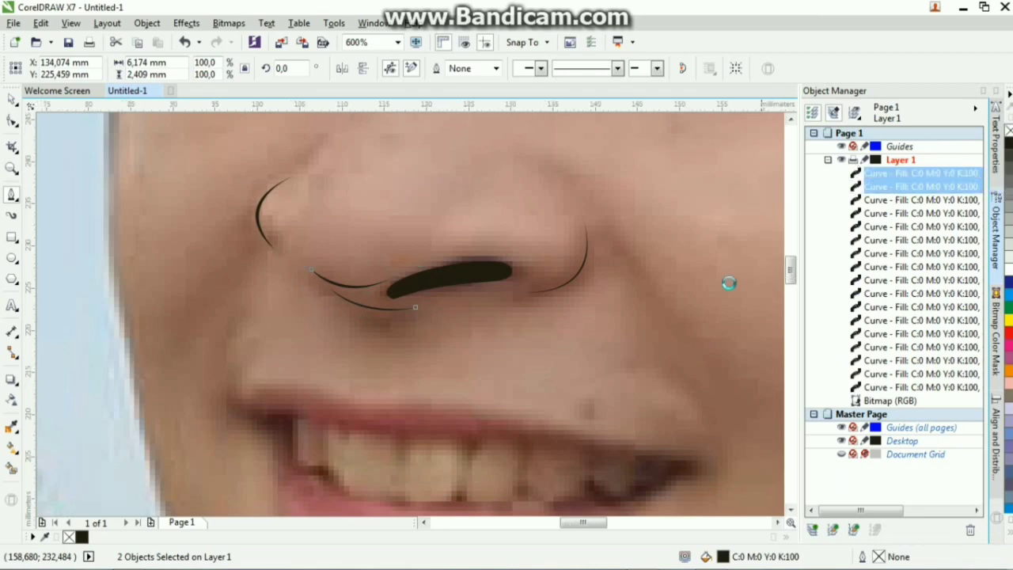
# Step: Draw a thin closed curve inside the left-hand nostril wing, about 1.3 mm wide and 3.4 mm tall, filled black without outline
pyautogui.scroll(-3, 729, 282)
pyautogui.scroll(-1, 567, 322)
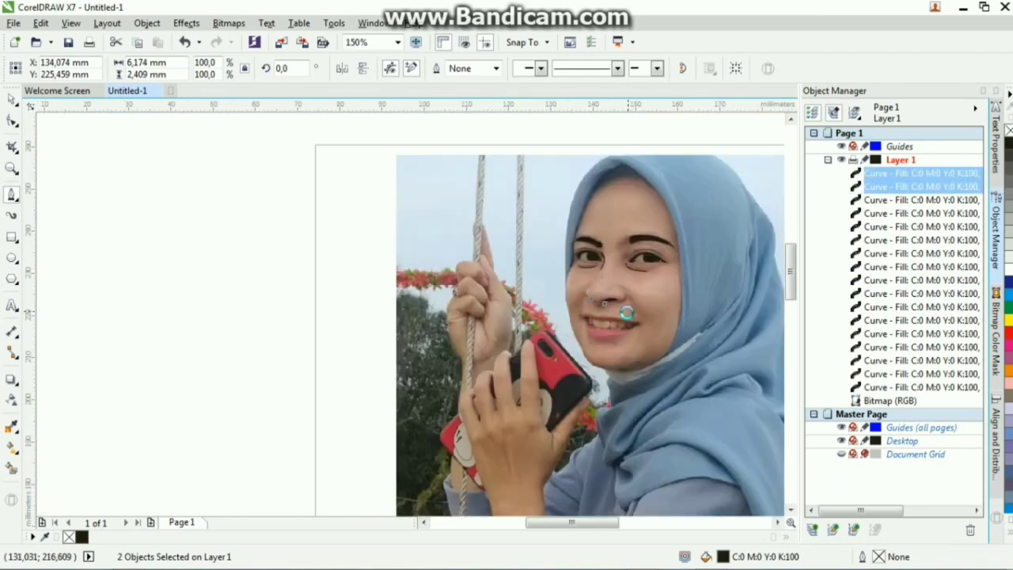
pyautogui.scroll(3, 582, 289)
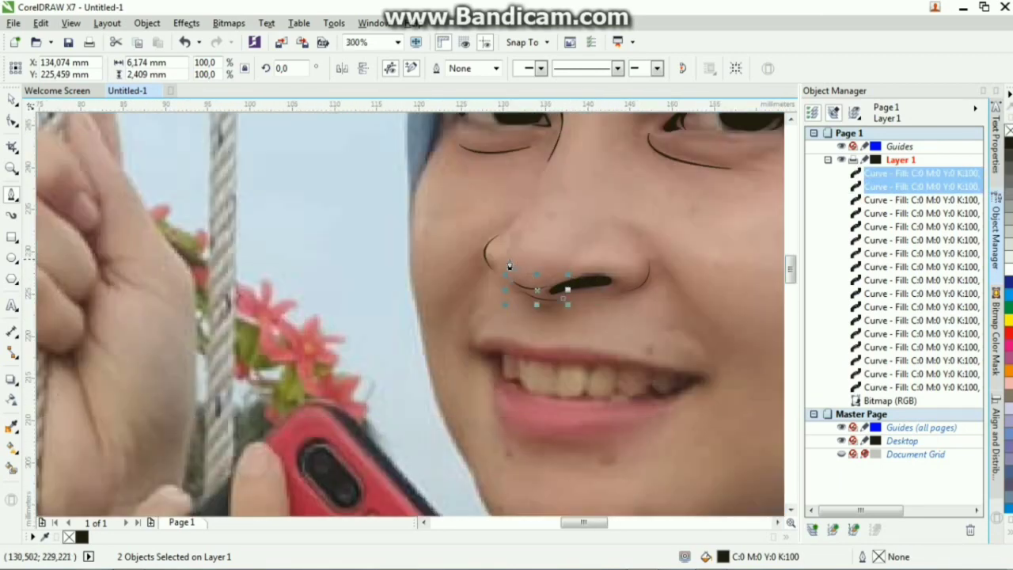
pyautogui.click(511, 260)
pyautogui.scroll(1, 520, 235)
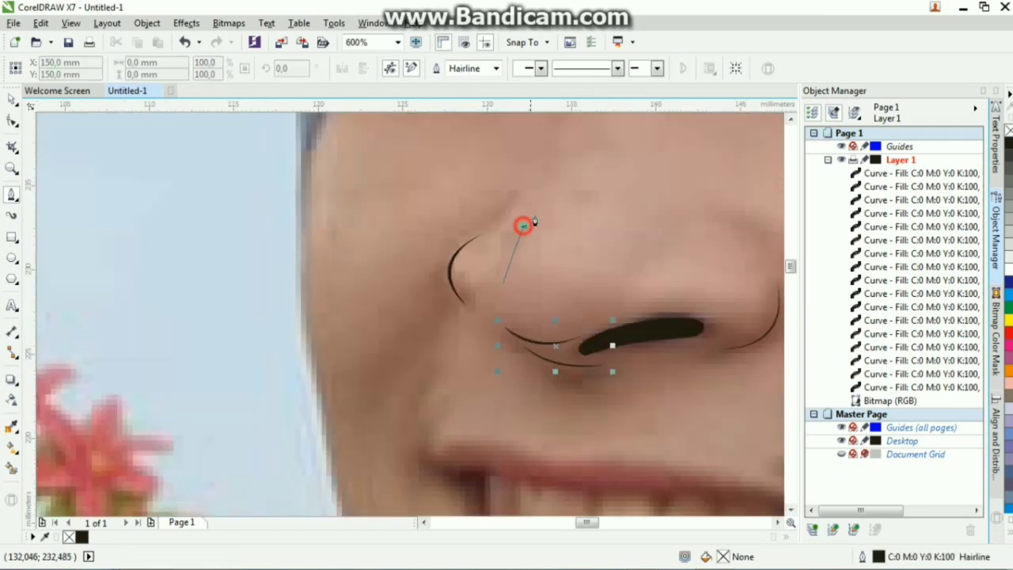
pyautogui.moveTo(523, 226); pyautogui.dragTo(550, 206)
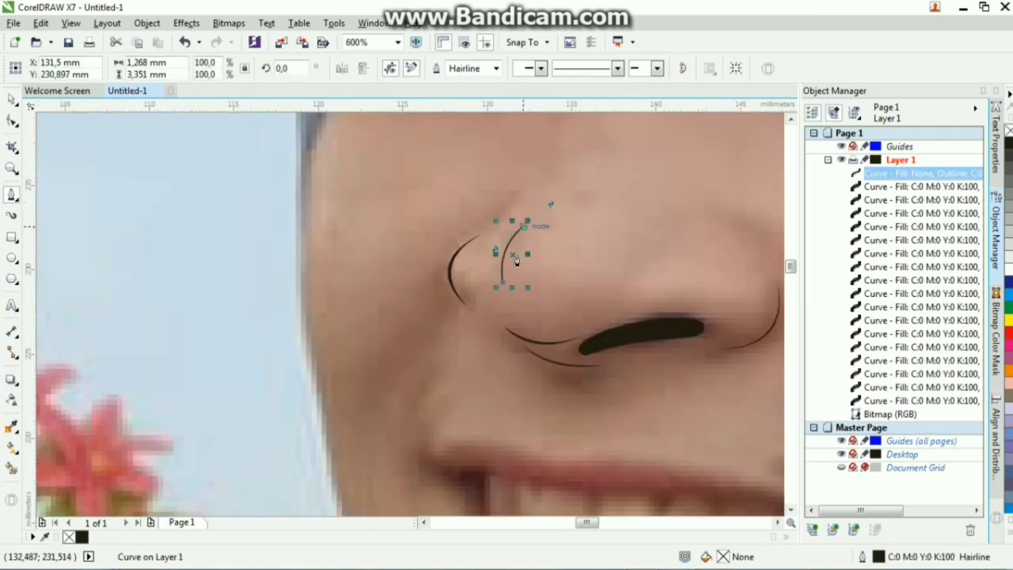
pyautogui.click(503, 282)
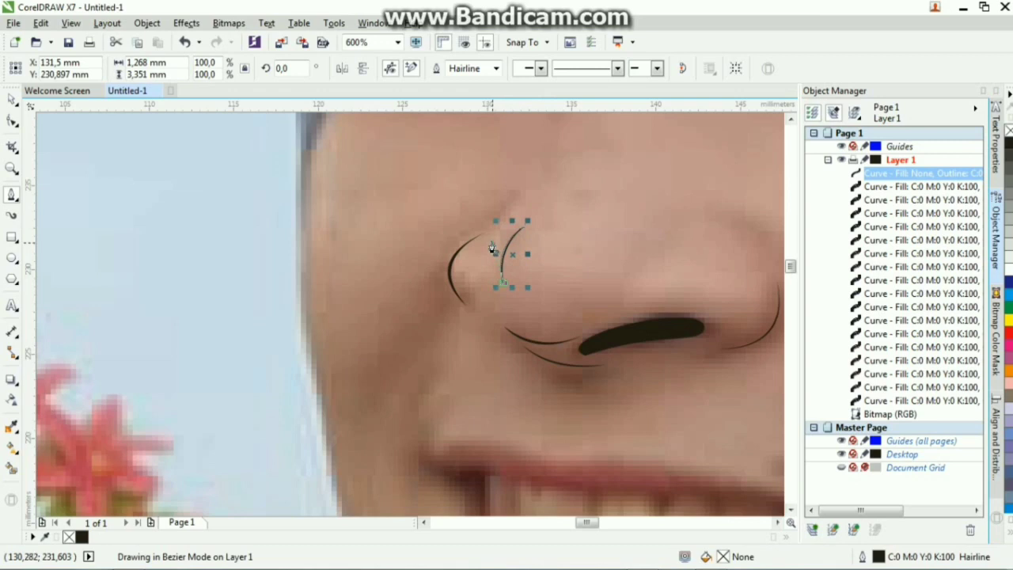
pyautogui.click(1009, 140)
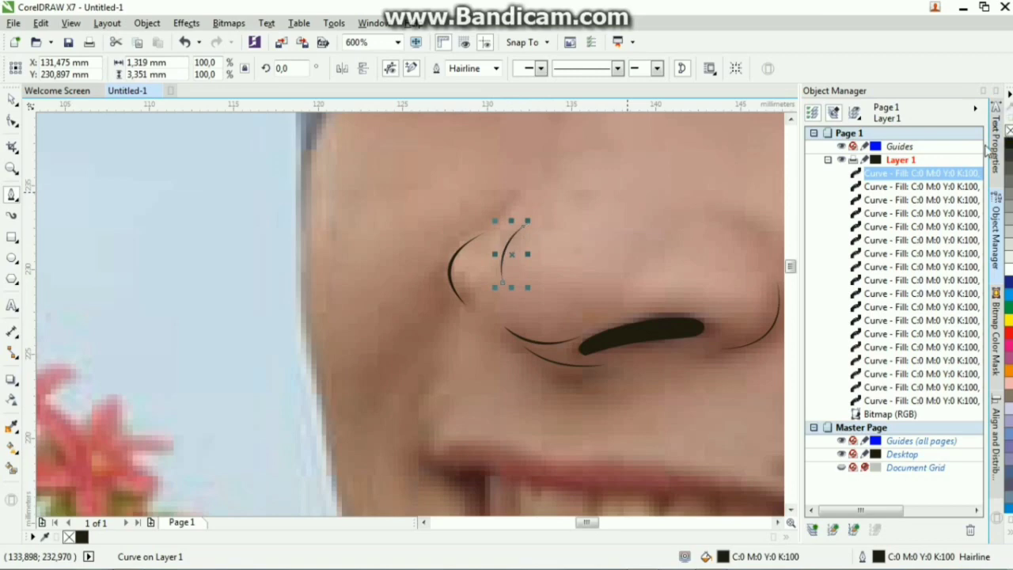
# Step: Draw an open curve along the cheek fold beside the right-hand nostril wing, about 8.0 mm wide and 9.3 mm tall
pyautogui.scroll(-3, 783, 269)
pyautogui.scroll(2, 733, 312)
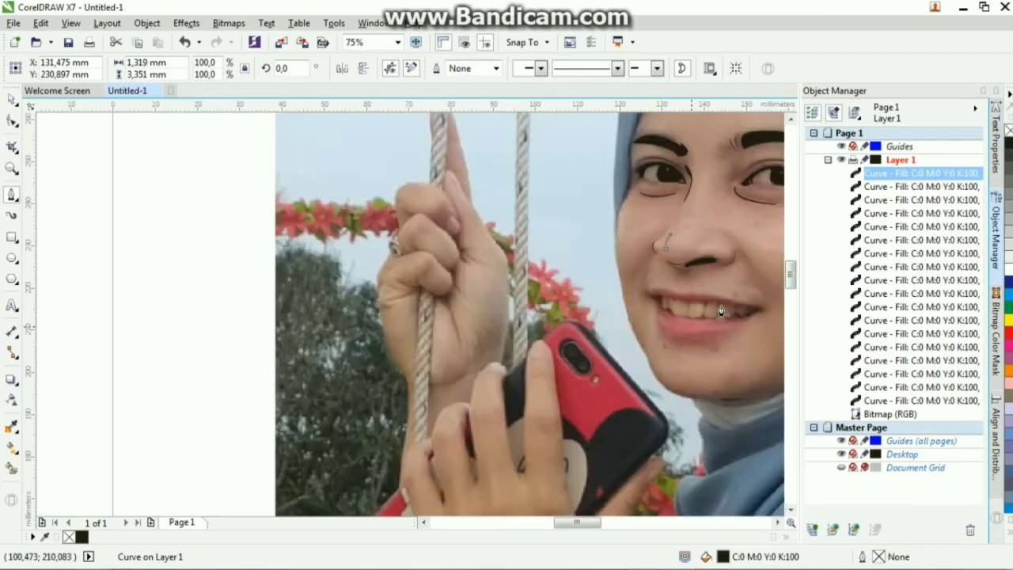
pyautogui.scroll(-4, 704, 305)
pyautogui.scroll(2, 704, 305)
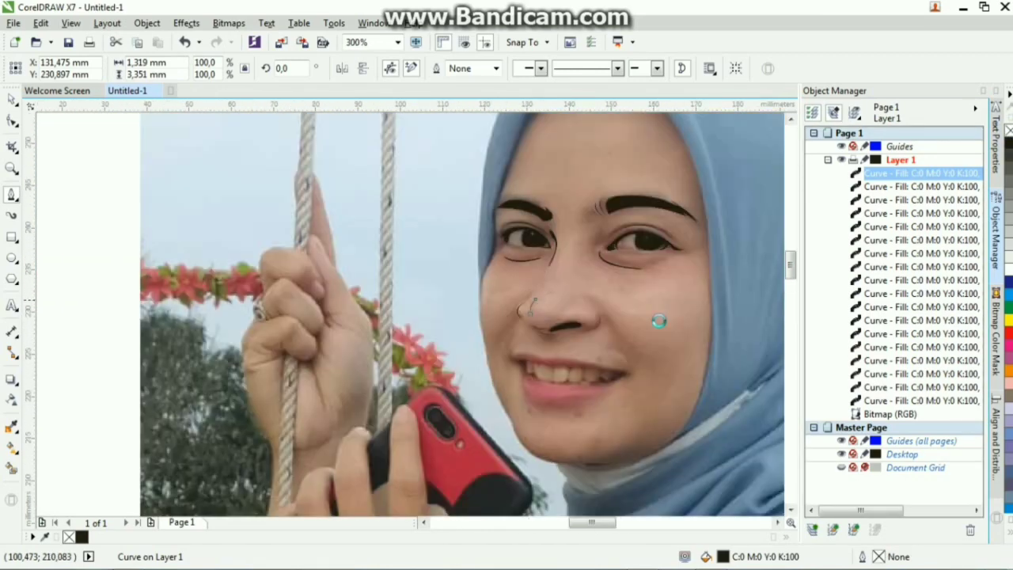
pyautogui.scroll(1, 421, 461)
pyautogui.scroll(-1, 553, 368)
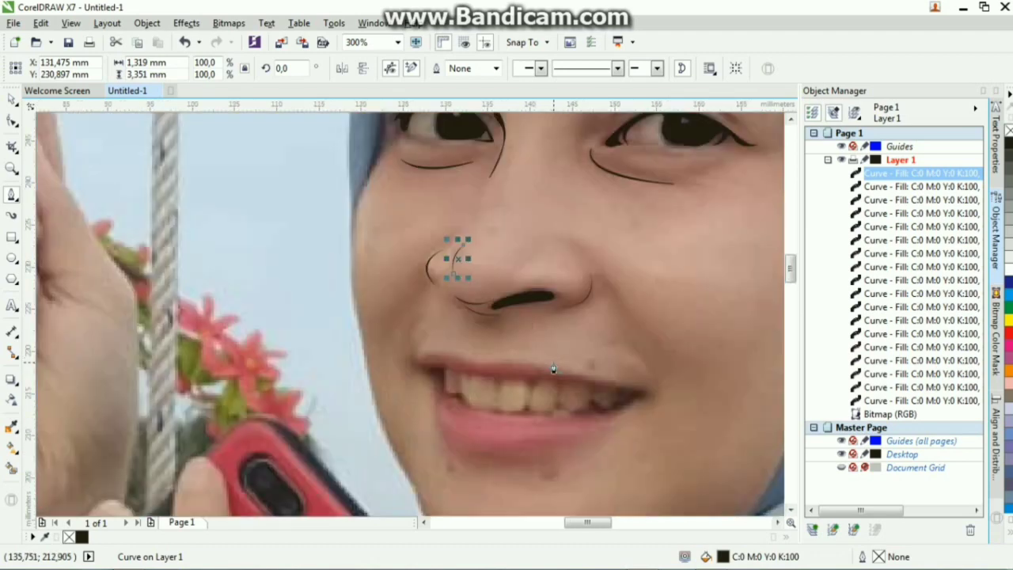
pyautogui.click(571, 242)
pyautogui.moveTo(613, 290); pyautogui.dragTo(640, 327)
pyautogui.scroll(1, 616, 293)
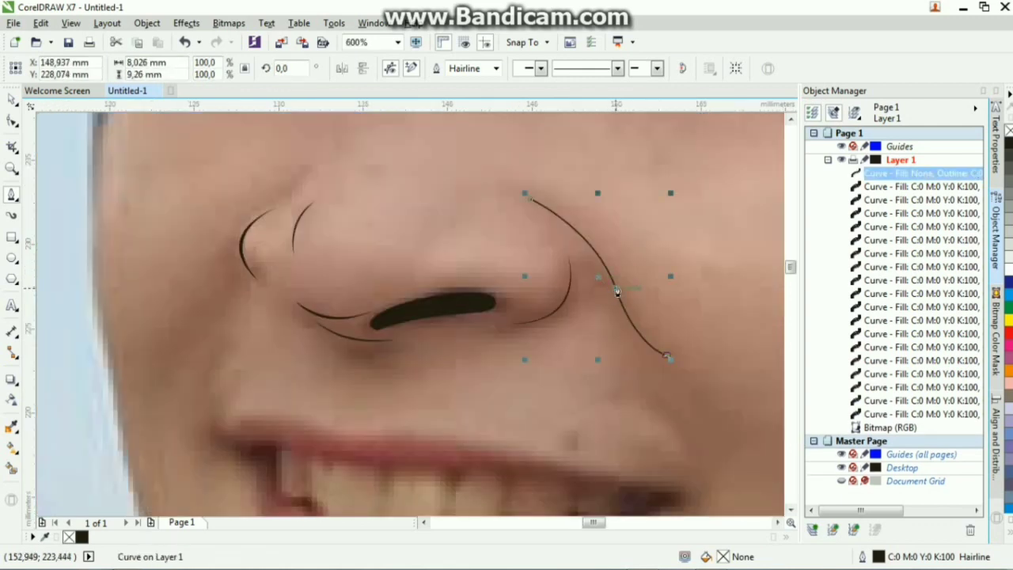
# Step: Close the cheek fold curve with a slightly offset return path to its upper end, and fill it black without outline
pyautogui.scroll(1, 616, 292)
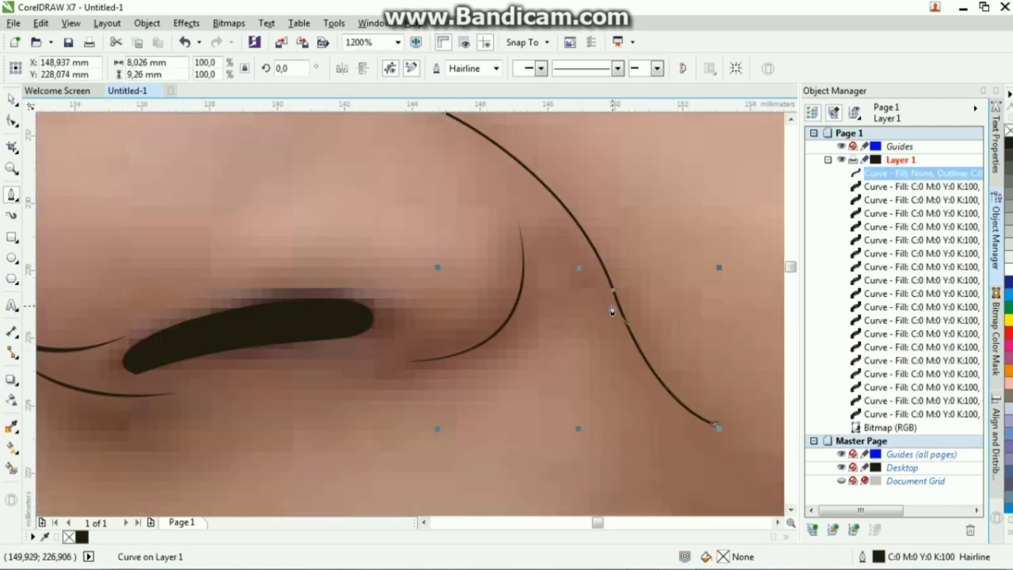
pyautogui.moveTo(611, 304)
pyautogui.mouseDown()
pyautogui.moveTo(582, 216)
pyautogui.moveTo(511, 198)
pyautogui.mouseUp()
pyautogui.scroll(-5, 479, 147)
pyautogui.scroll(6, 467, 143)
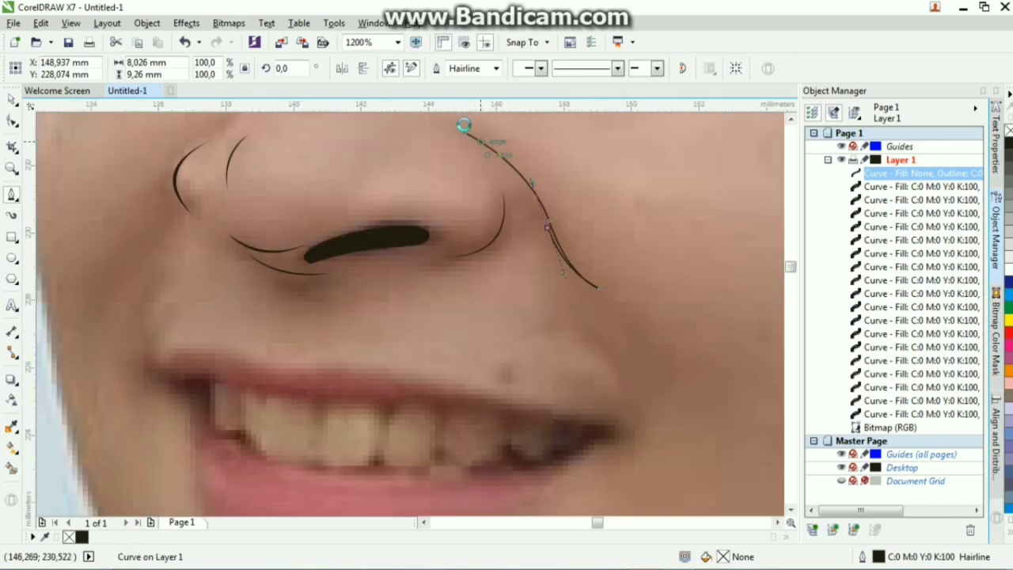
pyautogui.moveTo(457, 149); pyautogui.dragTo(661, 263)
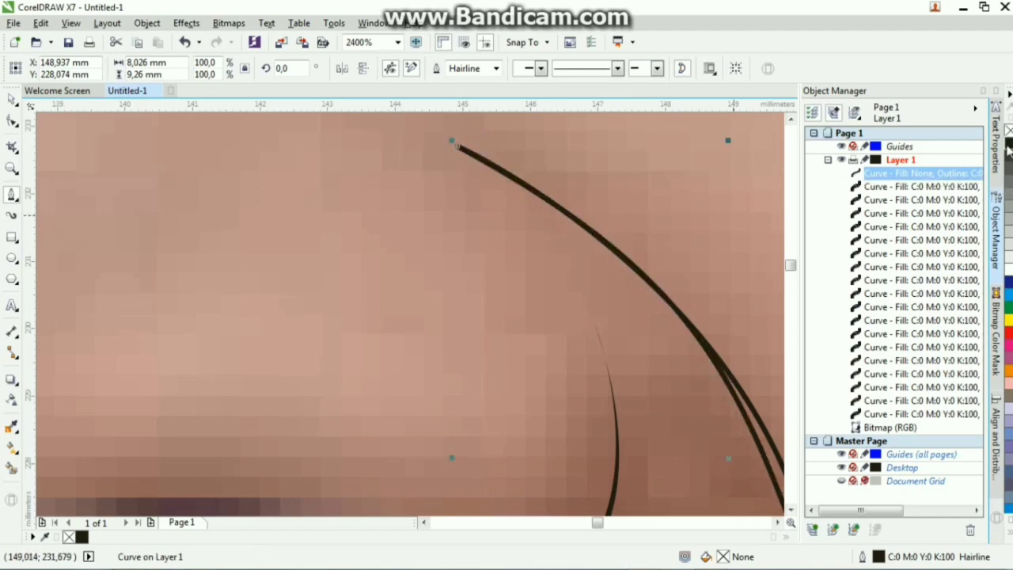
pyautogui.click(1009, 142)
pyautogui.rightClick(1007, 129)
# Step: Draw a thin closed curve for the left-hand cheek fold, about 3.7 mm wide and 3.5 mm tall, filled black without outline
pyautogui.scroll(-6, 595, 253)
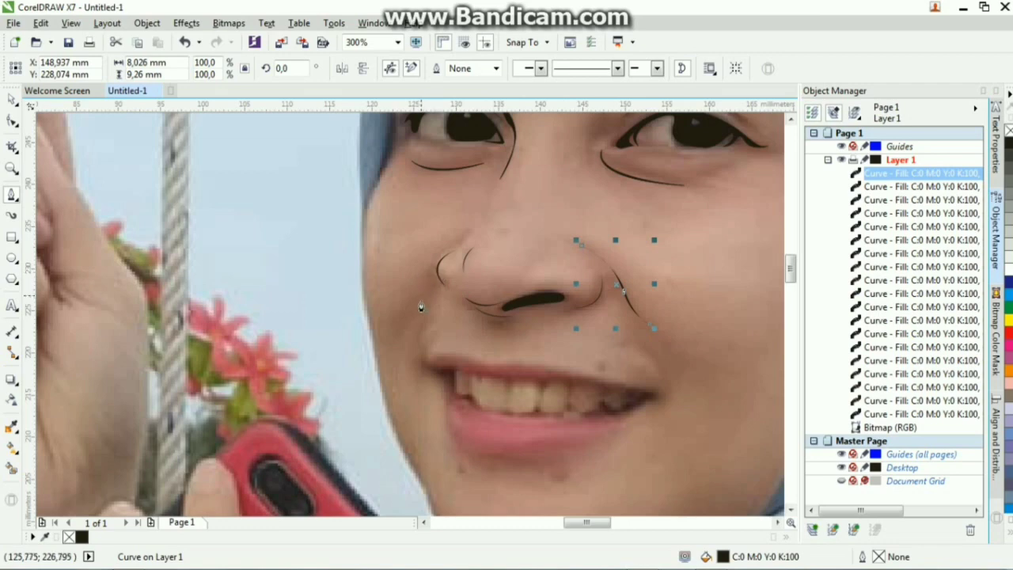
pyautogui.scroll(3, 419, 316)
pyautogui.scroll(-2, 366, 324)
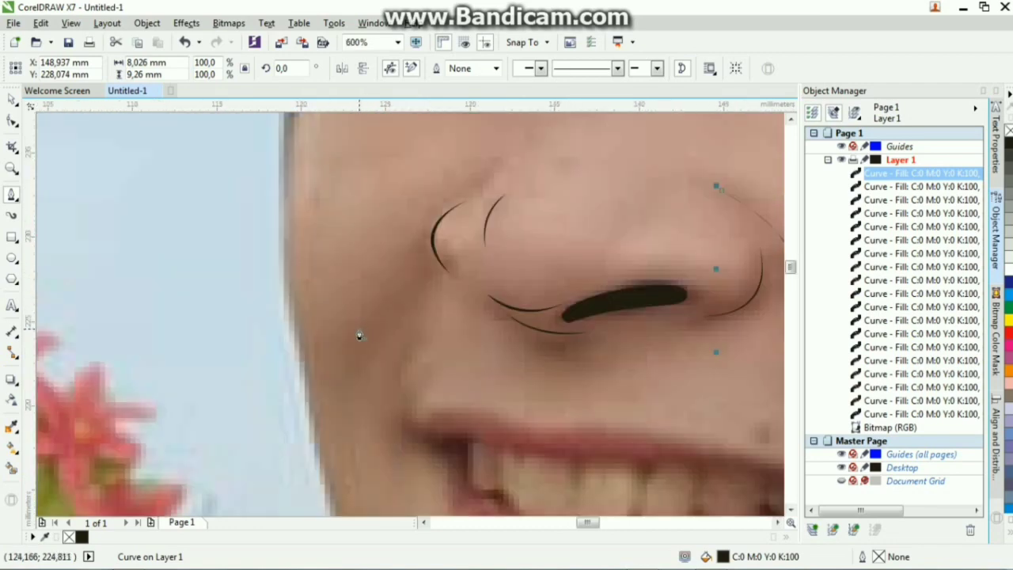
pyautogui.click(358, 328)
pyautogui.moveTo(421, 269); pyautogui.dragTo(431, 226)
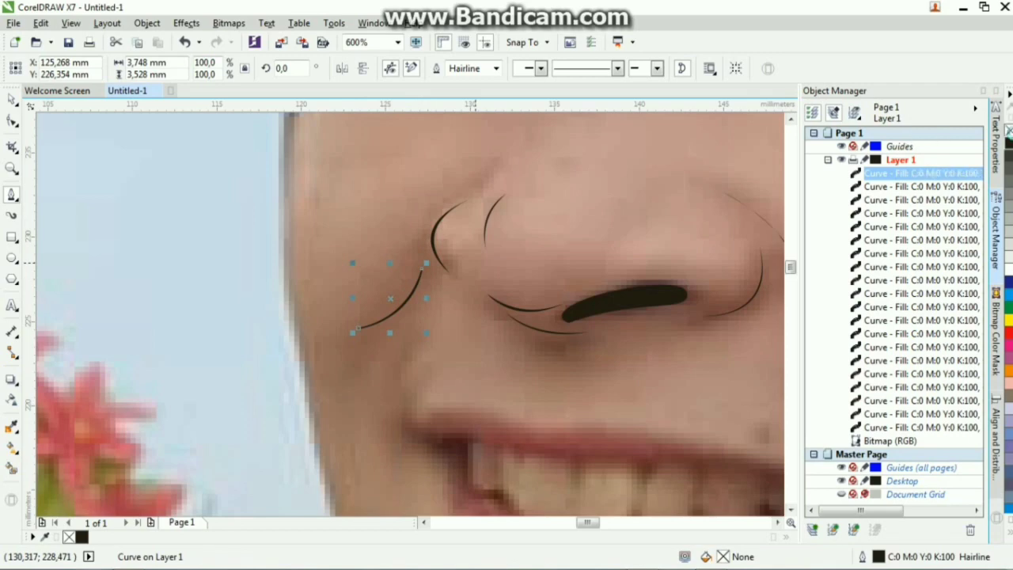
pyautogui.rightClick(1009, 129)
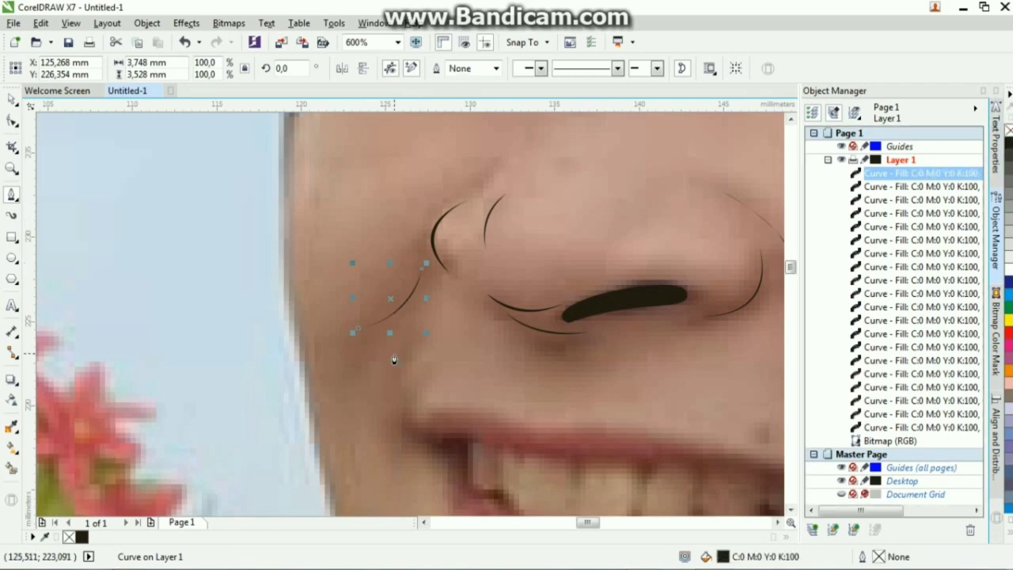
# Step: Trace the mouth opening from its left-hand corner along the lower lip's upper edge, about 21.8 mm wide and 5.5 mm tall
pyautogui.scroll(-1, 394, 353)
pyautogui.scroll(-2, 394, 354)
pyautogui.scroll(2, 456, 402)
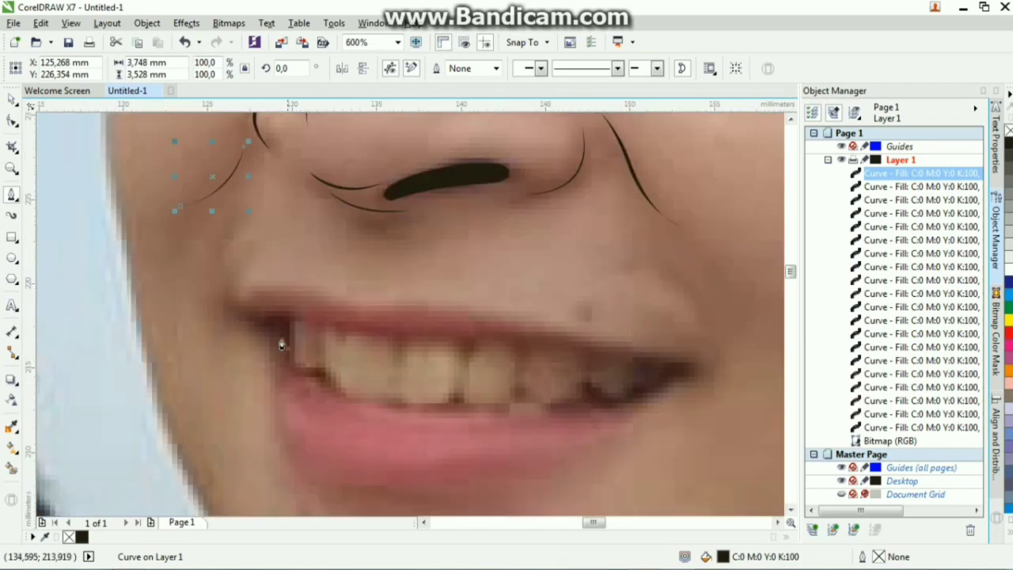
pyautogui.click(258, 326)
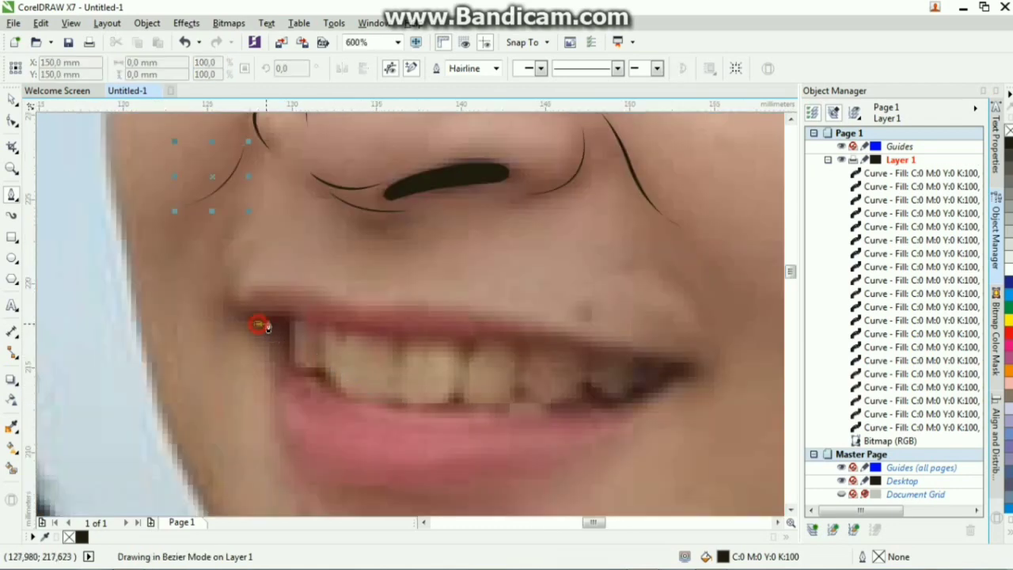
pyautogui.click(284, 364)
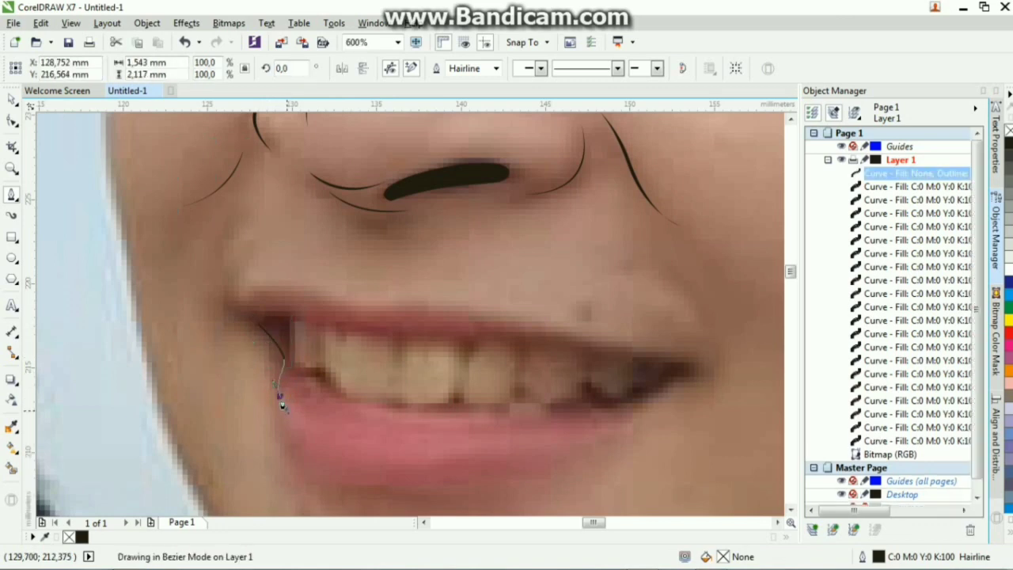
pyautogui.doubleClick(280, 397)
pyautogui.click(325, 388)
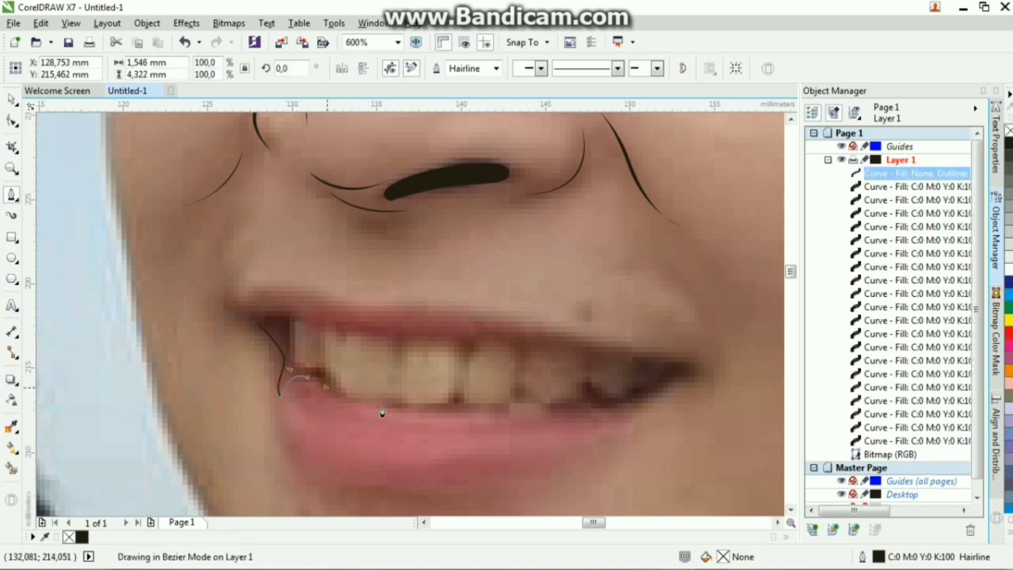
pyautogui.moveTo(555, 416); pyautogui.dragTo(750, 394)
pyautogui.click(559, 414)
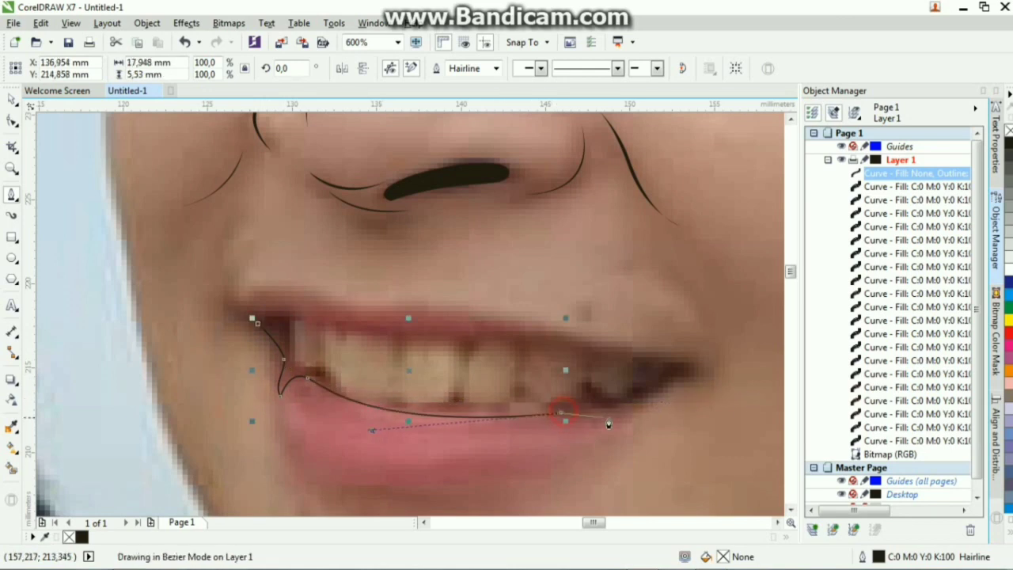
pyautogui.click(633, 406)
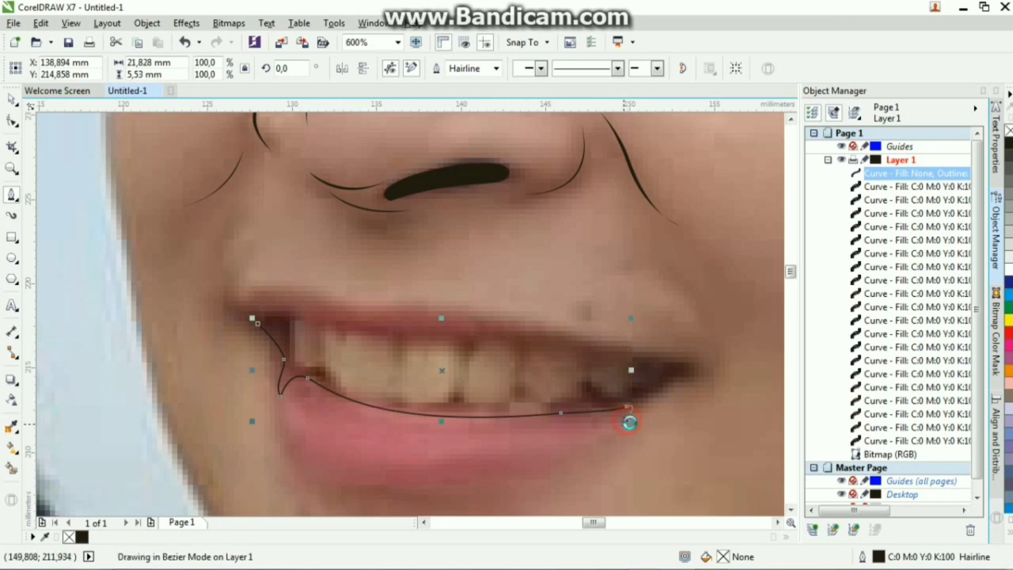
# Step: Extend the mouth path around the right-hand corner to about 26.1 mm wide, and bring it back along the teeth's lower edges
pyautogui.moveTo(662, 390); pyautogui.dragTo(572, 365)
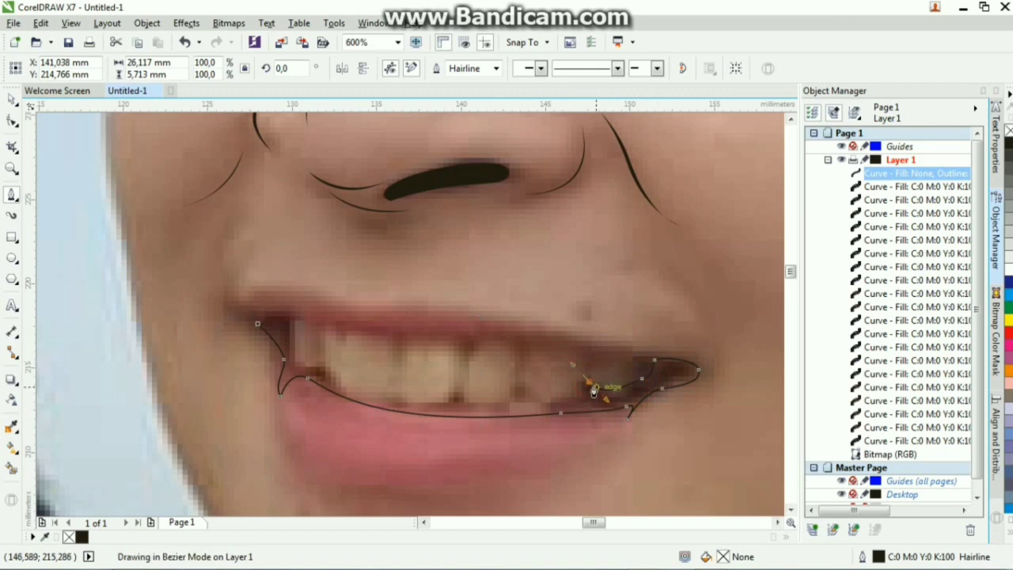
pyautogui.click(589, 383)
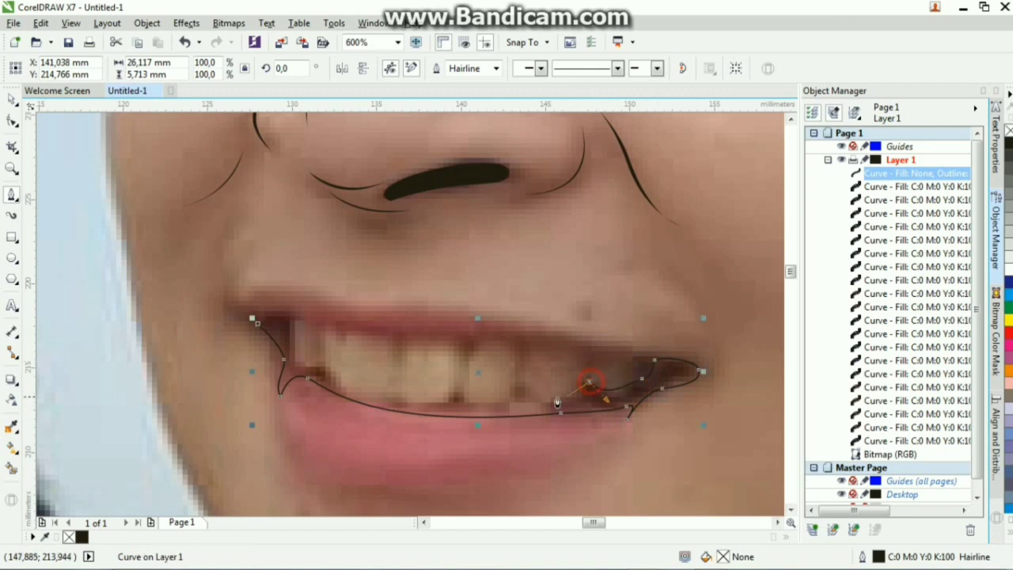
pyautogui.click(516, 390)
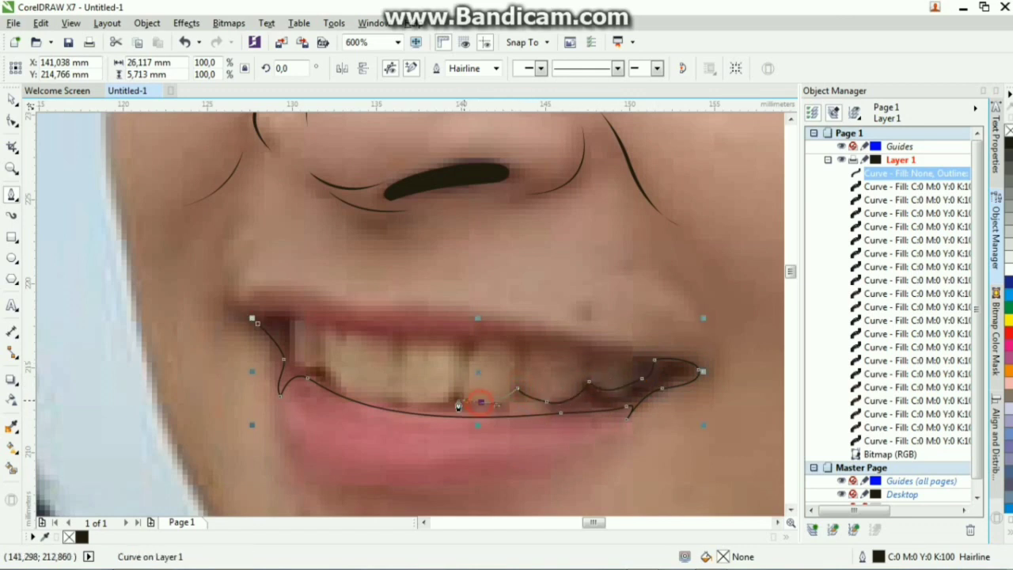
pyautogui.click(458, 390)
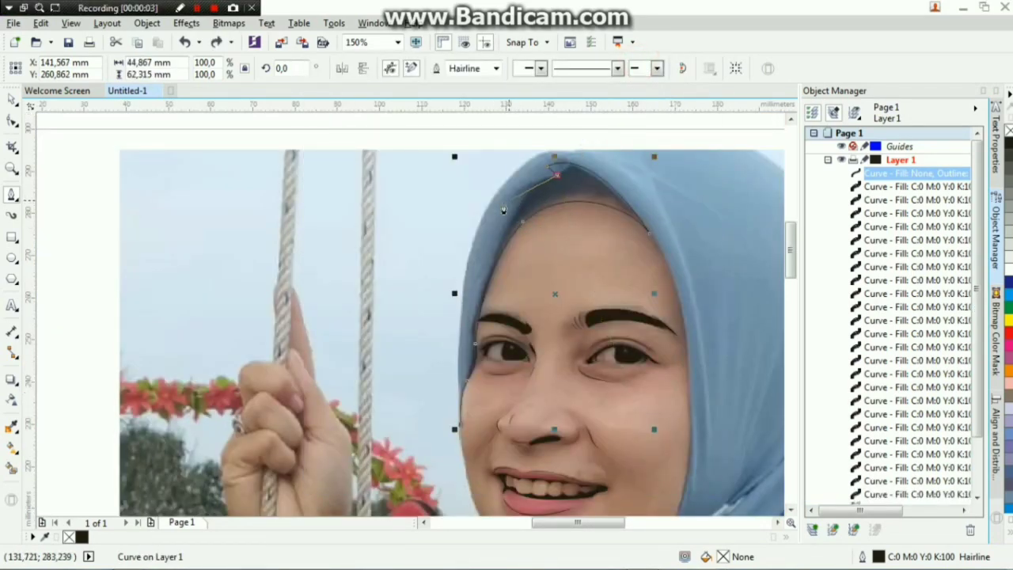
# Step: Trace the headscarf shadow's outer edge from above the forehead down the temple to beside the left-hand eye
pyautogui.moveTo(505, 205)
pyautogui.mouseDown()
pyautogui.moveTo(485, 226)
pyautogui.moveTo(515, 237)
pyautogui.moveTo(487, 257)
pyautogui.moveTo(514, 265)
pyautogui.mouseUp()
pyautogui.scroll(2, 526, 276)
pyautogui.click(454, 243)
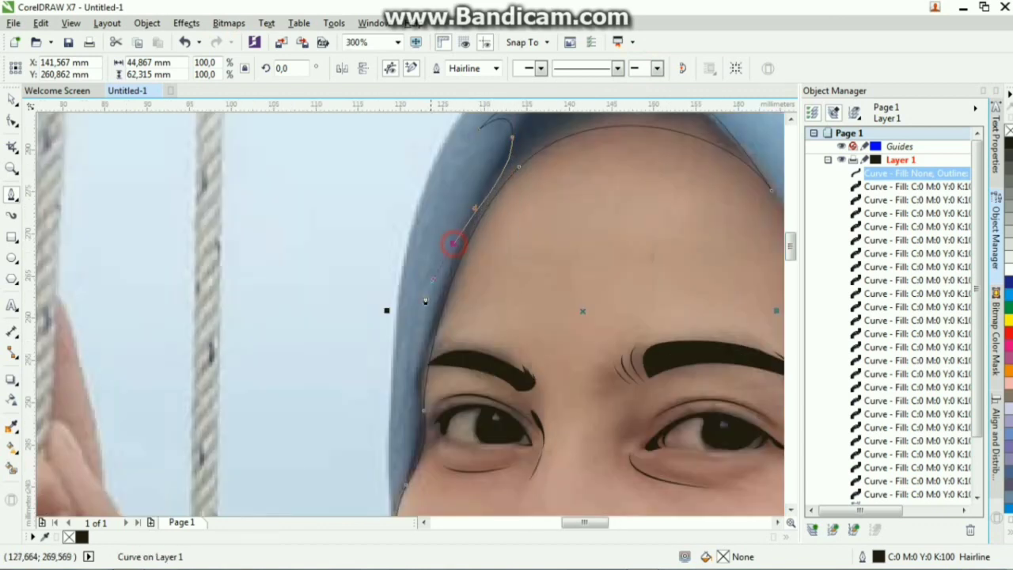
pyautogui.click(420, 325)
pyautogui.moveTo(419, 403); pyautogui.dragTo(420, 426)
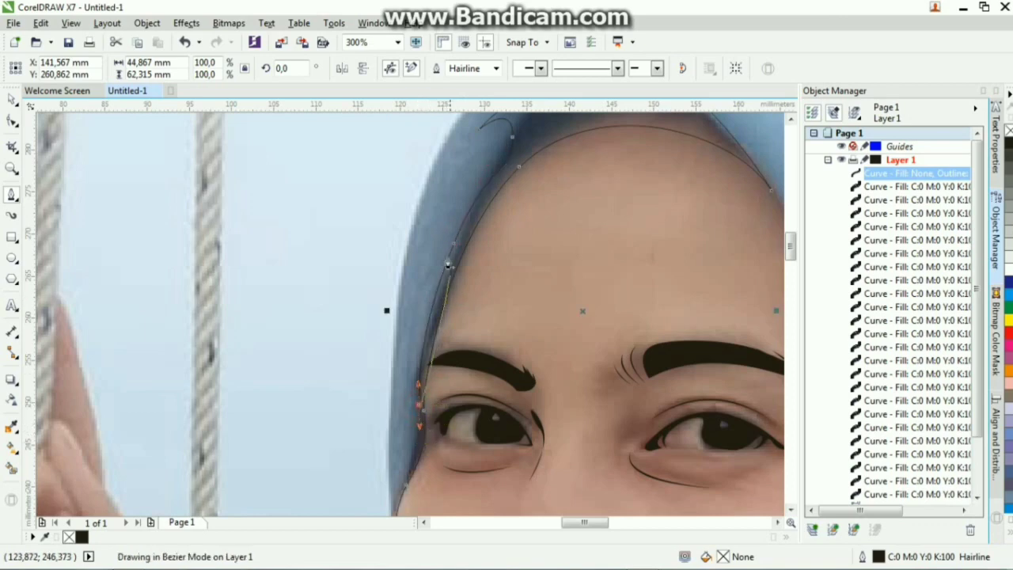
# Step: Close the headscarf shadow shape along the left-hand cheek, about 45.2 mm wide and 62.3 mm tall, and fill it black without outline
pyautogui.scroll(-3, 446, 269)
pyautogui.scroll(2, 445, 274)
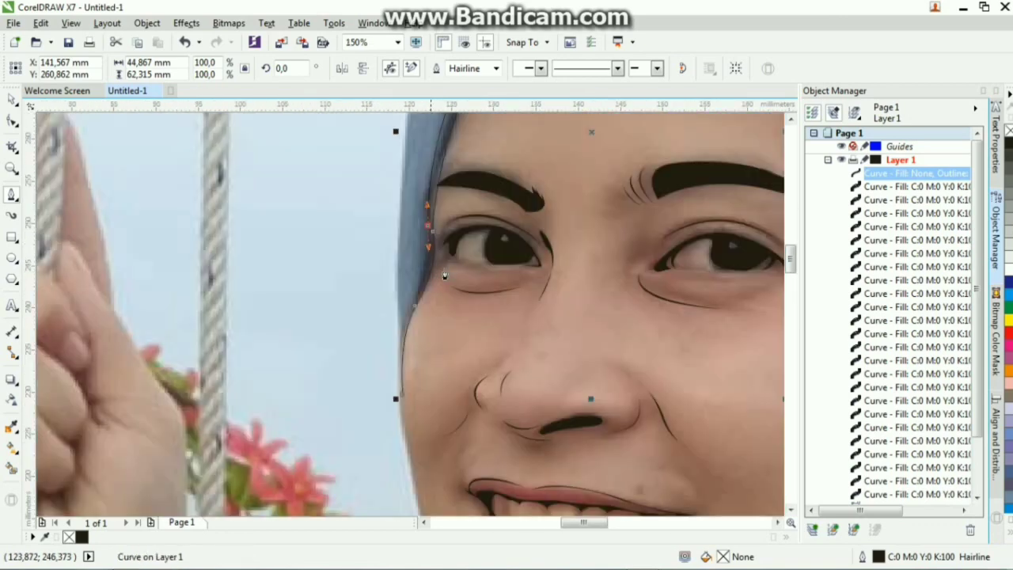
pyautogui.moveTo(421, 280); pyautogui.dragTo(420, 285)
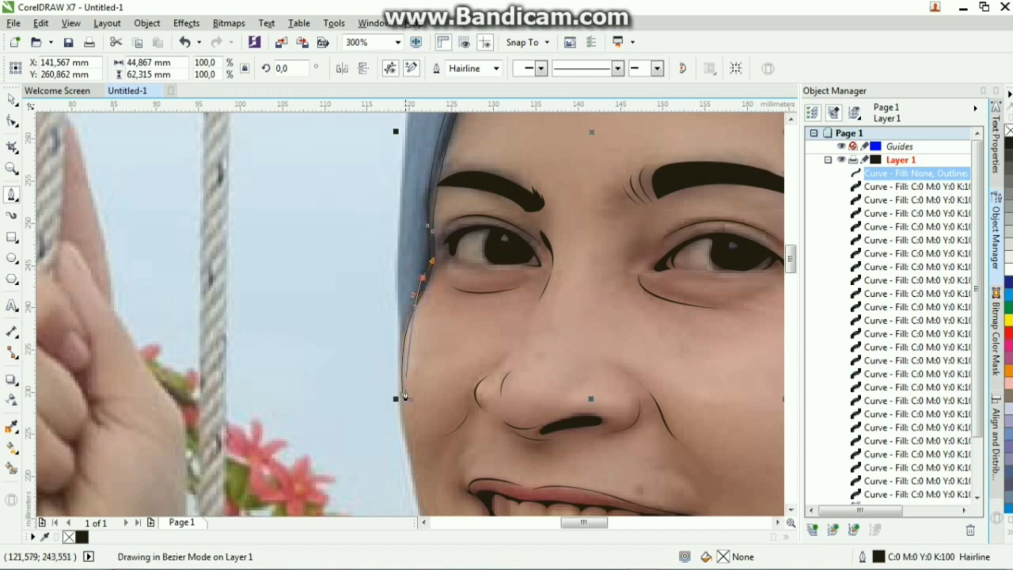
pyautogui.moveTo(402, 393); pyautogui.dragTo(394, 336)
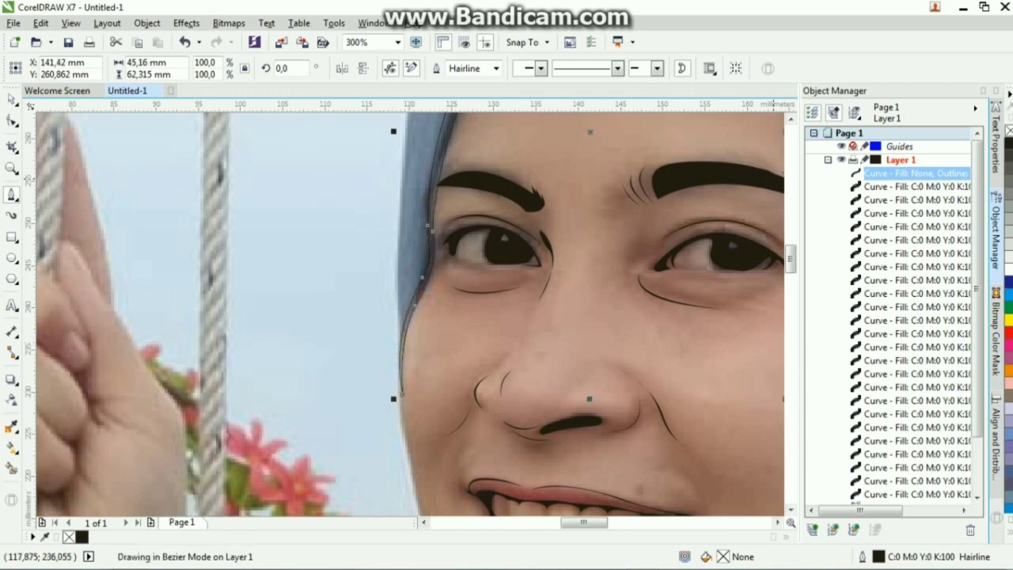
pyautogui.click(1009, 136)
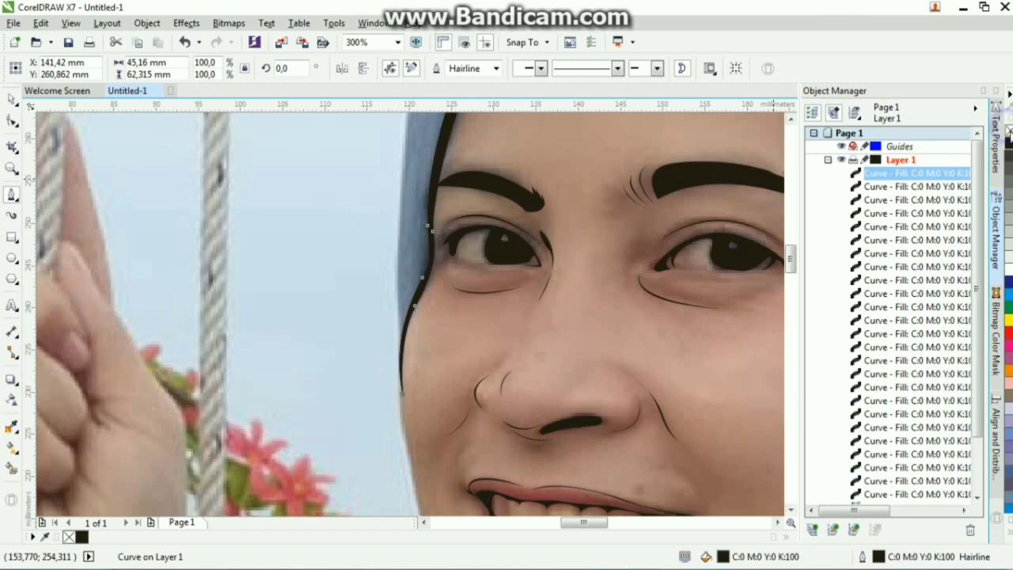
pyautogui.rightClick(1009, 119)
# Step: Remove the reference photo temporarily to review the traced face shapes on their own, and restore it by undoing the deletion
pyautogui.press('F3')
pyautogui.press('F3')
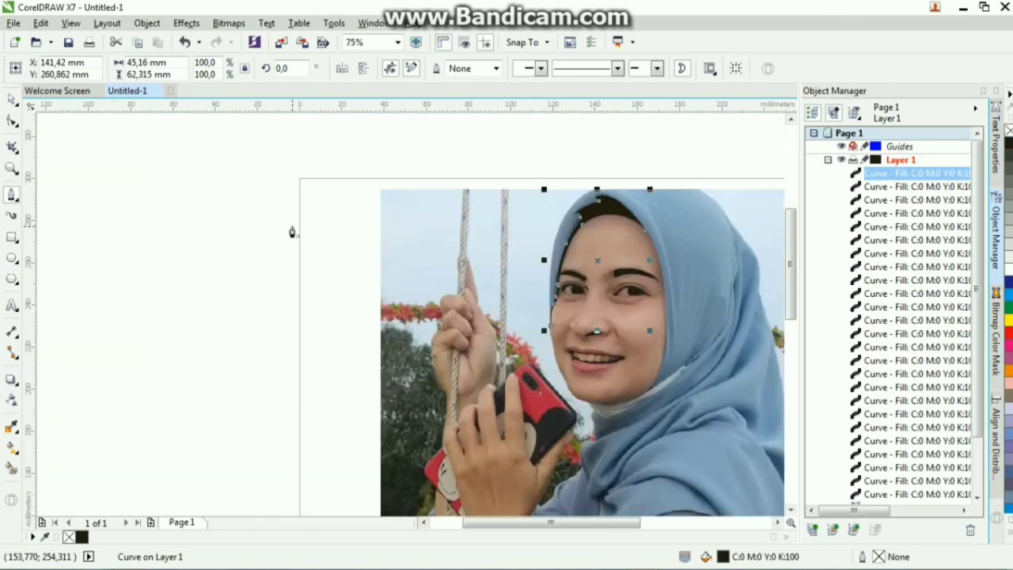
pyautogui.click(439, 232)
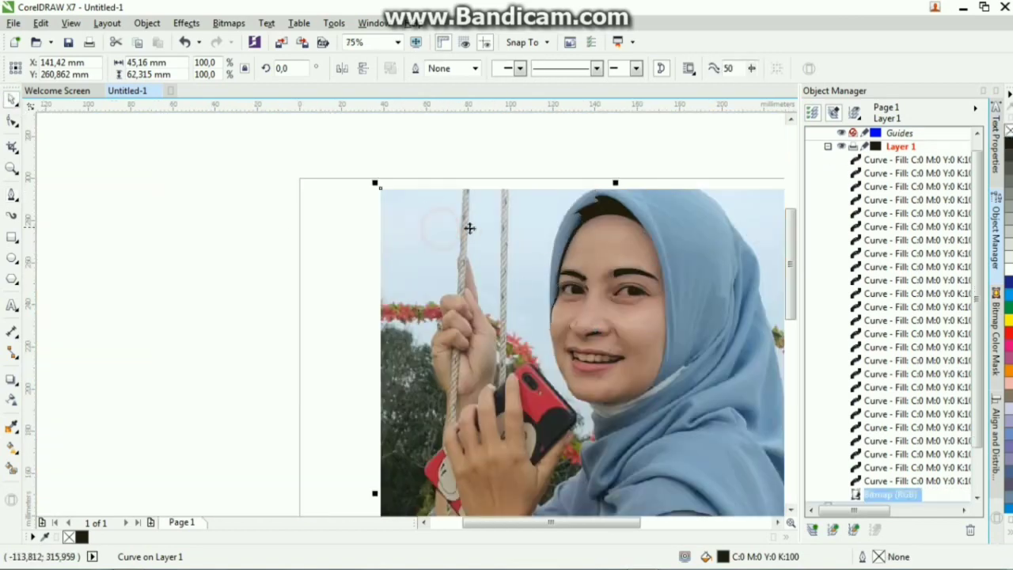
pyautogui.press('Delete')
pyautogui.scroll(3, 645, 300)
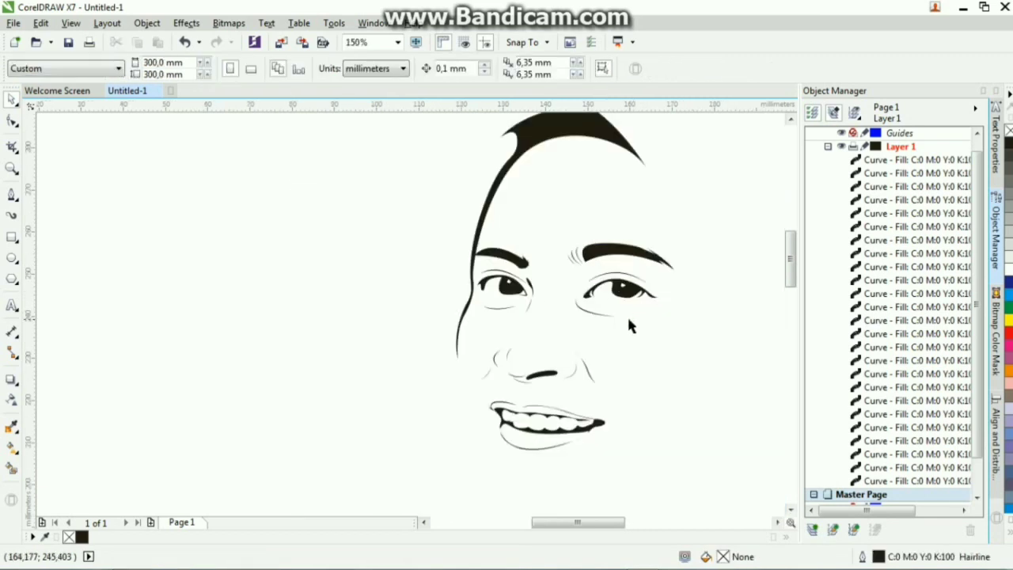
pyautogui.scroll(-3, 623, 298)
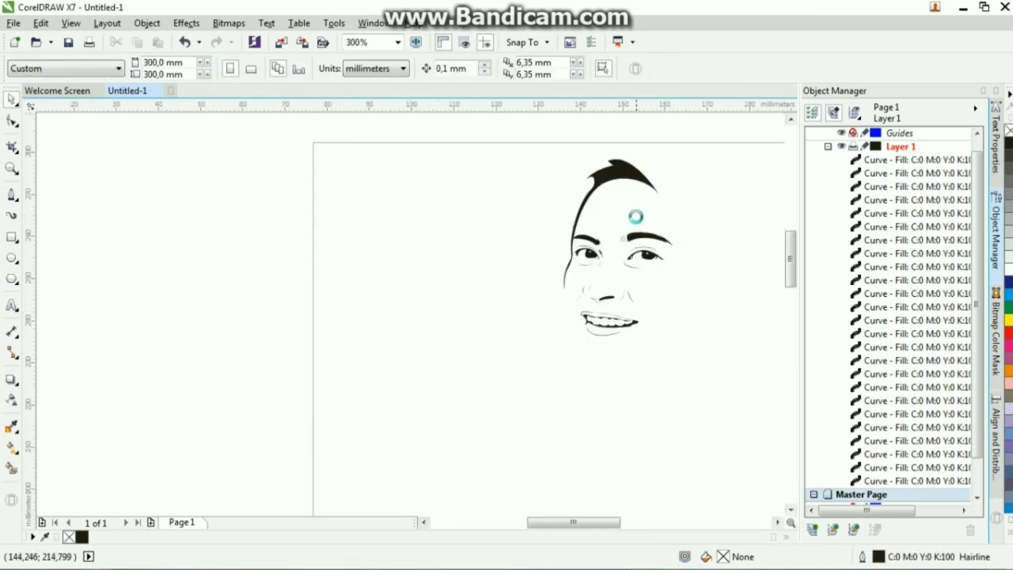
pyautogui.scroll(3, 636, 212)
pyautogui.scroll(-3, 633, 229)
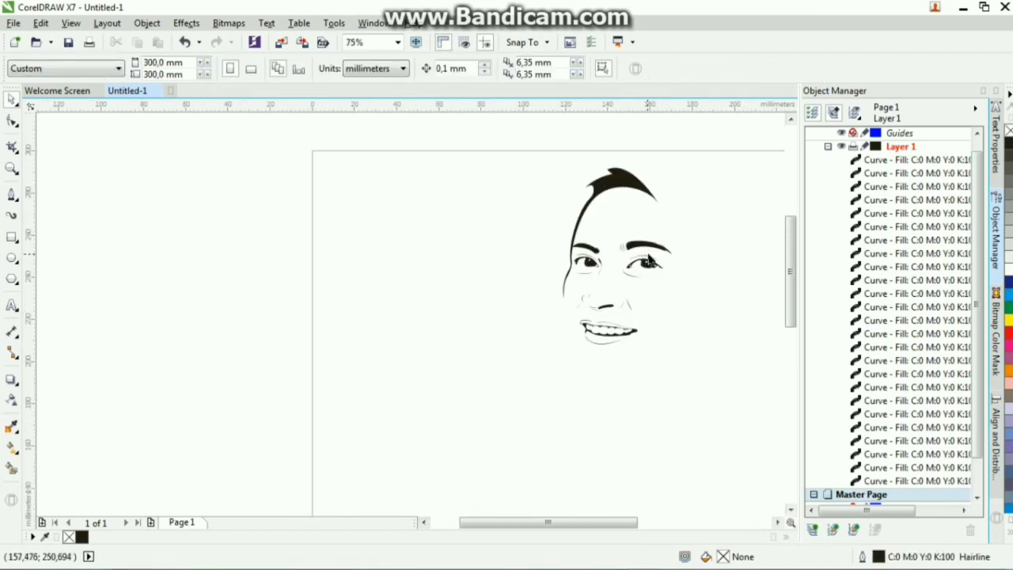
pyautogui.hotkey('ctrl', 'z')
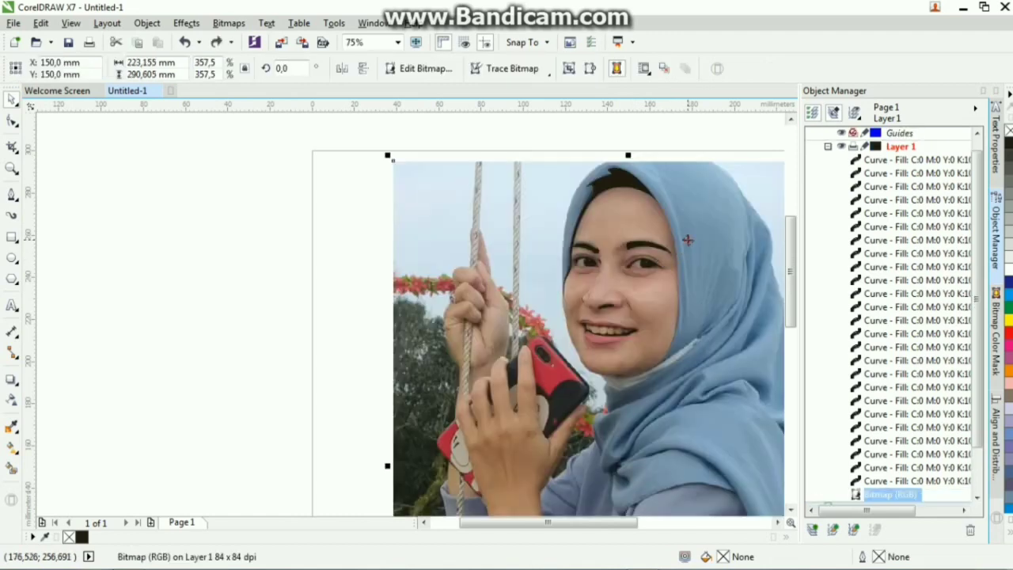
# Step: Trace a closed thin shadow shape along the right-hand temple from the headscarf edge to the cheek, about 9.2 mm wide and 33.9 mm tall
pyautogui.scroll(1, 705, 270)
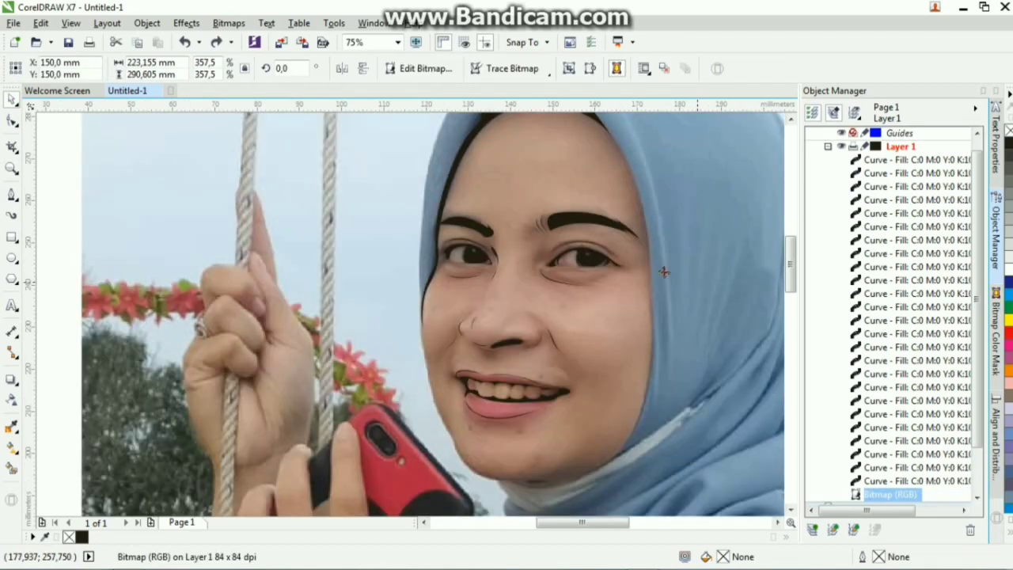
pyautogui.click(15, 194)
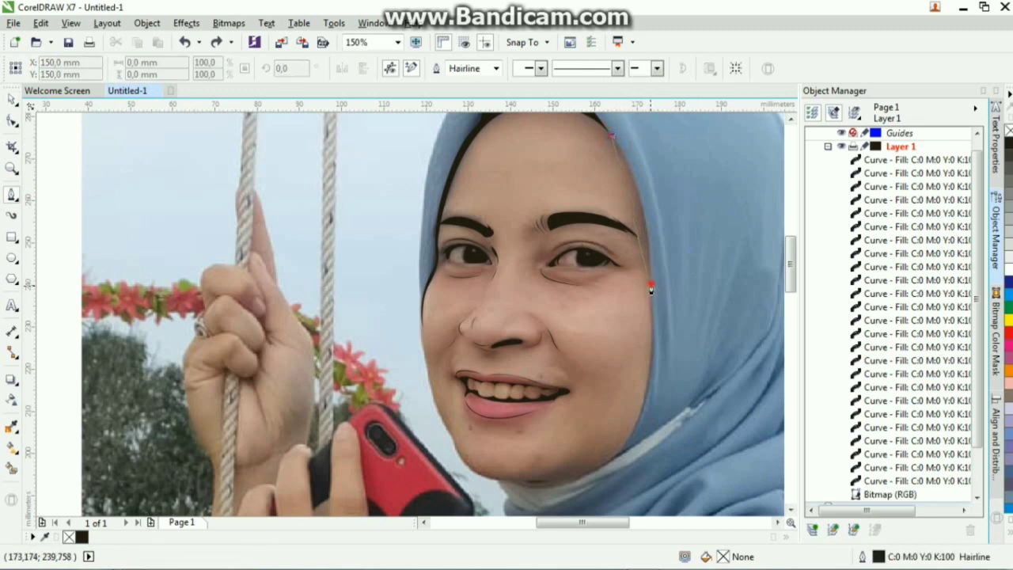
pyautogui.moveTo(651, 286); pyautogui.dragTo(646, 364)
pyautogui.moveTo(649, 304); pyautogui.dragTo(649, 306)
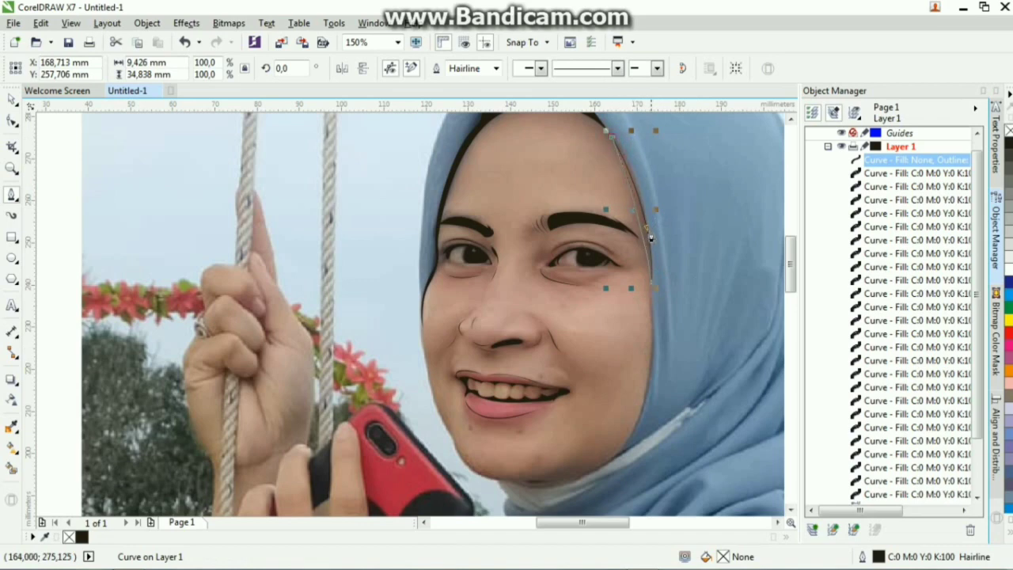
pyautogui.moveTo(655, 291); pyautogui.dragTo(653, 288)
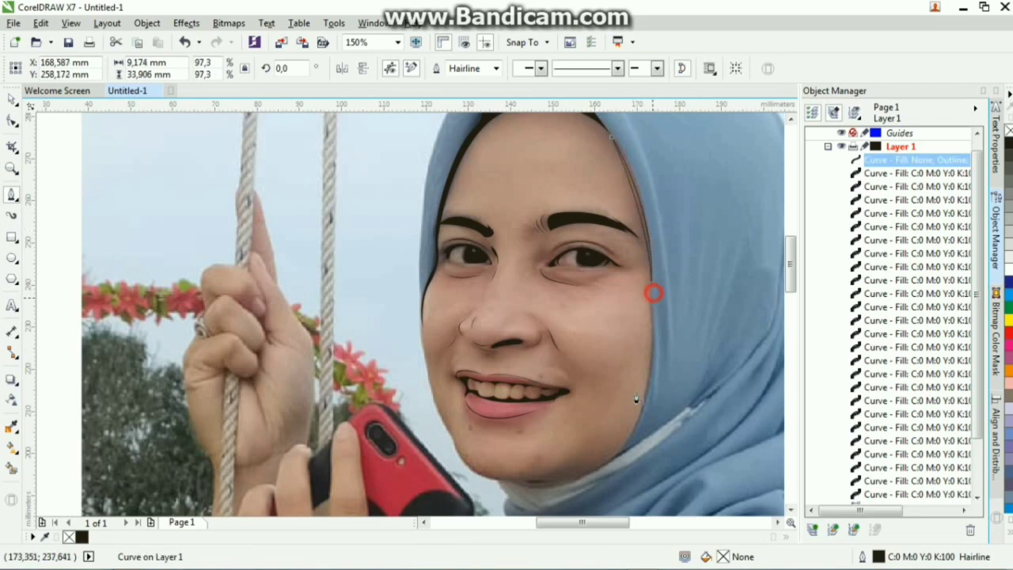
# Step: Trace the right-hand cheek edge from the temple shape's lower end down to the jaw, about 7.6 mm wide and 37.4 mm tall
pyautogui.scroll(2, 664, 313)
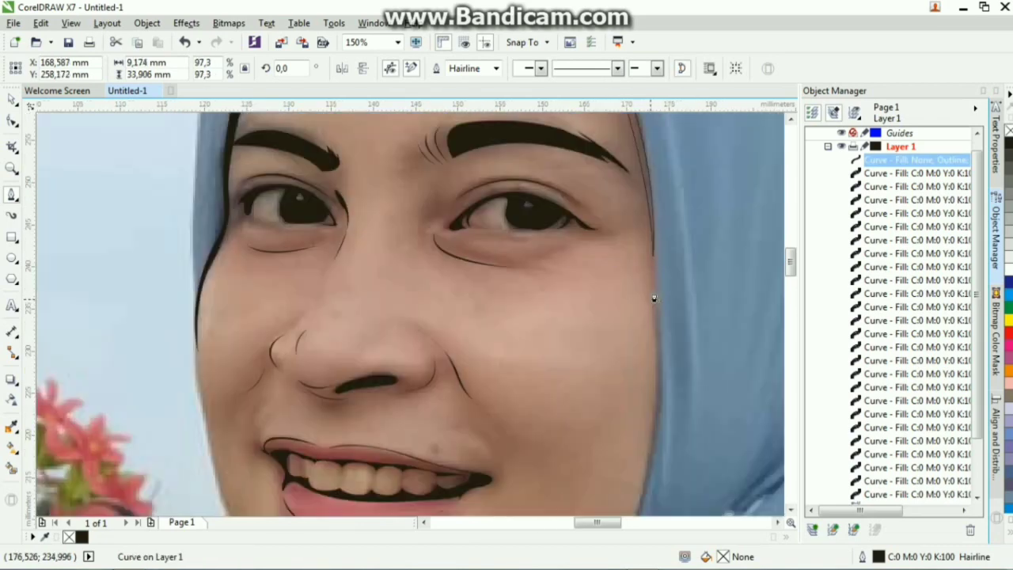
pyautogui.scroll(-4, 656, 289)
pyautogui.scroll(2, 633, 294)
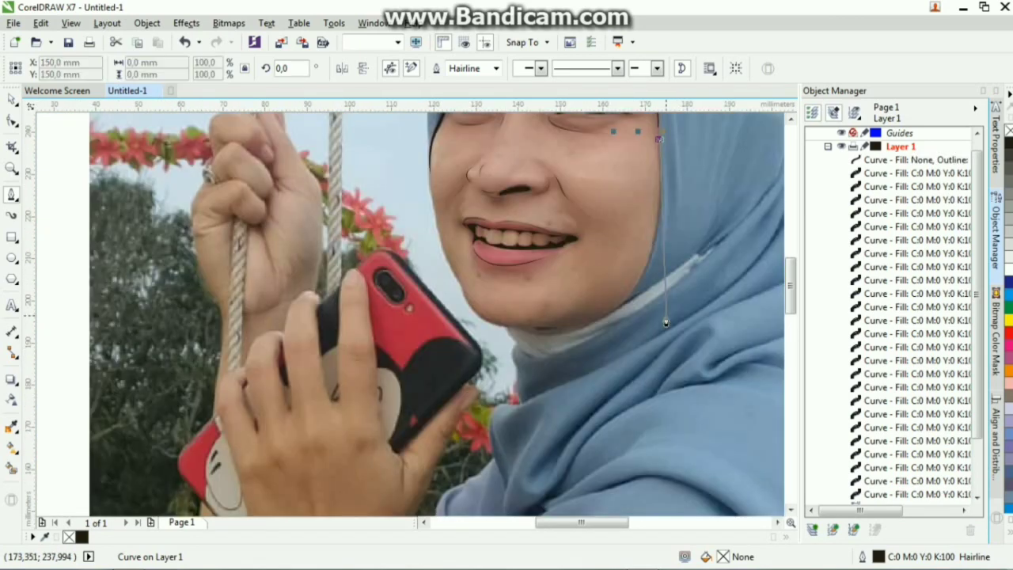
pyautogui.scroll(2, 634, 297)
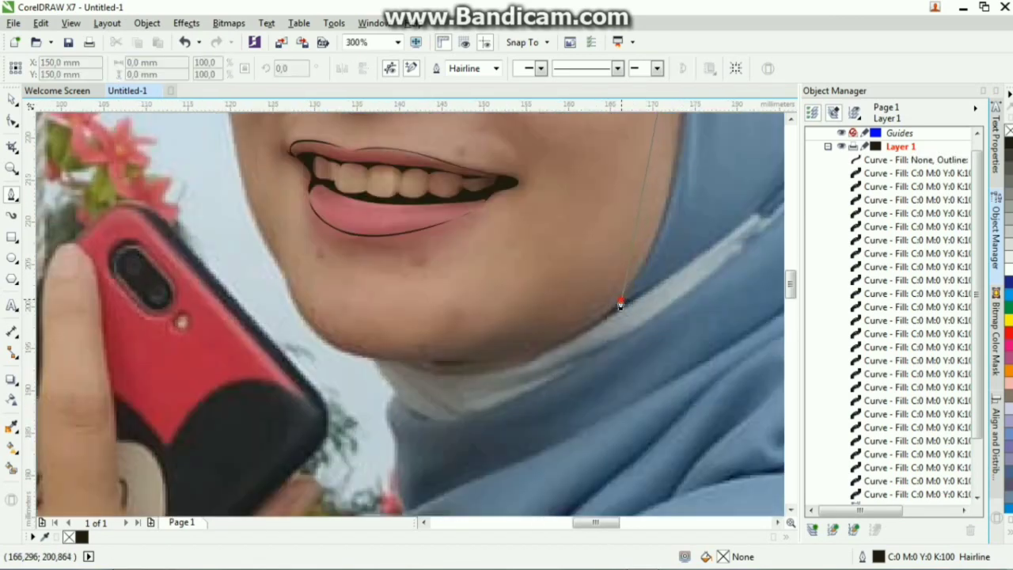
pyautogui.click(543, 400)
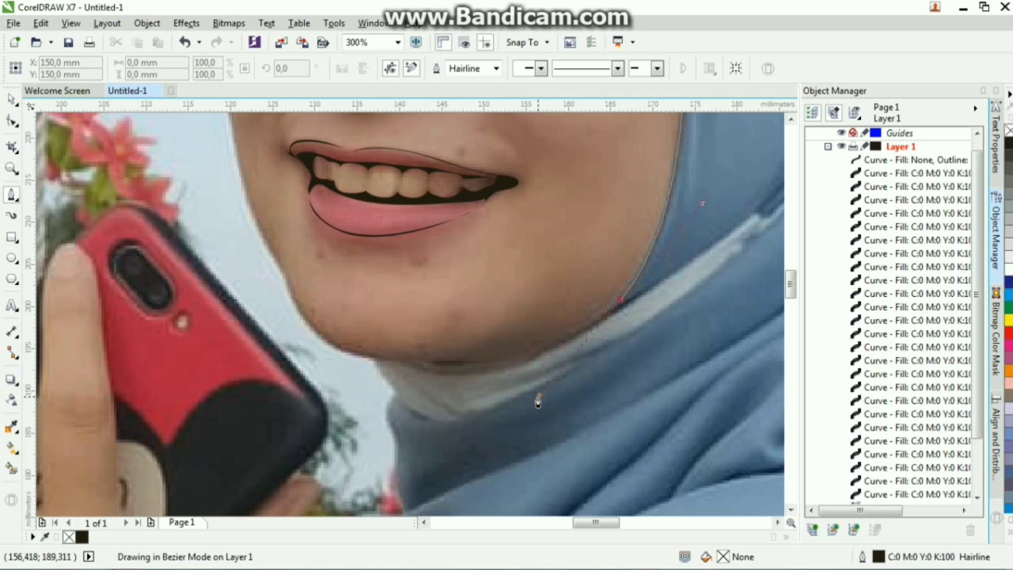
pyautogui.doubleClick(537, 399)
pyautogui.press('x')
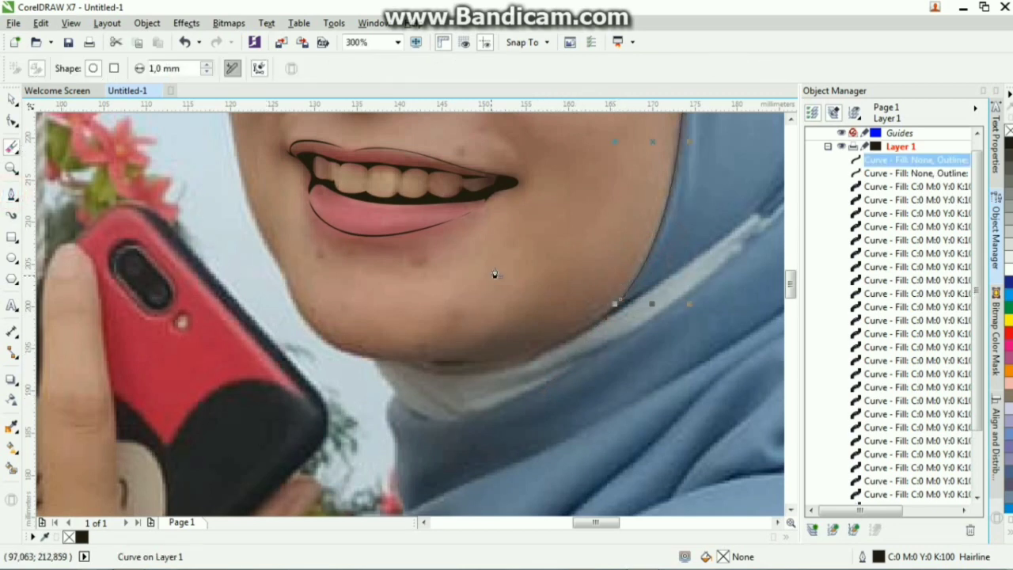
pyautogui.press('space')
# Step: Extend the cheek path out along the headscarf's neck fold and back under the chin, about 44.3 mm wide and 45.8 mm tall
pyautogui.click(622, 305)
pyautogui.click(757, 217)
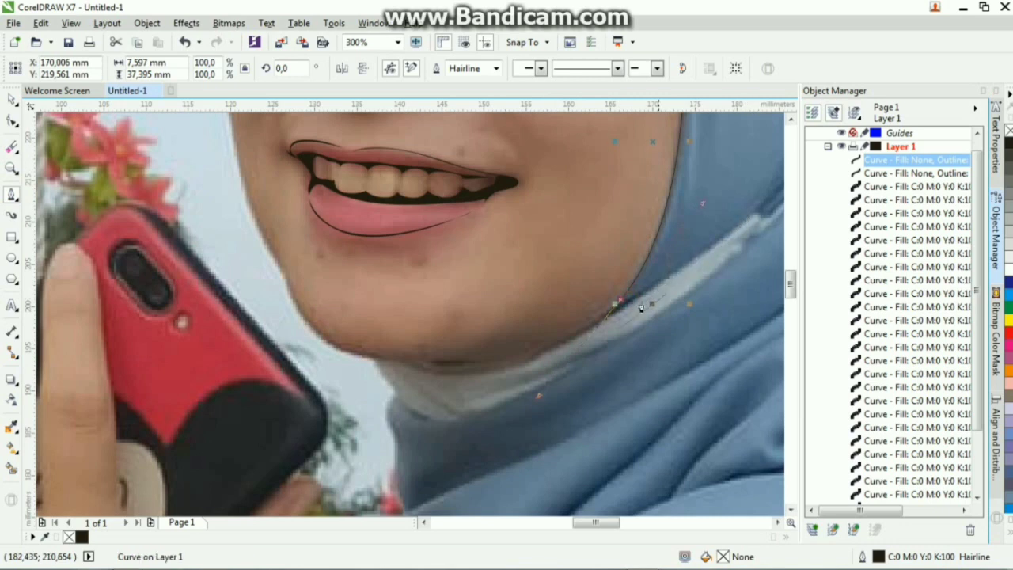
pyautogui.click(750, 216)
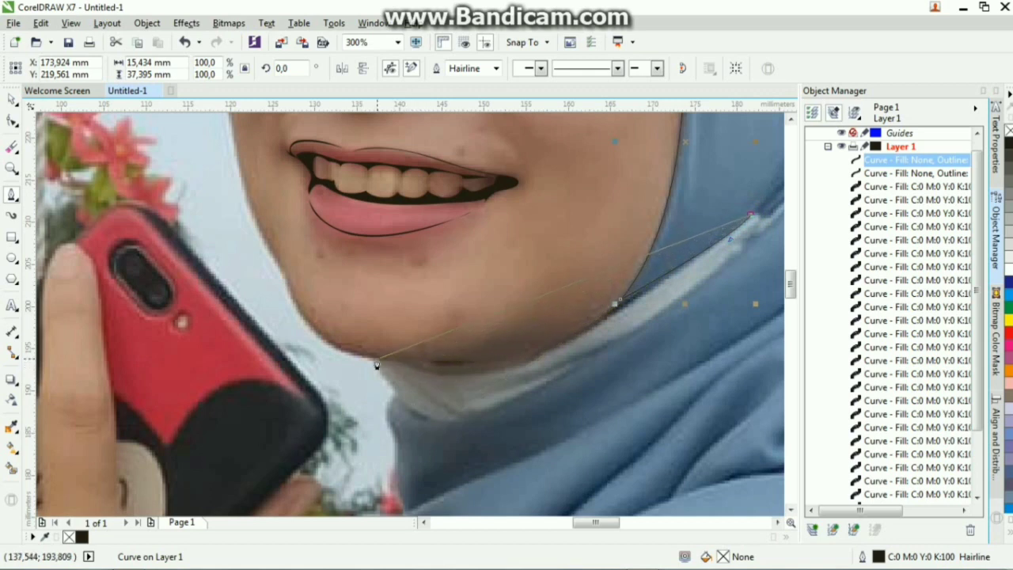
pyautogui.moveTo(376, 358); pyautogui.dragTo(201, 294)
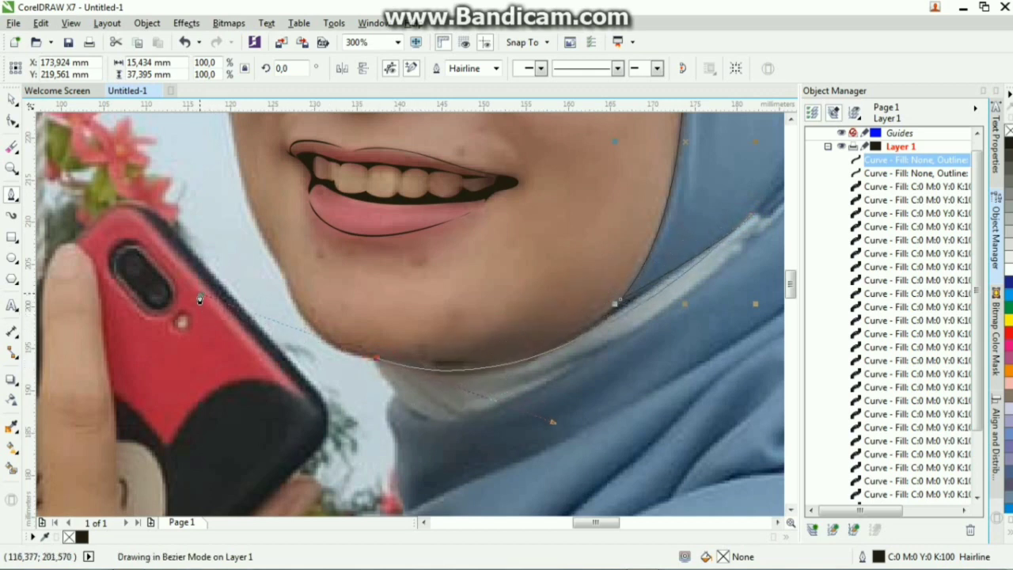
pyautogui.keyDown('alt'); pyautogui.click(377, 359); pyautogui.keyUp('alt')
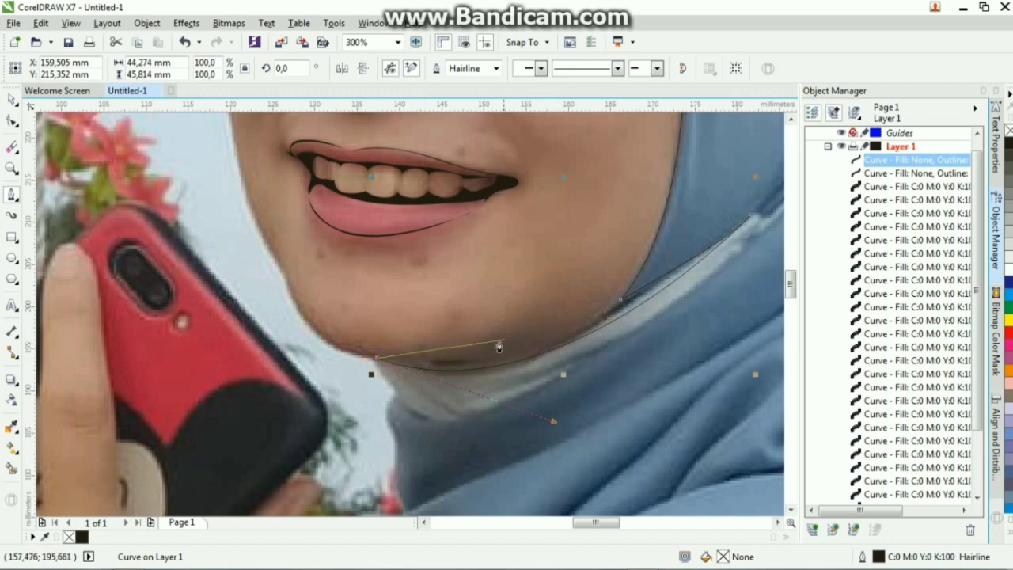
# Step: Bring the path back above the chin line with a pointed crease toward the cheek, and continue it to the right-hand jaw corner
pyautogui.moveTo(542, 315); pyautogui.dragTo(615, 258)
pyautogui.keyDown('alt'); pyautogui.click(542, 315); pyautogui.keyUp('alt')
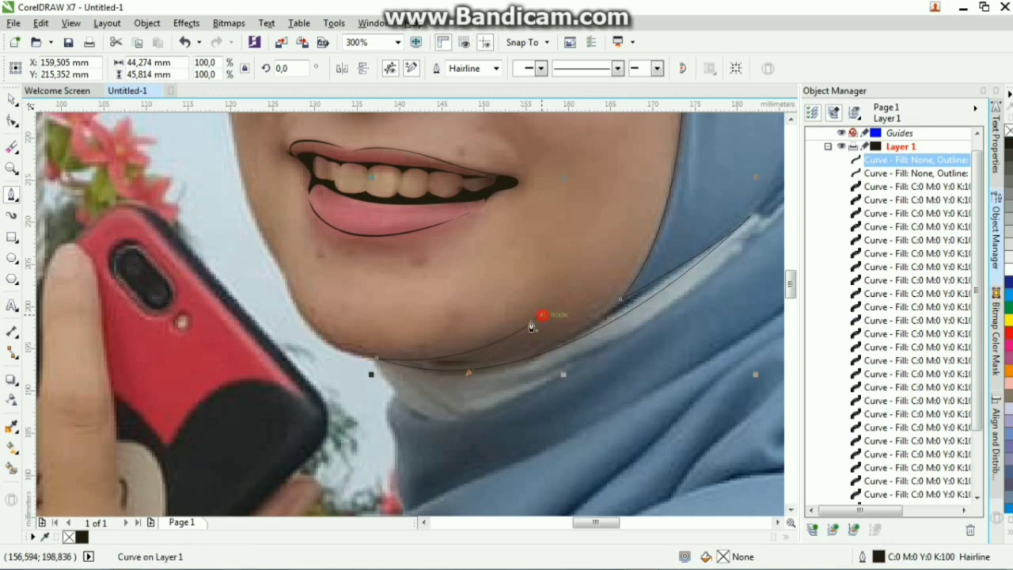
pyautogui.moveTo(422, 370); pyautogui.dragTo(408, 369)
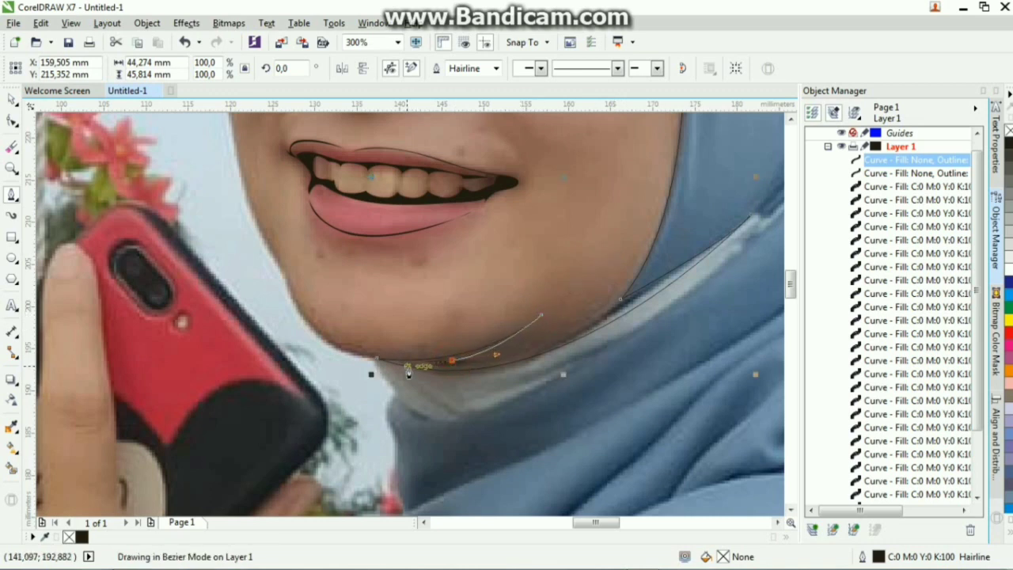
pyautogui.click(452, 357)
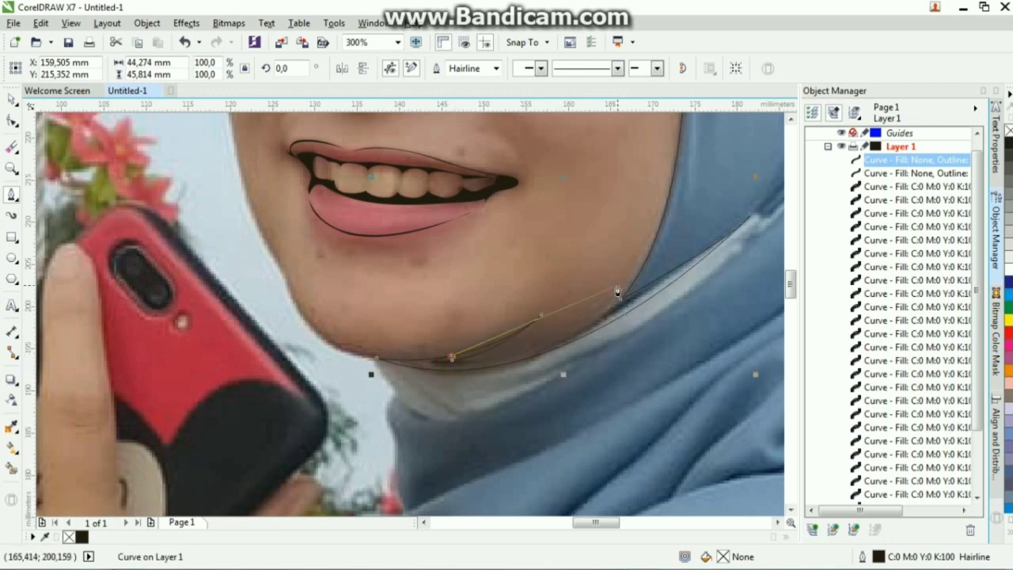
pyautogui.moveTo(604, 306); pyautogui.dragTo(654, 255)
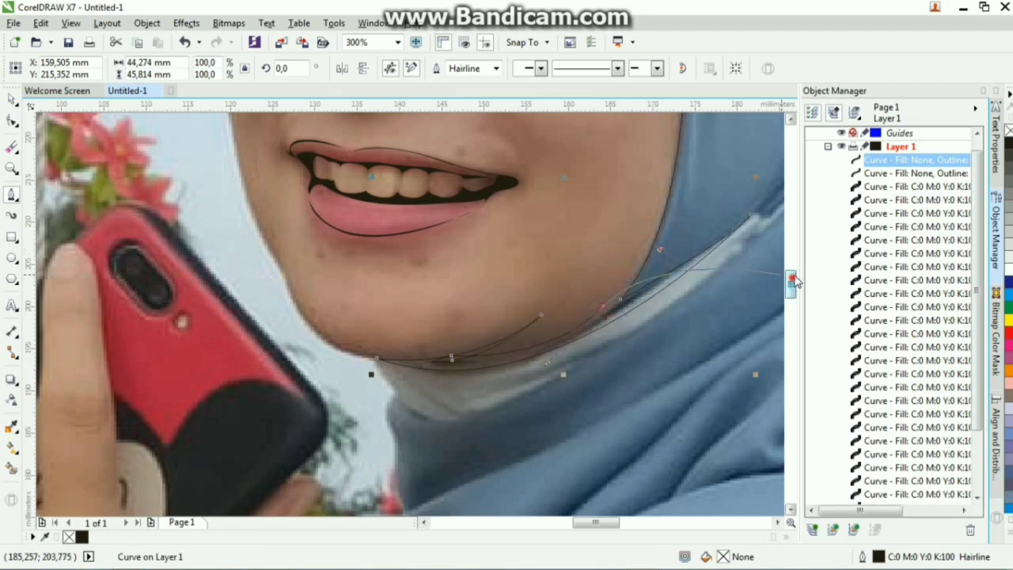
# Step: Close the jaw shape along the inside of the right-hand cheek, and fill it and the temple shape black
pyautogui.moveTo(790, 283); pyautogui.dragTo(785, 273)
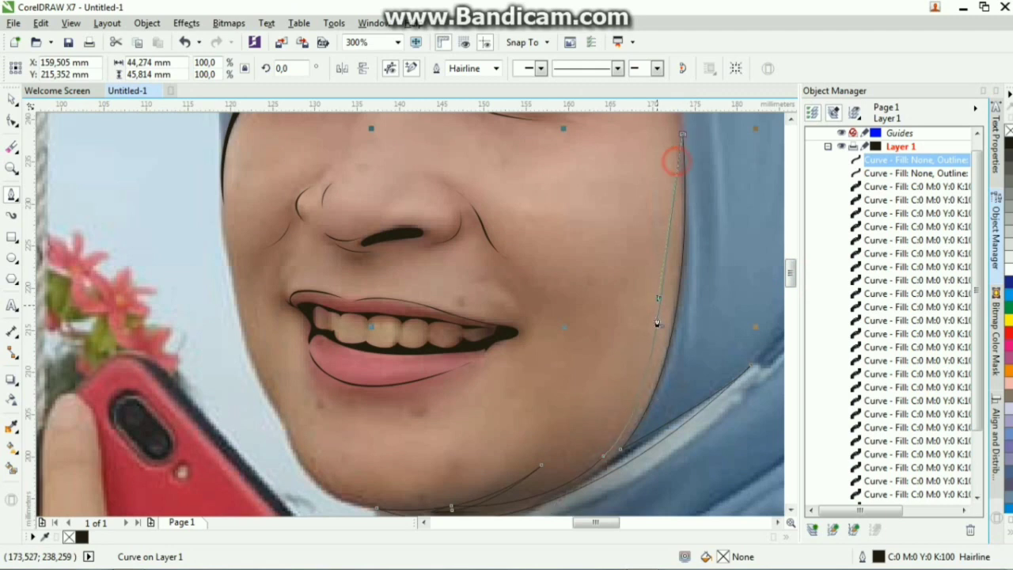
pyautogui.click(681, 329)
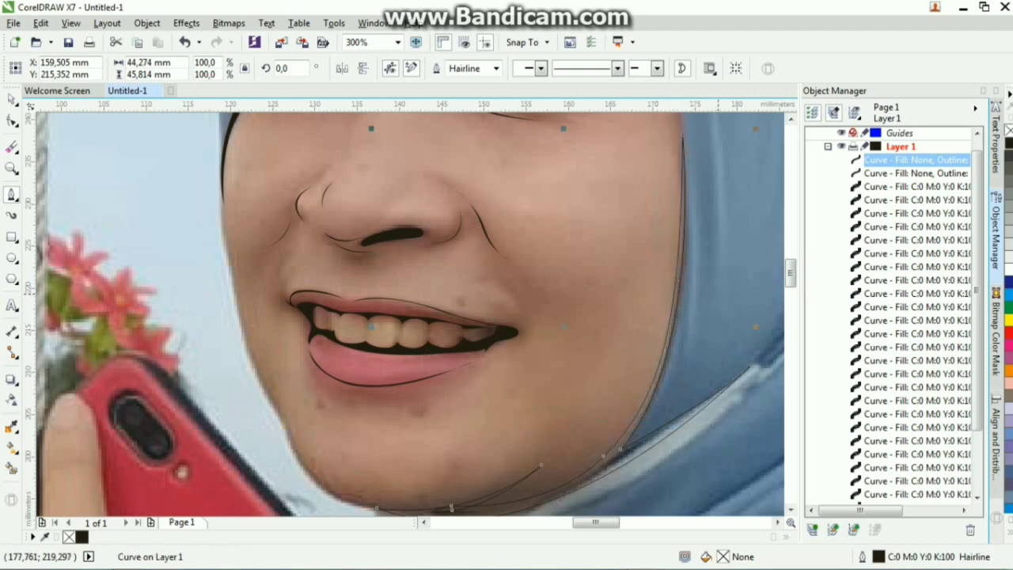
pyautogui.click(1009, 152)
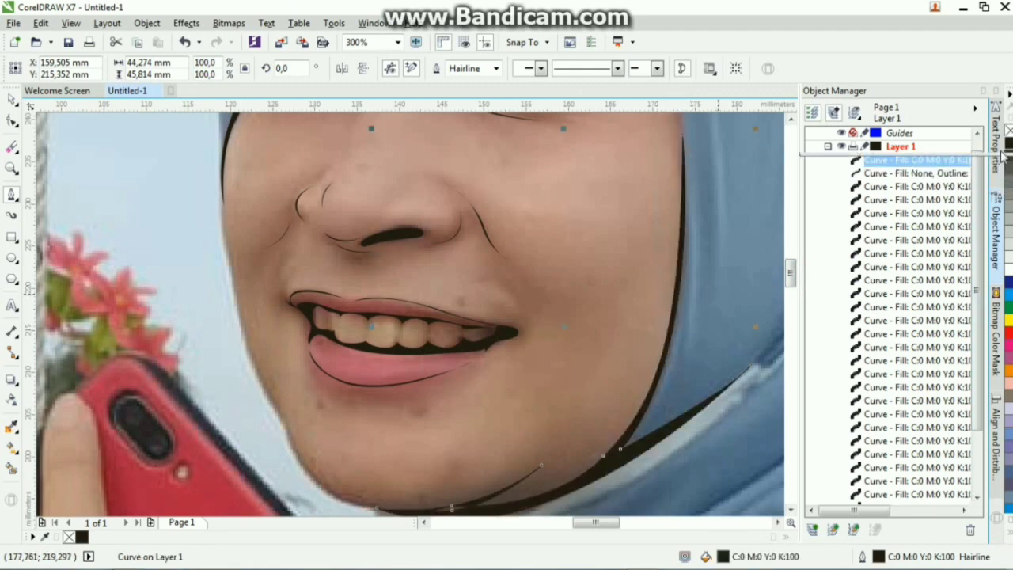
pyautogui.click(947, 173)
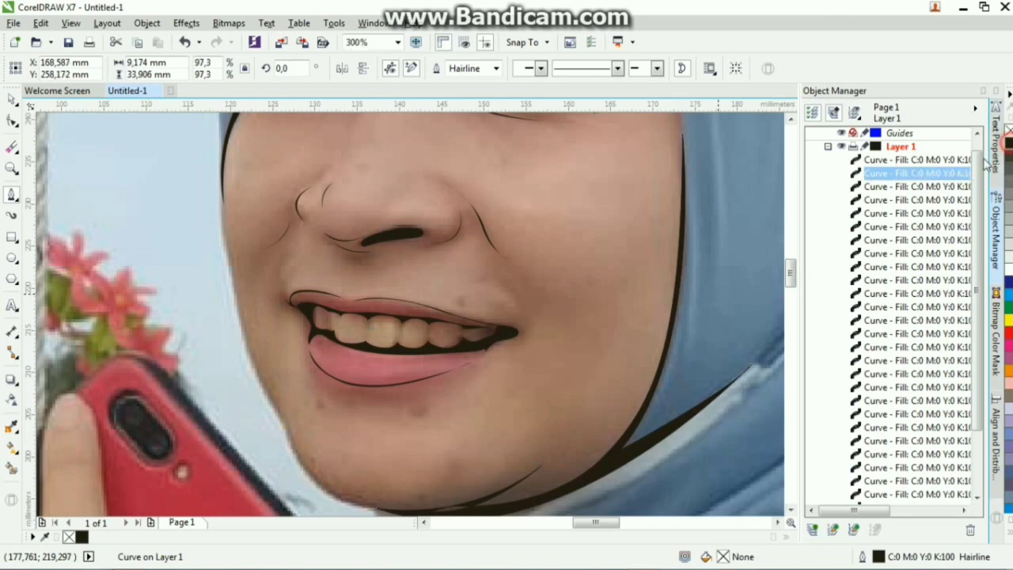
# Step: Trace the left-hand jaw edge from the cheek down past the mouth, with a short pointed inward crease about 5.7 mm from the start
pyautogui.scroll(-5, 573, 261)
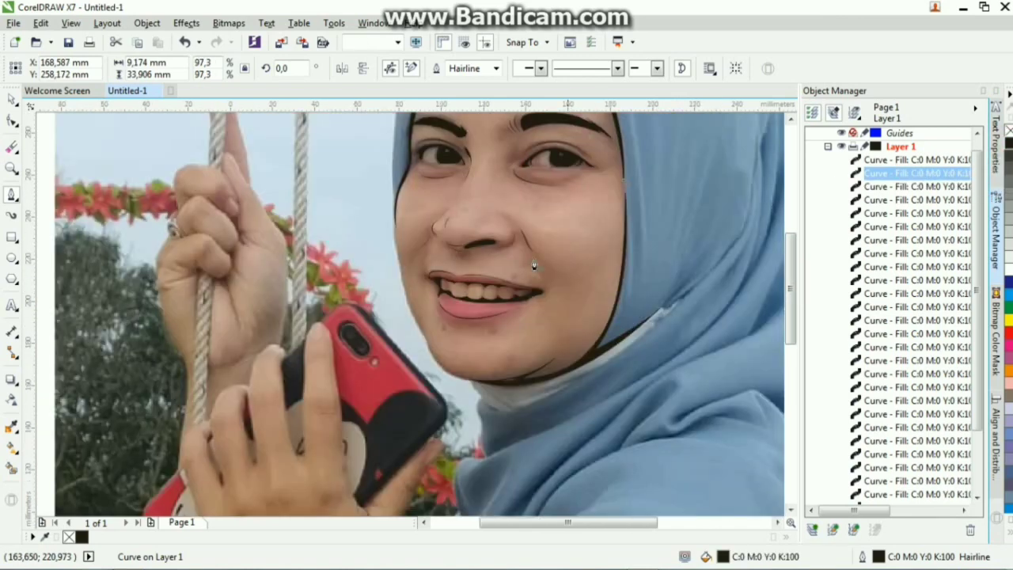
pyautogui.scroll(2, 498, 286)
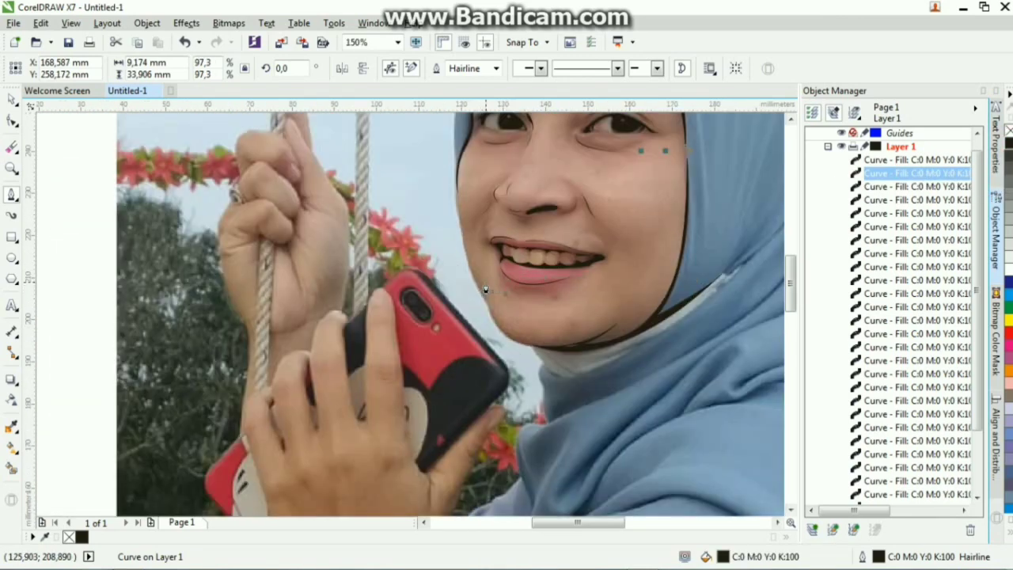
pyautogui.scroll(2, 475, 242)
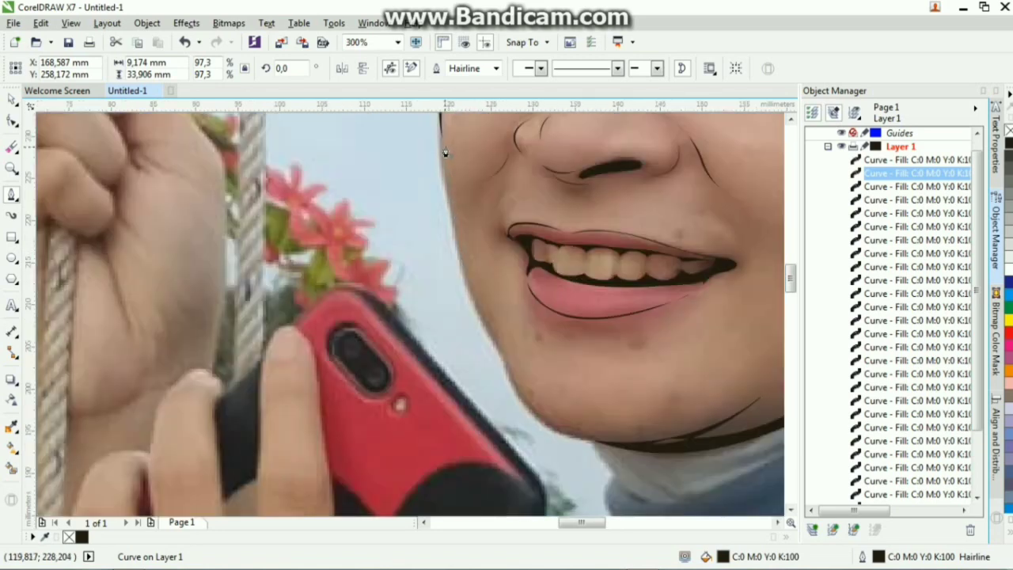
pyautogui.click(446, 149)
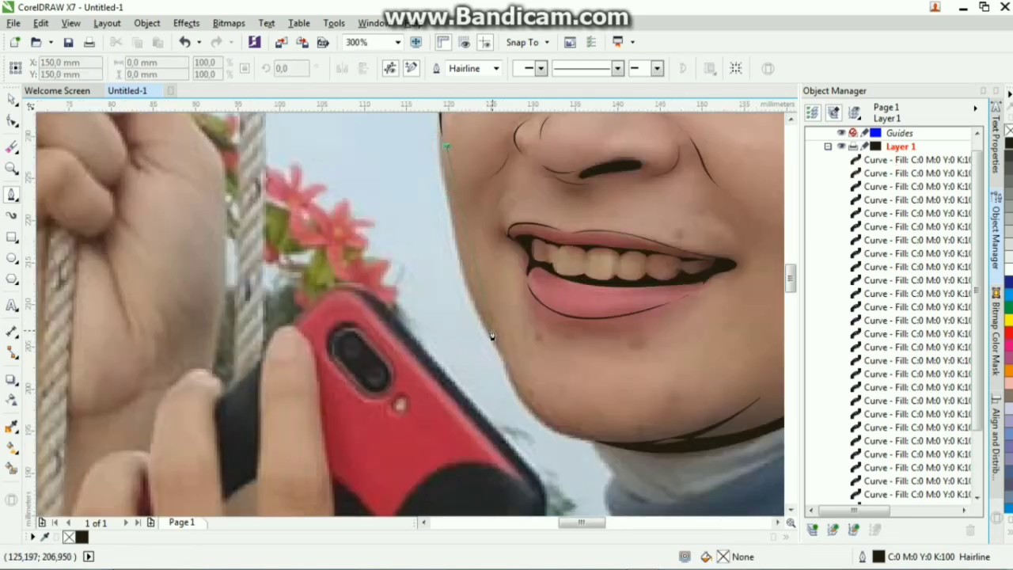
pyautogui.moveTo(492, 328); pyautogui.dragTo(531, 371)
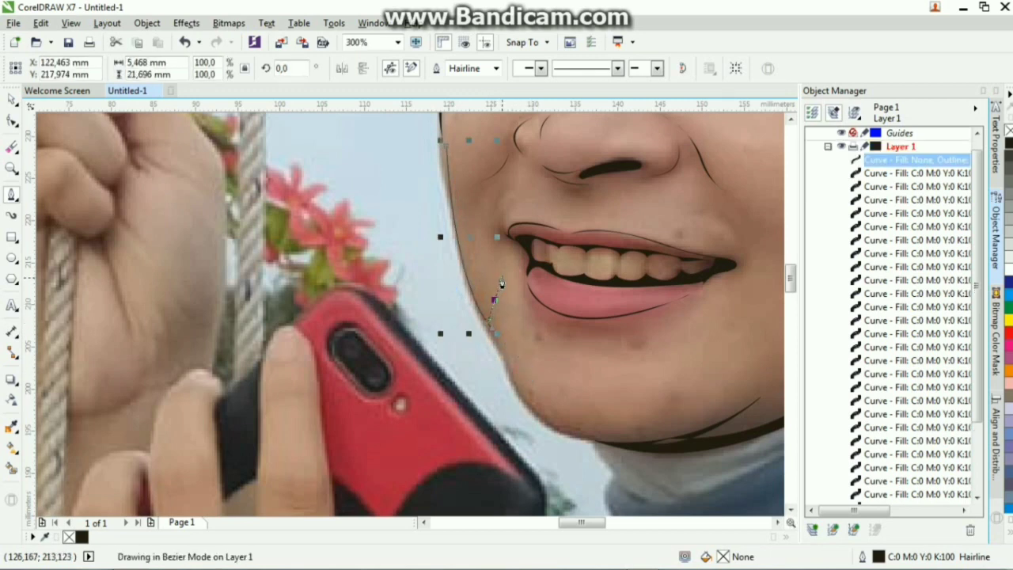
pyautogui.click(507, 369)
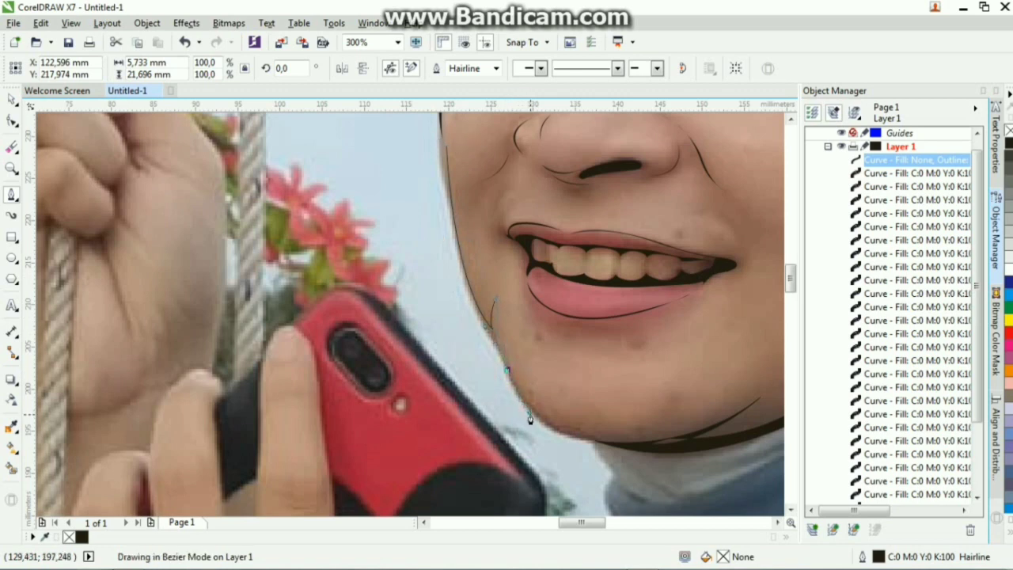
# Step: Continue the jaw path to the chin, return along its edge to close a shape about 19.4 × 35.1 mm, and fill it black
pyautogui.moveTo(530, 417); pyautogui.dragTo(528, 417)
pyautogui.moveTo(610, 444); pyautogui.dragTo(626, 453)
pyautogui.click(611, 443)
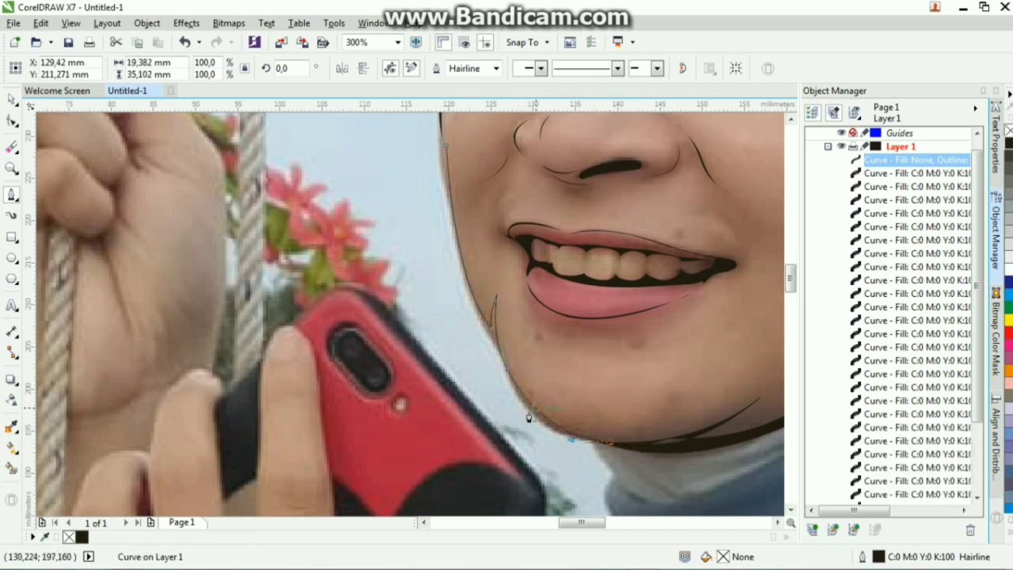
pyautogui.click(539, 425)
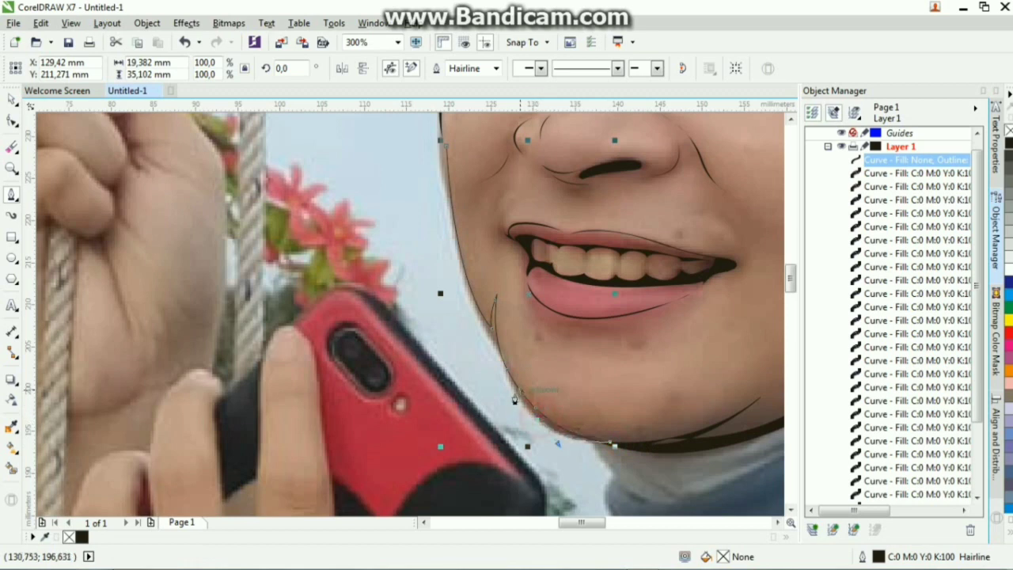
pyautogui.moveTo(443, 152)
pyautogui.mouseDown()
pyautogui.moveTo(453, 184)
pyautogui.moveTo(445, 154)
pyautogui.moveTo(445, 296)
pyautogui.mouseUp()
pyautogui.click(1009, 143)
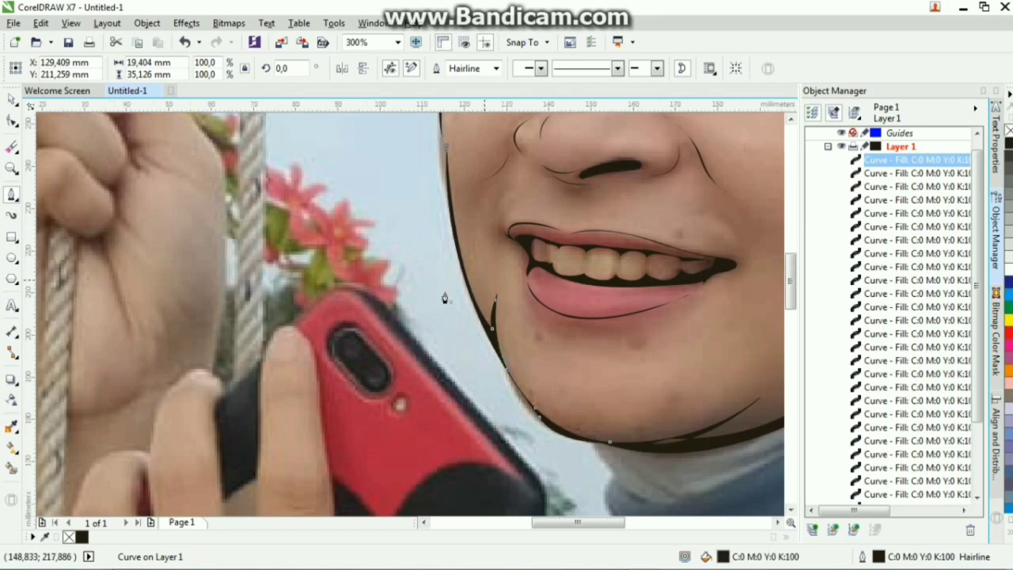
# Step: Select all the traced face shapes together and remove their outlines, keeping the black fill
pyautogui.scroll(-3, 446, 296)
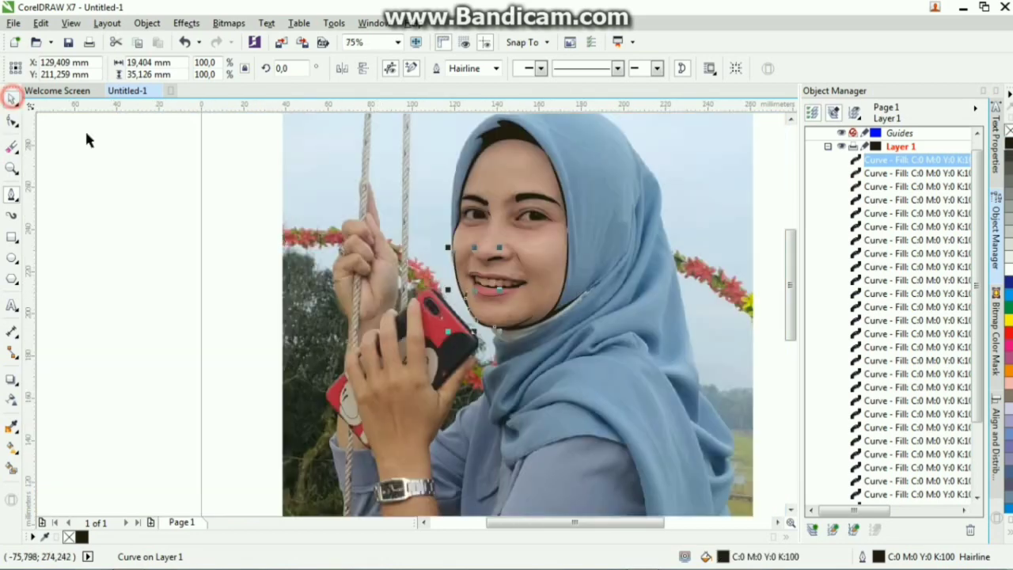
pyautogui.moveTo(140, 119); pyautogui.dragTo(678, 403)
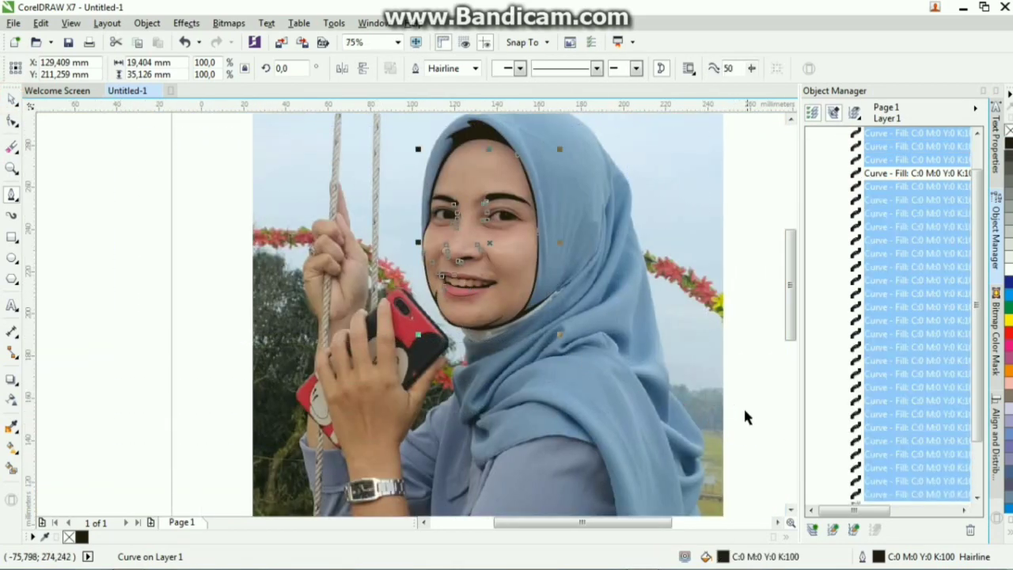
pyautogui.press('space')
pyautogui.scroll(2, 349, 126)
pyautogui.keyDown('shift'); pyautogui.click(441, 164); pyautogui.keyUp('shift')
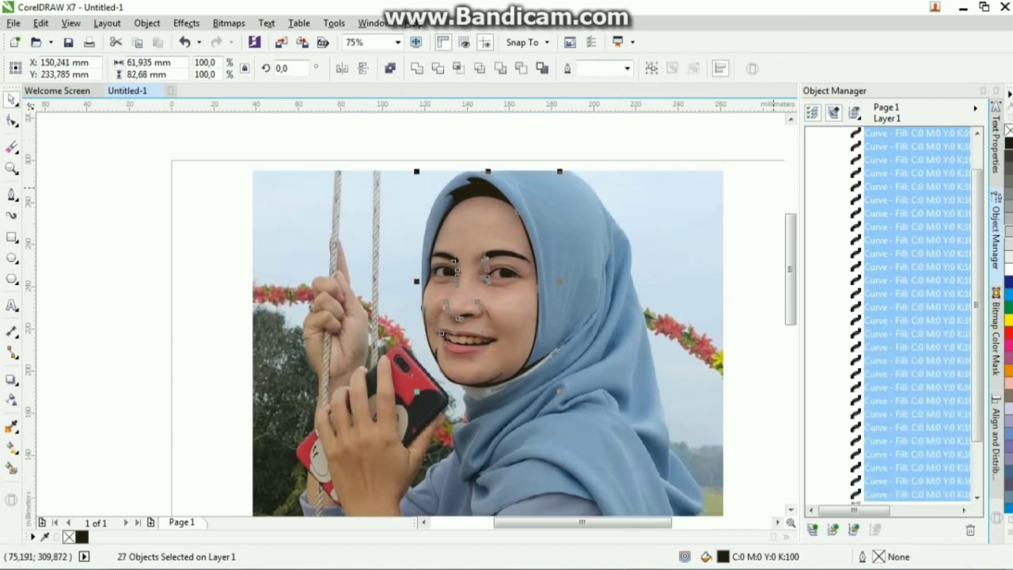
pyautogui.keyDown('shift'); pyautogui.click(330, 208); pyautogui.keyUp('shift')
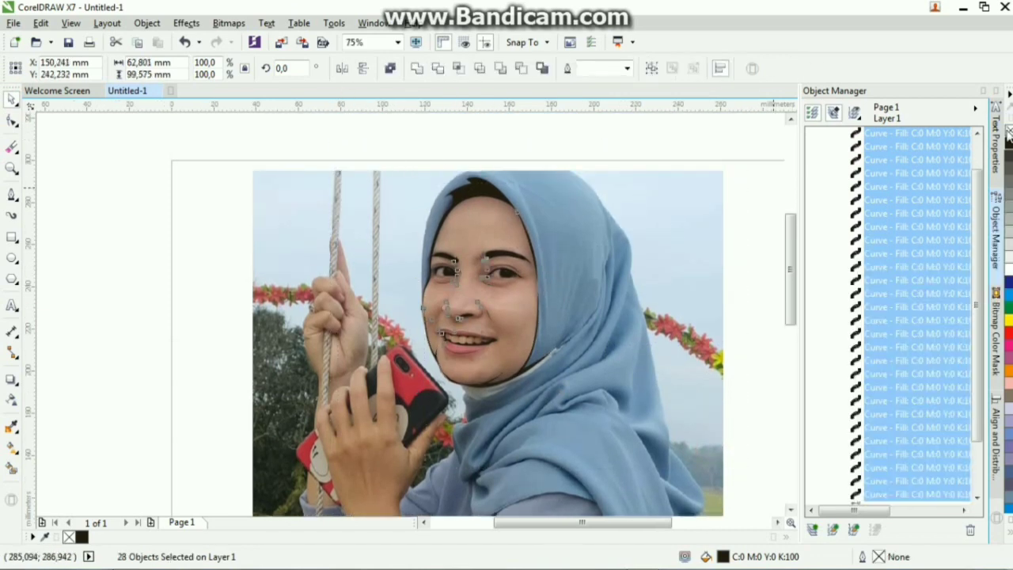
# Step: Delete the portrait photo temporarily to examine the traced face on its own, and undo the deletion
pyautogui.click(688, 315)
pyautogui.press('Delete')
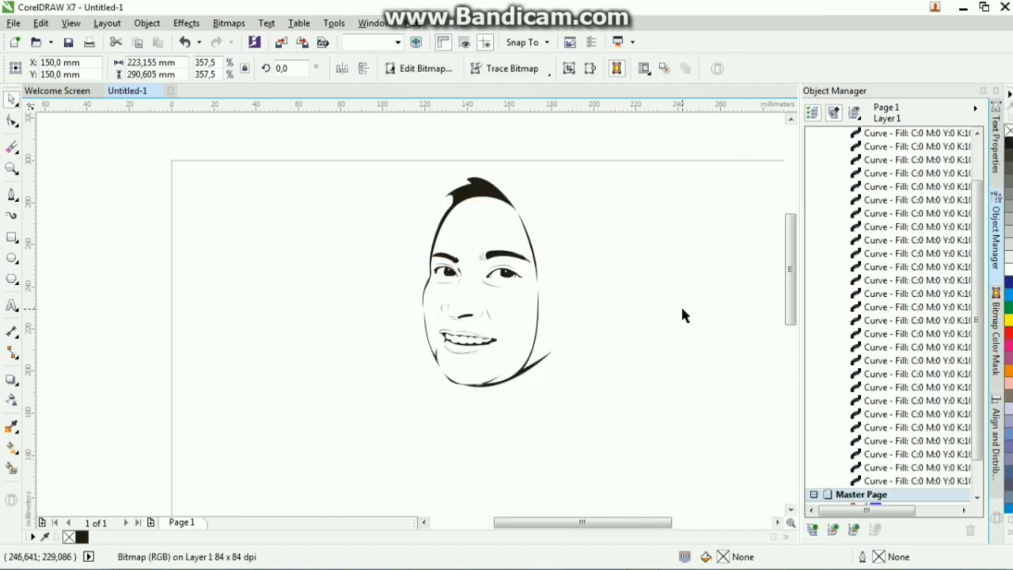
pyautogui.scroll(1, 490, 278)
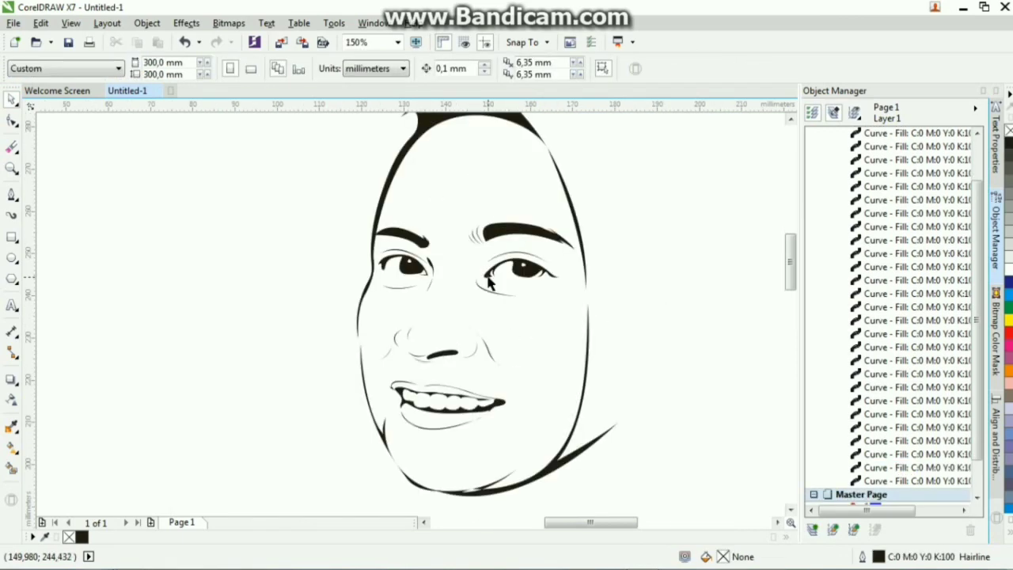
pyautogui.scroll(-1, 489, 285)
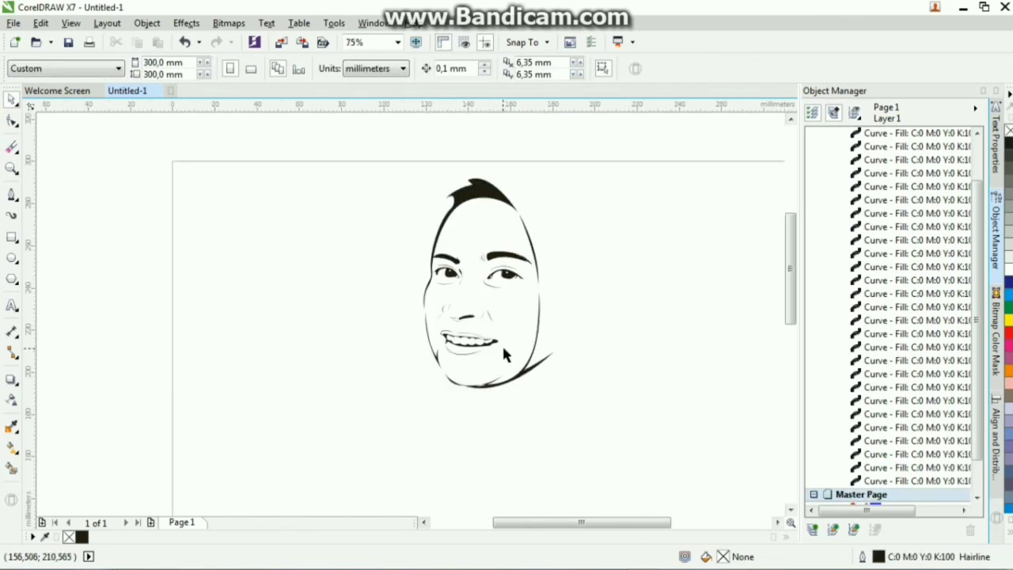
pyautogui.hotkey('ctrl', 'z')
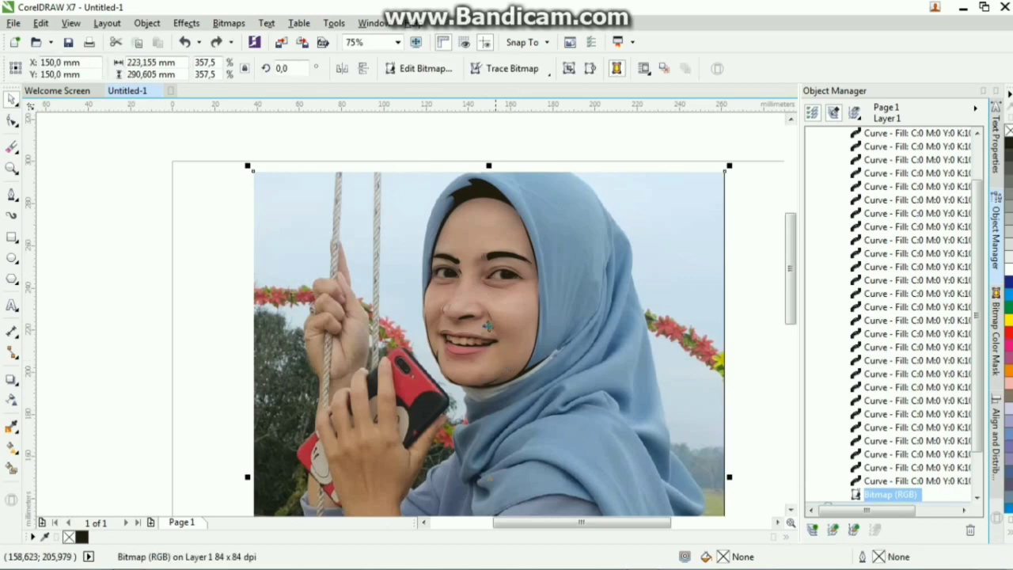
# Step: Delete the thin cheek crease curve beside the left-hand nostril
pyautogui.scroll(2, 488, 325)
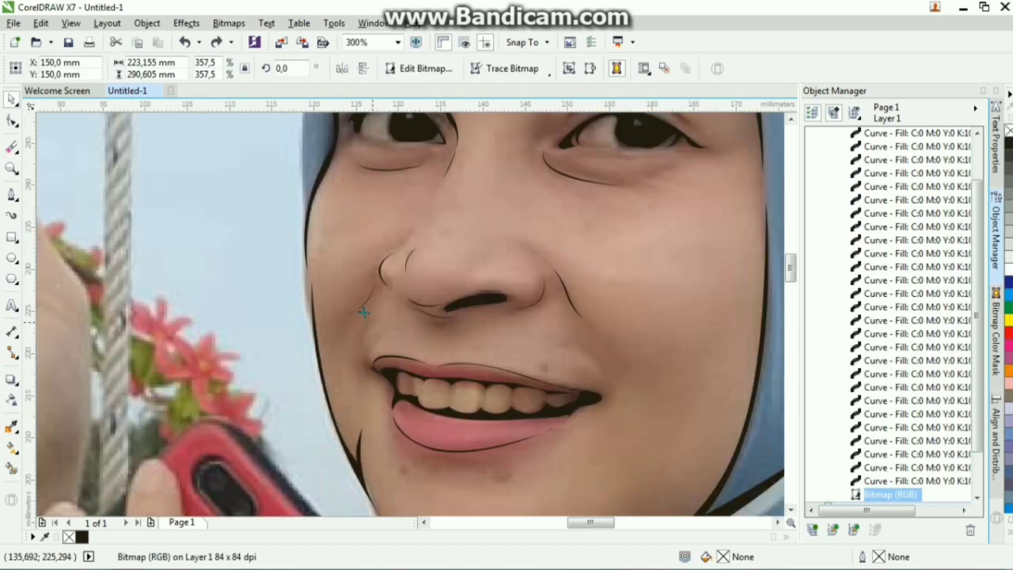
pyautogui.scroll(1, 368, 303)
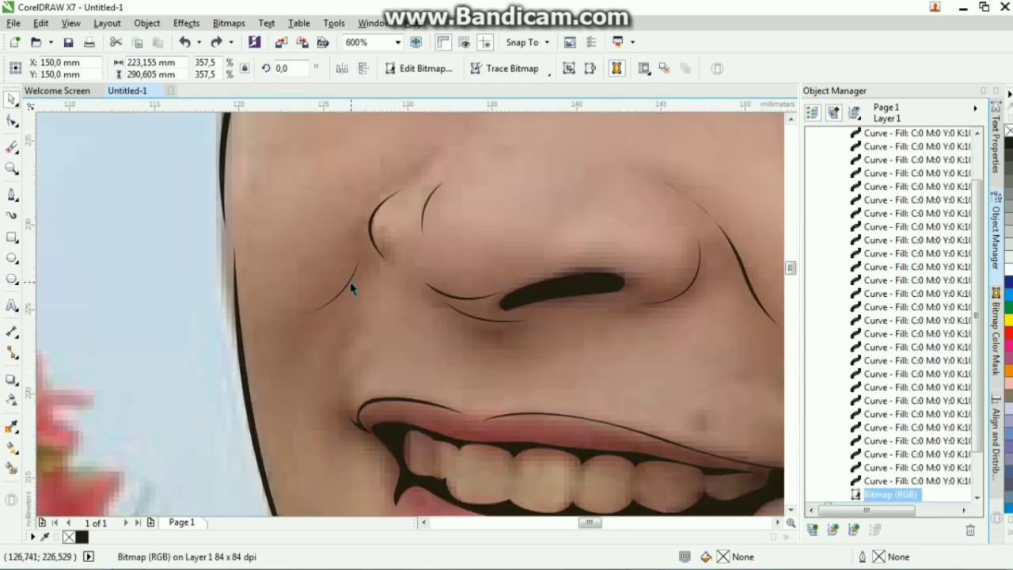
pyautogui.click(353, 283)
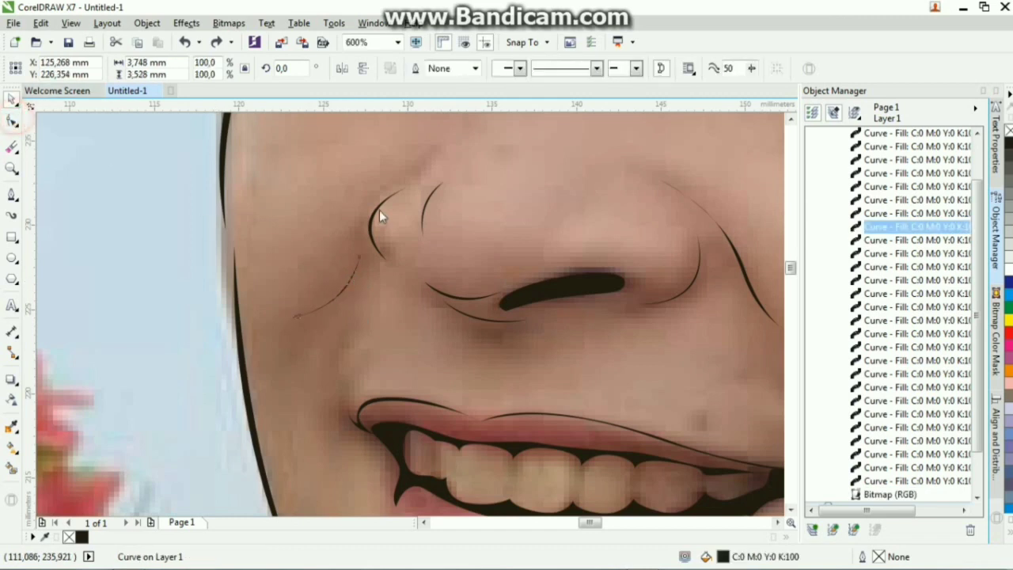
pyautogui.press('F10')
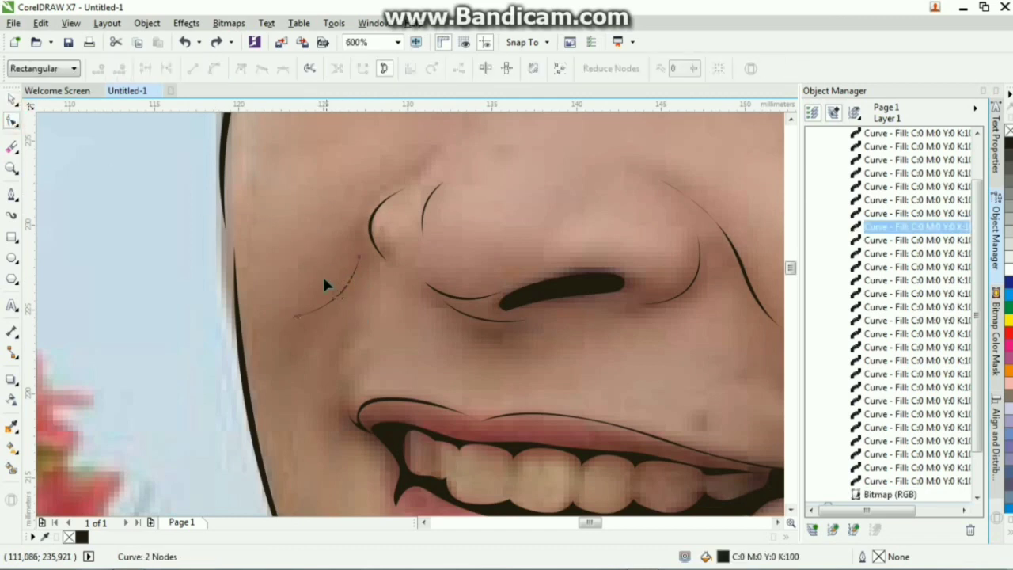
pyautogui.click(13, 102)
pyautogui.press('Delete')
# Step: Redraw the cheek crease beside the left-hand nostril as a thicker closed curve about 5.2 × 4.6 mm, filled black
pyautogui.click(12, 195)
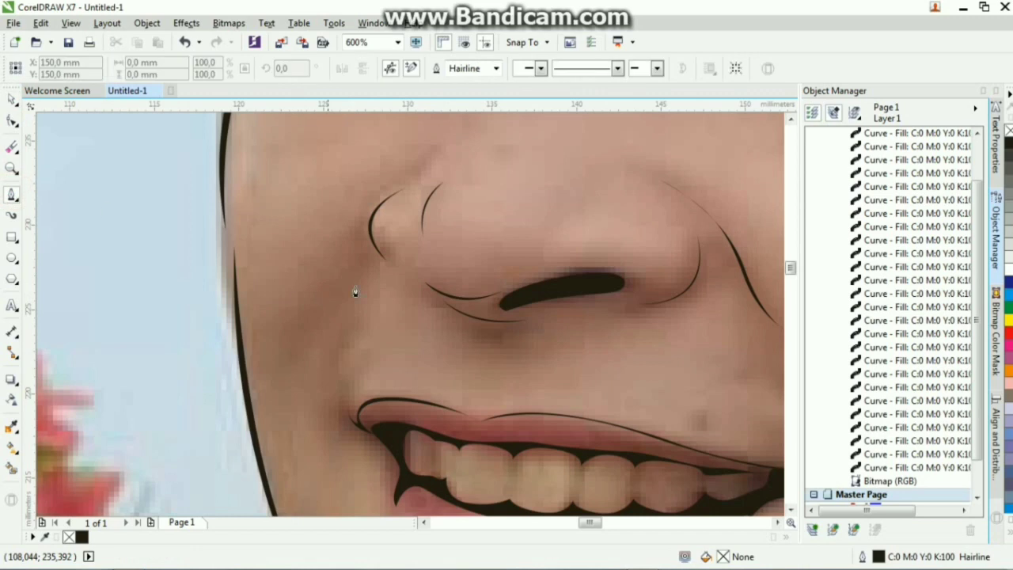
pyautogui.moveTo(245, 348); pyautogui.dragTo(232, 351)
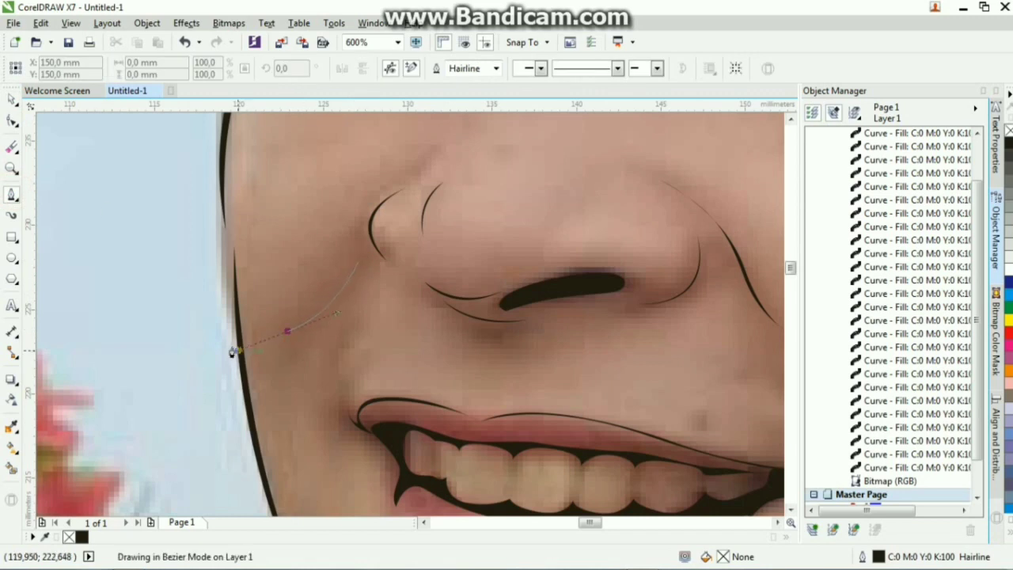
pyautogui.press('space')
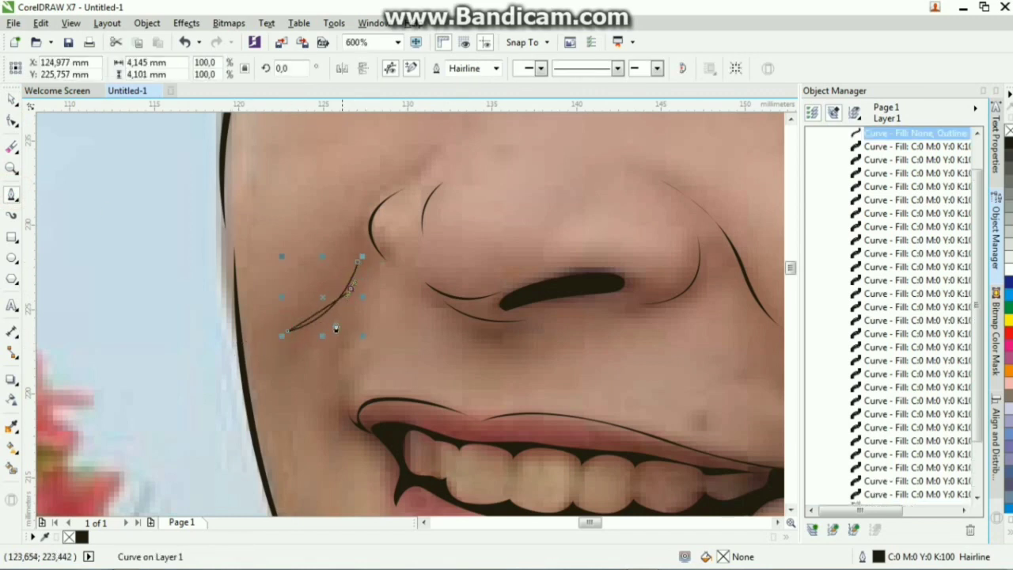
pyautogui.doubleClick(357, 264)
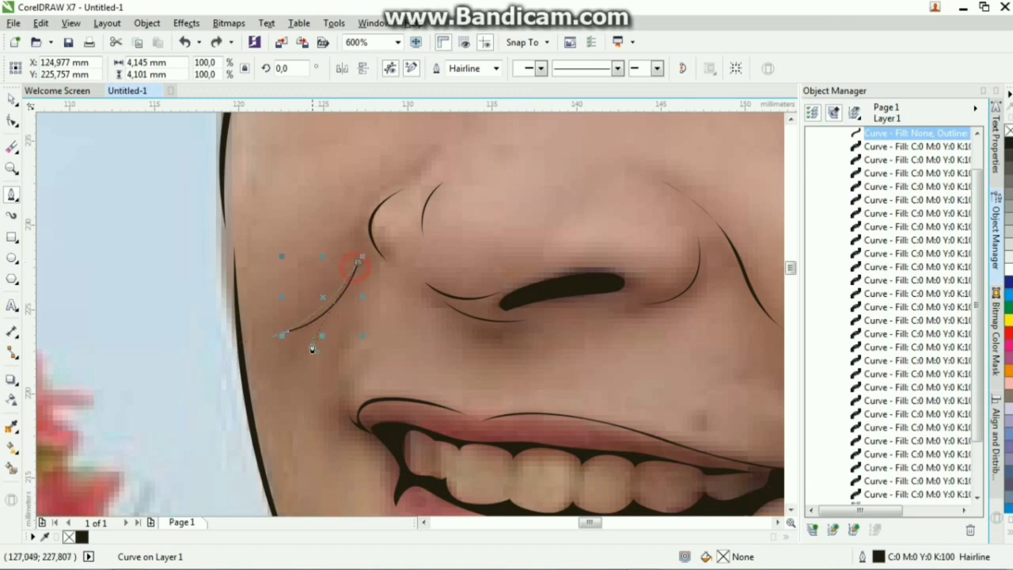
pyautogui.moveTo(317, 354); pyautogui.dragTo(320, 357)
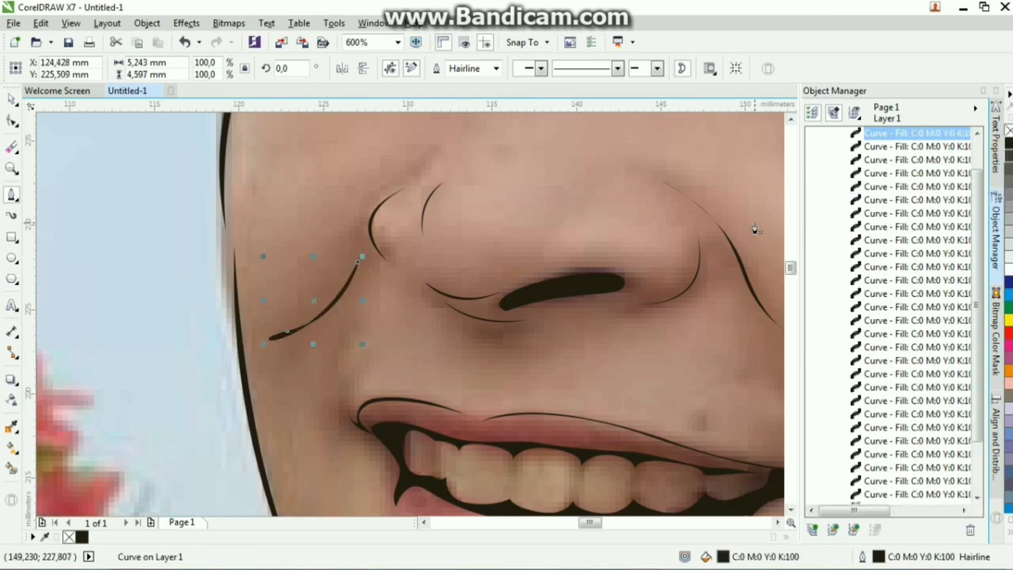
# Step: Trace the headscarf's front edge from the left-hand cheek over the crown to the right-hand temple, about 55.6 mm wide and 52.8 mm tall
pyautogui.scroll(-3, 564, 334)
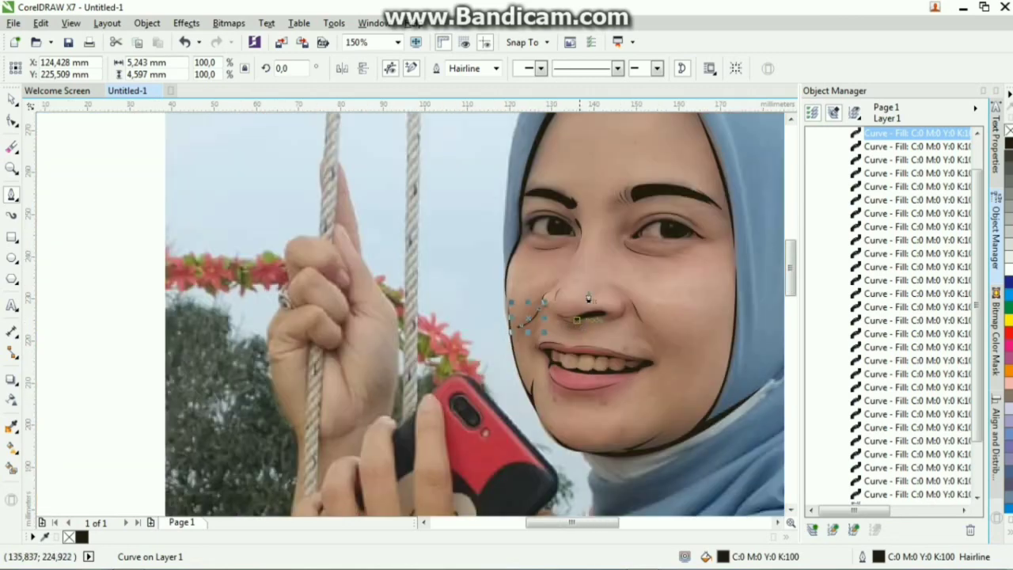
pyautogui.scroll(-3, 588, 298)
pyautogui.scroll(2, 667, 329)
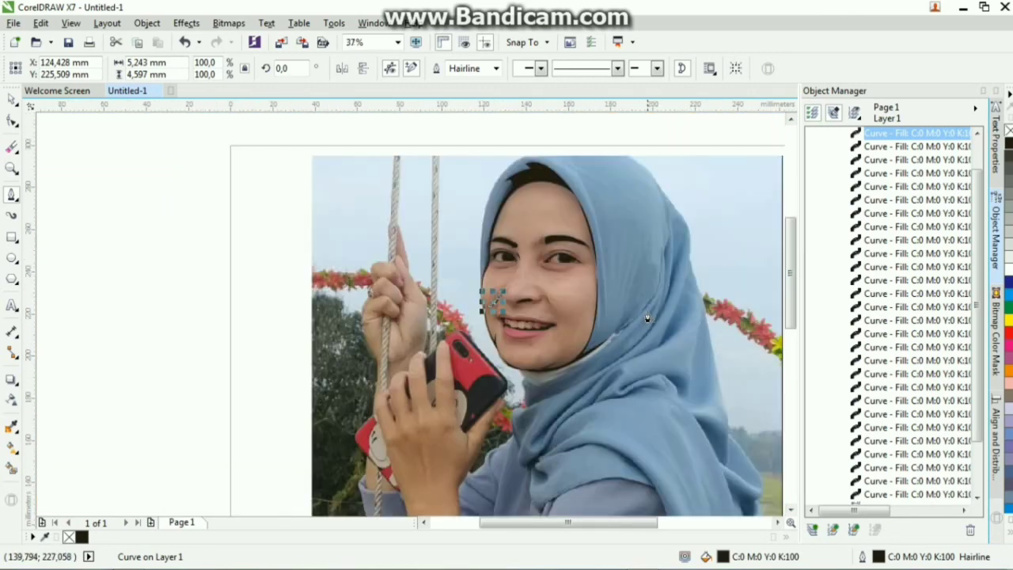
pyautogui.scroll(2, 479, 273)
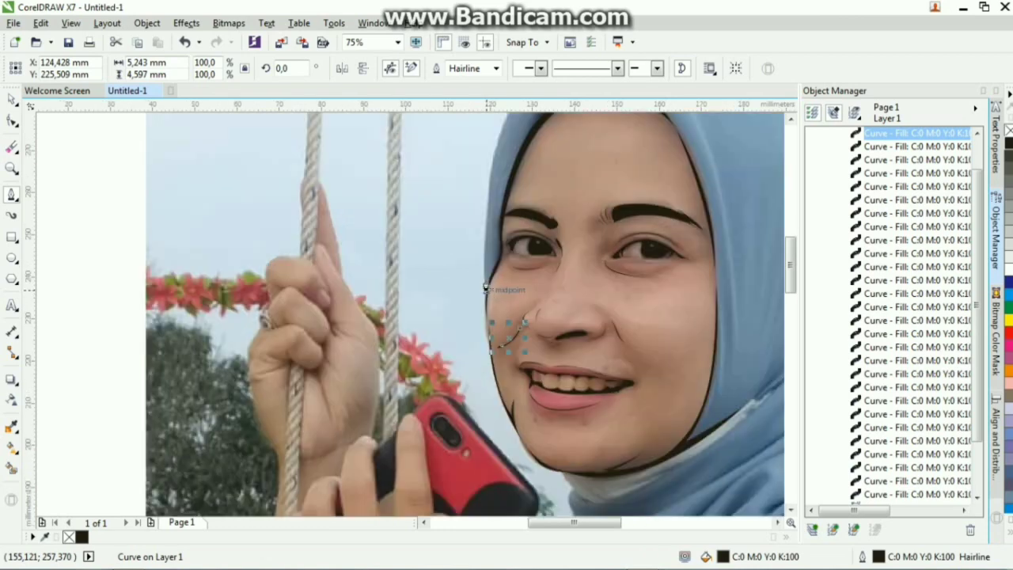
pyautogui.click(483, 273)
pyautogui.scroll(-3, 484, 271)
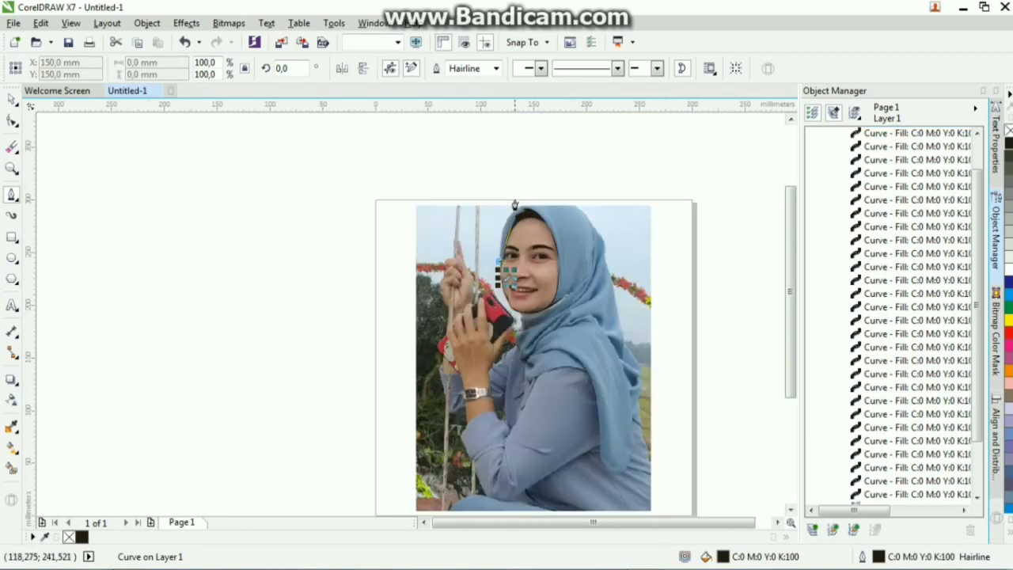
pyautogui.scroll(2, 519, 238)
pyautogui.scroll(2, 529, 194)
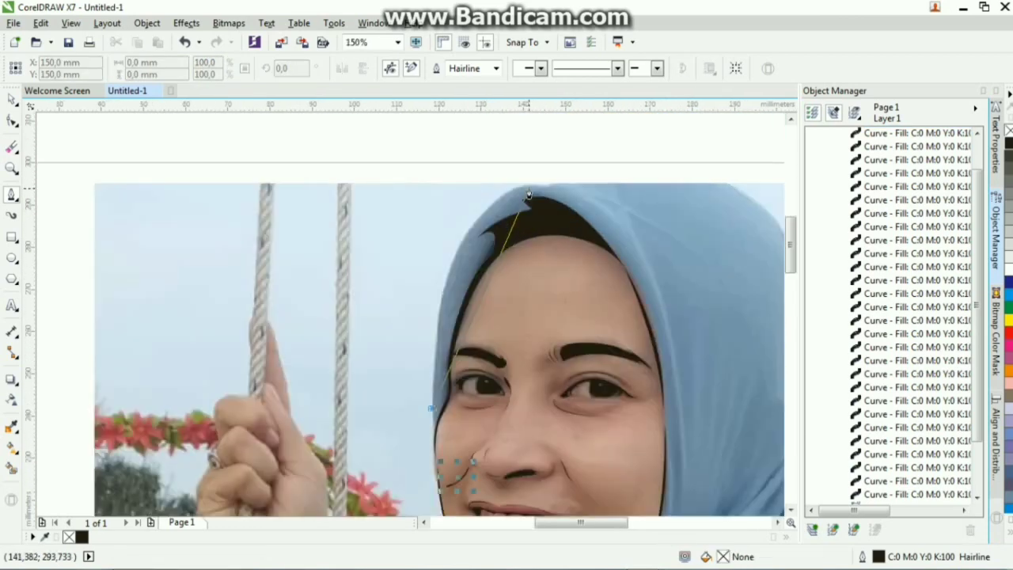
pyautogui.moveTo(531, 188); pyautogui.dragTo(645, 174)
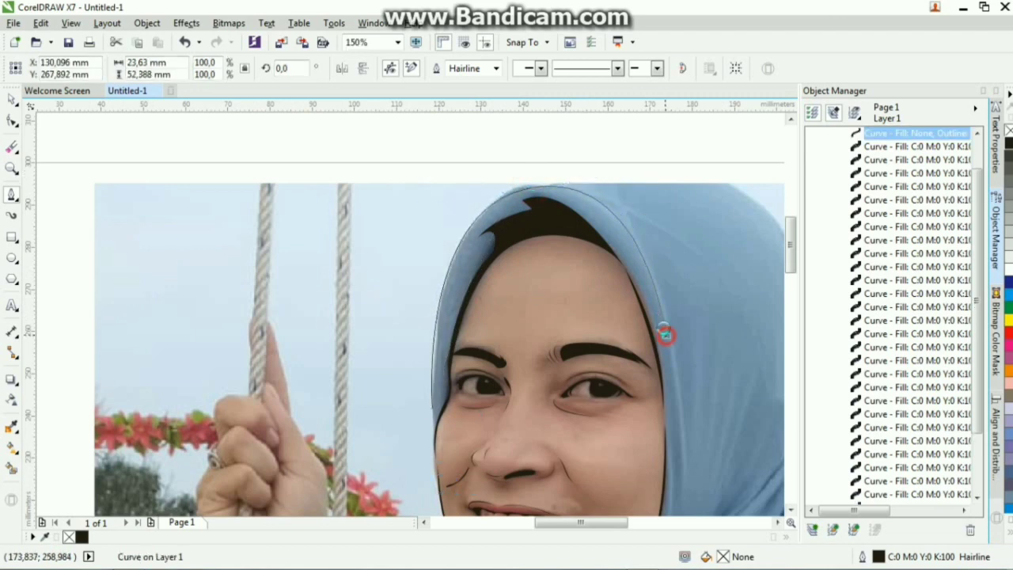
pyautogui.click(665, 339)
# Step: Return the path over the crown to the left-hand cheek, close it as a thin headscarf contour, and fill it black
pyautogui.scroll(2, 554, 194)
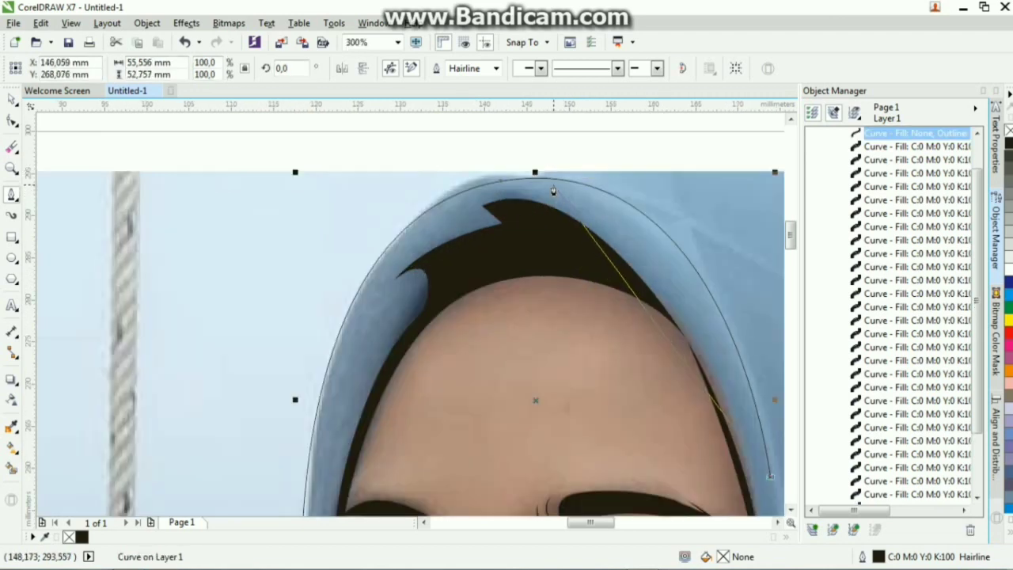
pyautogui.moveTo(554, 182); pyautogui.dragTo(391, 190)
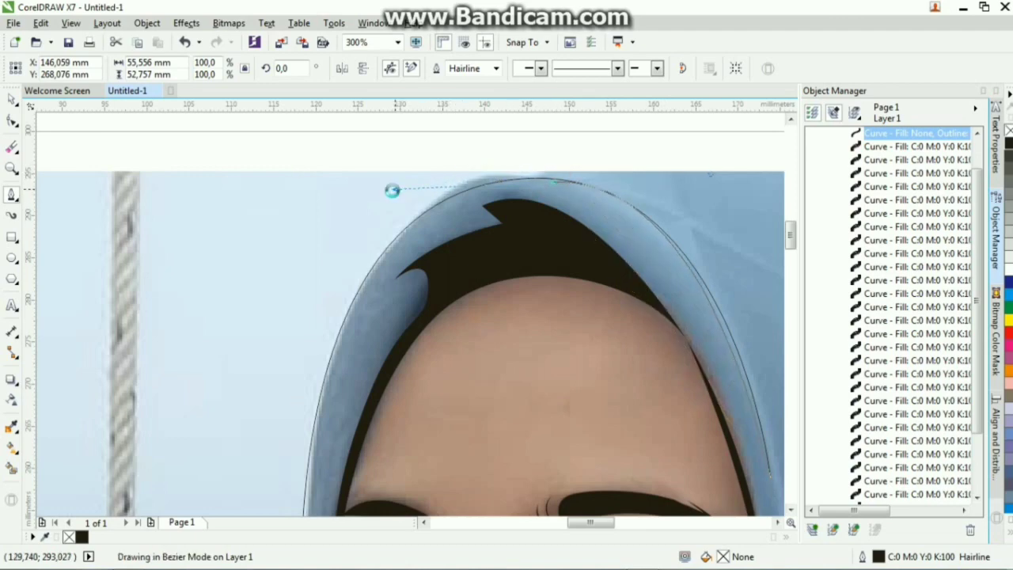
pyautogui.scroll(-2, 418, 199)
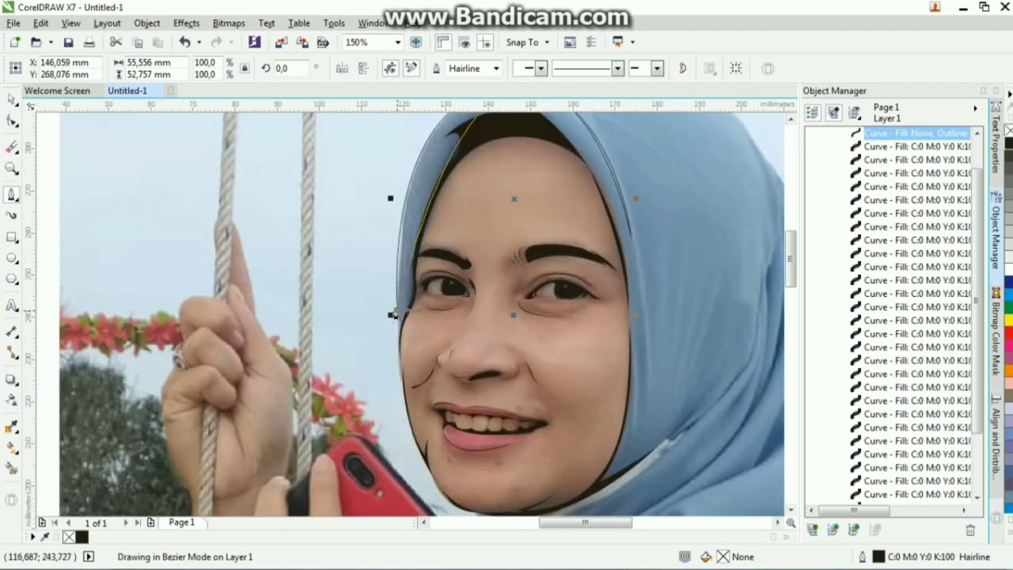
pyautogui.click(396, 308)
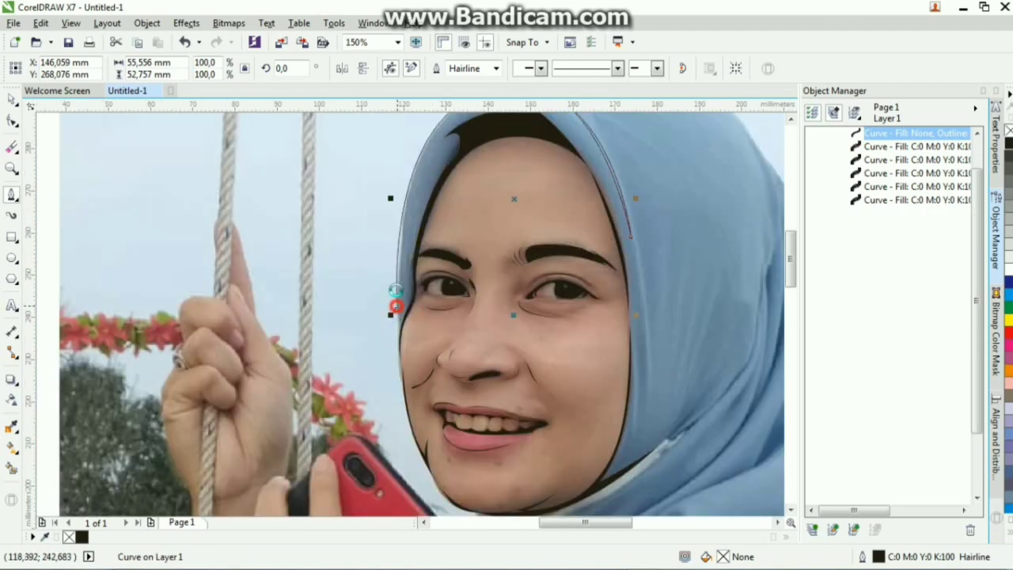
pyautogui.hotkey('ctrl', 'z')
pyautogui.moveTo(398, 309); pyautogui.dragTo(397, 213)
pyautogui.scroll(2, 420, 194)
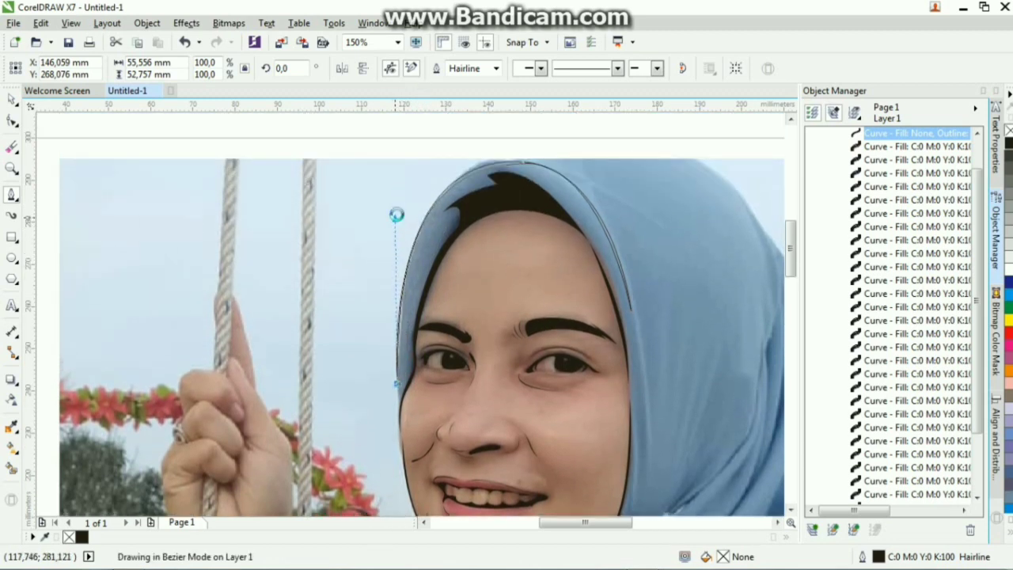
pyautogui.click(1009, 144)
pyautogui.scroll(-2, 468, 161)
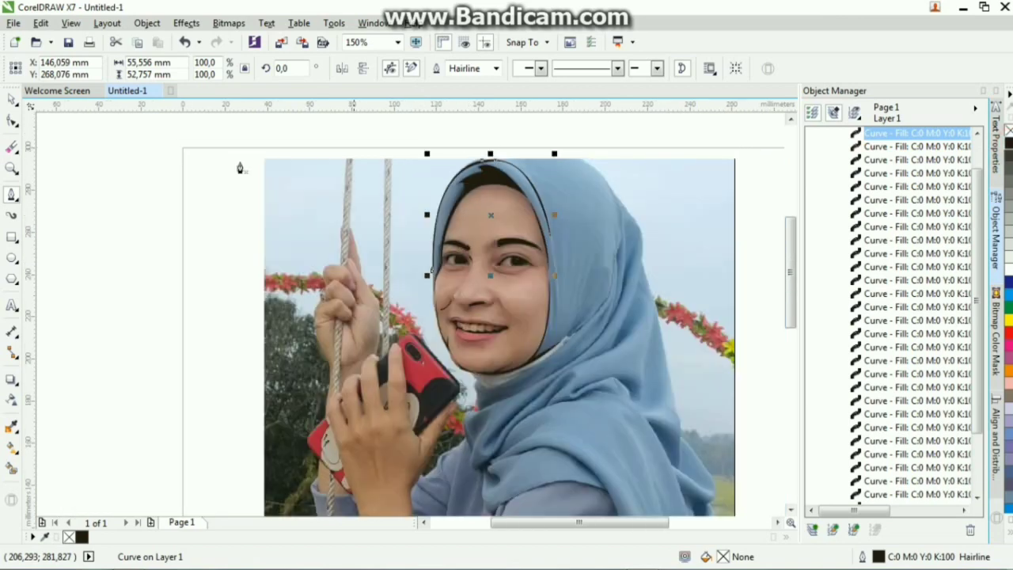
# Step: Select all the traced shapes, including the new headscarf contour, and remove their outlines
pyautogui.click(12, 99)
pyautogui.moveTo(147, 126); pyautogui.dragTo(681, 455)
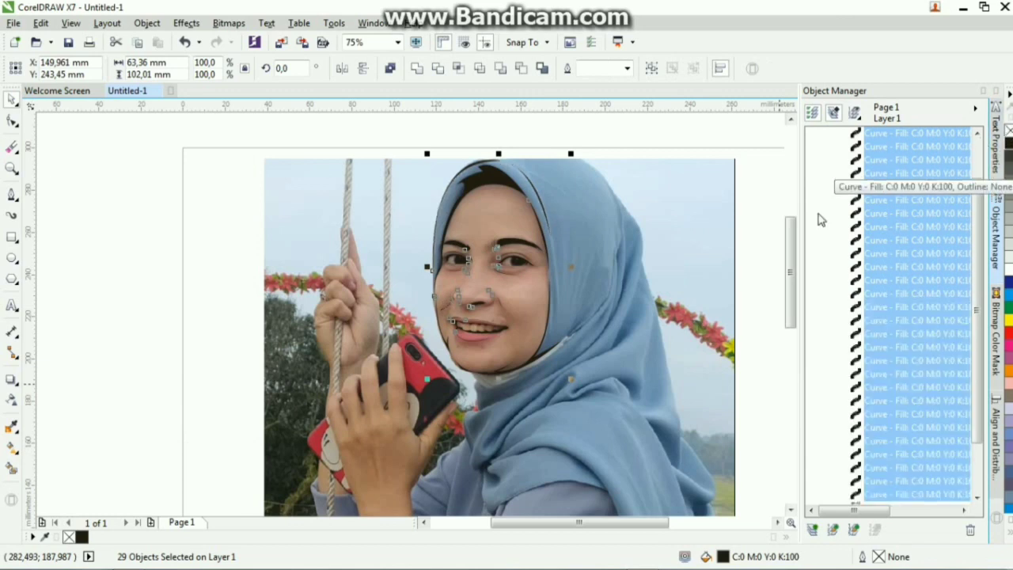
# Step: Delete the photo briefly to check the tracing with the headscarf contour, and undo the deletion
pyautogui.click(702, 280)
pyautogui.press('Delete')
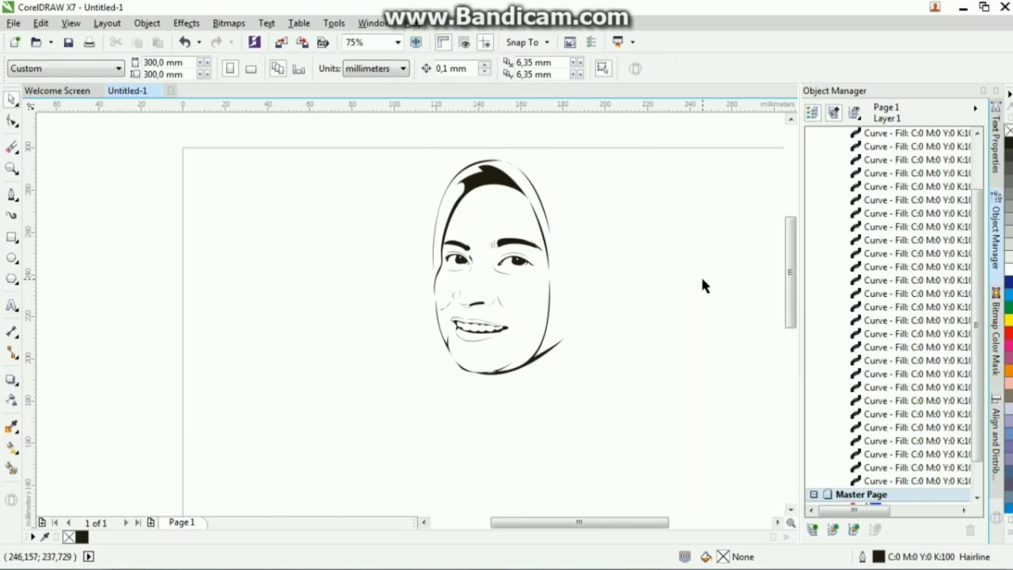
pyautogui.hotkey('ctrl', 'z')
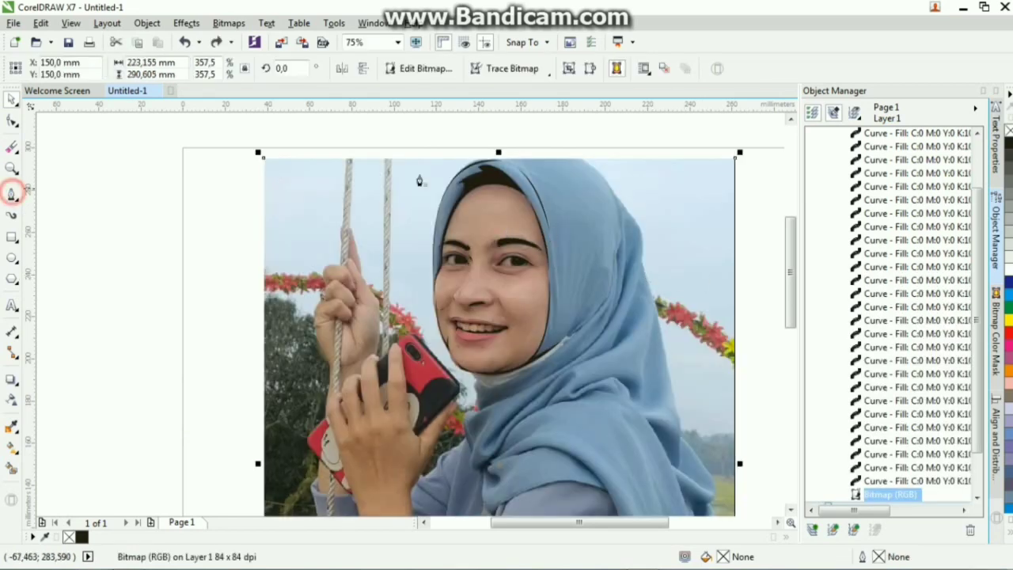
# Step: Start a Pen path above the crown and trace the headscarf's outer back edge down to cheek level, about 54.2 mm wide and 65.4 mm tall
pyautogui.press('F5')
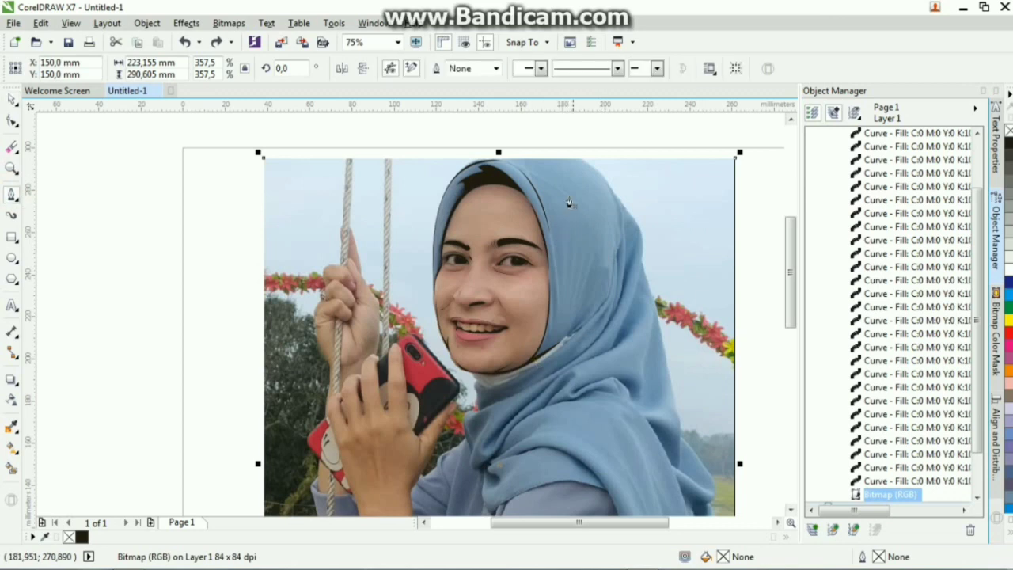
pyautogui.scroll(2, 484, 158)
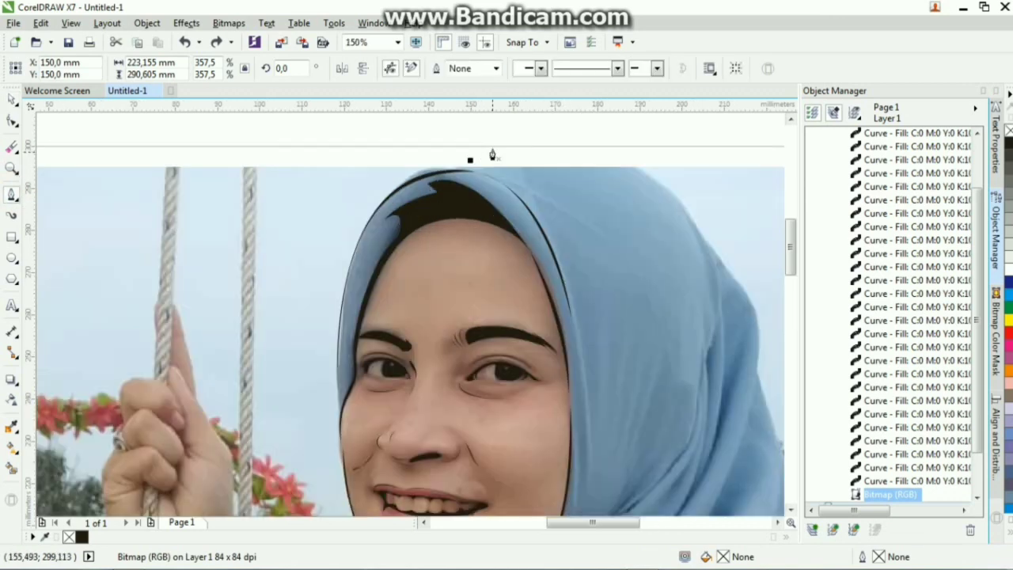
pyautogui.click(491, 150)
pyautogui.moveTo(676, 204); pyautogui.dragTo(728, 283)
pyautogui.scroll(-2, 728, 283)
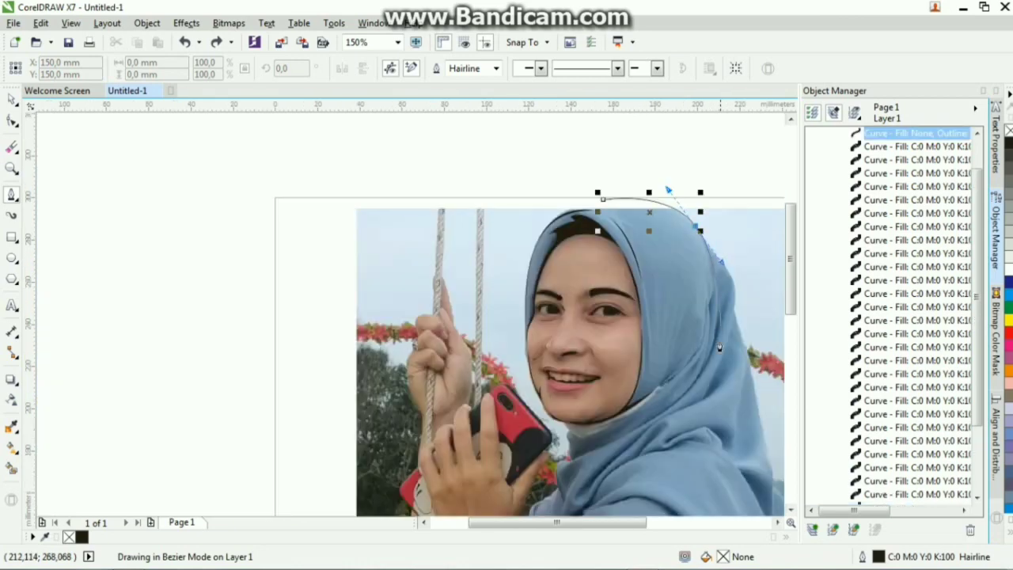
pyautogui.scroll(2, 719, 340)
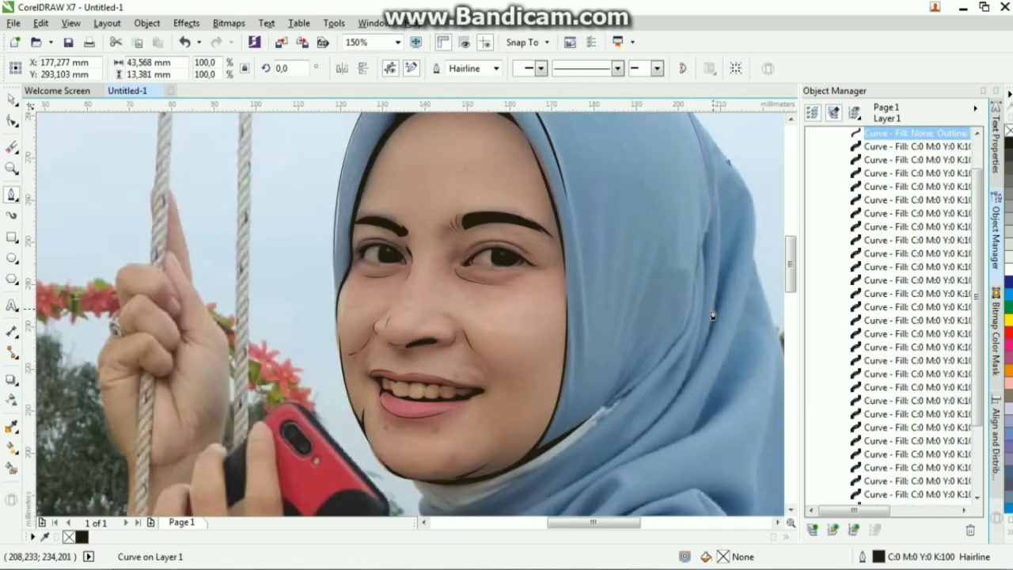
pyautogui.moveTo(708, 336); pyautogui.dragTo(706, 343)
# Step: Continue the path up and back around the narrow fold beside the cheek, and along the fold line down to below the chin
pyautogui.scroll(-1, 655, 427)
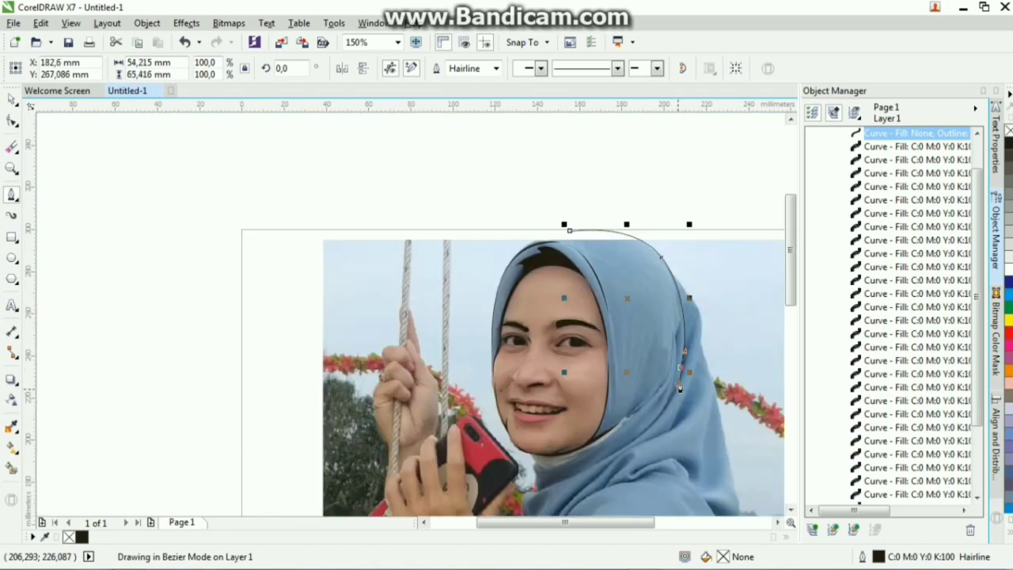
pyautogui.scroll(2, 680, 390)
pyautogui.scroll(-1, 654, 434)
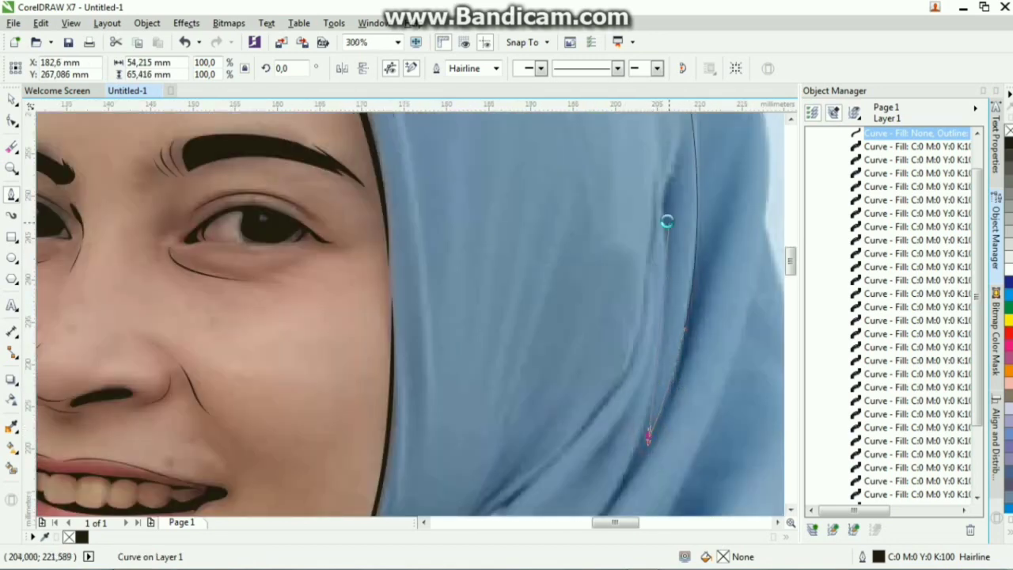
pyautogui.moveTo(669, 204); pyautogui.dragTo(651, 124)
pyautogui.scroll(-1, 659, 224)
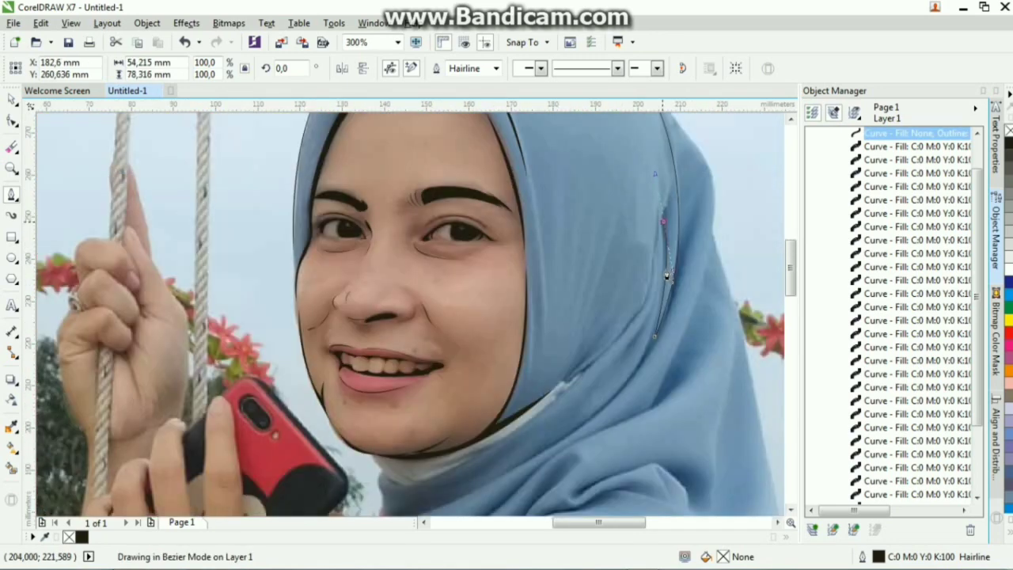
pyautogui.scroll(-1, 667, 275)
pyautogui.scroll(1, 646, 281)
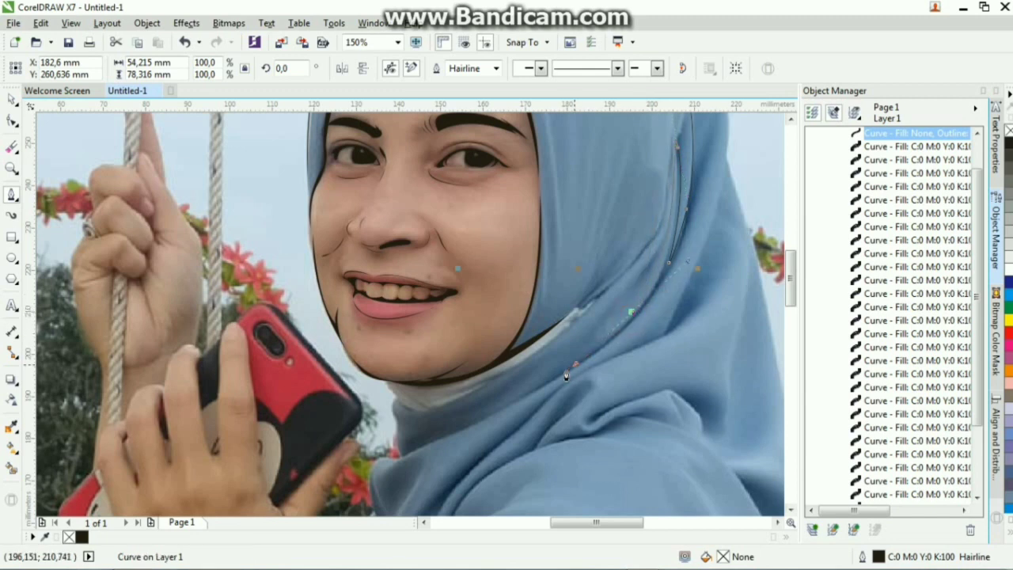
pyautogui.moveTo(465, 418); pyautogui.dragTo(450, 419)
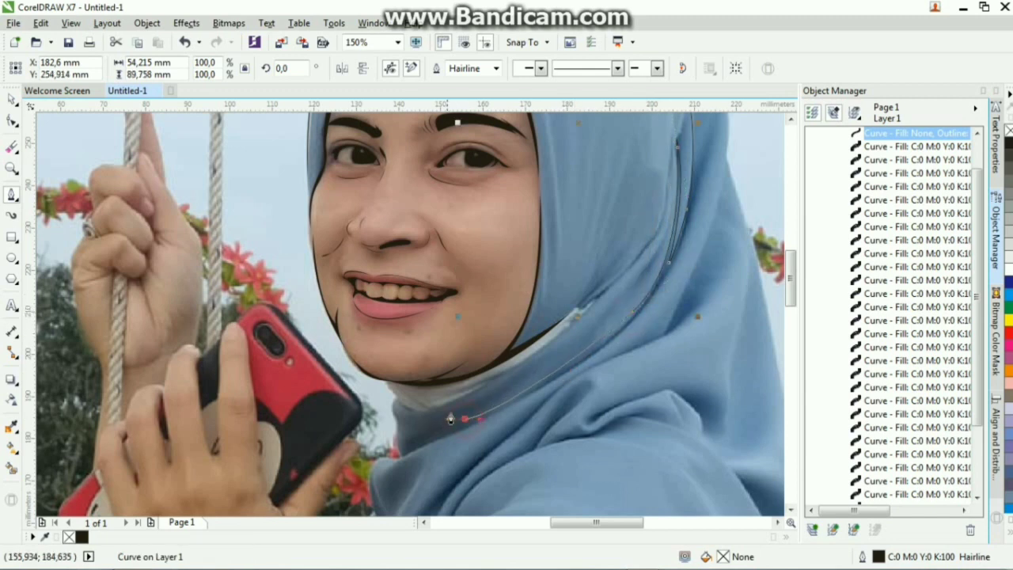
# Step: Extend the path back up around the small fold under the chin and the long inner folds beside the cheek, down towards the jaw
pyautogui.moveTo(540, 373); pyautogui.dragTo(560, 333)
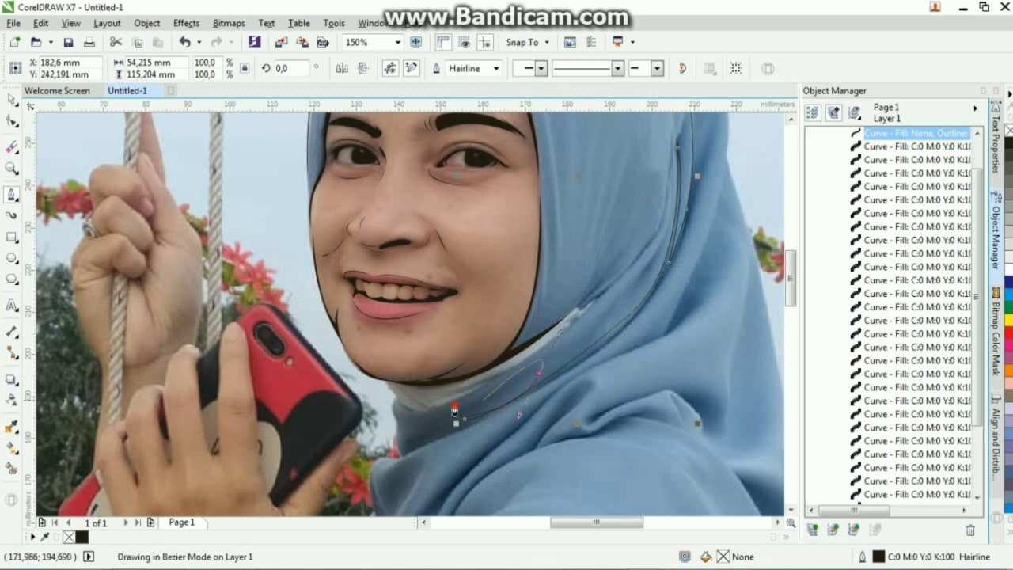
pyautogui.moveTo(479, 401); pyautogui.dragTo(512, 375)
pyautogui.moveTo(651, 244); pyautogui.dragTo(677, 191)
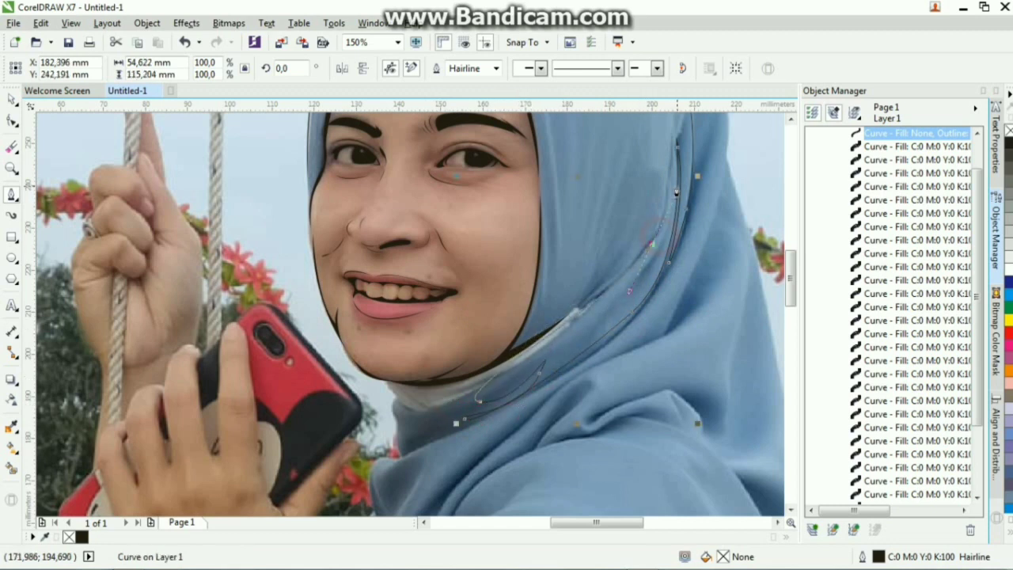
pyautogui.moveTo(599, 299)
pyautogui.mouseDown()
pyautogui.moveTo(640, 211)
pyautogui.moveTo(631, 192)
pyautogui.mouseUp()
pyautogui.moveTo(640, 111); pyautogui.dragTo(629, 166)
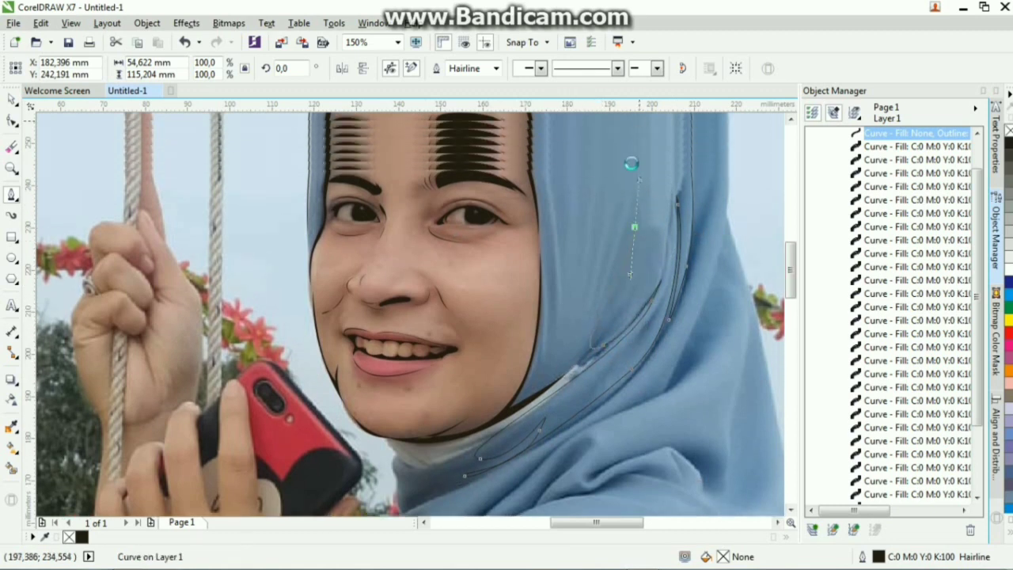
pyautogui.moveTo(578, 358); pyautogui.dragTo(550, 375)
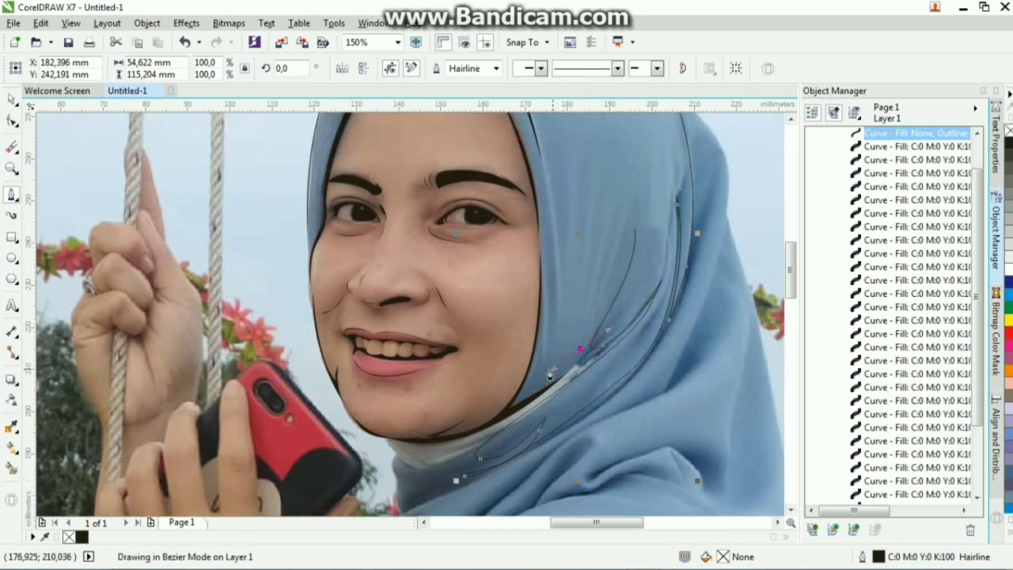
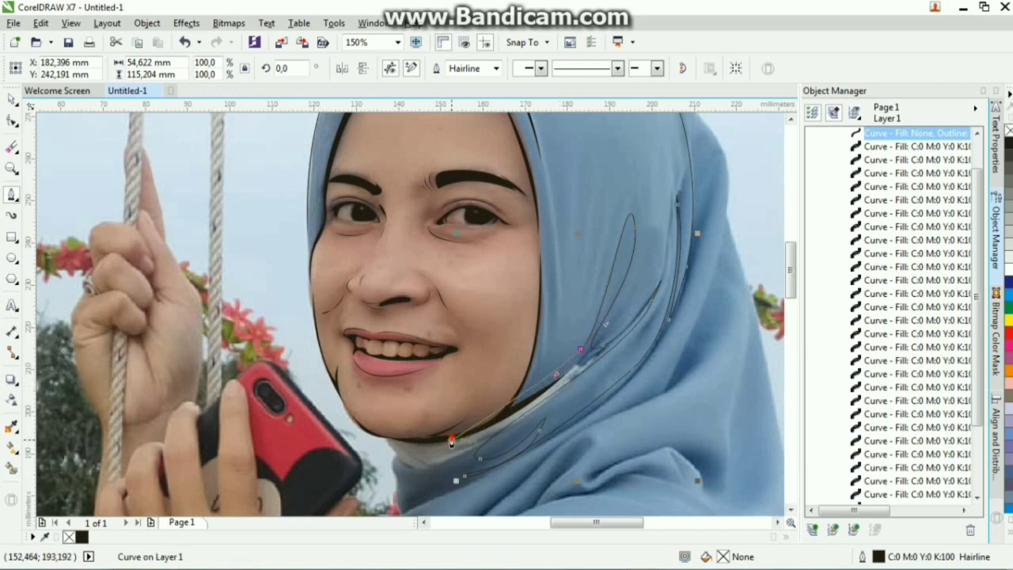
# Step: Trace the path along the underside of the chin and down the front of the neck to the headscarf's lower front corner
pyautogui.moveTo(451, 441); pyautogui.dragTo(389, 446)
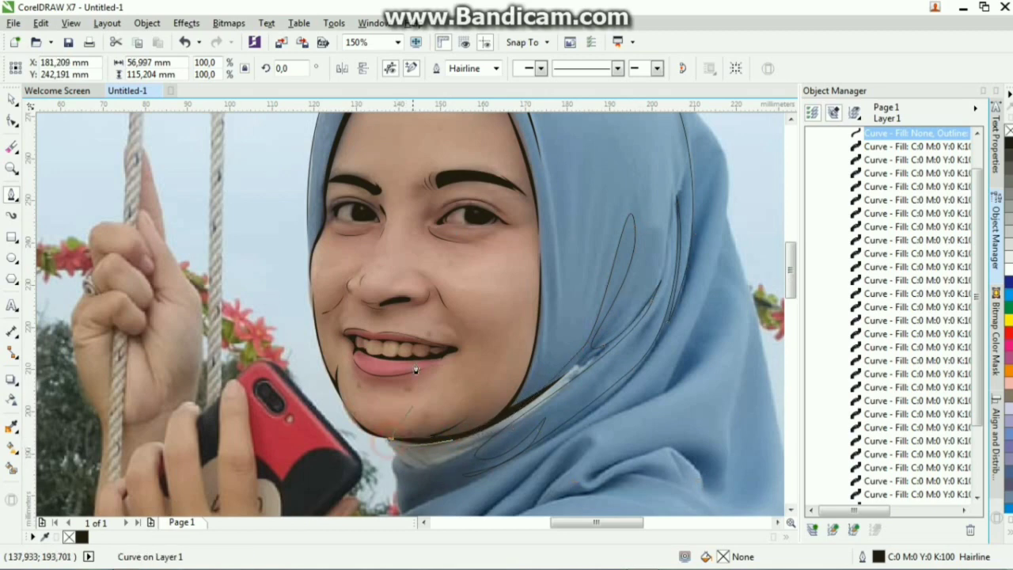
pyautogui.scroll(-2, 390, 451)
pyautogui.scroll(2, 406, 425)
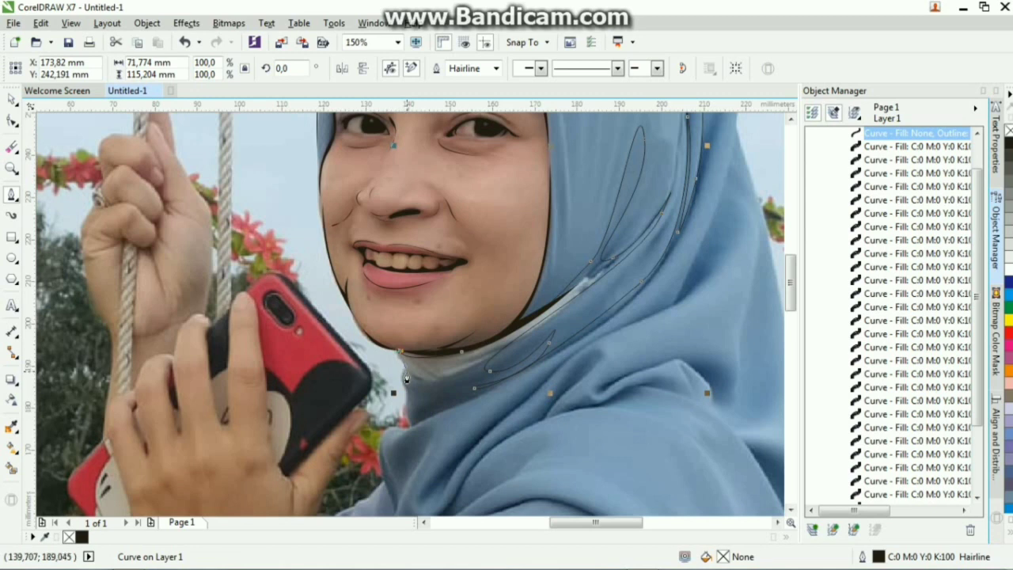
pyautogui.moveTo(406, 378); pyautogui.dragTo(417, 434)
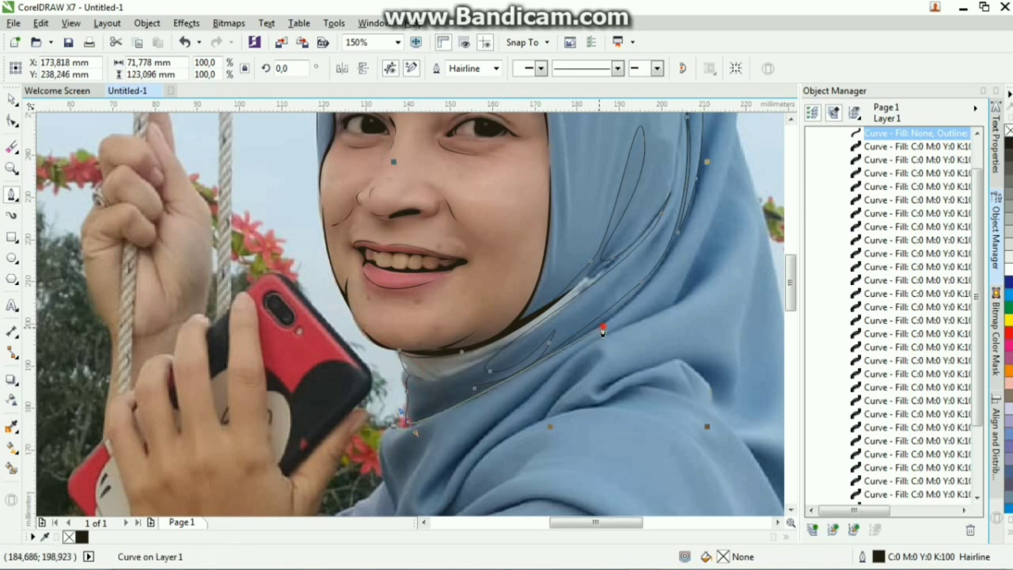
# Step: Trace the path from the neck's lower corner up the outer fold and around the bulge at the back of the headscarf
pyautogui.scroll(-2, 654, 299)
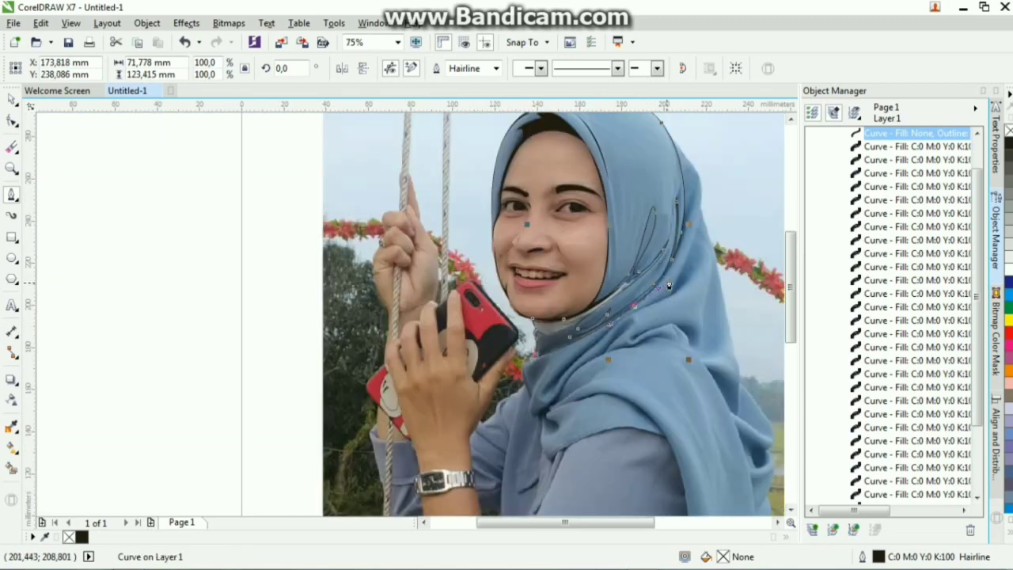
pyautogui.scroll(2, 699, 209)
pyautogui.moveTo(693, 197); pyautogui.dragTo(714, 139)
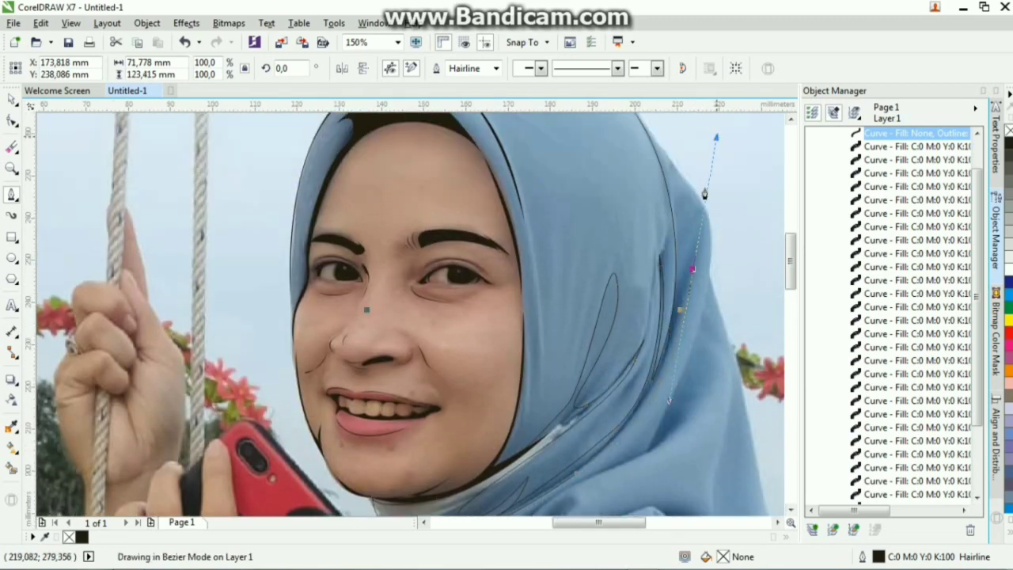
pyautogui.click(697, 311)
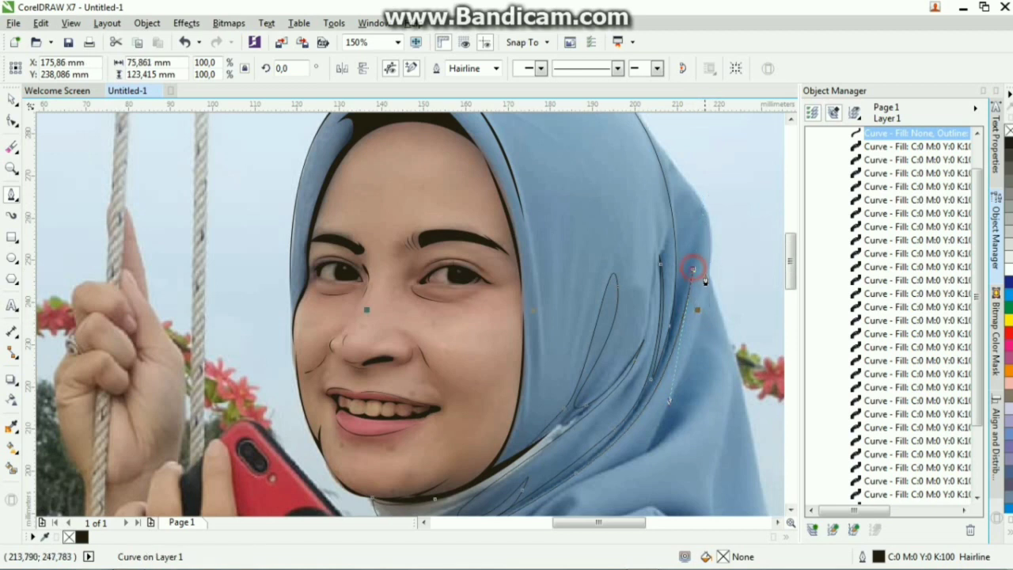
pyautogui.moveTo(705, 276); pyautogui.dragTo(702, 305)
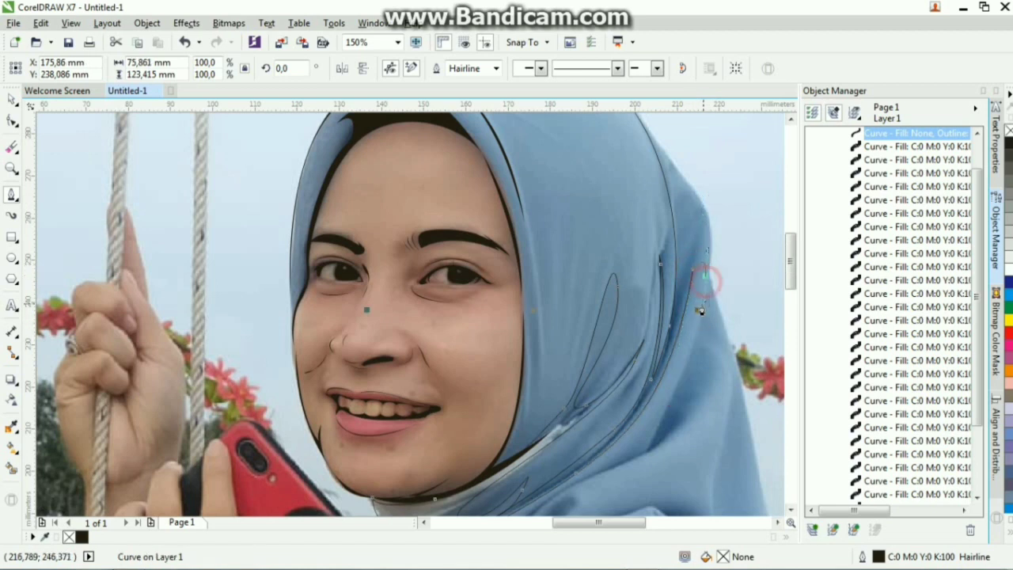
pyautogui.click(701, 201)
pyautogui.moveTo(701, 200); pyautogui.dragTo(686, 183)
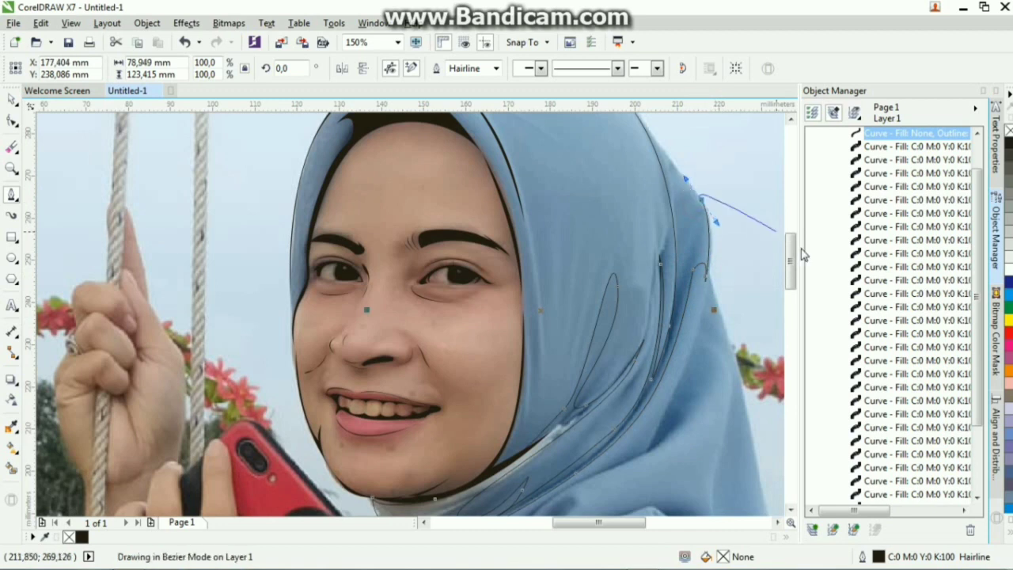
# Step: Return the path over the crown to its start, closing a shape about 79.7 mm wide and 123.8 mm tall, and fill it black
pyautogui.moveTo(794, 251); pyautogui.dragTo(795, 235)
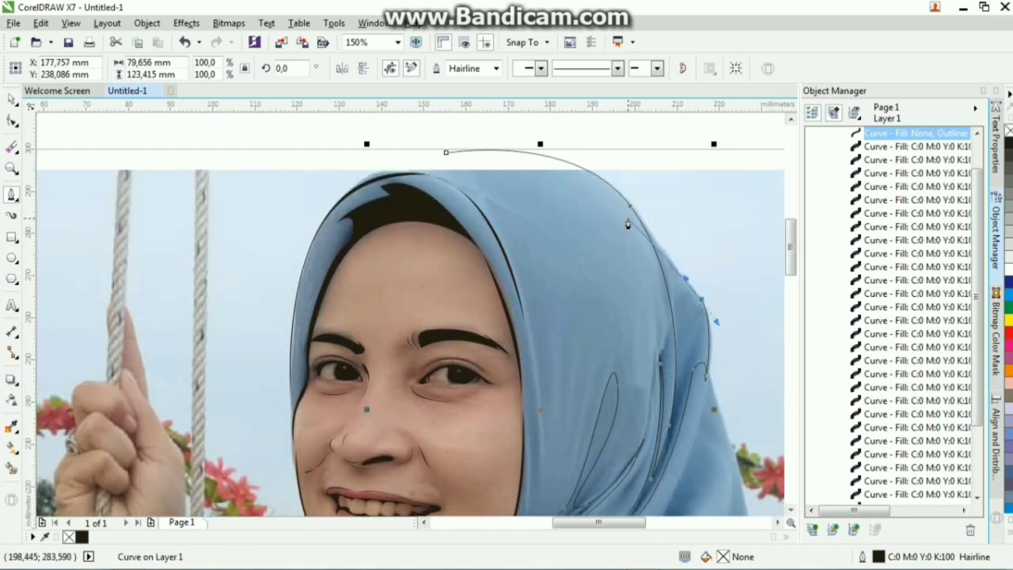
pyautogui.moveTo(655, 243); pyautogui.dragTo(643, 212)
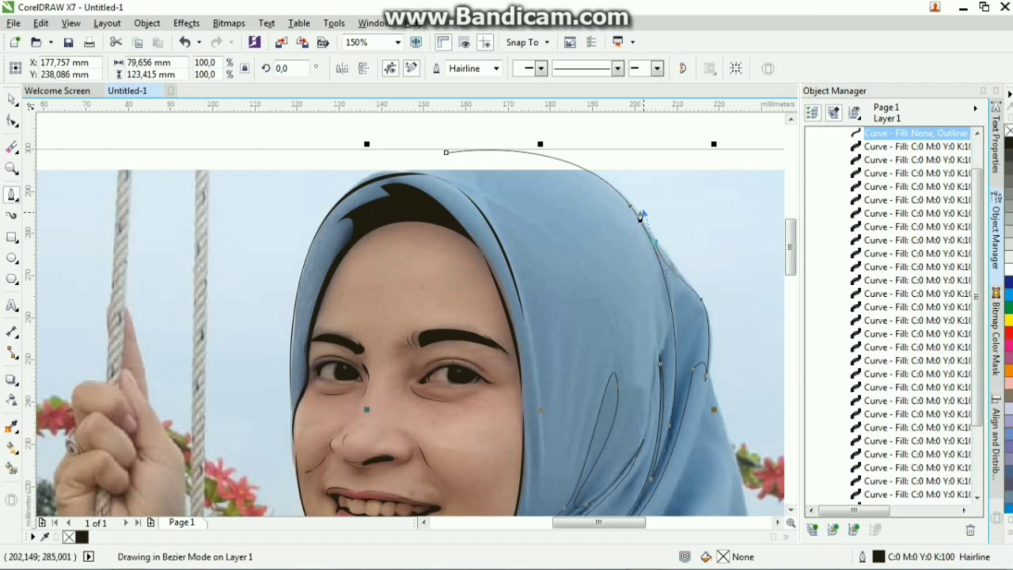
pyautogui.moveTo(447, 152); pyautogui.dragTo(600, 134)
pyautogui.click(1009, 144)
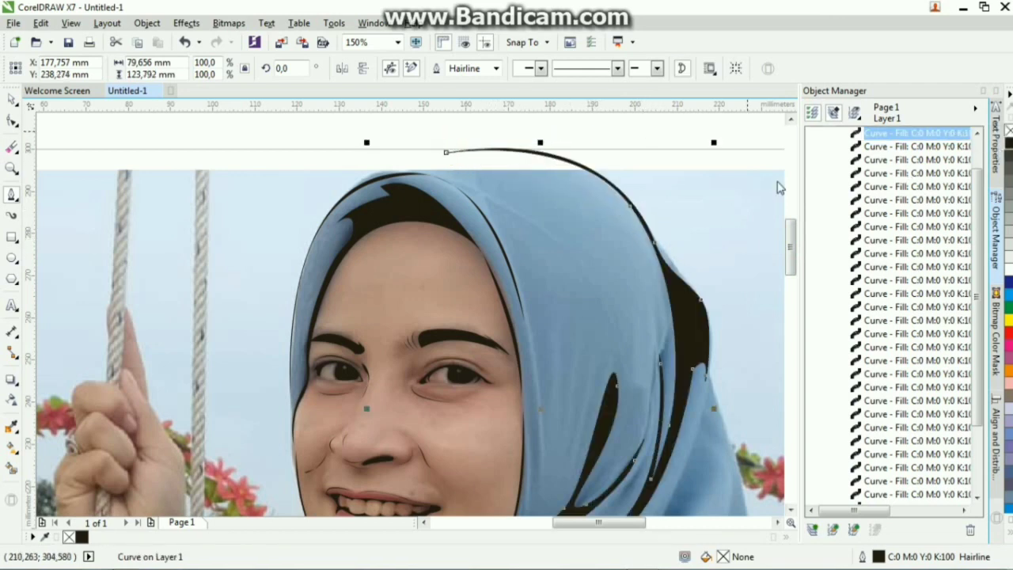
# Step: Select all the traced shapes, including the new headscarf fold shape, and remove their outlines
pyautogui.scroll(-1, 603, 152)
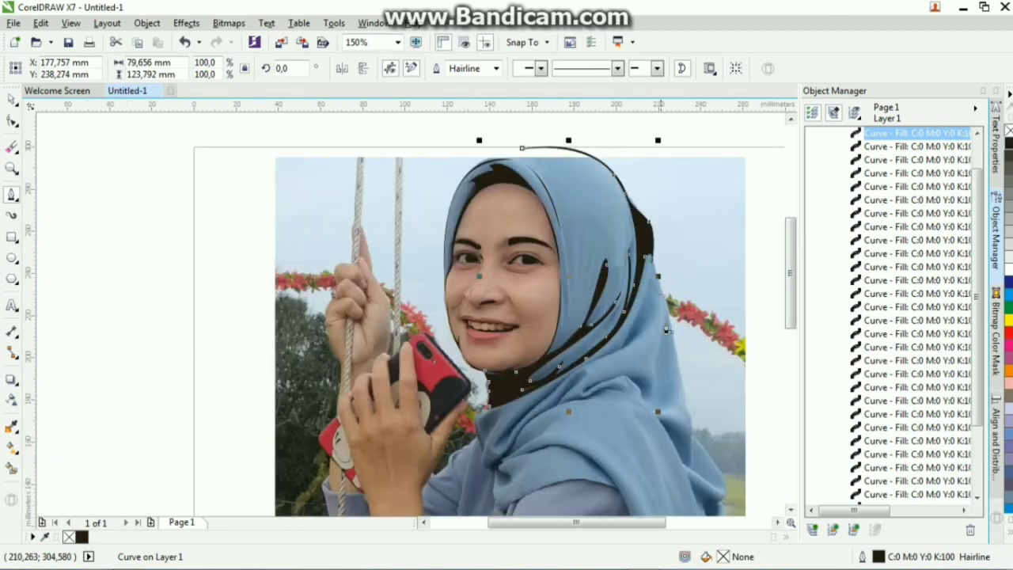
pyautogui.scroll(-1, 667, 270)
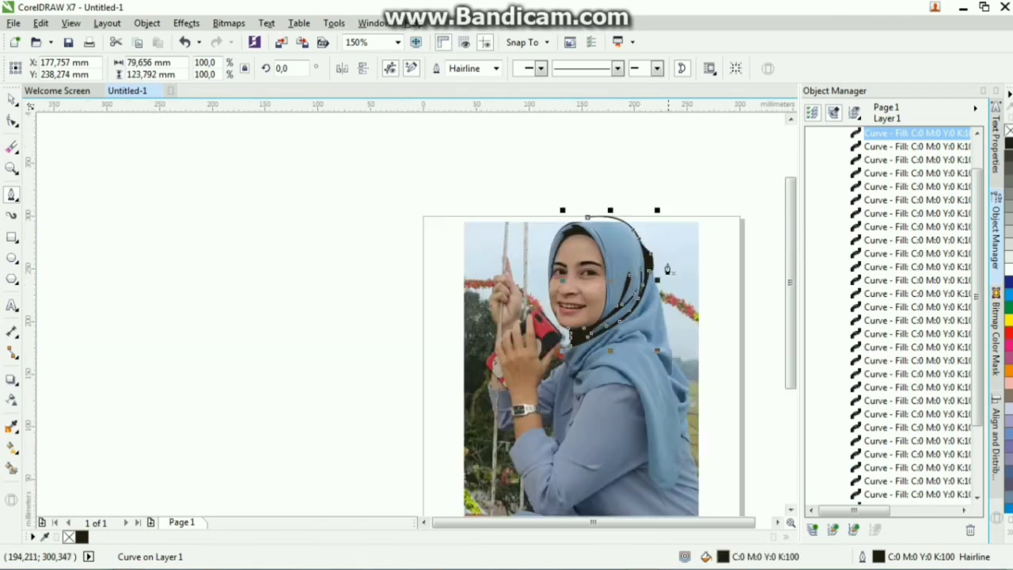
pyautogui.click(11, 97)
pyautogui.hotkey('ctrl', 'a')
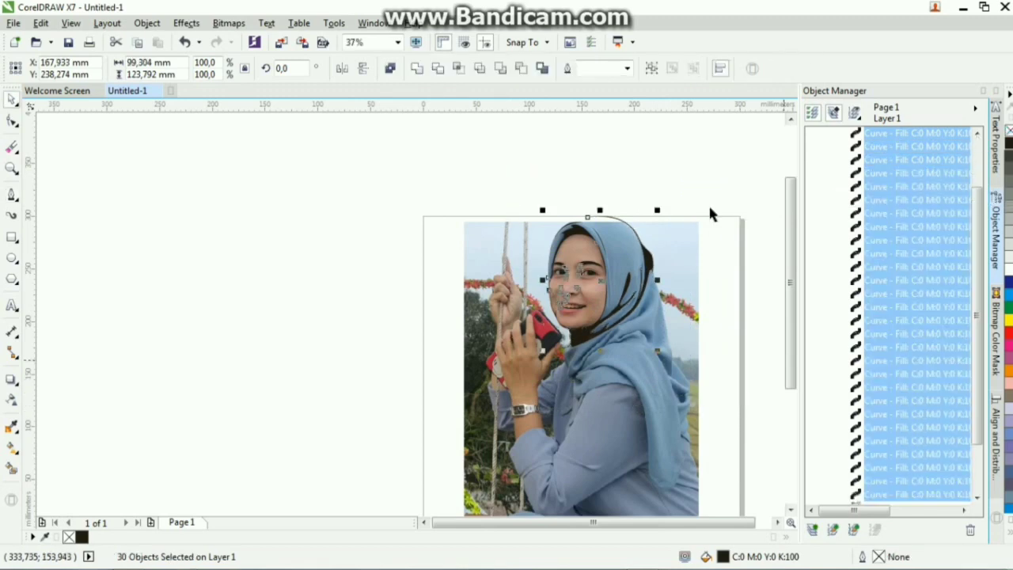
# Step: Delete the photo briefly to check the tracing with the headscarf's outer edge and folds, and undo the deletion
pyautogui.click(694, 256)
pyautogui.press('Delete')
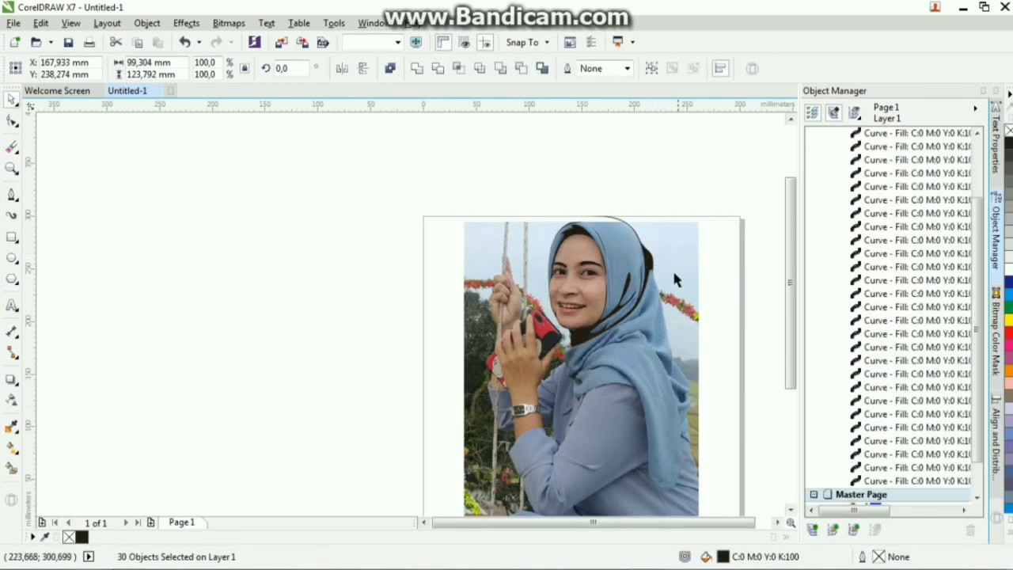
pyautogui.scroll(2, 610, 249)
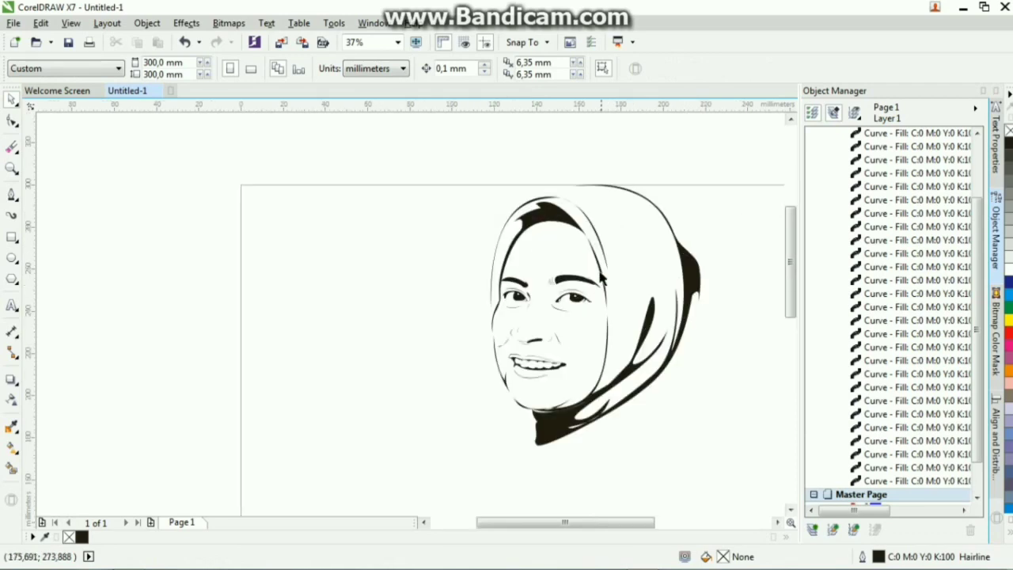
pyautogui.scroll(1, 595, 333)
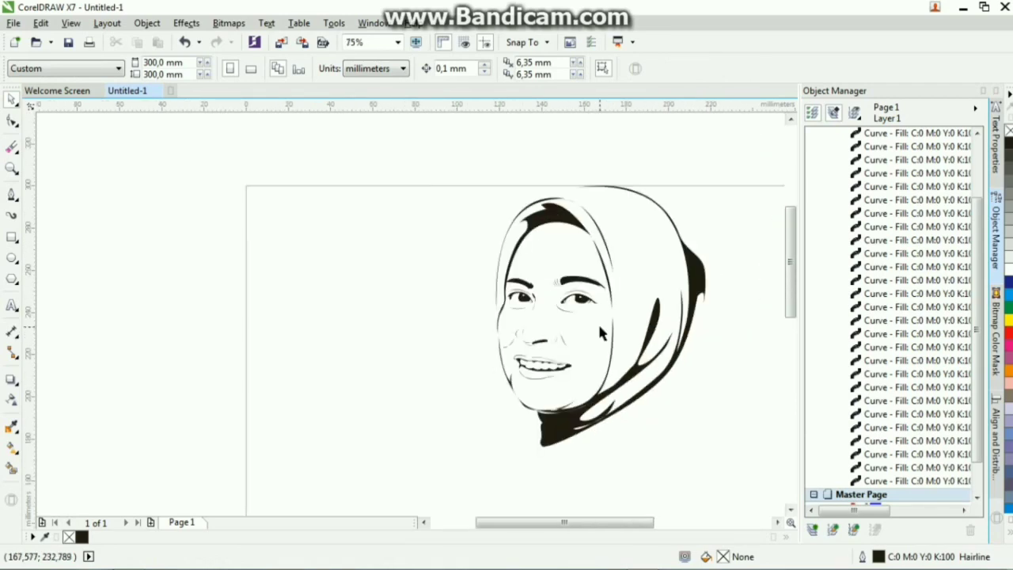
pyautogui.hotkey('ctrl', 'z')
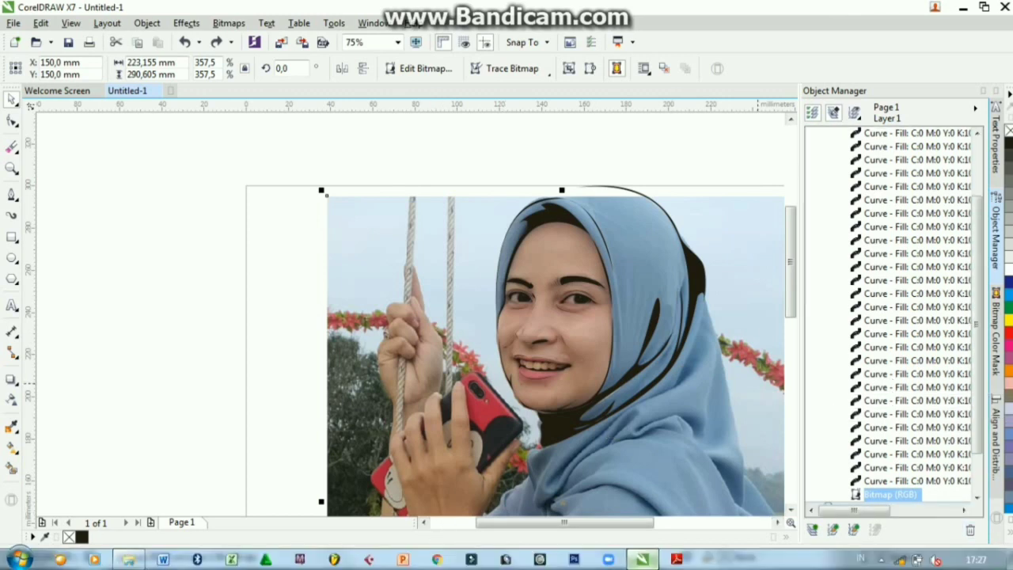
pyautogui.click(642, 559)
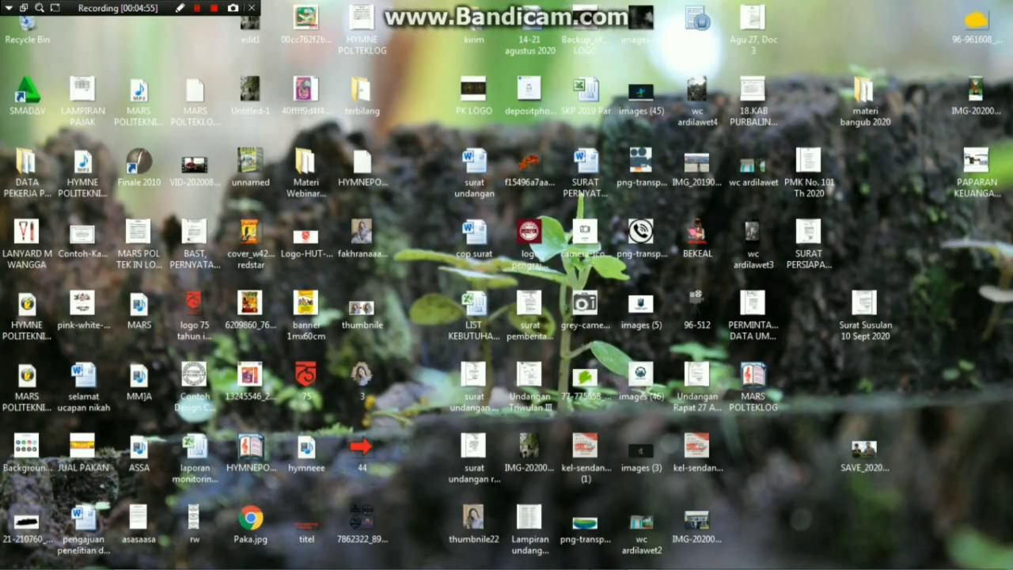
pyautogui.click(642, 559)
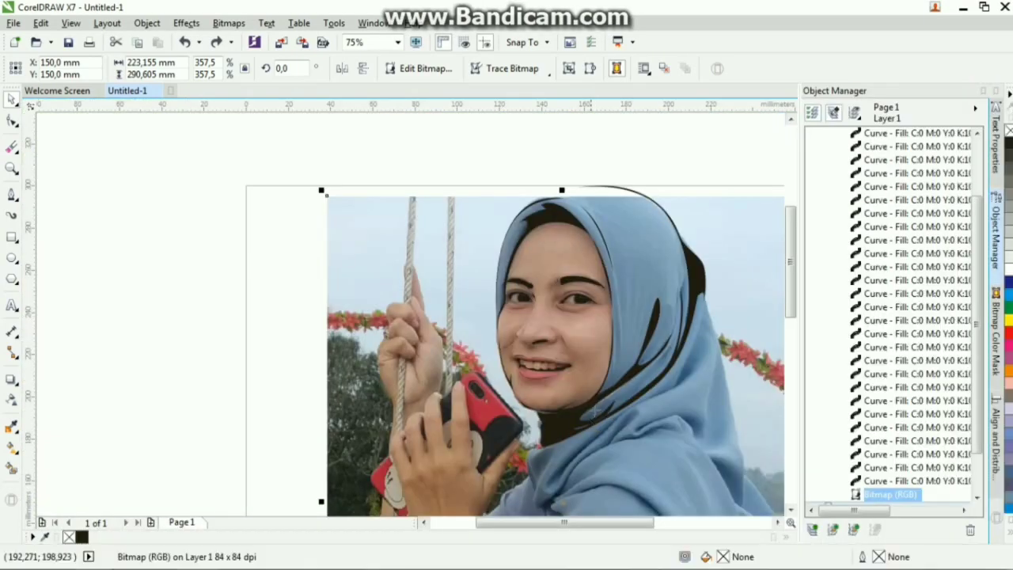
pyautogui.scroll(-3, 554, 285)
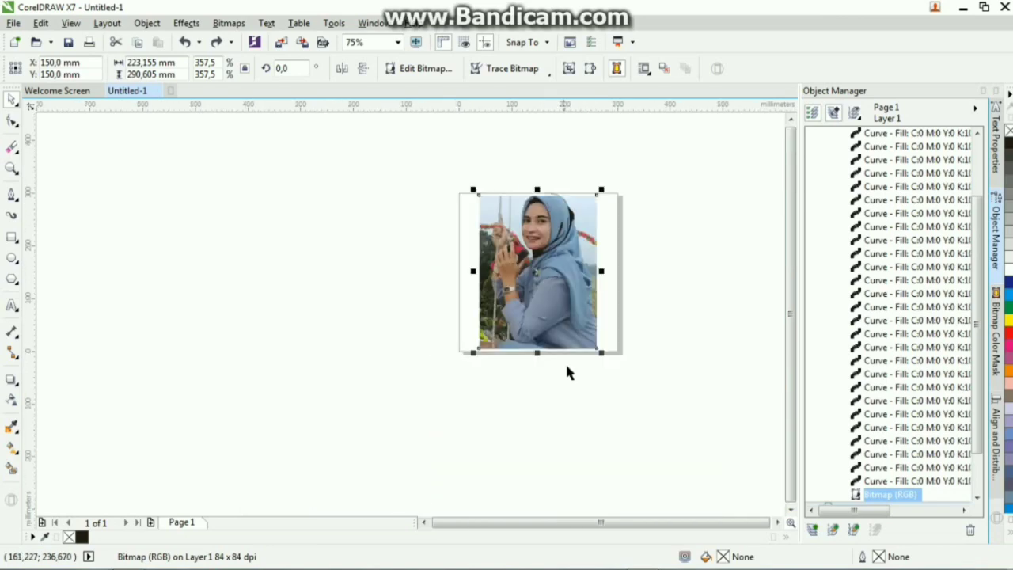
# Step: Start a Pen tool path at the back fold level with the mouth and trace it down the headscarf to a rounded loop below the neck
pyautogui.scroll(4, 562, 257)
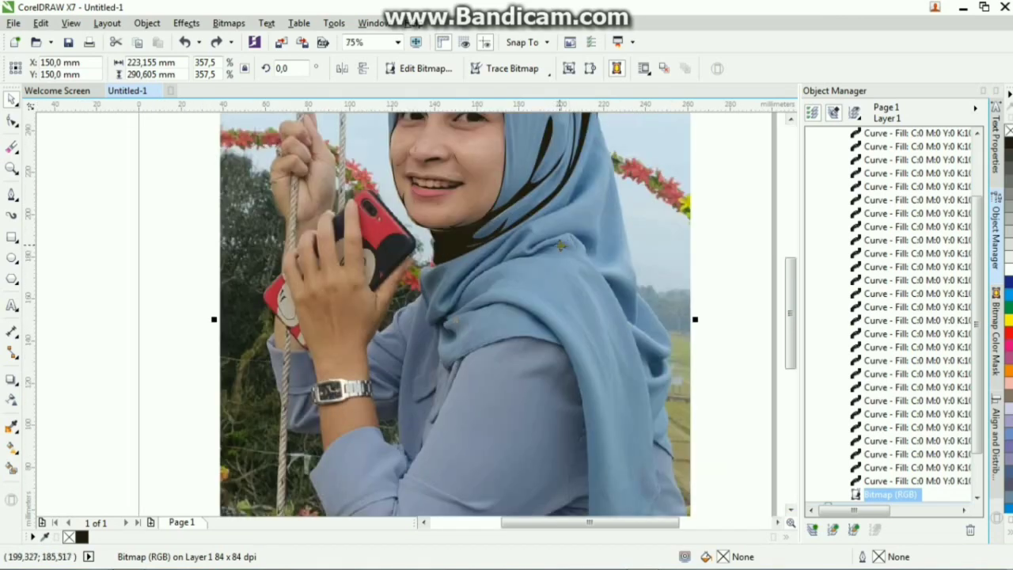
pyautogui.click(12, 193)
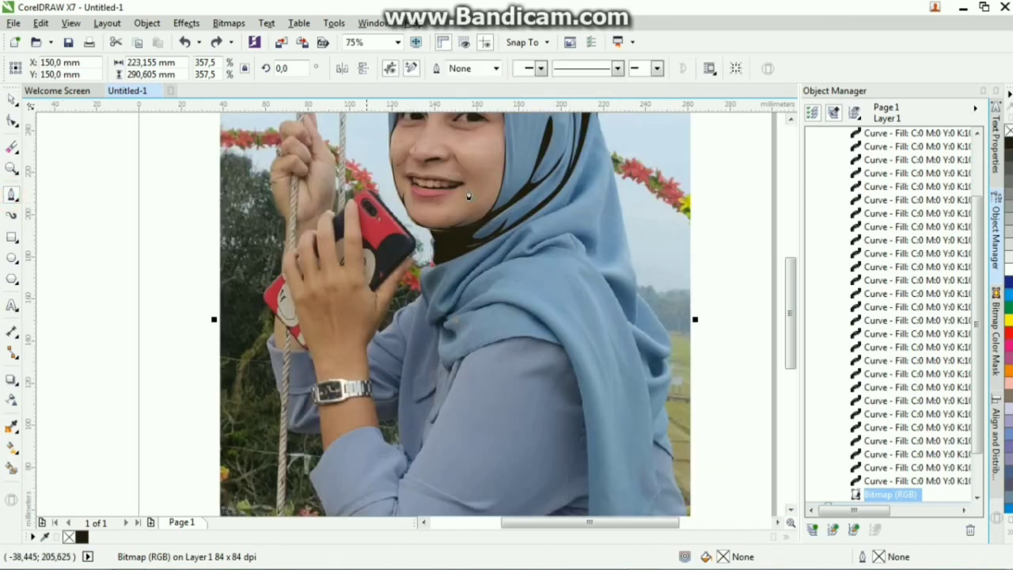
pyautogui.click(562, 207)
pyautogui.click(589, 160)
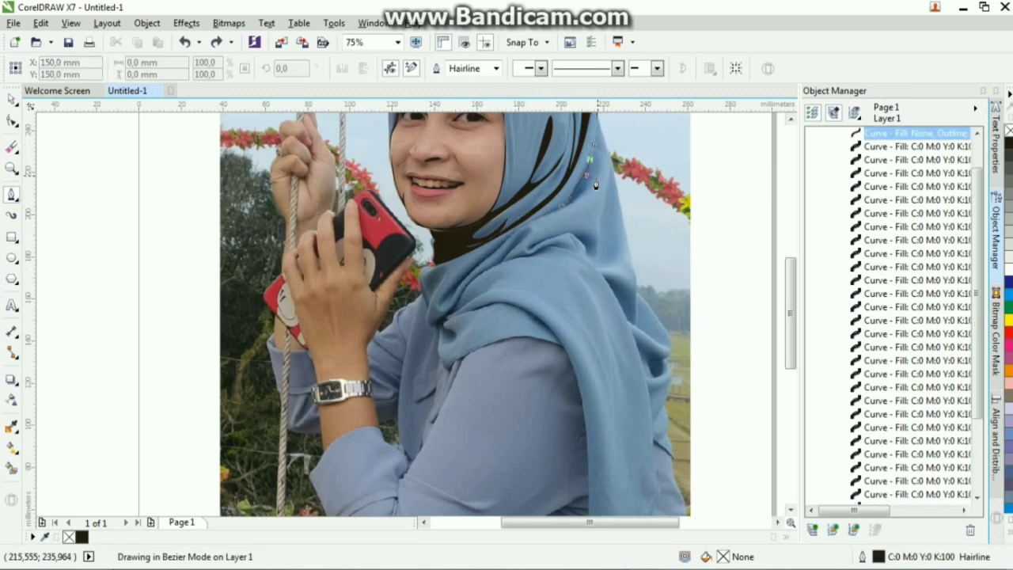
pyautogui.moveTo(558, 210); pyautogui.dragTo(516, 239)
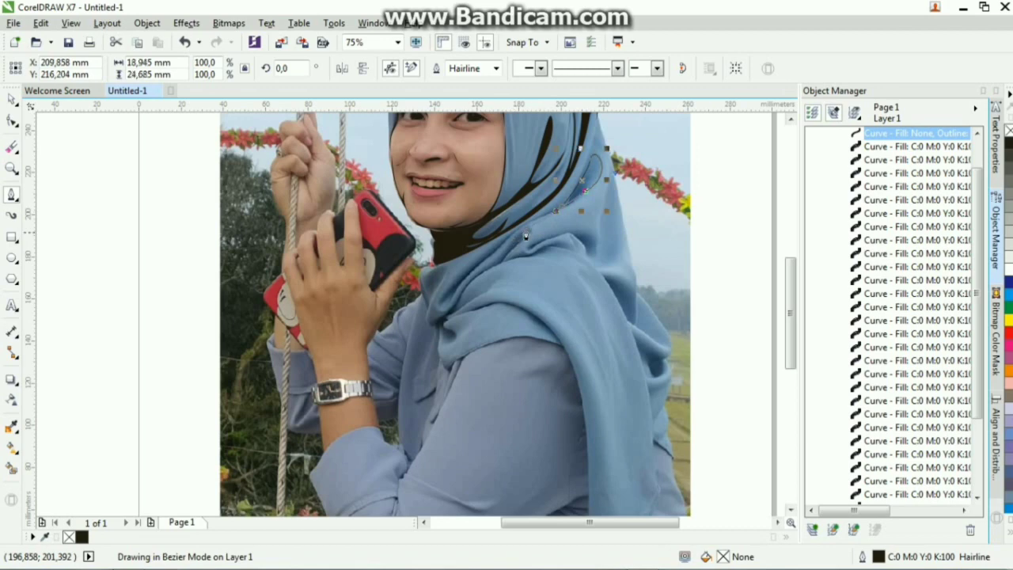
pyautogui.scroll(2, 535, 240)
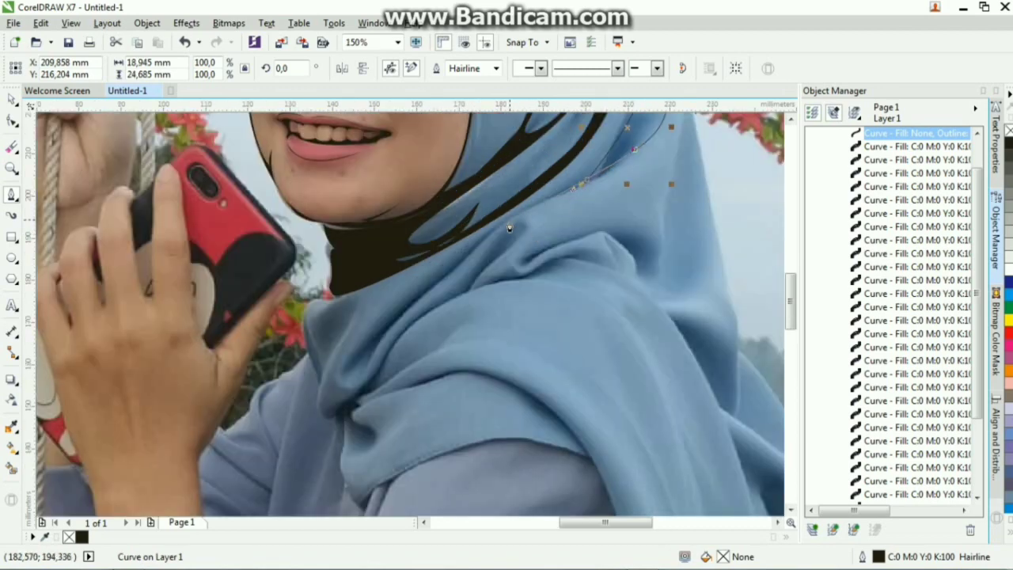
pyautogui.moveTo(480, 247); pyautogui.dragTo(457, 268)
pyautogui.moveTo(385, 334); pyautogui.dragTo(322, 370)
pyautogui.moveTo(375, 336); pyautogui.dragTo(379, 334)
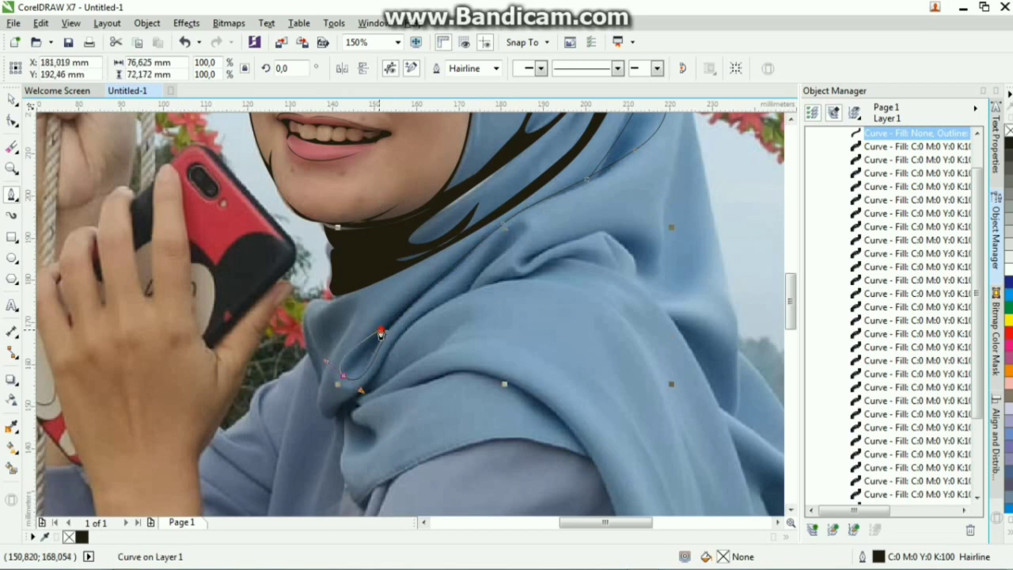
# Step: Return the path up along the fold to its start, closing a shape about 77.7 mm wide and 72.2 mm tall, and fill it black
pyautogui.click(476, 246)
pyautogui.scroll(1, 475, 245)
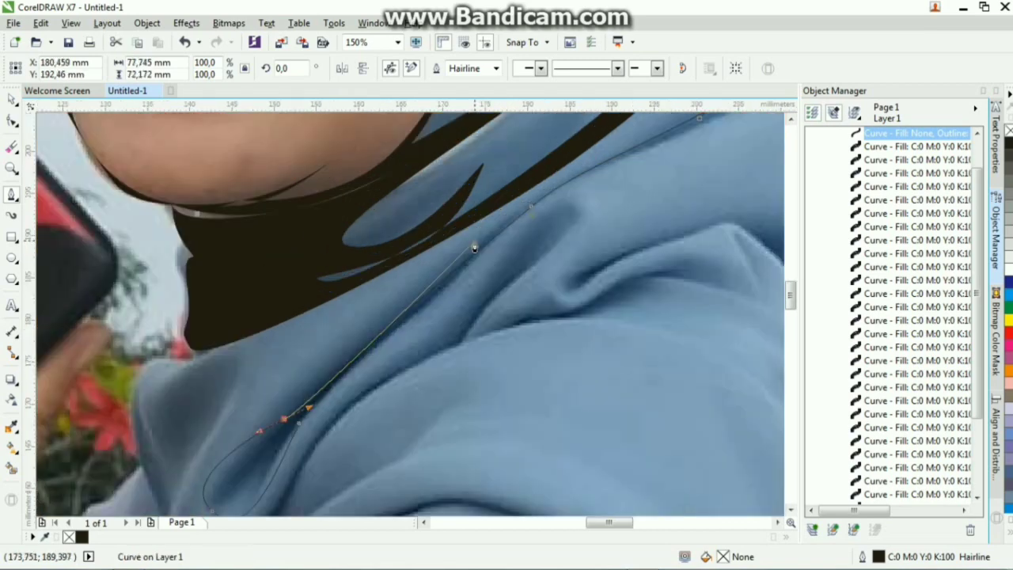
pyautogui.scroll(-3, 581, 241)
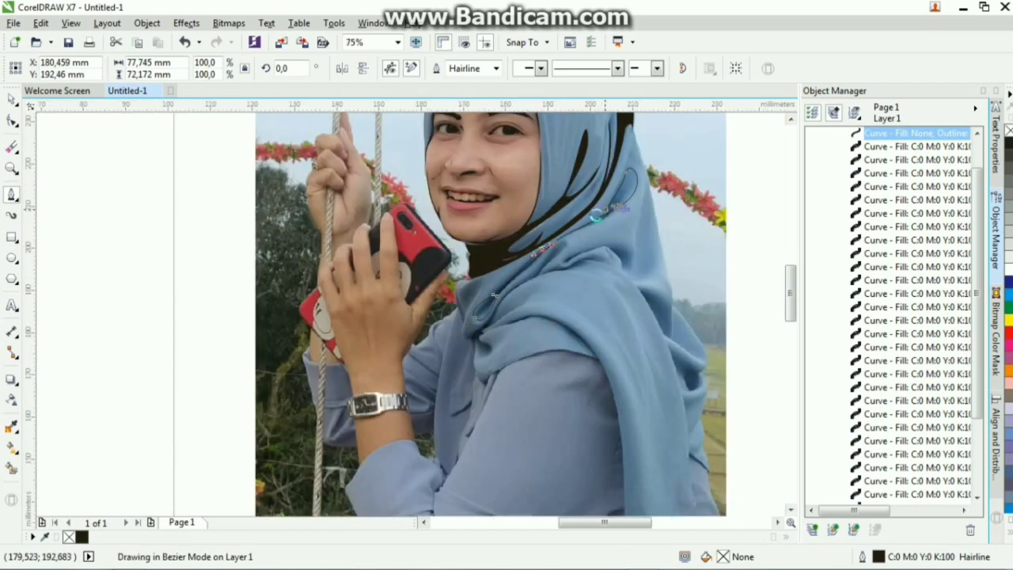
pyautogui.scroll(2, 581, 241)
pyautogui.moveTo(586, 246); pyautogui.dragTo(591, 270)
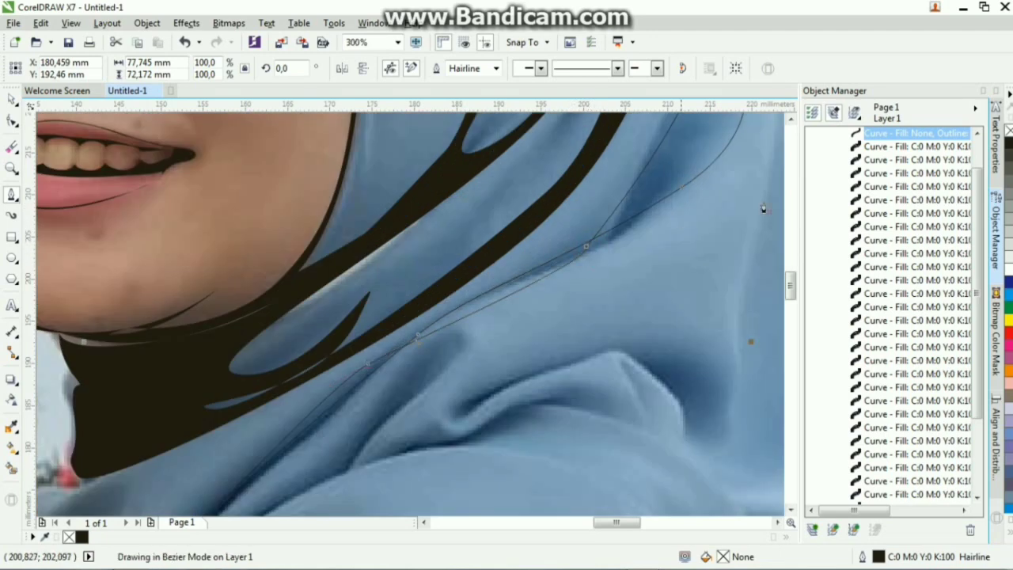
pyautogui.scroll(-2, 670, 180)
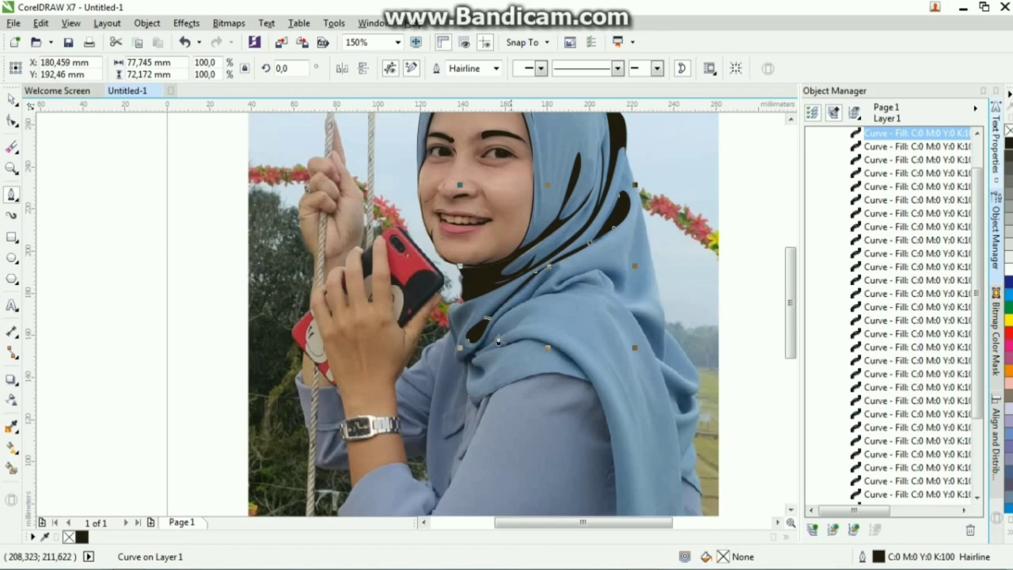
# Step: Start a new path at the headscarf's front edge below the neck and trace it under the gathered fold and up toward the shoulder
pyautogui.scroll(3, 498, 342)
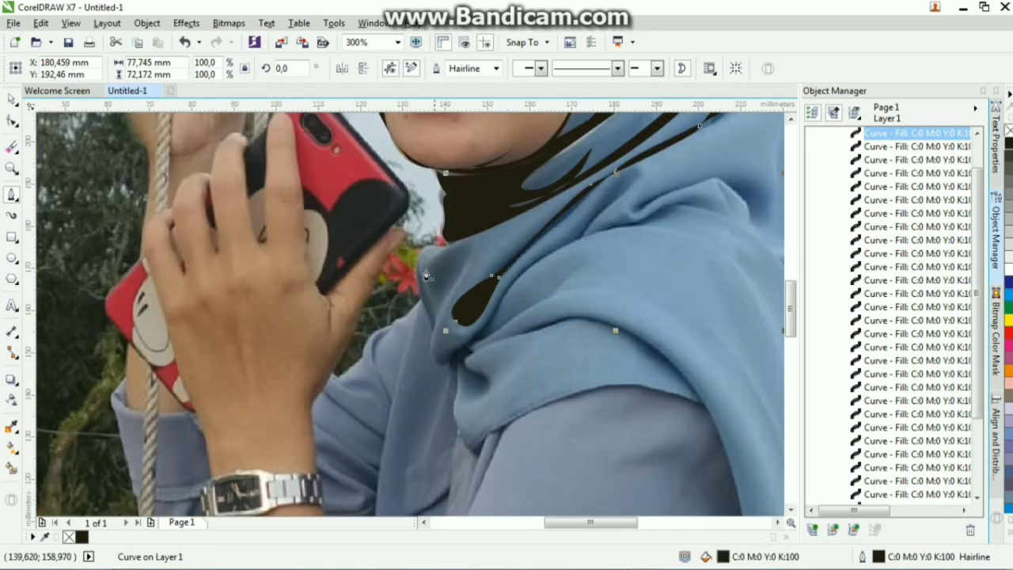
pyautogui.click(420, 258)
pyautogui.click(424, 297)
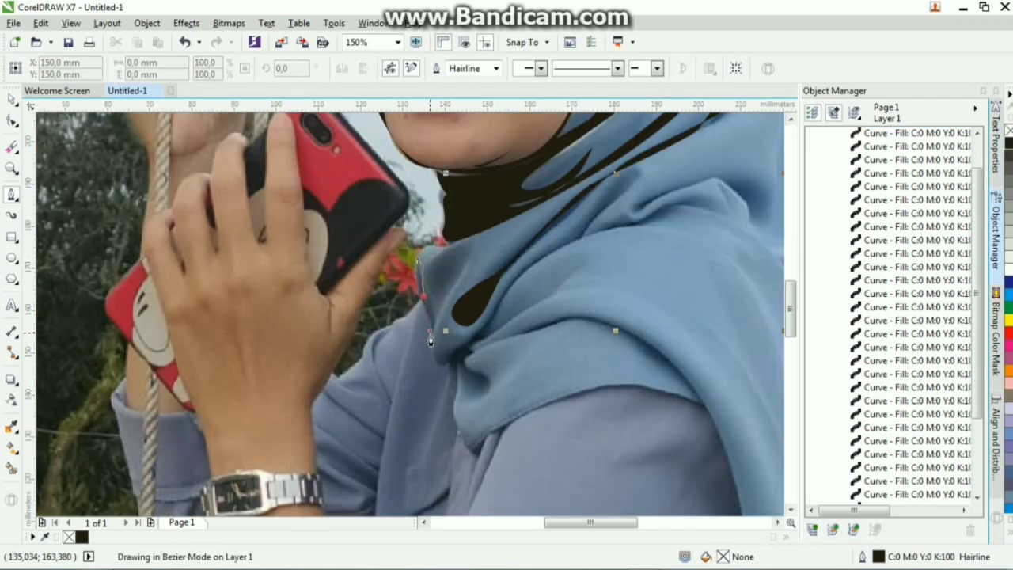
pyautogui.moveTo(430, 333); pyautogui.dragTo(513, 279)
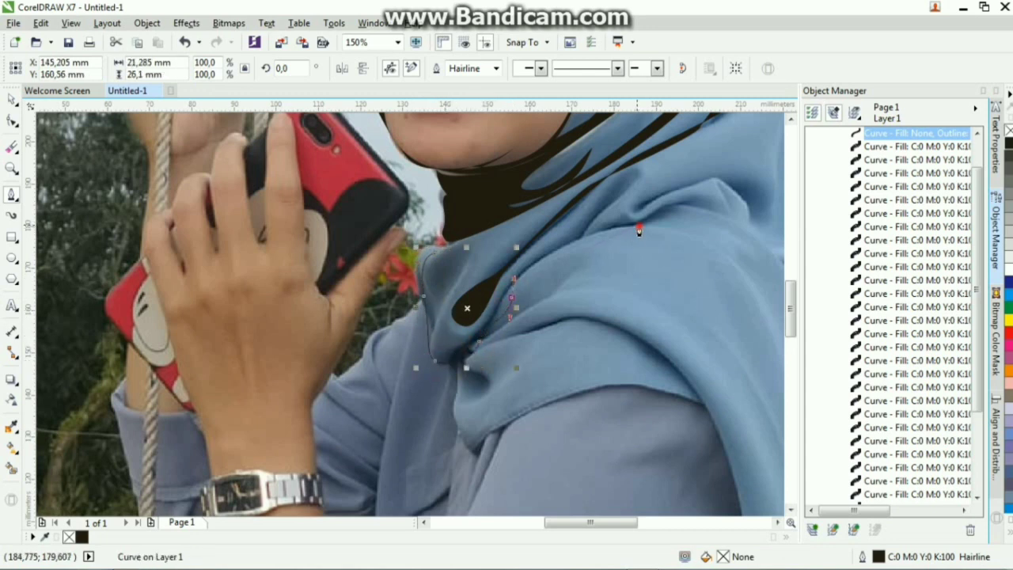
pyautogui.moveTo(639, 230); pyautogui.dragTo(694, 243)
# Step: Extend the path with rounded lobes around the shadowed folds above the shoulder, including the upper fold near the neck
pyautogui.scroll(-1, 694, 242)
pyautogui.scroll(2, 674, 233)
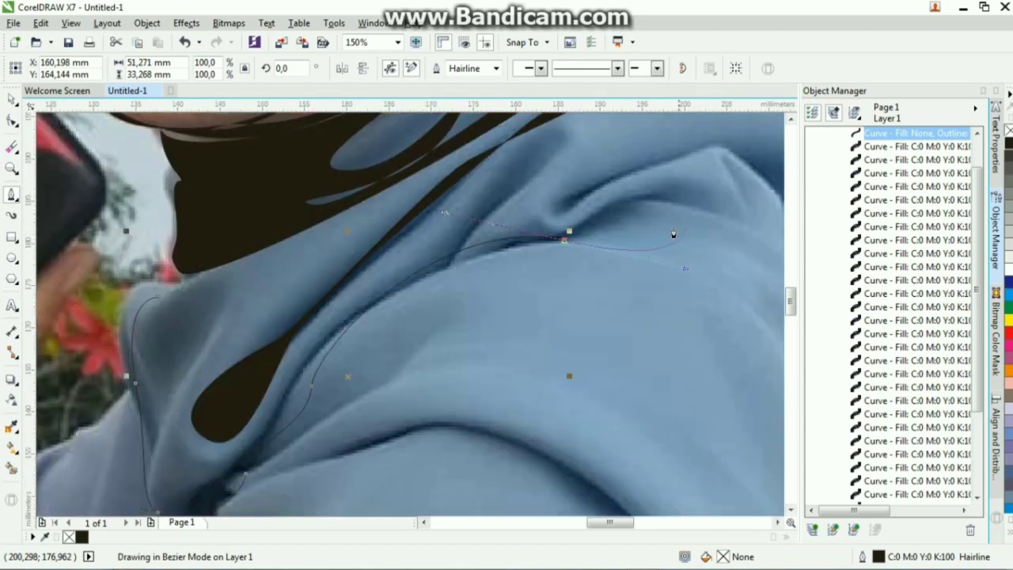
pyautogui.scroll(-1, 674, 234)
pyautogui.moveTo(625, 214); pyautogui.dragTo(627, 209)
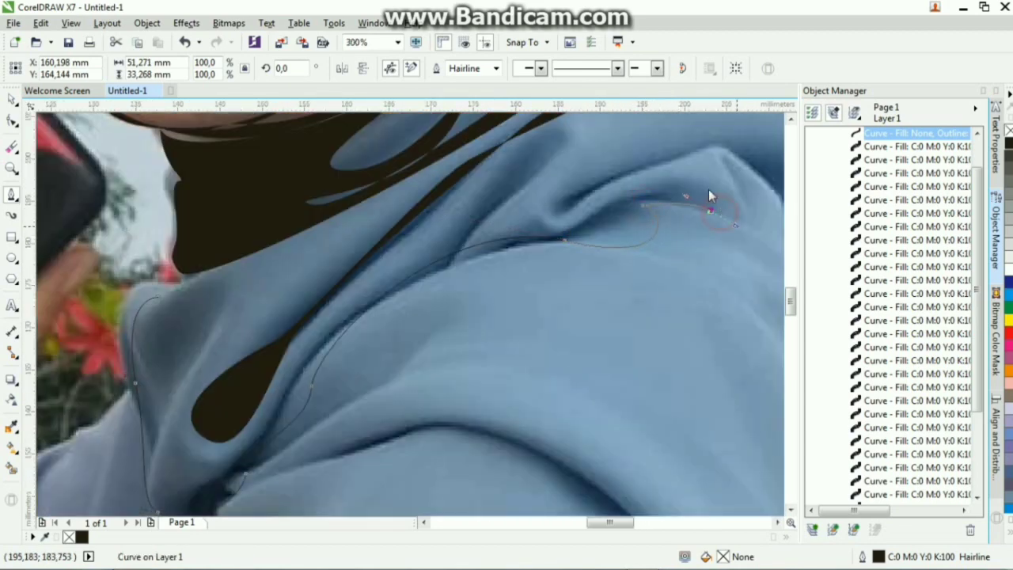
pyautogui.moveTo(570, 223); pyautogui.dragTo(511, 232)
pyautogui.moveTo(456, 244); pyautogui.dragTo(386, 276)
pyautogui.click(562, 151)
# Step: Trace the path back down around the chest loop to its start, closing a shape about 69.8 mm wide and 45.2 mm tall, and fill it black
pyautogui.moveTo(309, 356); pyautogui.dragTo(301, 379)
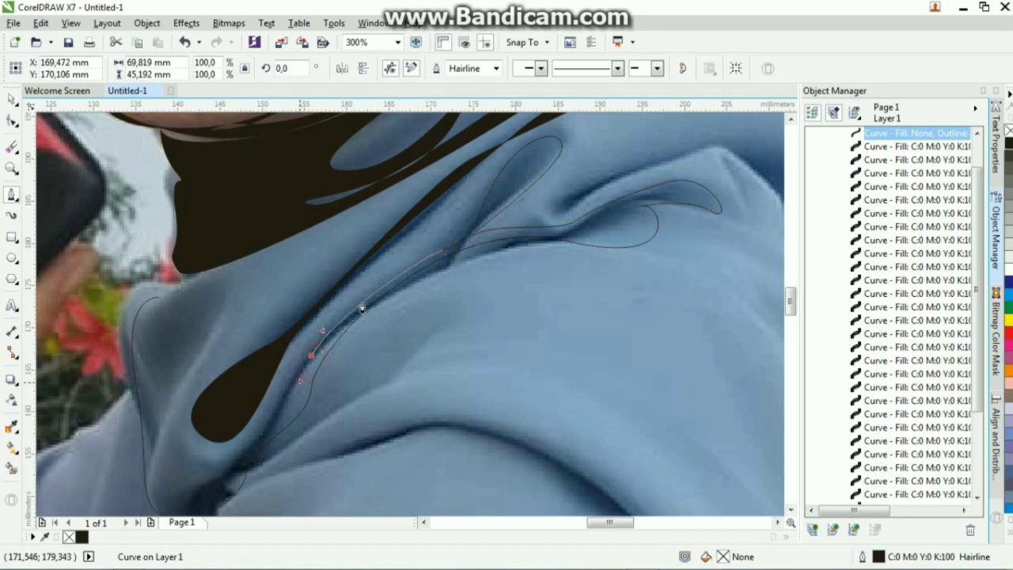
pyautogui.scroll(-1, 356, 312)
pyautogui.scroll(1, 298, 364)
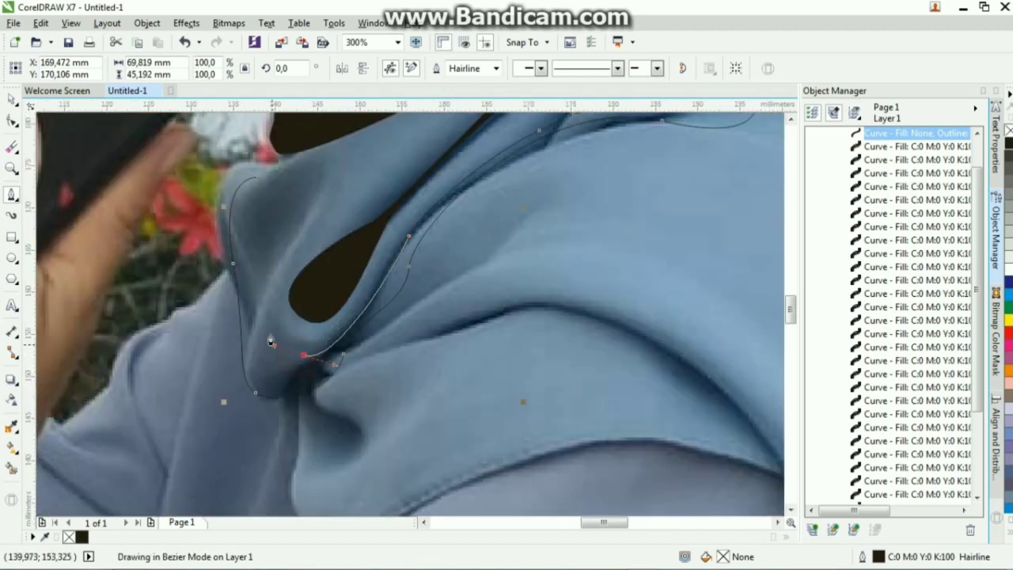
pyautogui.moveTo(267, 289); pyautogui.dragTo(299, 252)
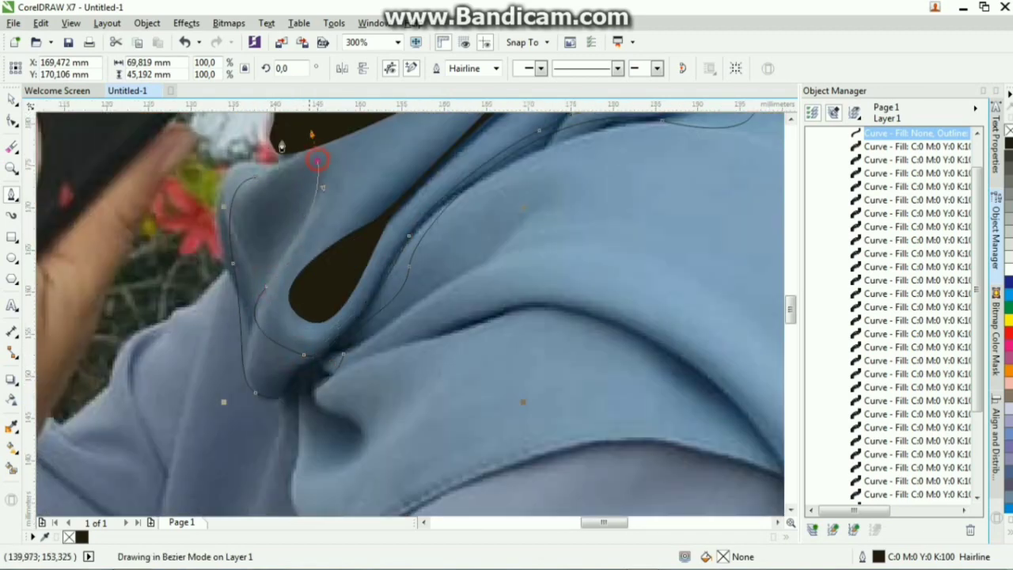
pyautogui.moveTo(256, 178); pyautogui.dragTo(244, 184)
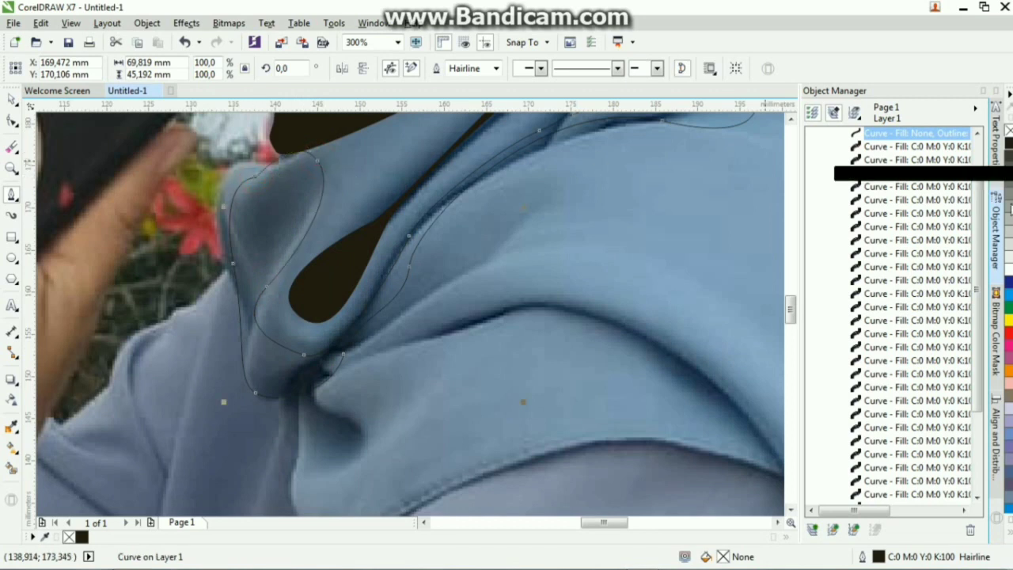
pyautogui.click(1008, 142)
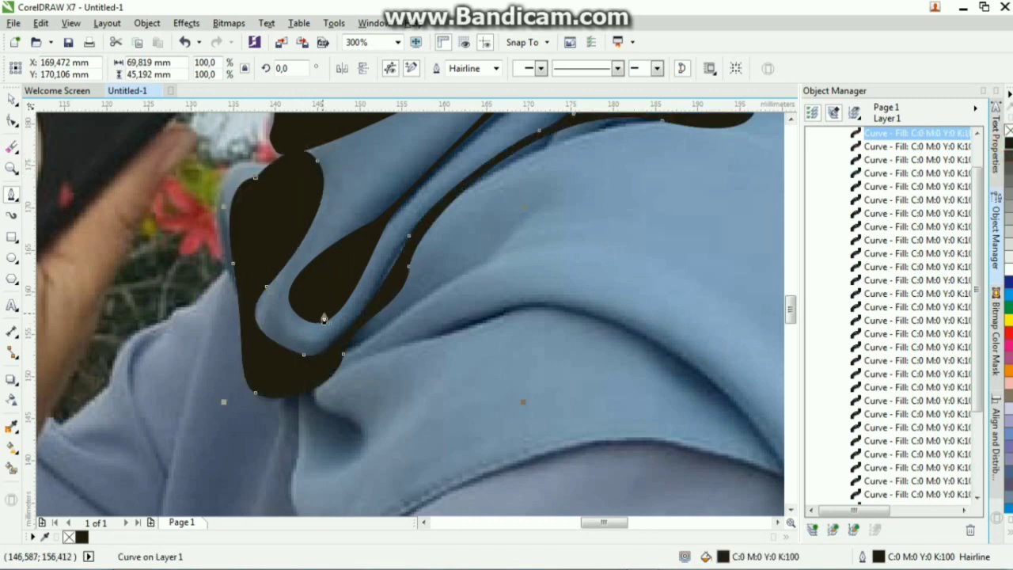
# Step: Trace a new path down the headscarf's outer back edge and around the triangular shadow fold behind the shoulder
pyautogui.scroll(-3, 328, 306)
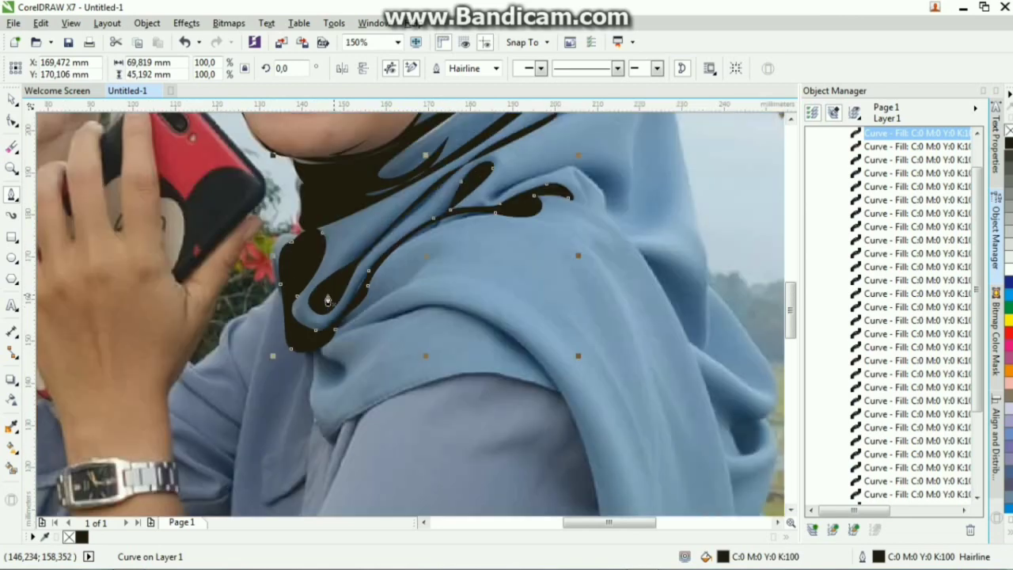
pyautogui.scroll(3, 459, 230)
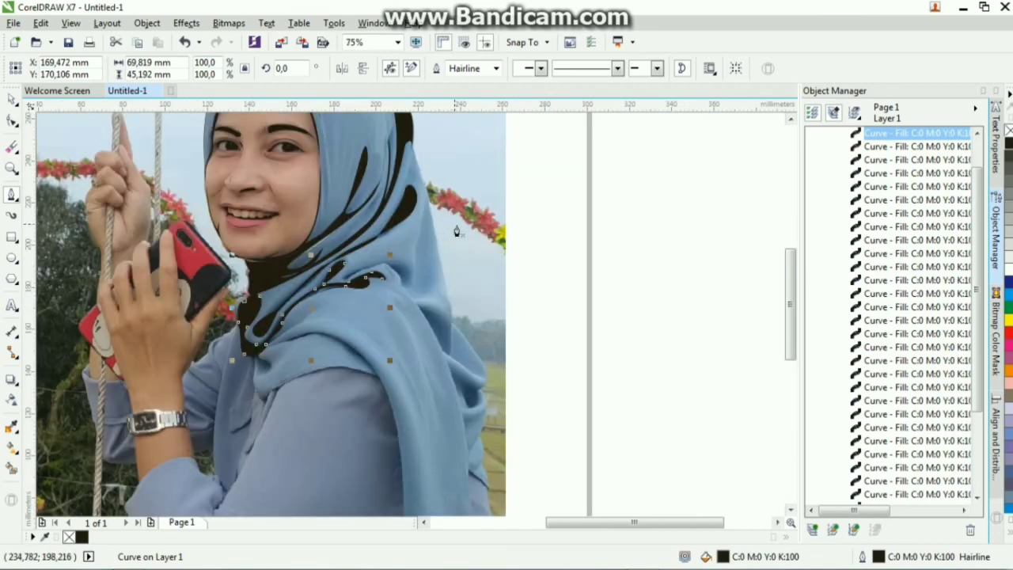
pyautogui.click(419, 166)
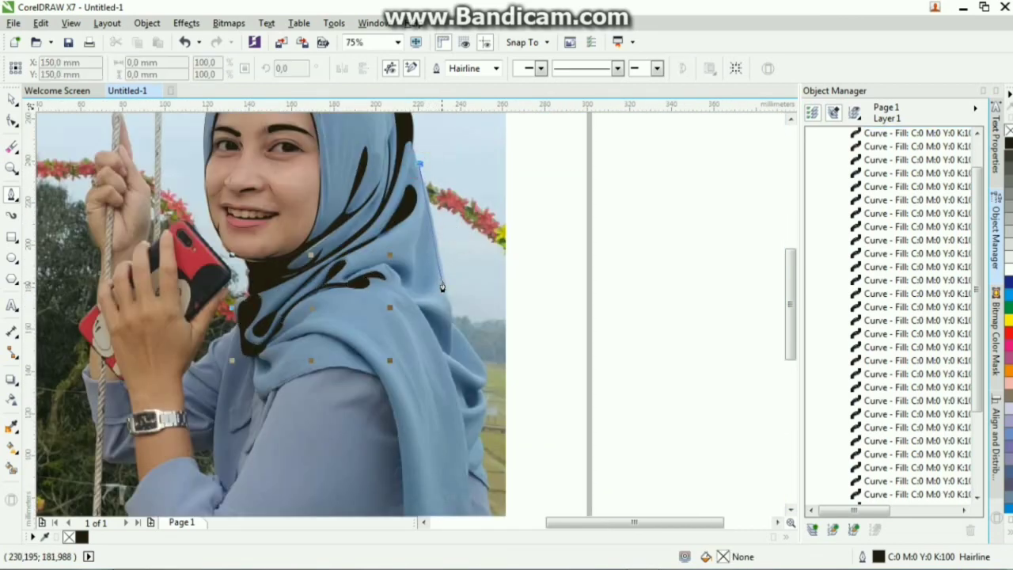
pyautogui.click(442, 283)
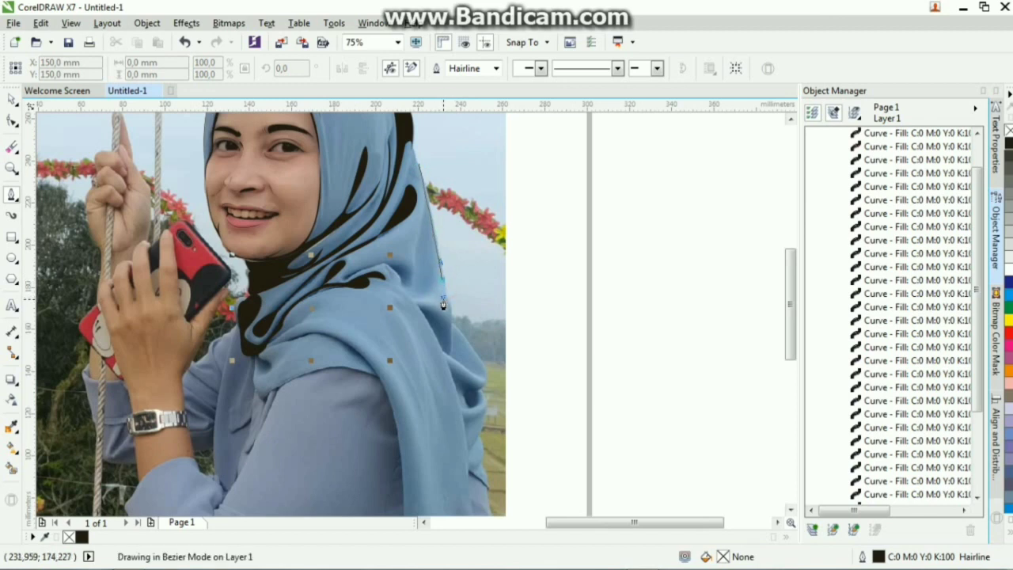
pyautogui.click(448, 316)
pyautogui.doubleClick(417, 306)
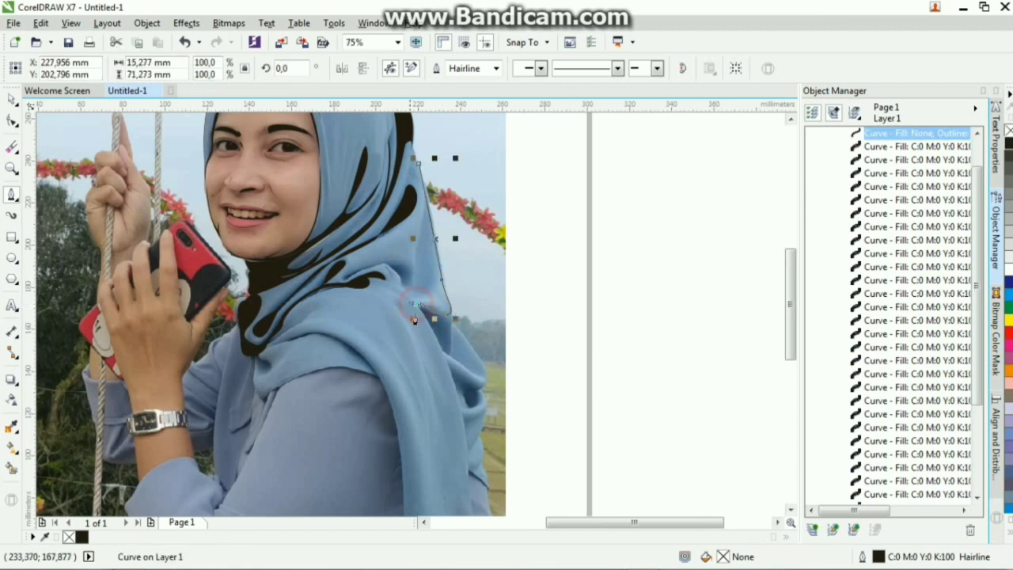
pyautogui.click(447, 353)
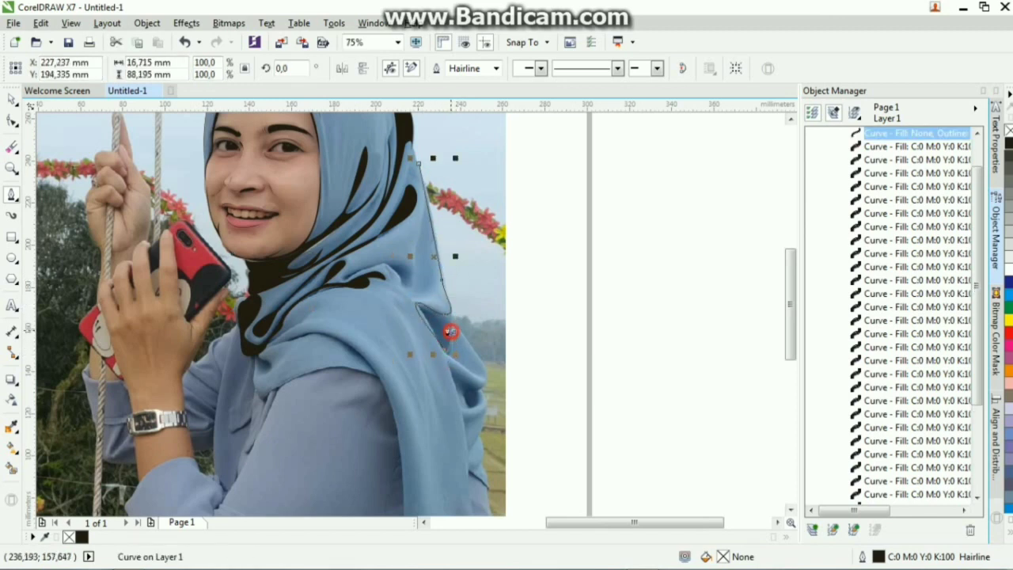
pyautogui.click(452, 320)
# Step: Return the path up the back edge to its start, closing a shape about 18.5 mm wide and 90 mm tall, and fill it black
pyautogui.scroll(1, 453, 303)
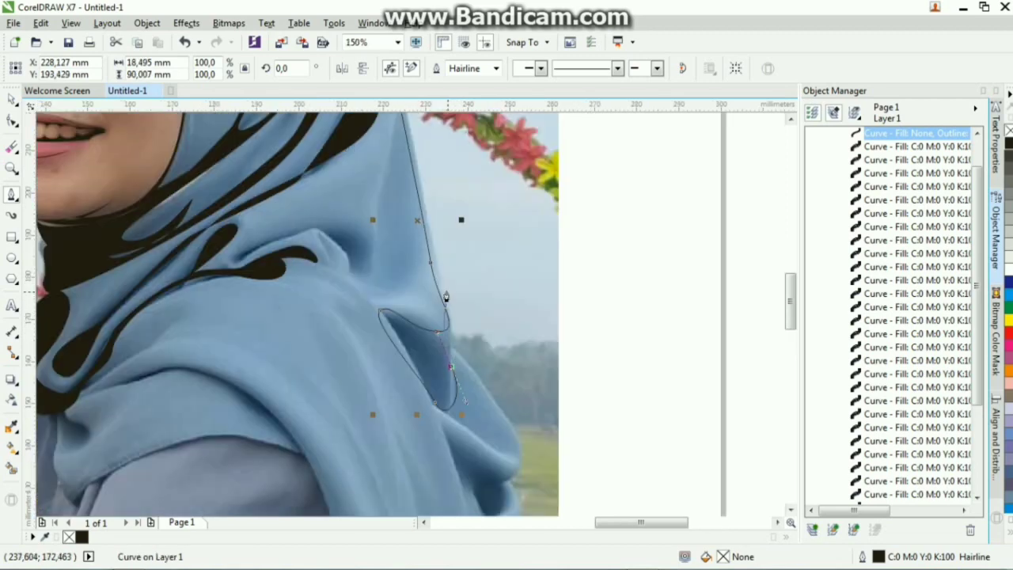
pyautogui.click(434, 272)
pyautogui.scroll(-2, 416, 187)
pyautogui.scroll(2, 426, 215)
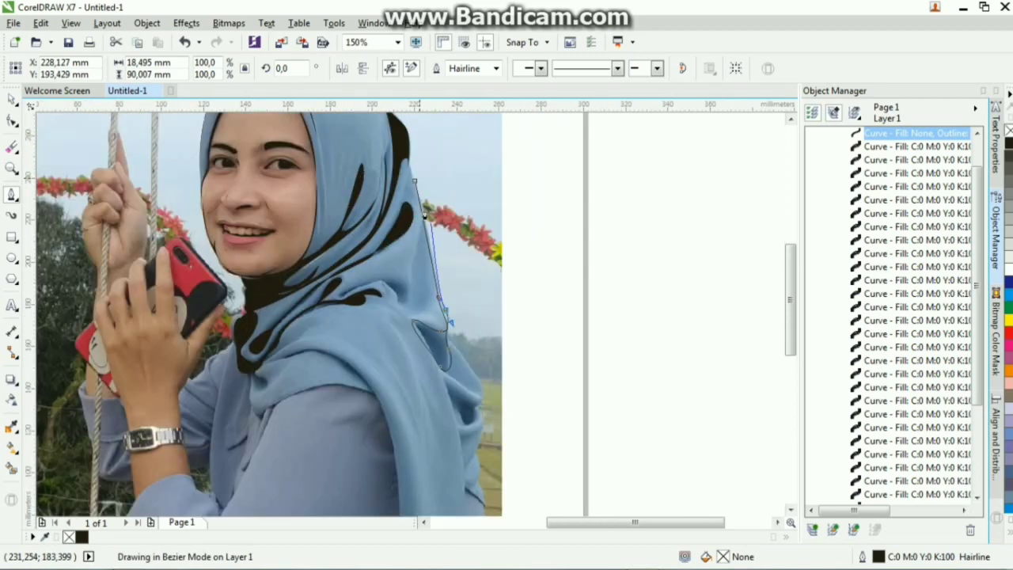
pyautogui.moveTo(407, 154); pyautogui.dragTo(424, 192)
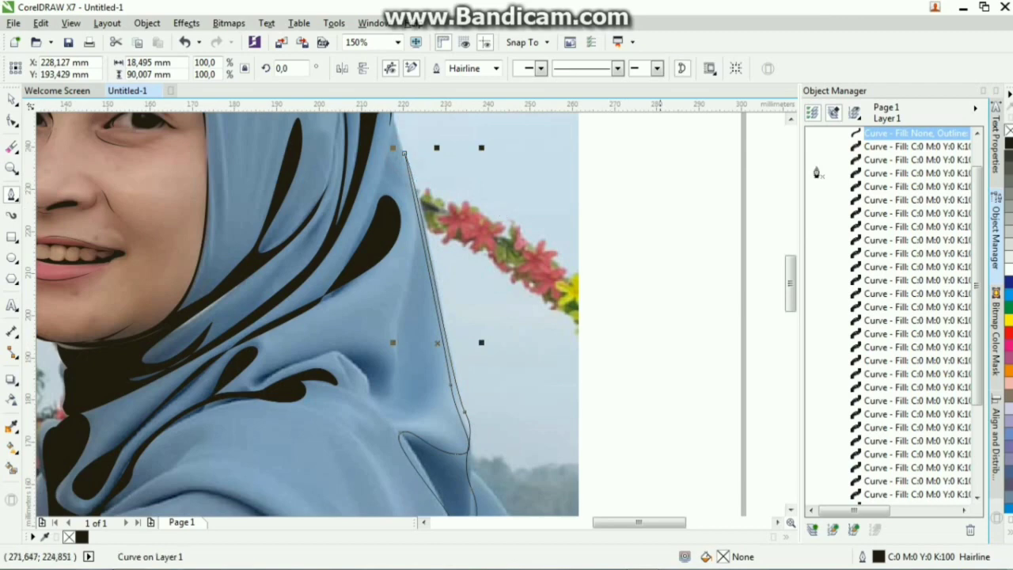
pyautogui.click(1008, 148)
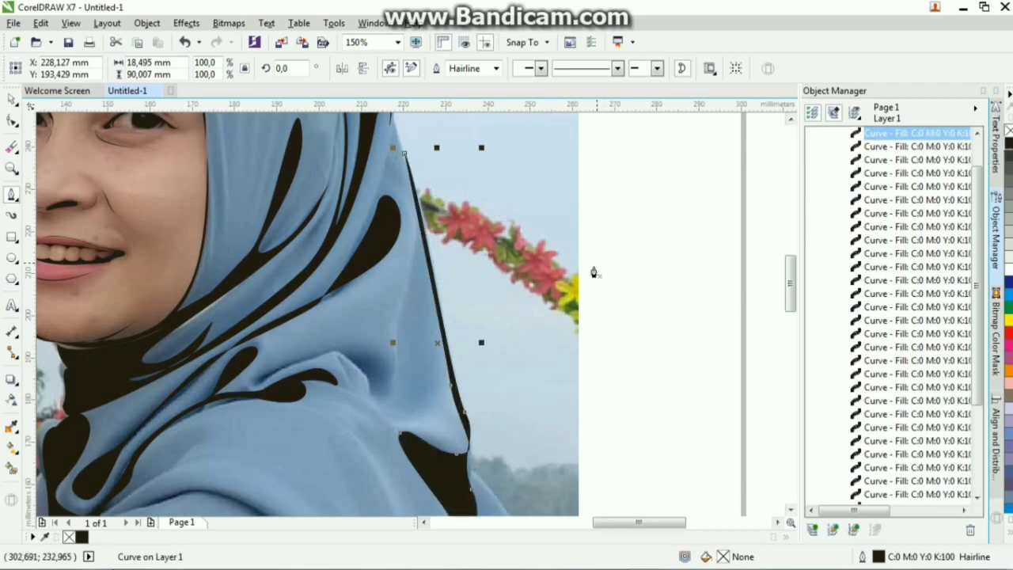
# Step: Start a new path along the shoulder drape's upper fold and carry it around the shadowed lobe at the drape's back corner
pyautogui.scroll(-2, 656, 244)
pyautogui.scroll(1, 399, 301)
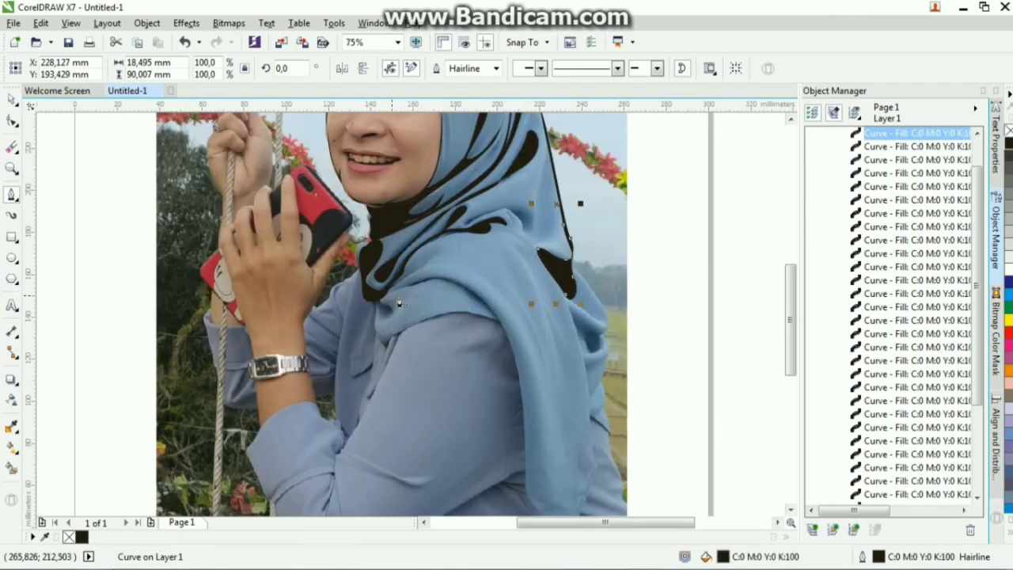
pyautogui.click(396, 278)
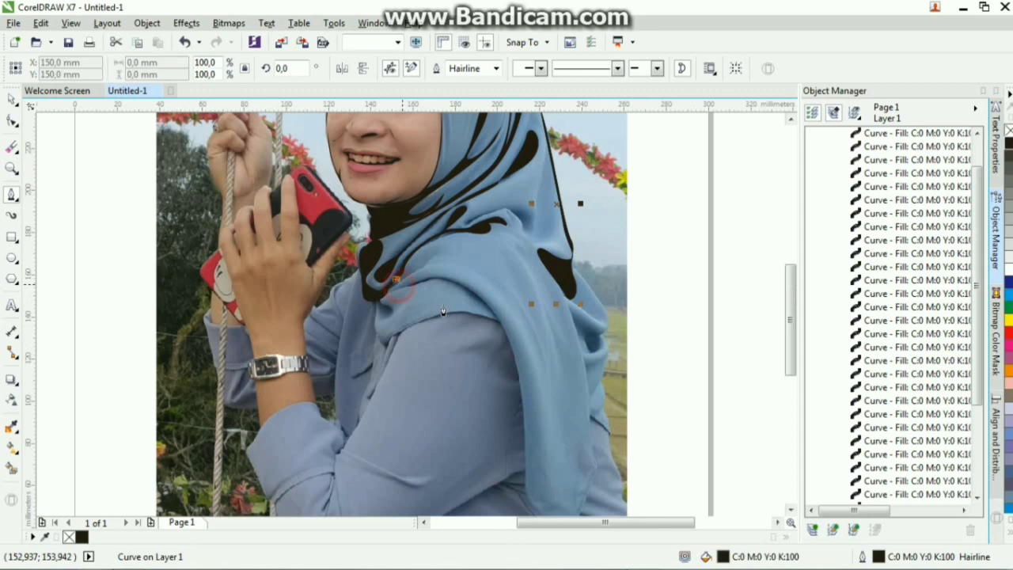
pyautogui.click(484, 304)
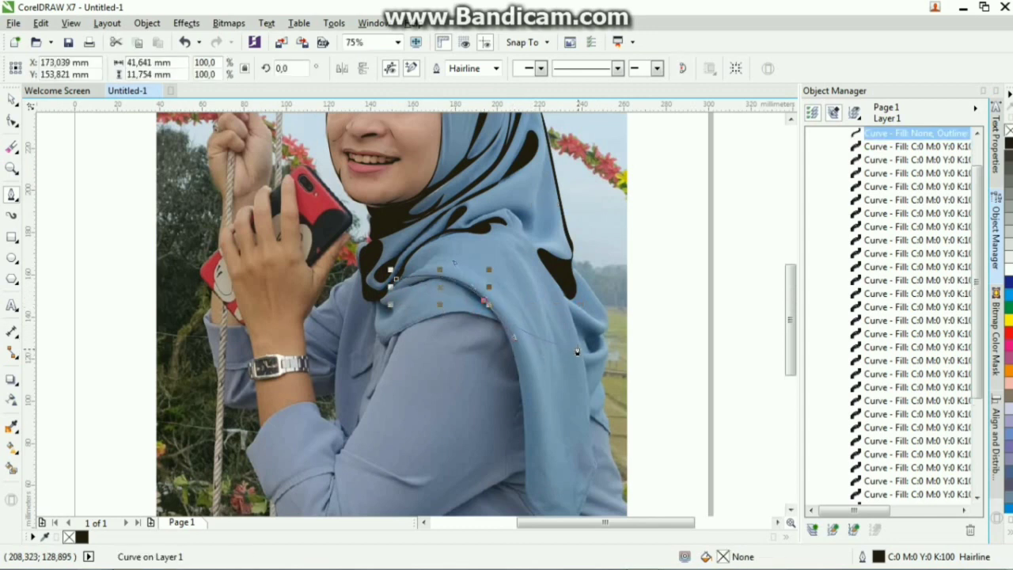
pyautogui.moveTo(623, 341)
pyautogui.mouseDown()
pyautogui.moveTo(635, 335)
pyautogui.moveTo(583, 305)
pyautogui.mouseUp()
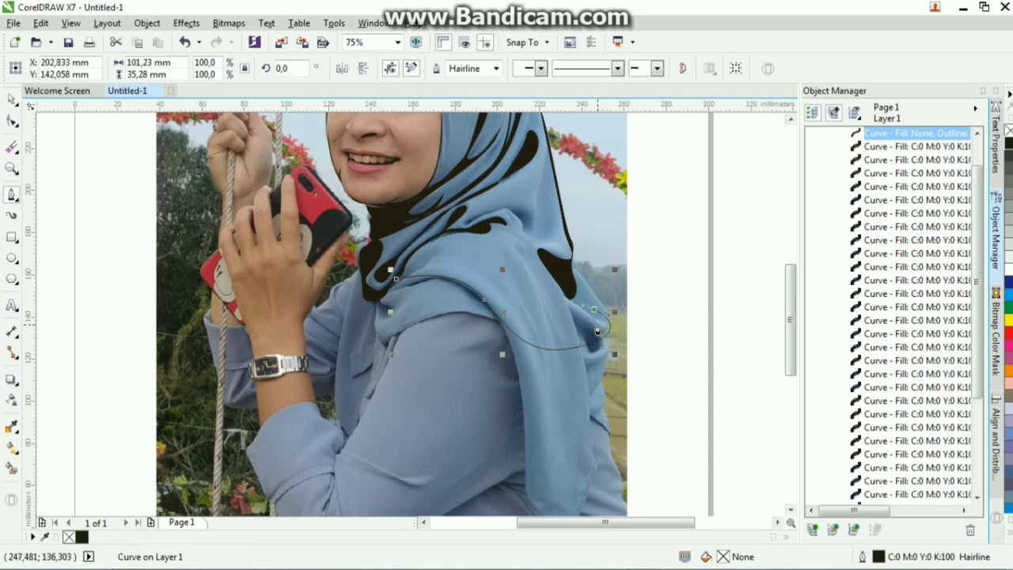
pyautogui.scroll(2, 596, 331)
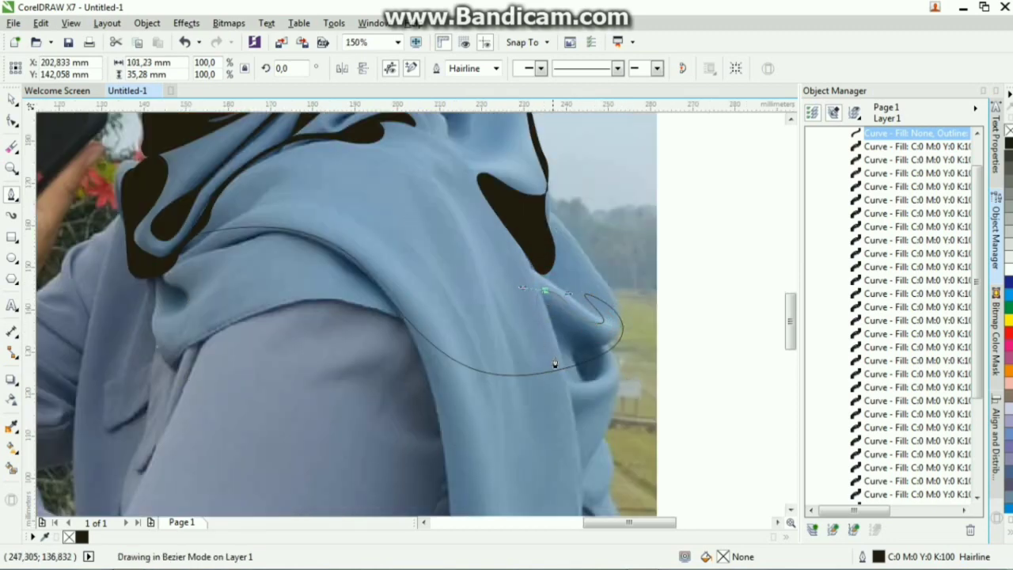
pyautogui.moveTo(557, 362); pyautogui.dragTo(544, 375)
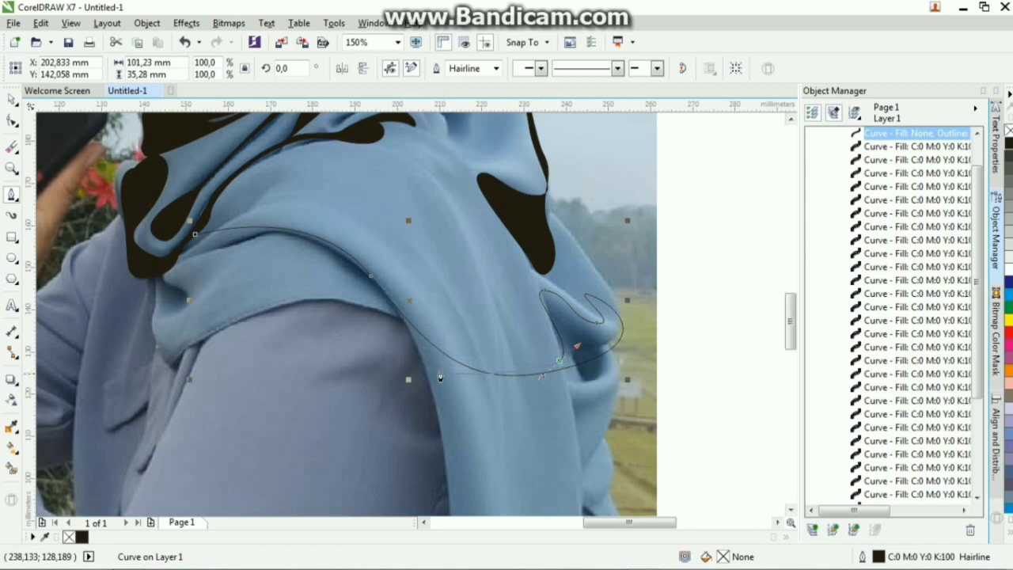
# Step: Trace the path forward along the drape's hem over the upper arm to the chest and back to the shoulder fold
pyautogui.moveTo(429, 376); pyautogui.dragTo(429, 404)
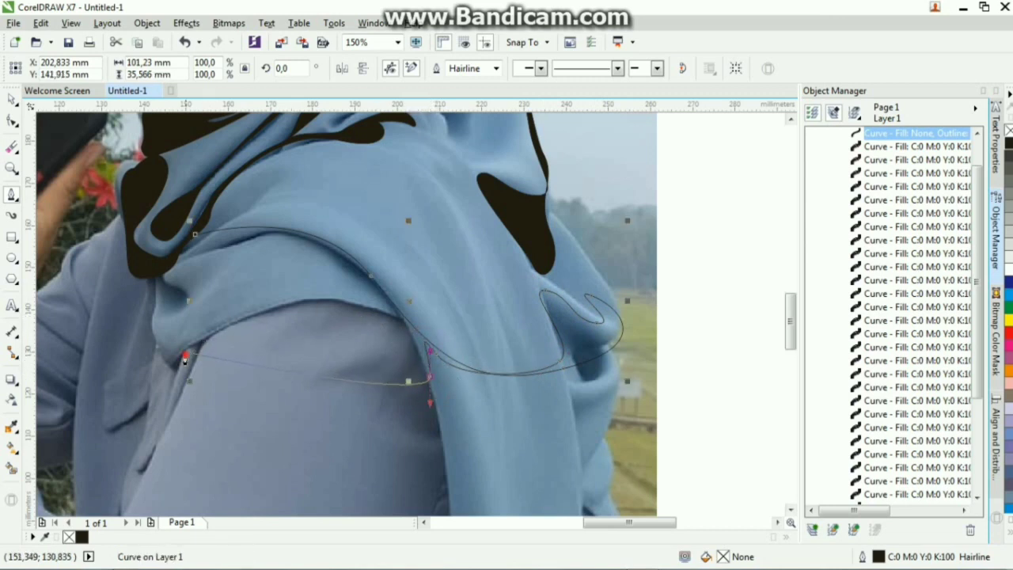
pyautogui.moveTo(185, 358); pyautogui.dragTo(143, 455)
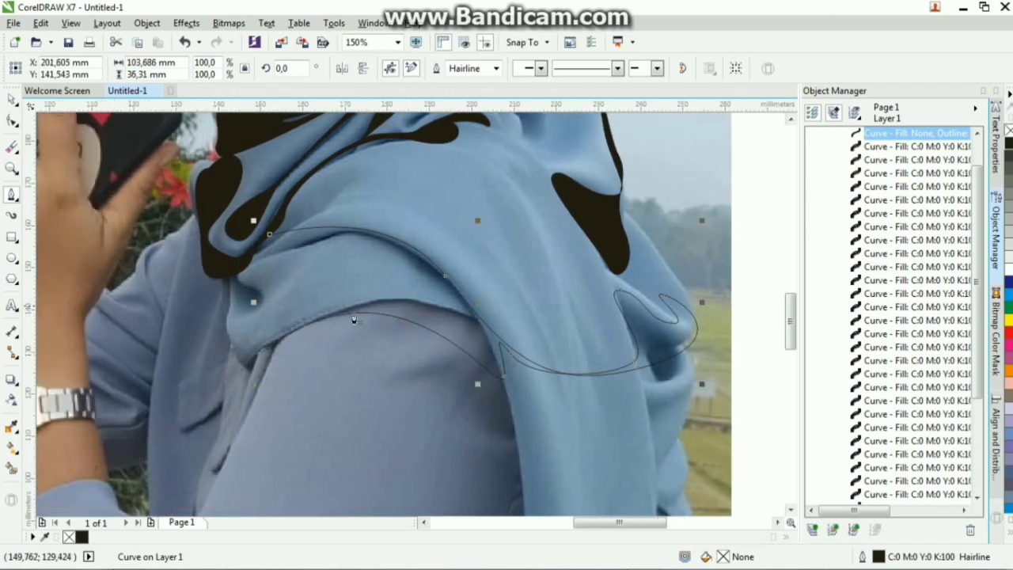
pyautogui.moveTo(259, 351); pyautogui.dragTo(255, 369)
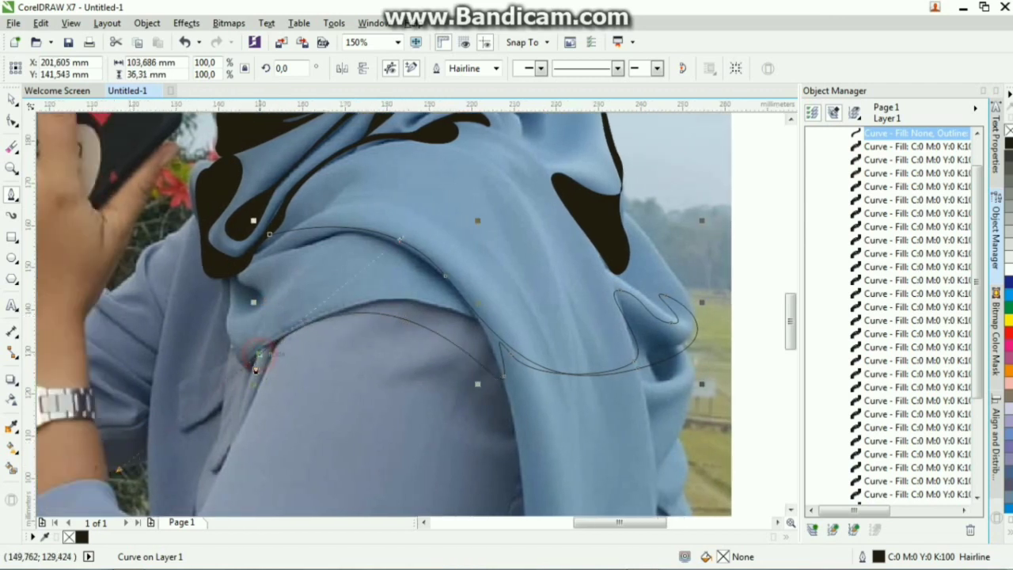
pyautogui.click(370, 305)
pyautogui.moveTo(455, 333); pyautogui.dragTo(459, 336)
pyautogui.click(462, 308)
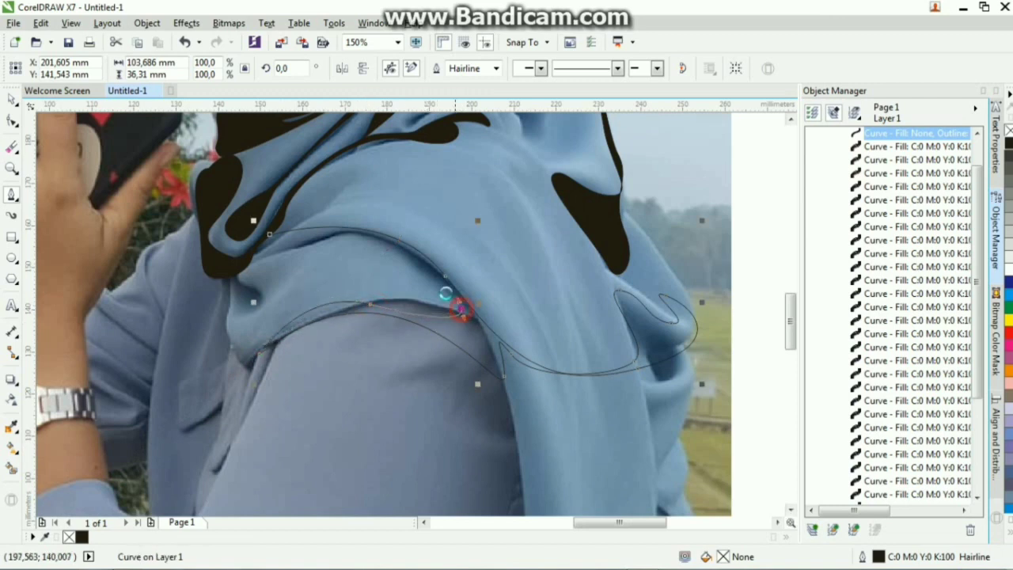
# Step: Trace the fold's underside and the small chest lobes, closing a shape about 112.8 mm wide and 36.3 mm tall, and fill it black
pyautogui.moveTo(326, 238); pyautogui.dragTo(243, 249)
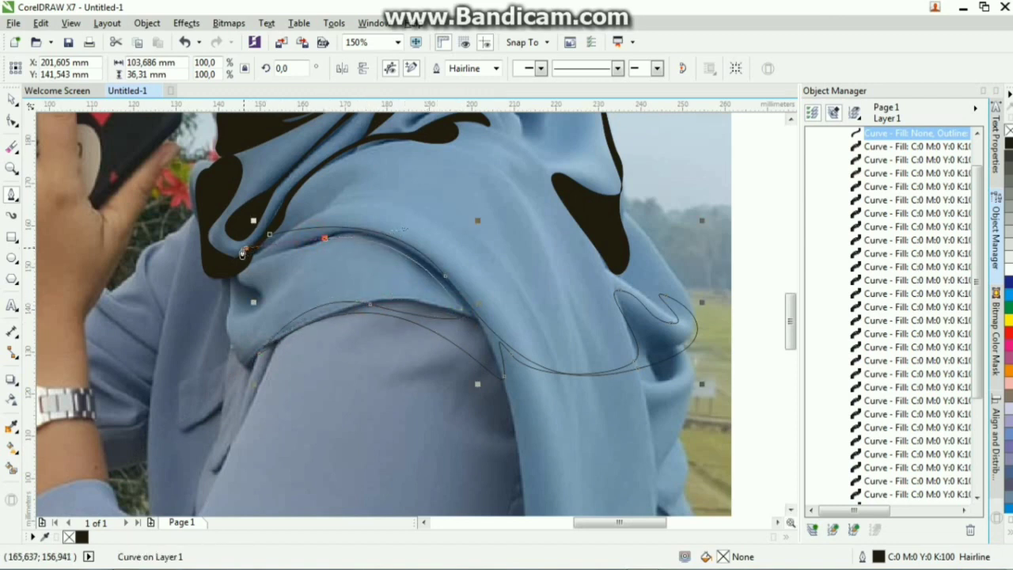
pyautogui.moveTo(232, 340); pyautogui.dragTo(200, 357)
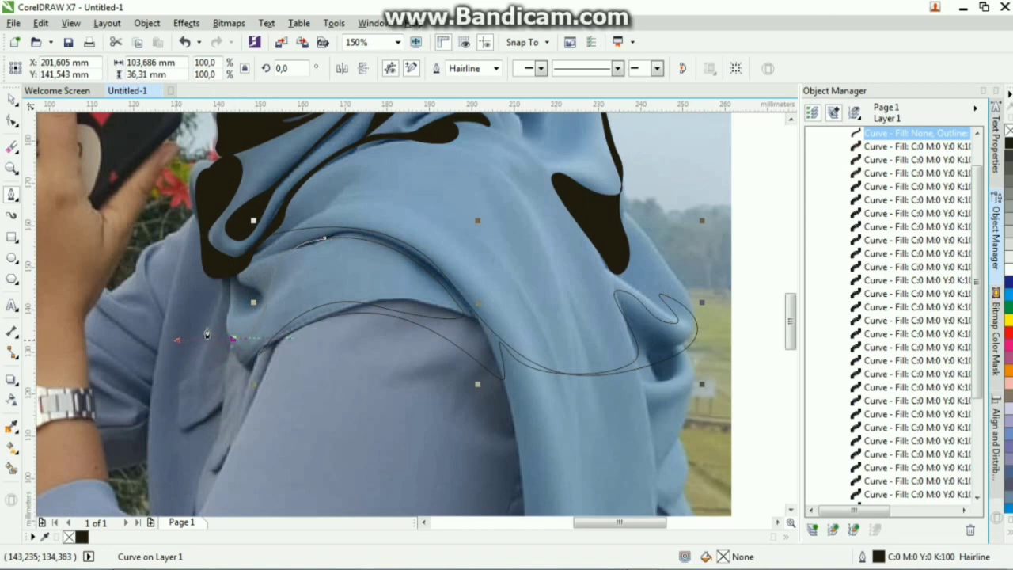
pyautogui.doubleClick(232, 338)
pyautogui.moveTo(228, 315); pyautogui.dragTo(201, 283)
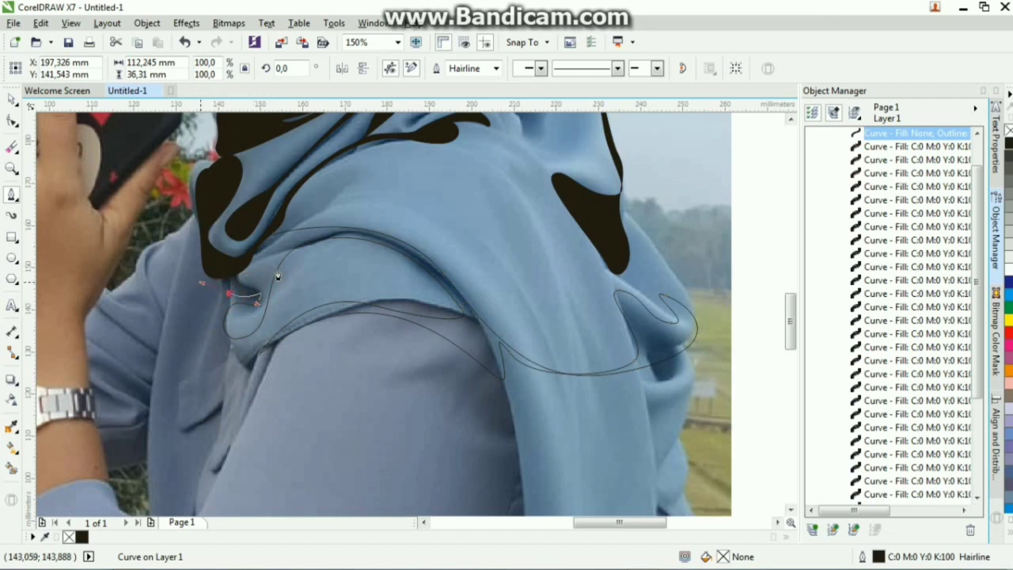
pyautogui.moveTo(284, 248)
pyautogui.mouseDown()
pyautogui.moveTo(323, 239)
pyautogui.moveTo(273, 239)
pyautogui.moveTo(285, 238)
pyautogui.mouseUp()
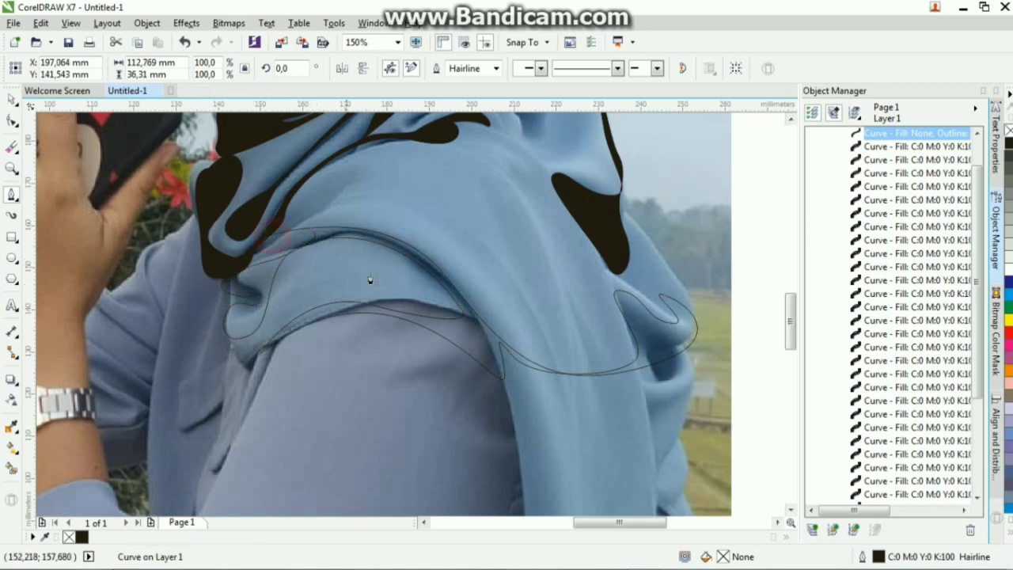
pyautogui.click(1009, 144)
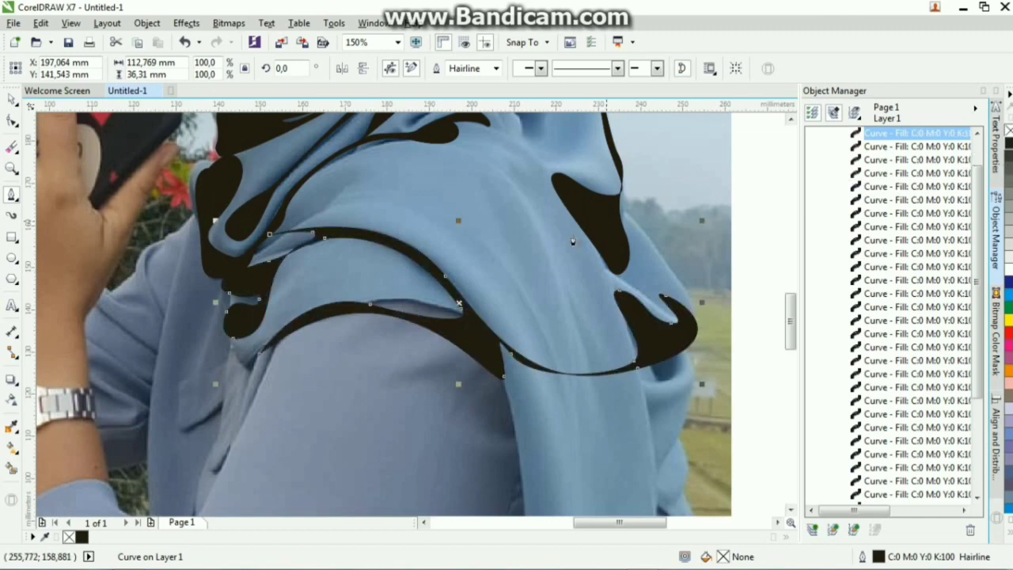
# Step: Trace a thin curved fold line over the shoulder as a closed shape about 54.2 mm wide and 49.7 mm tall, and fill it black
pyautogui.scroll(-3, 531, 237)
pyautogui.scroll(3, 531, 243)
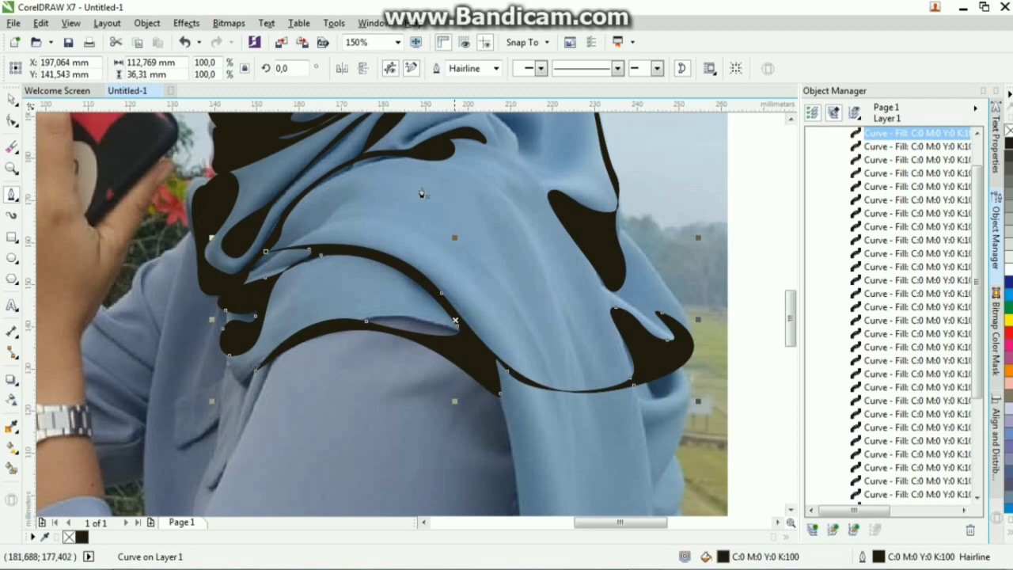
pyautogui.click(373, 166)
pyautogui.moveTo(534, 252)
pyautogui.mouseDown()
pyautogui.moveTo(569, 354)
pyautogui.moveTo(649, 367)
pyautogui.mouseUp()
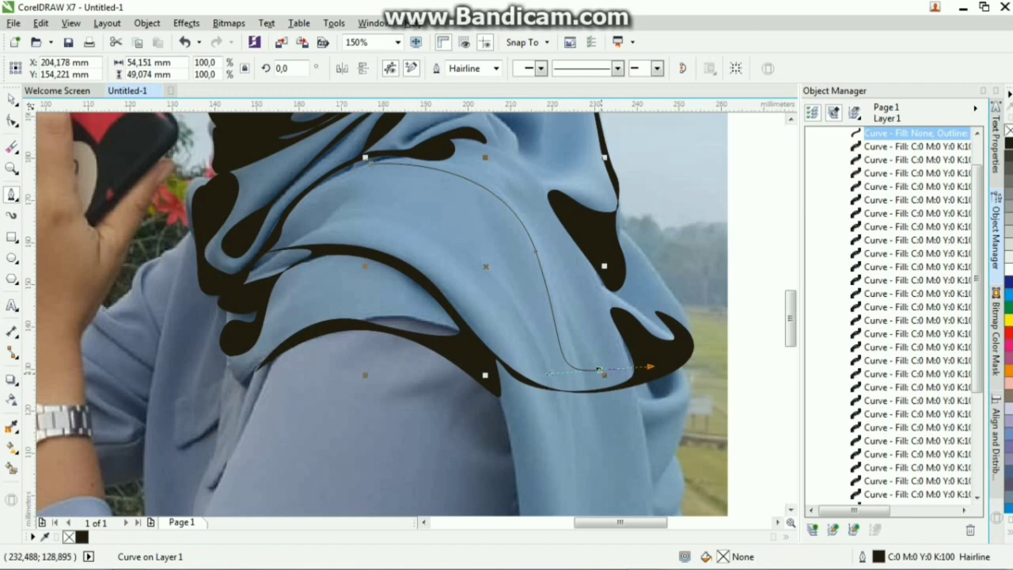
pyautogui.click(539, 281)
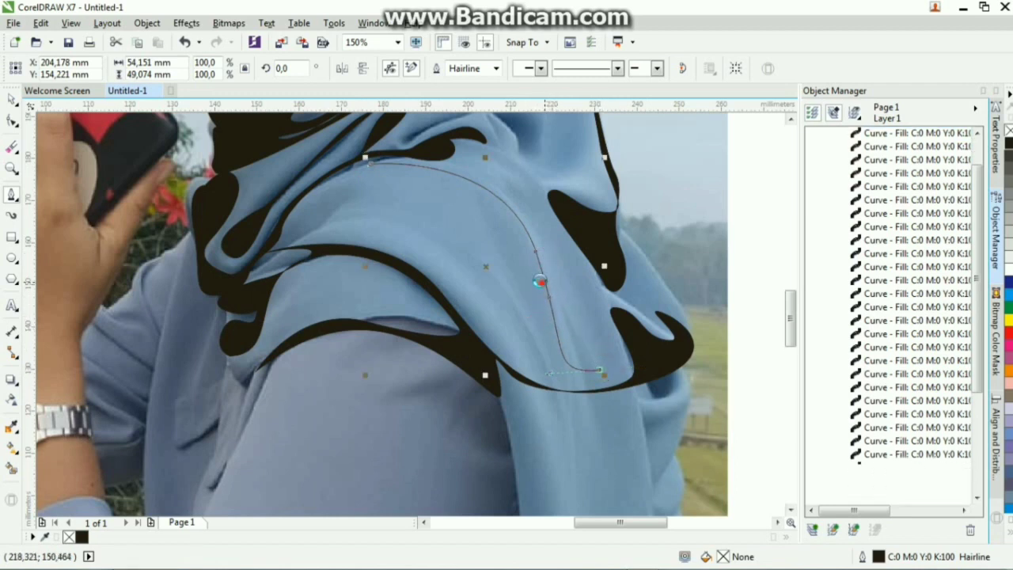
pyautogui.click(544, 290)
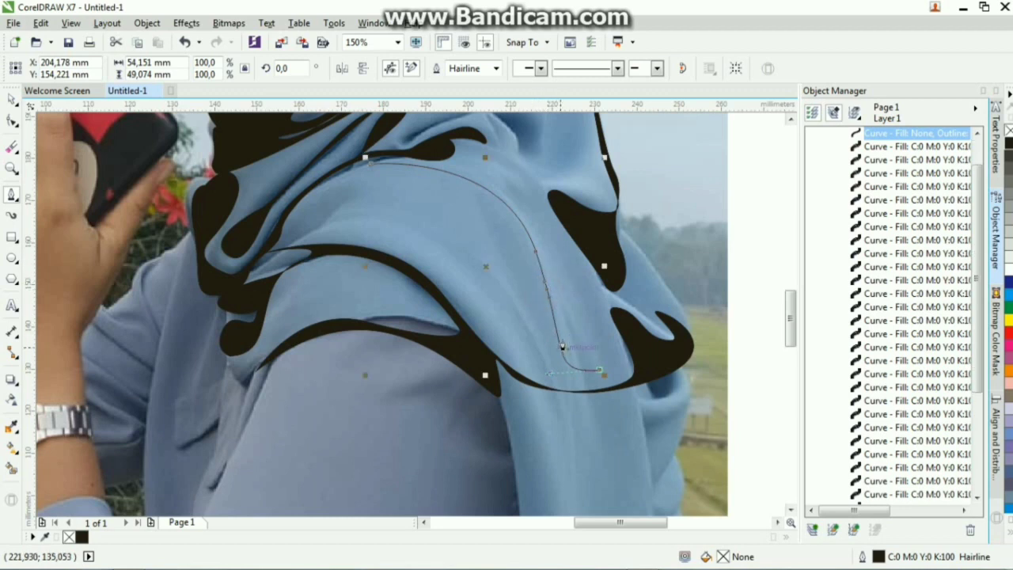
pyautogui.moveTo(547, 309); pyautogui.dragTo(530, 225)
pyautogui.click(366, 158)
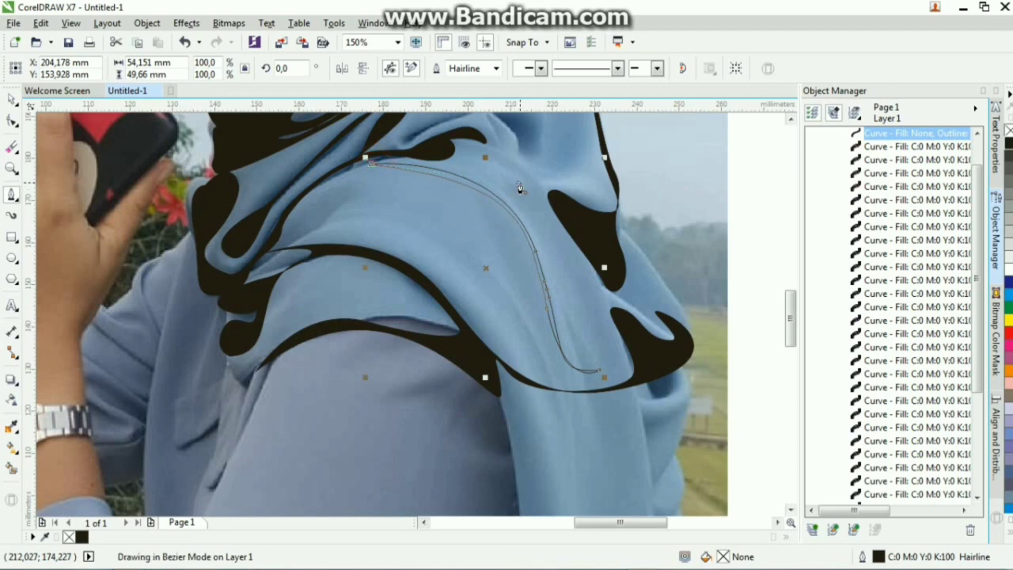
pyautogui.click(1008, 149)
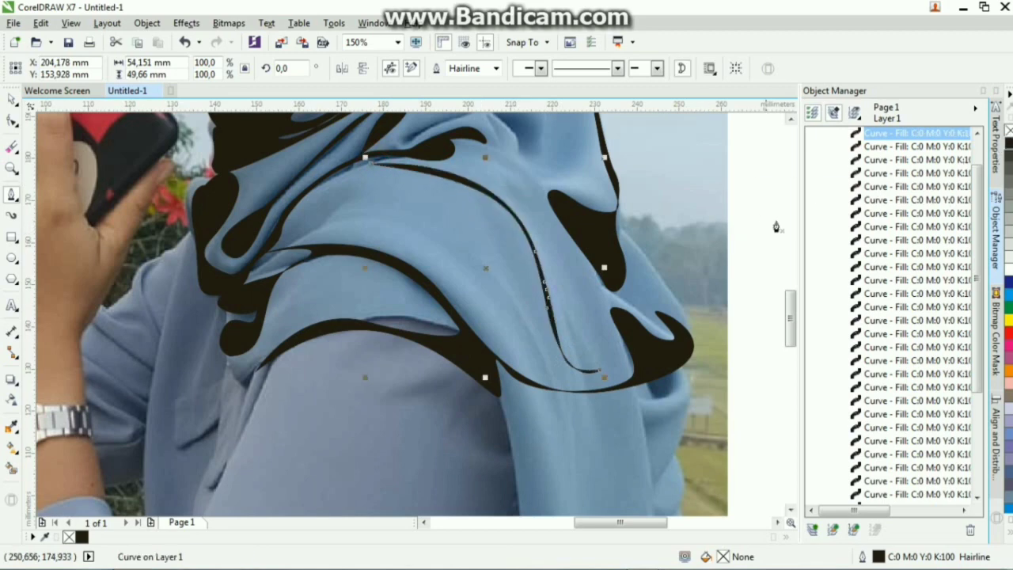
# Step: Select all the traced curves and remove their outlines, keeping the black fill
pyautogui.scroll(-2, 537, 273)
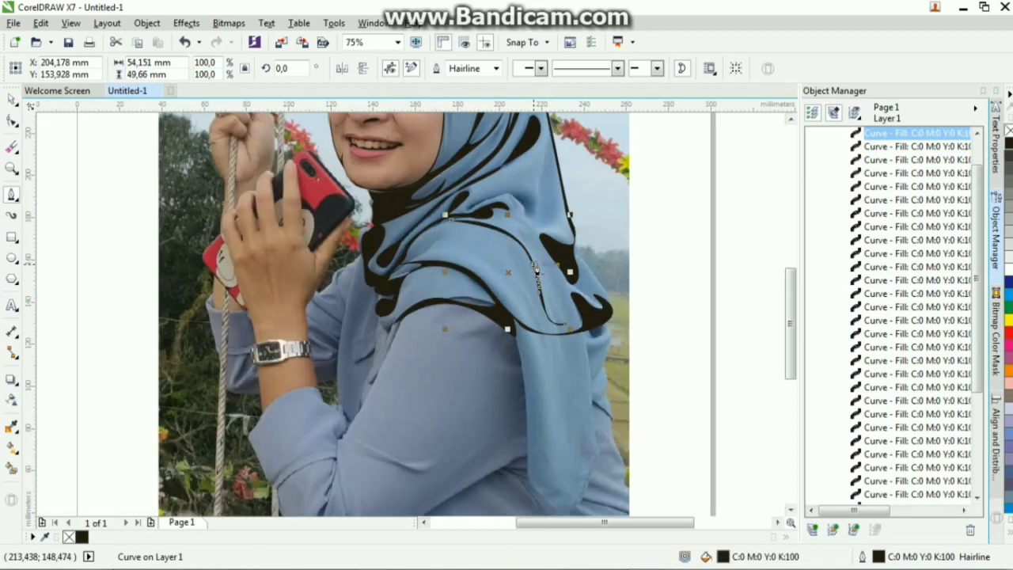
pyautogui.click(11, 99)
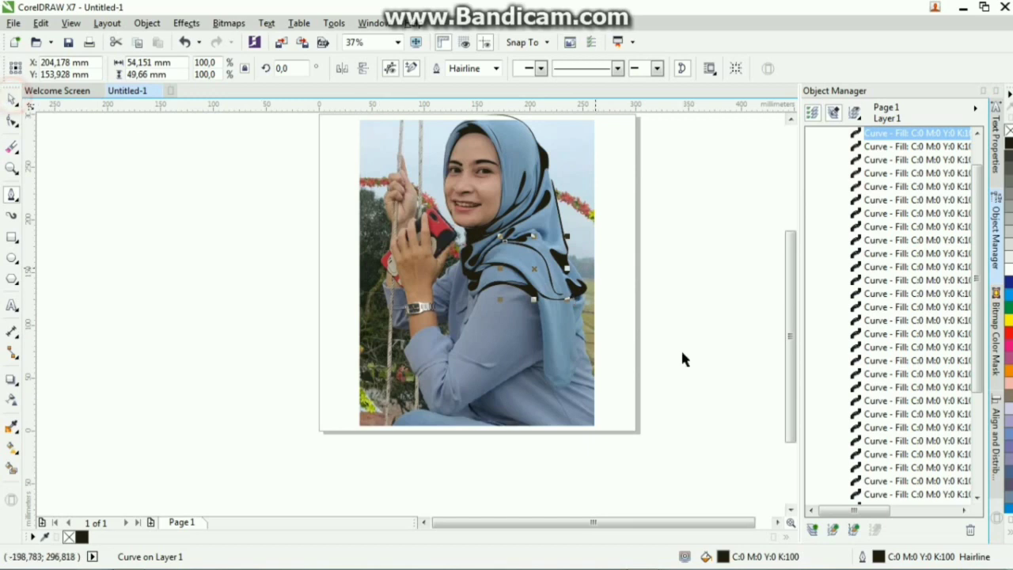
pyautogui.moveTo(705, 341)
pyautogui.mouseDown()
pyautogui.moveTo(452, 85)
pyautogui.moveTo(390, 129)
pyautogui.moveTo(382, 117)
pyautogui.mouseUp()
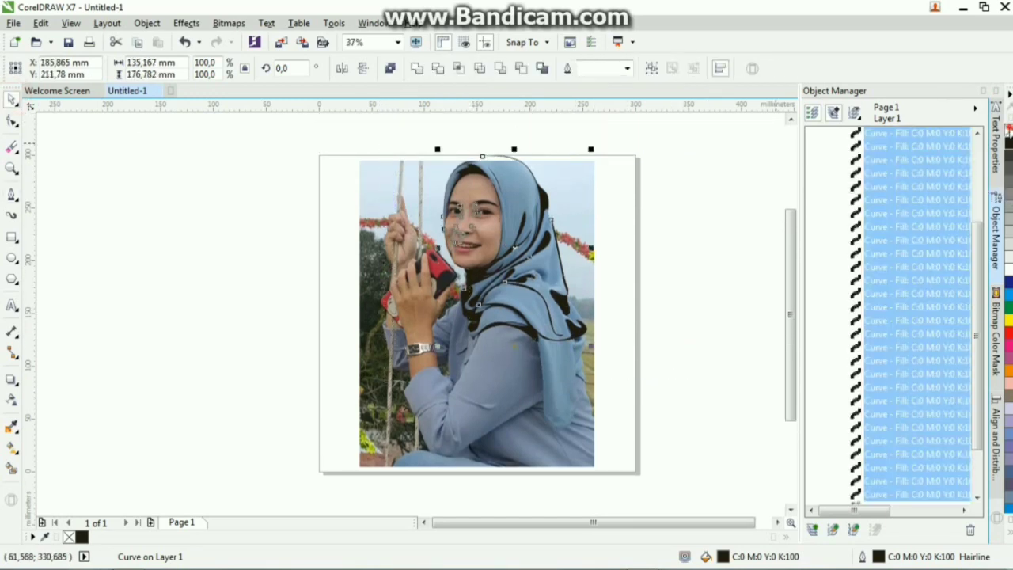
pyautogui.click(1008, 129)
pyautogui.rightClick(1009, 129)
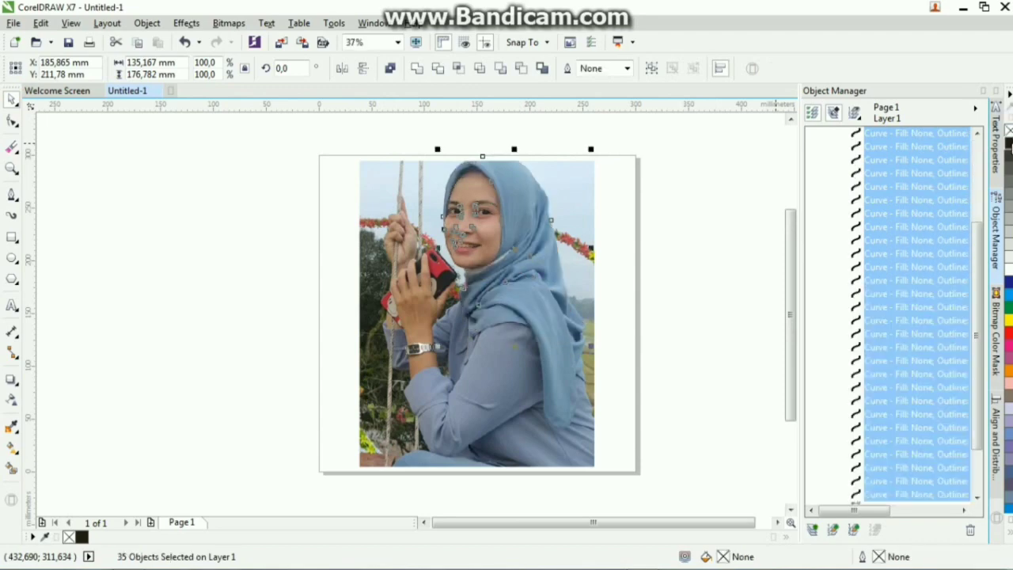
pyautogui.hotkey('ctrl', 'z')
pyautogui.hotkey('ctrl', 'z')
# Step: Delete the reference photo temporarily to inspect the line art on its own, and undo the deletion
pyautogui.click(592, 277)
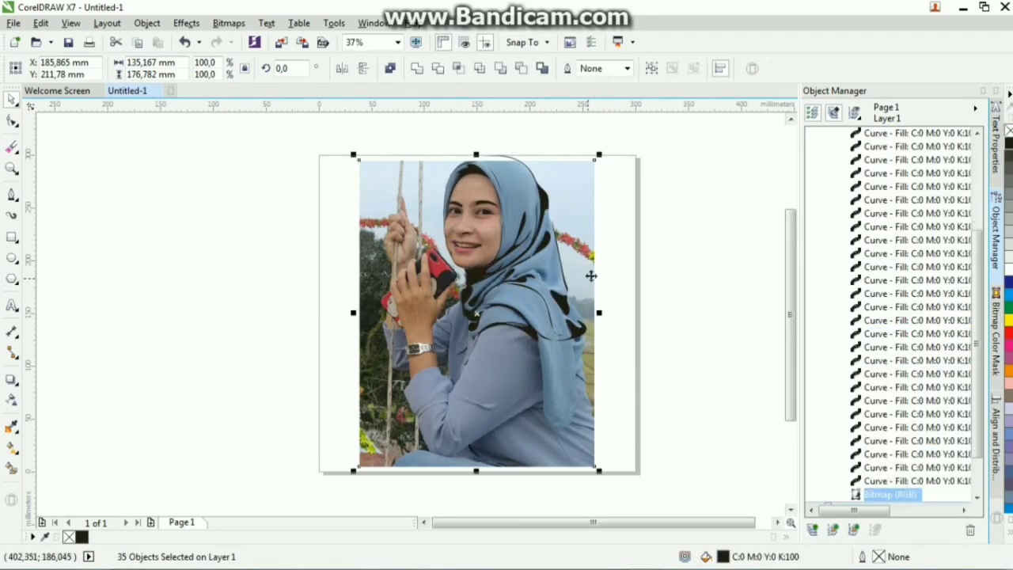
pyautogui.press('Delete')
pyautogui.click(509, 190)
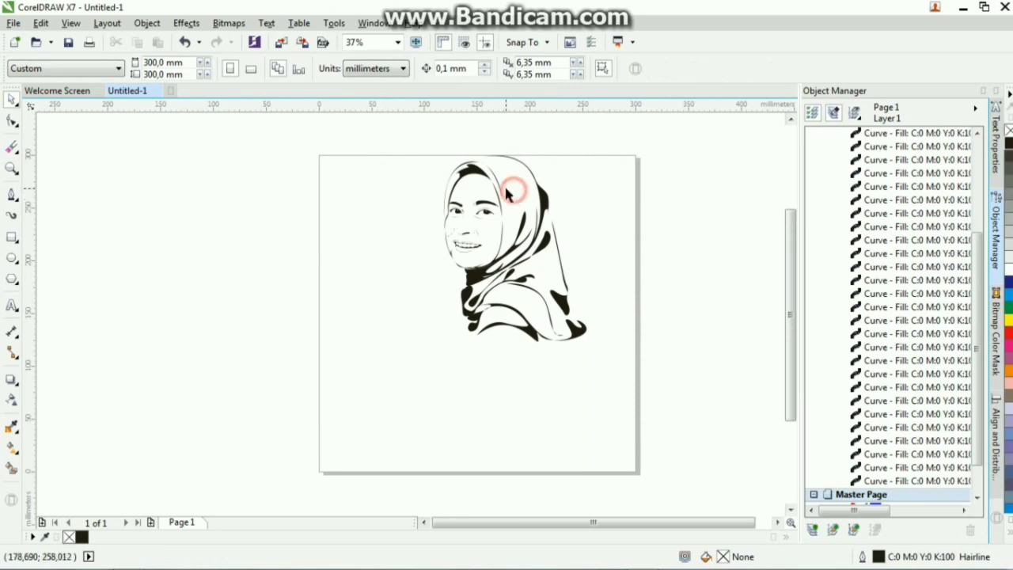
pyautogui.scroll(1, 506, 188)
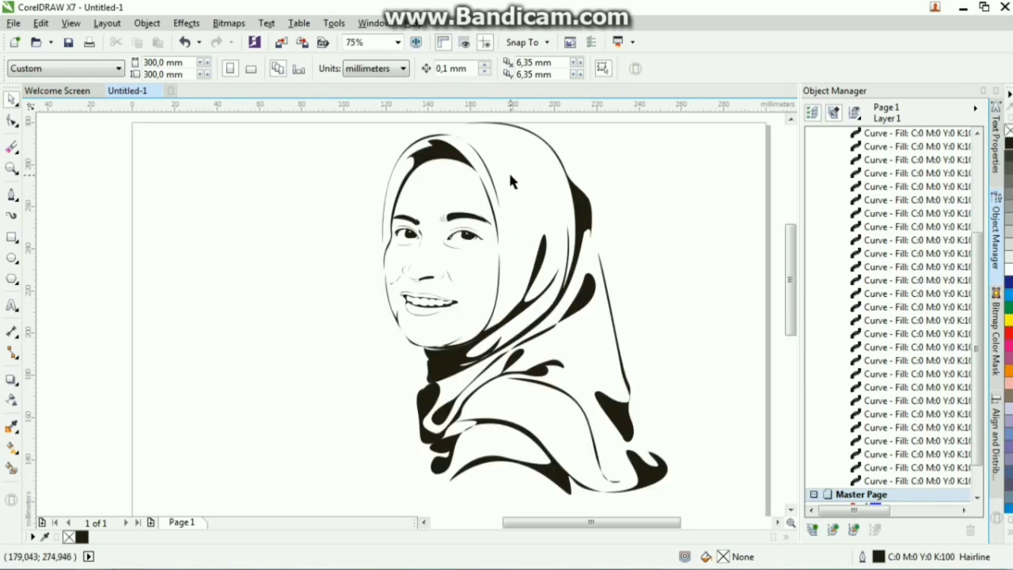
pyautogui.scroll(-1, 511, 178)
pyautogui.hotkey('ctrl', 'z')
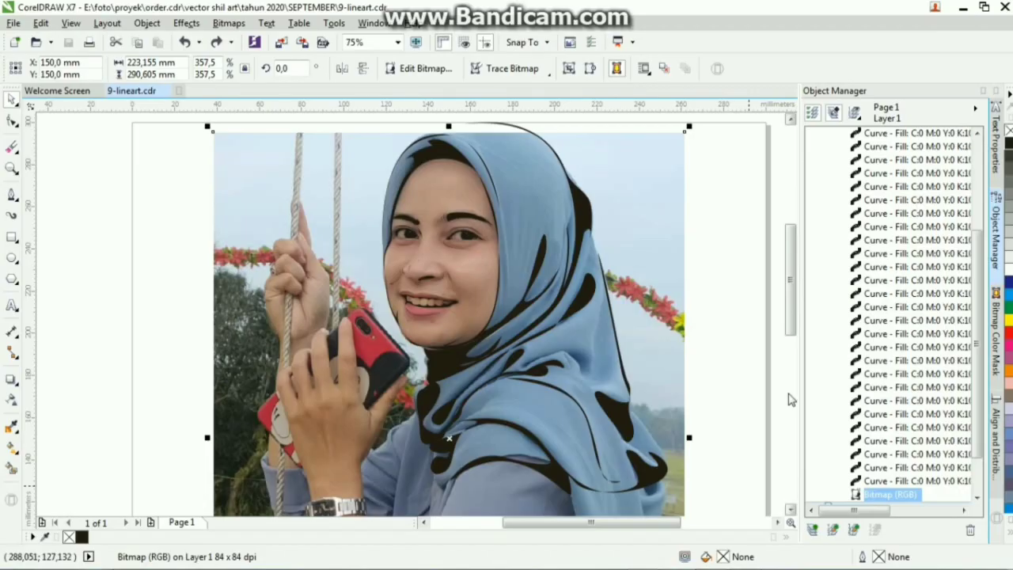
pyautogui.click(716, 383)
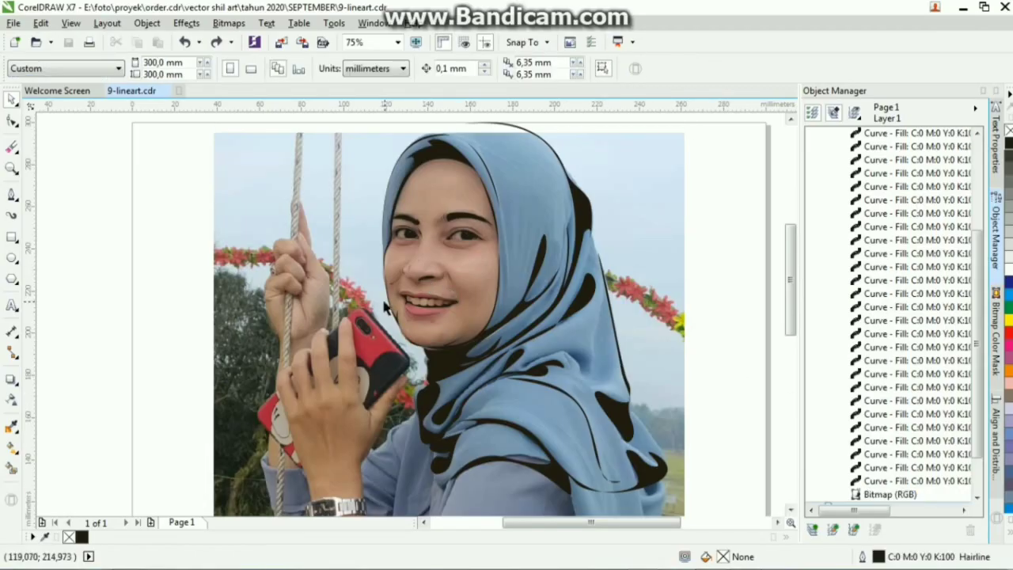
# Step: Delete the reference photo so that only the black line art stays on the page
pyautogui.scroll(-1, 387, 304)
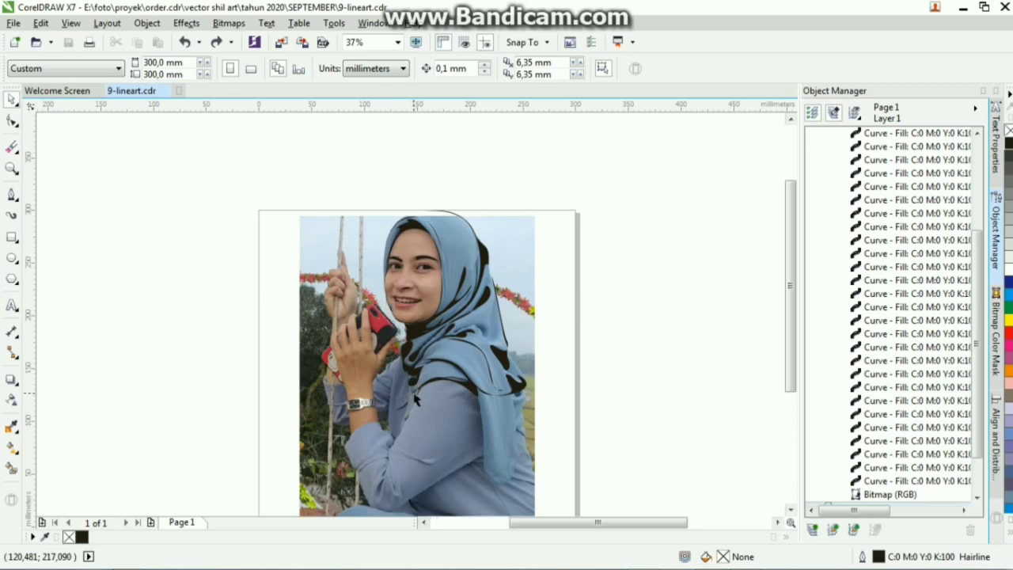
pyautogui.scroll(2, 406, 343)
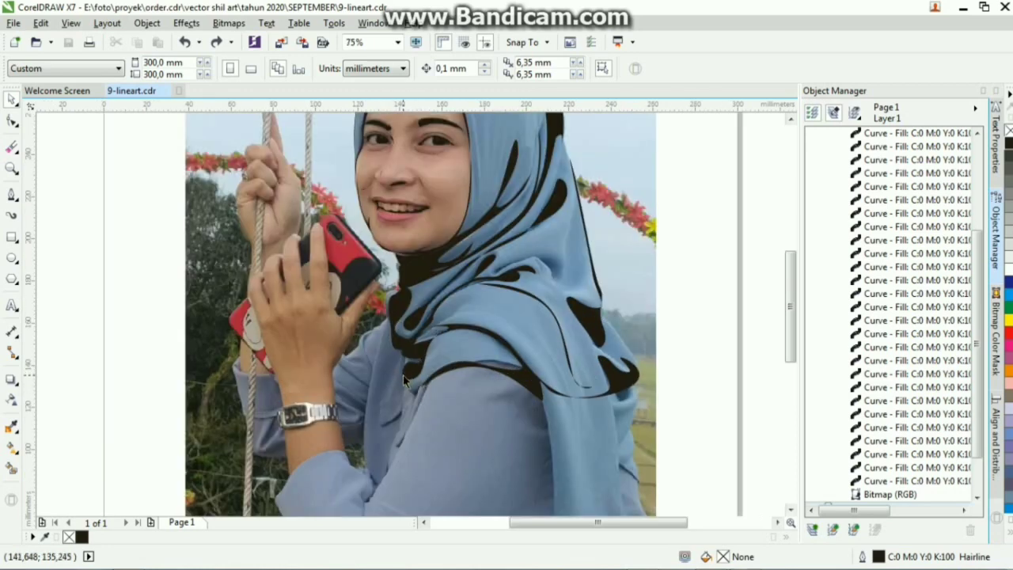
pyautogui.scroll(-2, 403, 375)
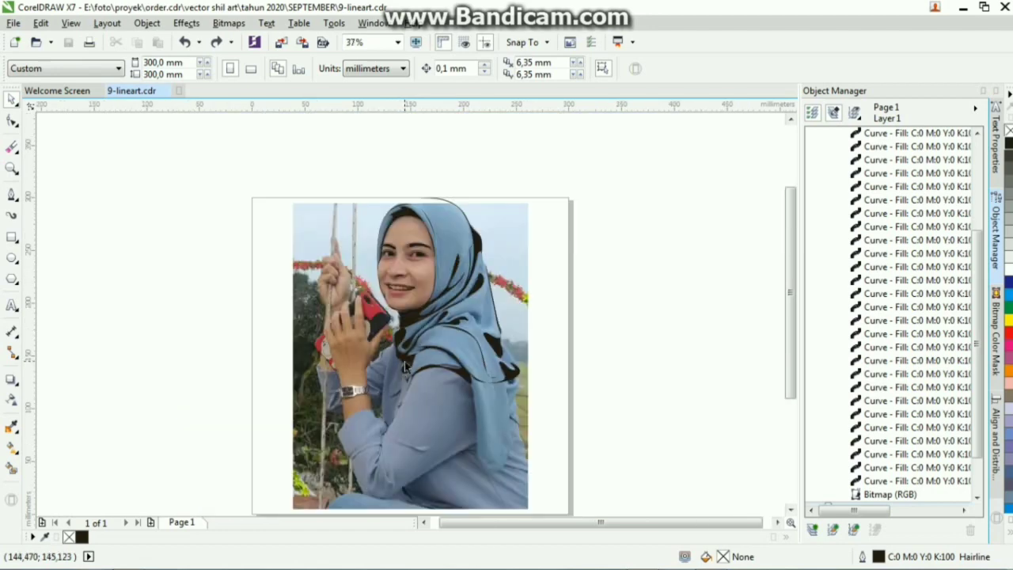
pyautogui.click(519, 315)
pyautogui.press('Delete')
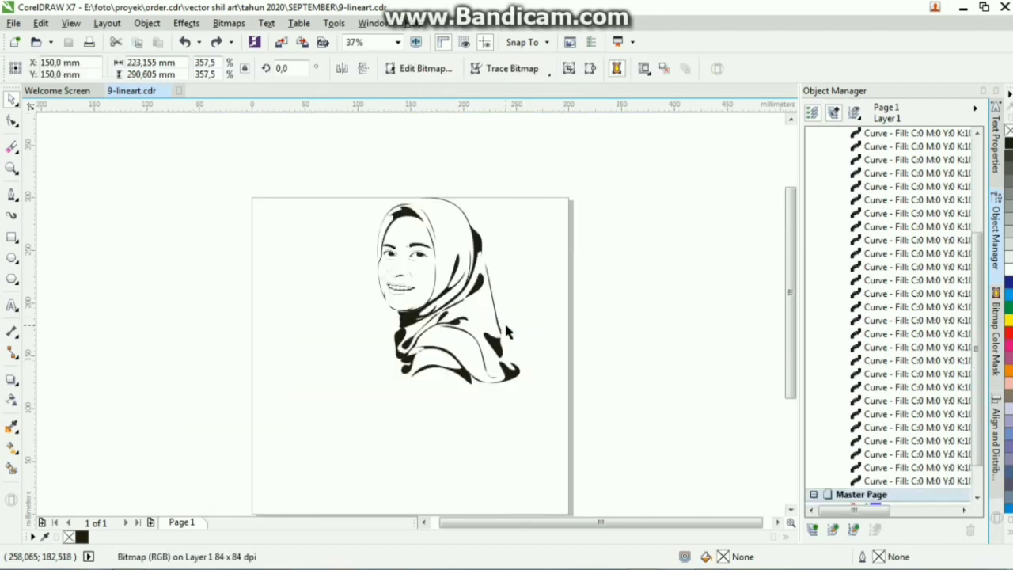
pyautogui.scroll(2, 430, 291)
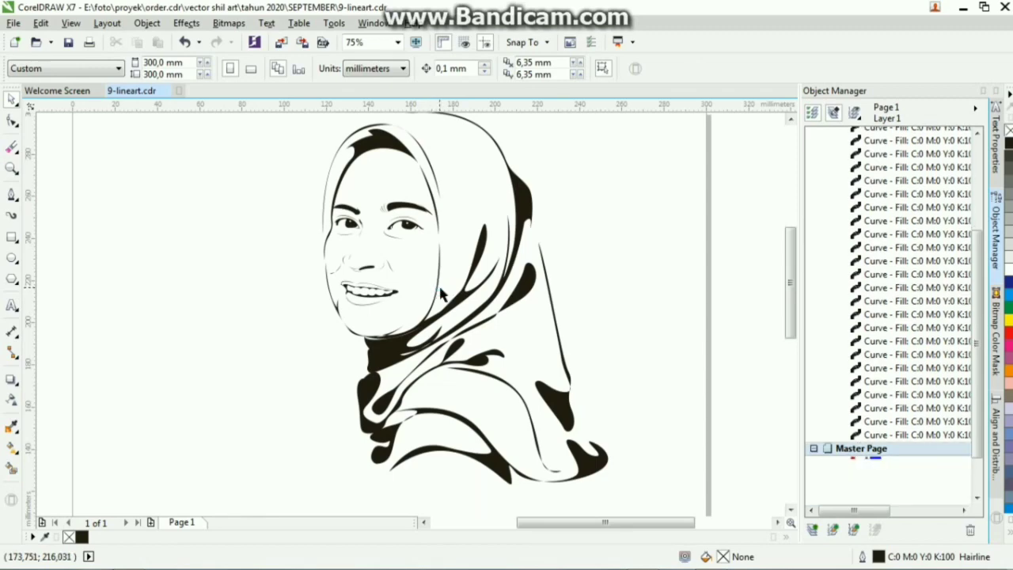
# Step: Undo the deletion of the reference photo to bring it back beneath the line art
pyautogui.hotkey('ctrl', 'z')
pyautogui.scroll(-2, 442, 295)
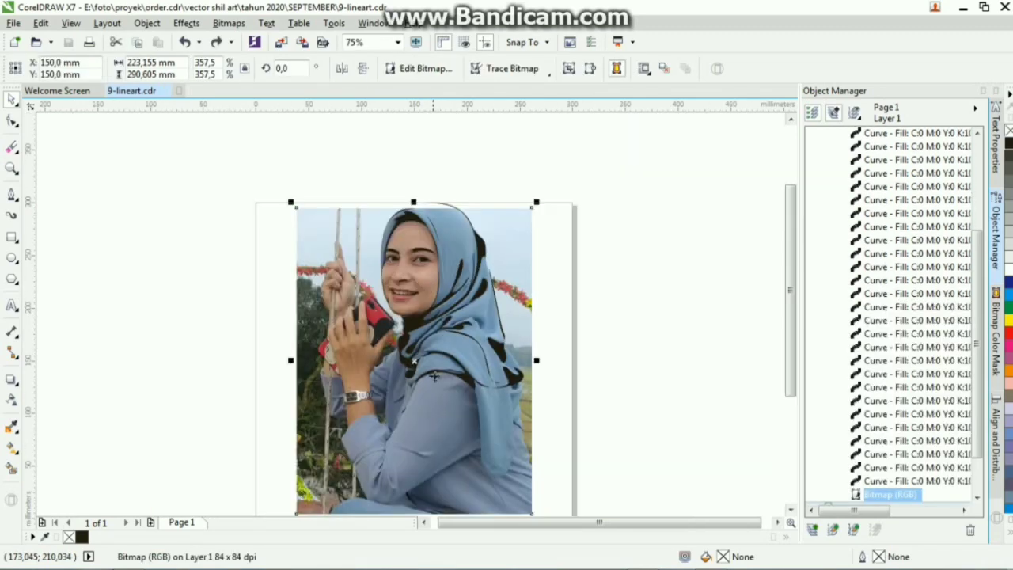
pyautogui.scroll(2, 434, 377)
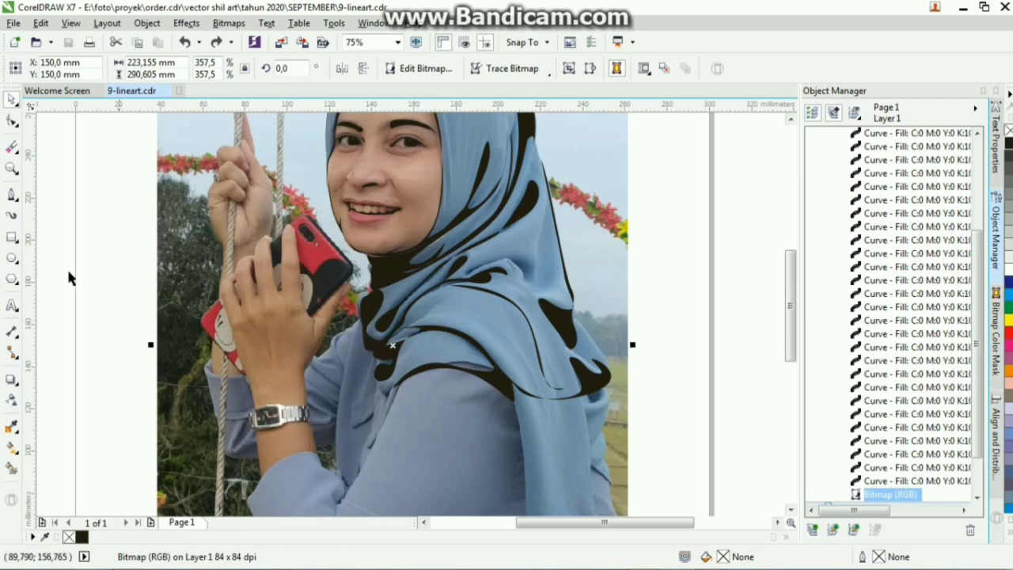
# Step: Trace the shirt's front edge below the scarf as a thin closed curve about 11 mm wide and 77.9 mm tall, filled black without an outline
pyautogui.click(12, 194)
pyautogui.scroll(2, 355, 383)
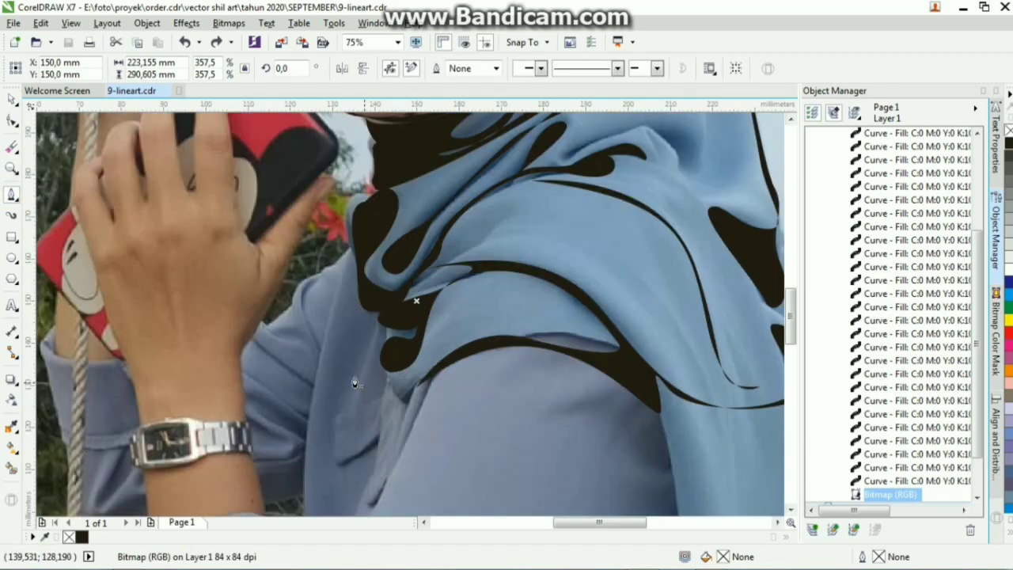
pyautogui.click(349, 252)
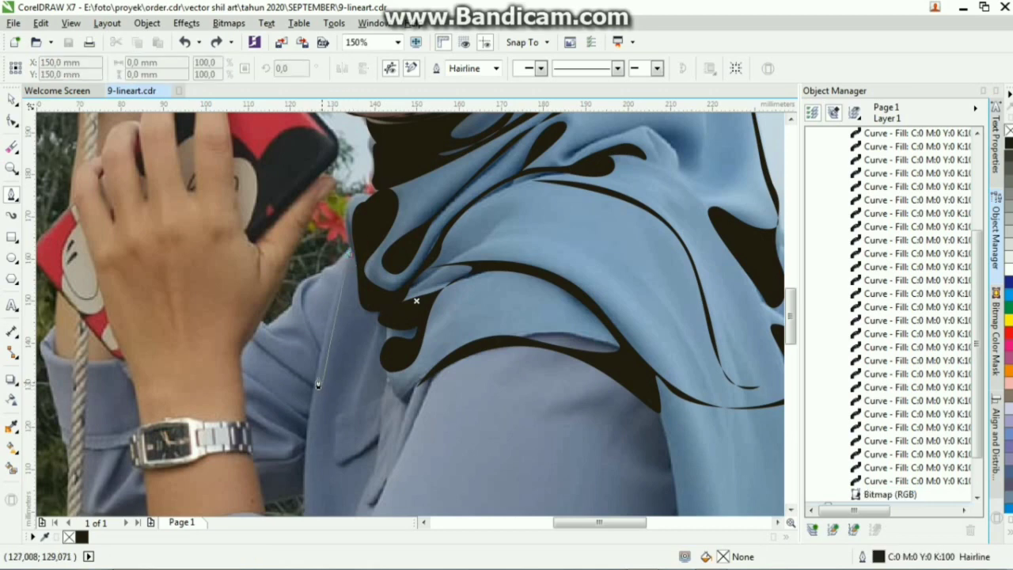
pyautogui.scroll(-1, 328, 359)
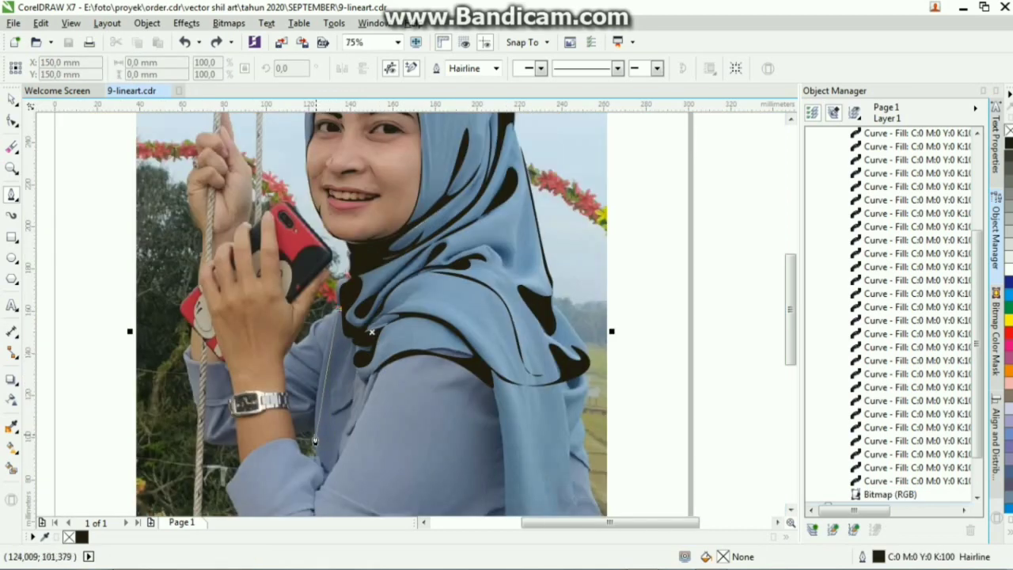
pyautogui.moveTo(315, 435); pyautogui.dragTo(318, 491)
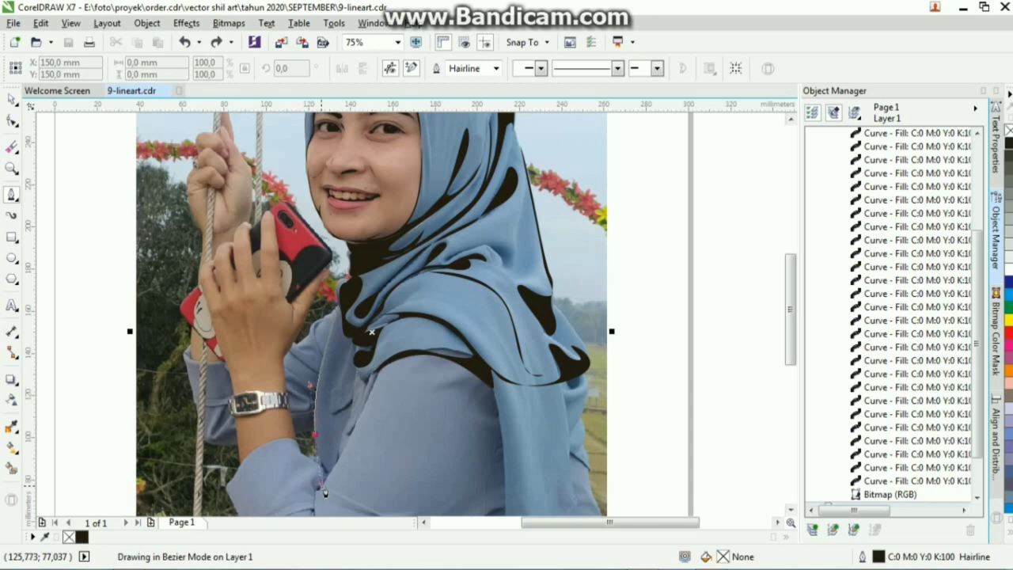
pyautogui.moveTo(324, 492); pyautogui.dragTo(324, 492)
pyautogui.scroll(1, 327, 485)
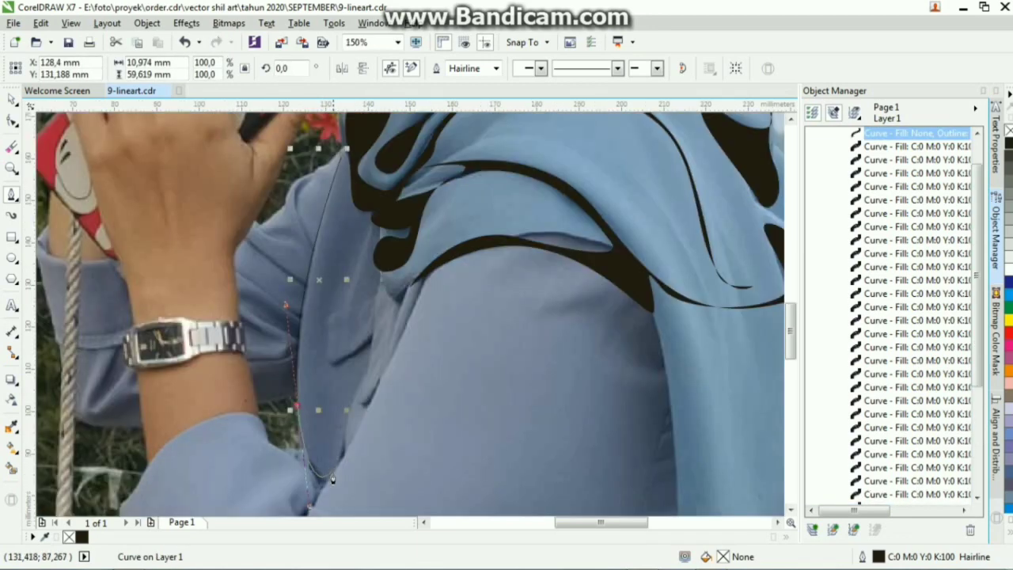
pyautogui.click(333, 481)
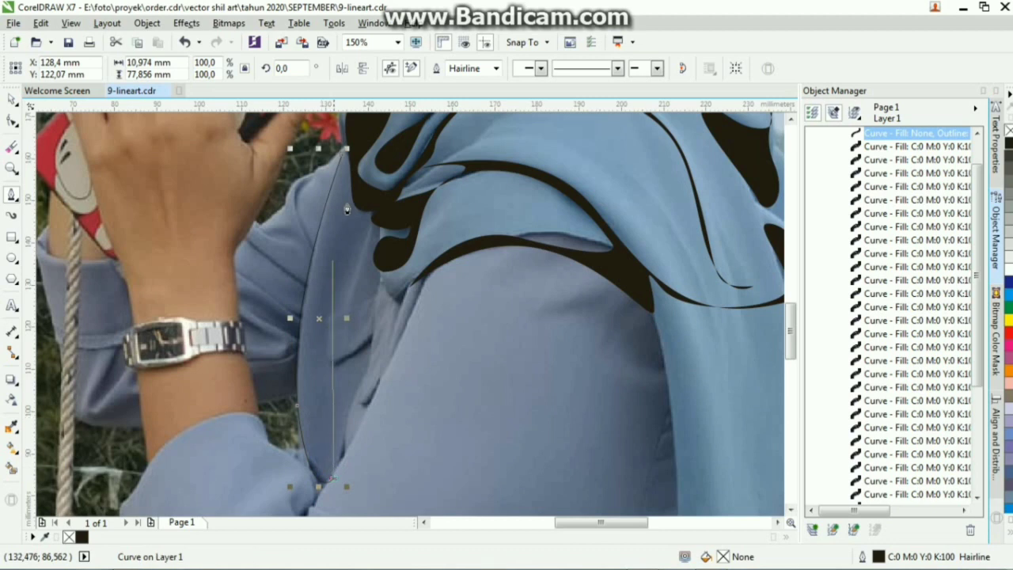
pyautogui.moveTo(343, 162); pyautogui.dragTo(252, 383)
pyautogui.click(1007, 143)
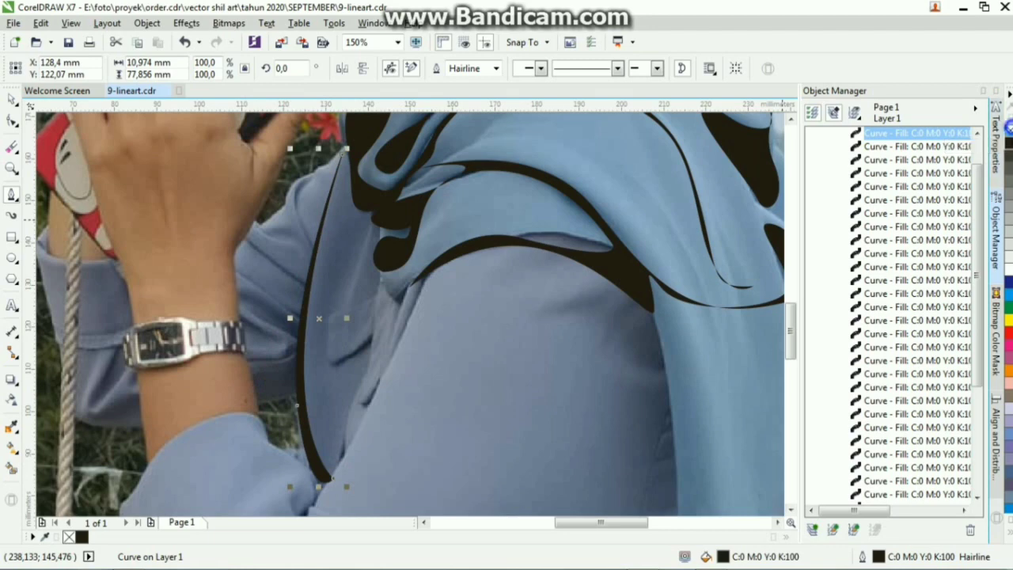
pyautogui.press('F3')
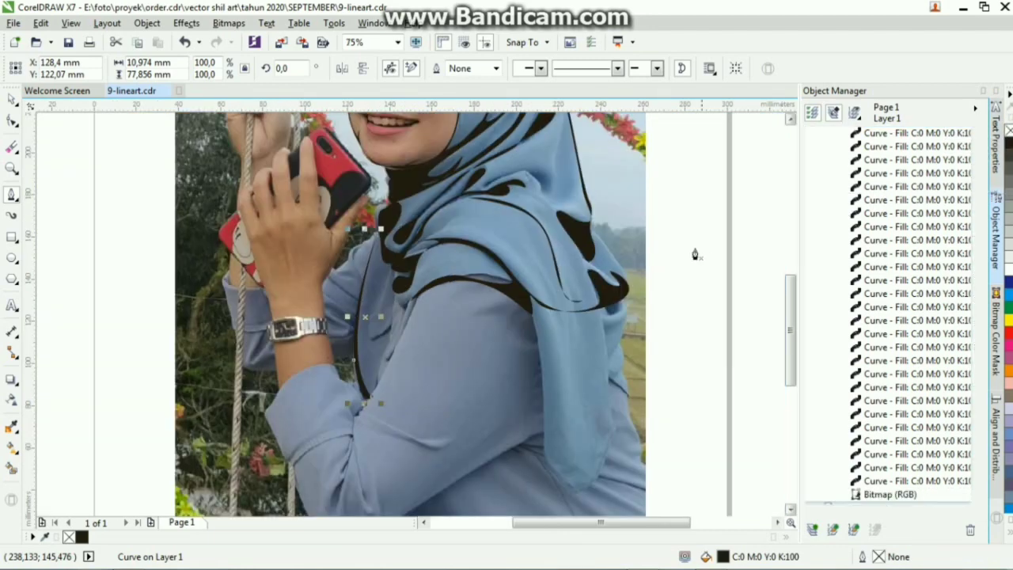
# Step: Trace a thin closed fold line just below the scarf's outer tip, about 11.2 mm wide and 4.3 mm tall
pyautogui.scroll(-1, 642, 258)
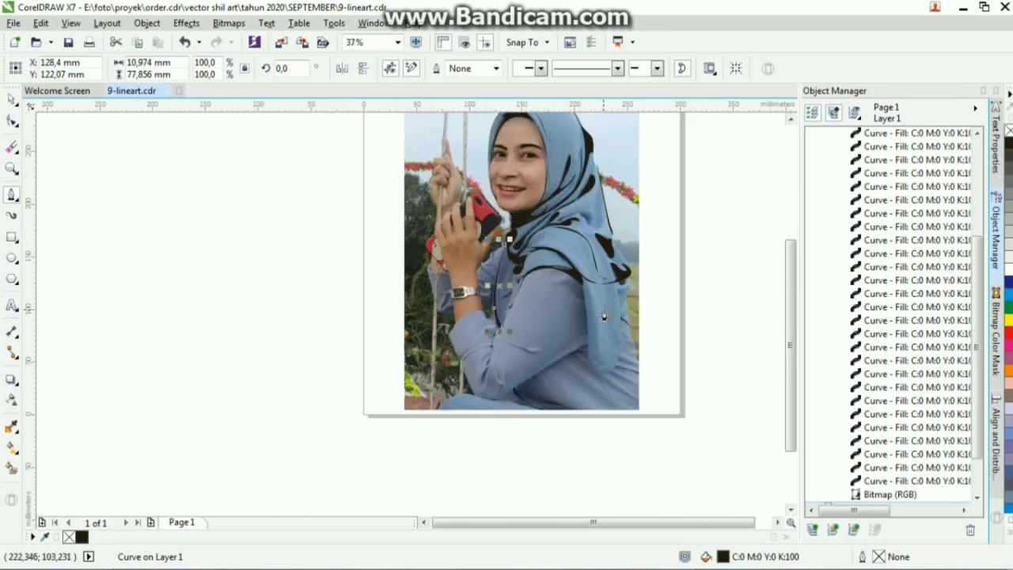
pyautogui.scroll(2, 604, 317)
pyautogui.click(656, 204)
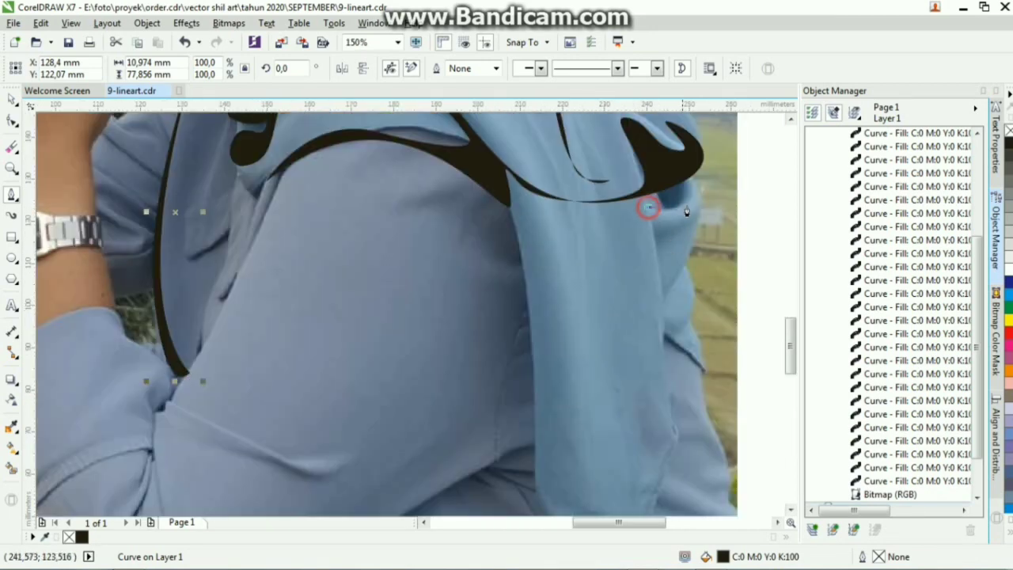
pyautogui.moveTo(694, 199); pyautogui.dragTo(664, 291)
pyautogui.press('Escape')
# Step: Trace the branching fold shadow beside the hanging scarf end as a closed shape about 13.8 mm wide and 46.2 mm tall
pyautogui.click(692, 188)
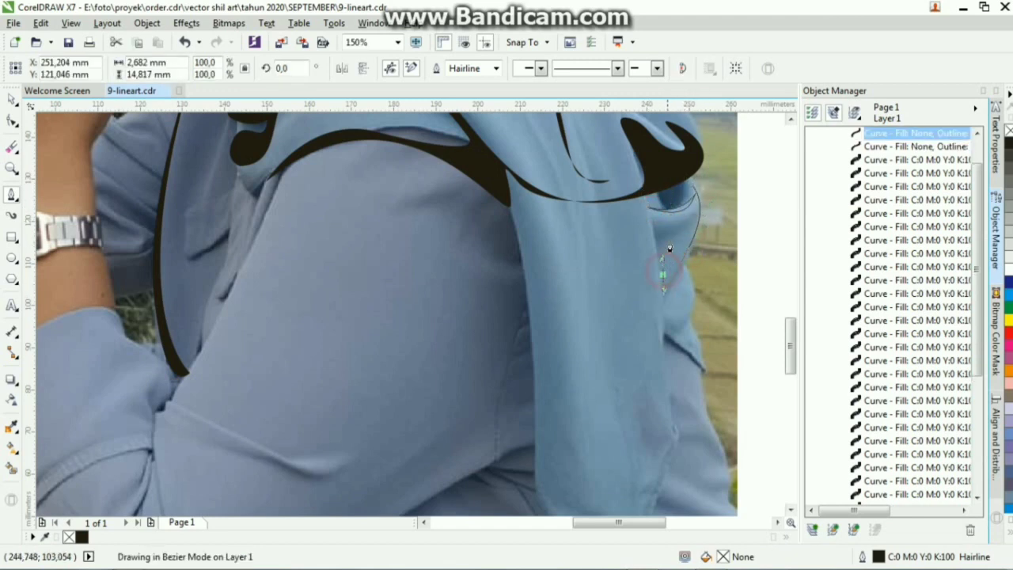
pyautogui.moveTo(671, 243); pyautogui.dragTo(688, 211)
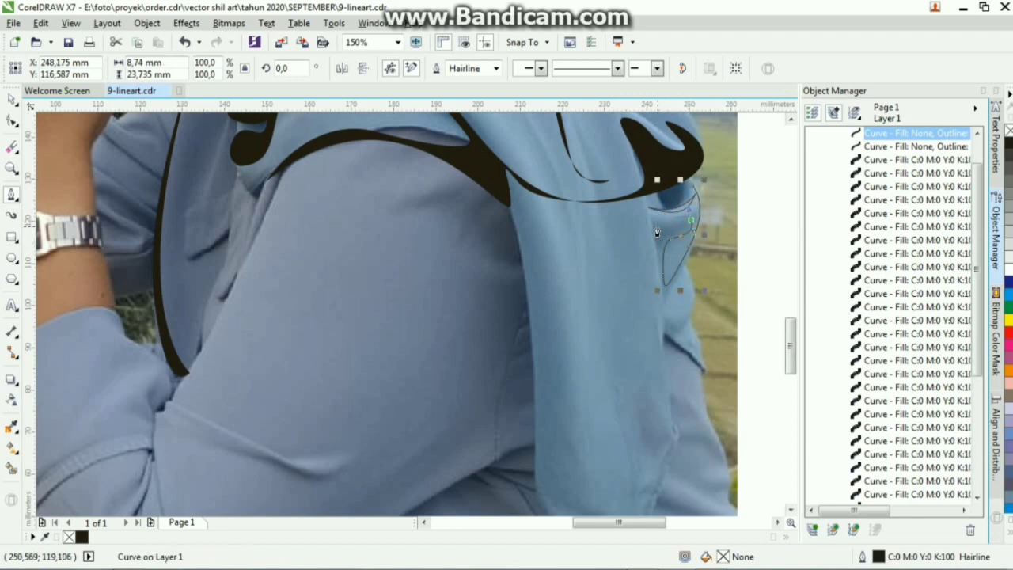
pyautogui.click(647, 217)
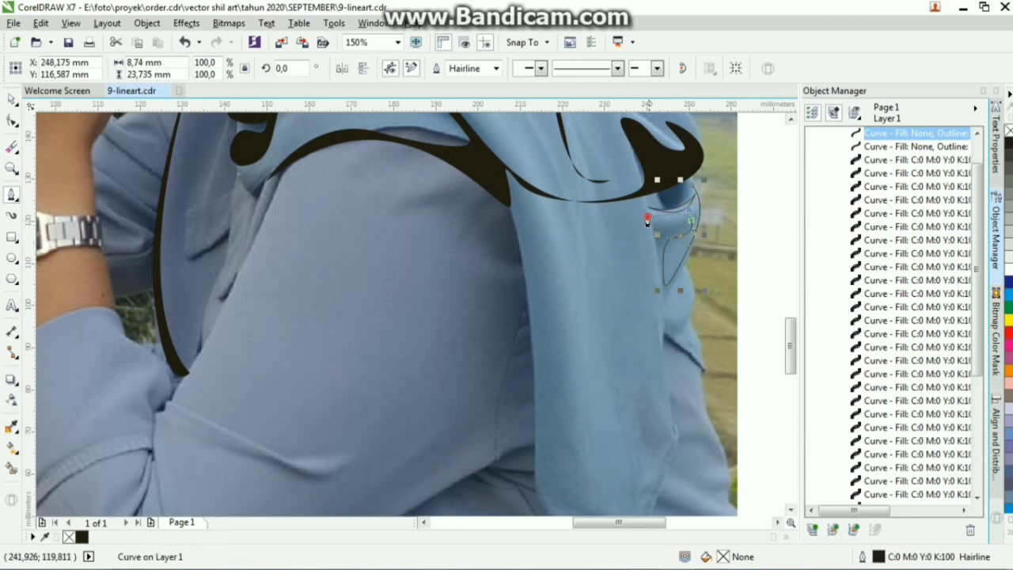
pyautogui.click(662, 379)
pyautogui.moveTo(702, 372); pyautogui.dragTo(726, 411)
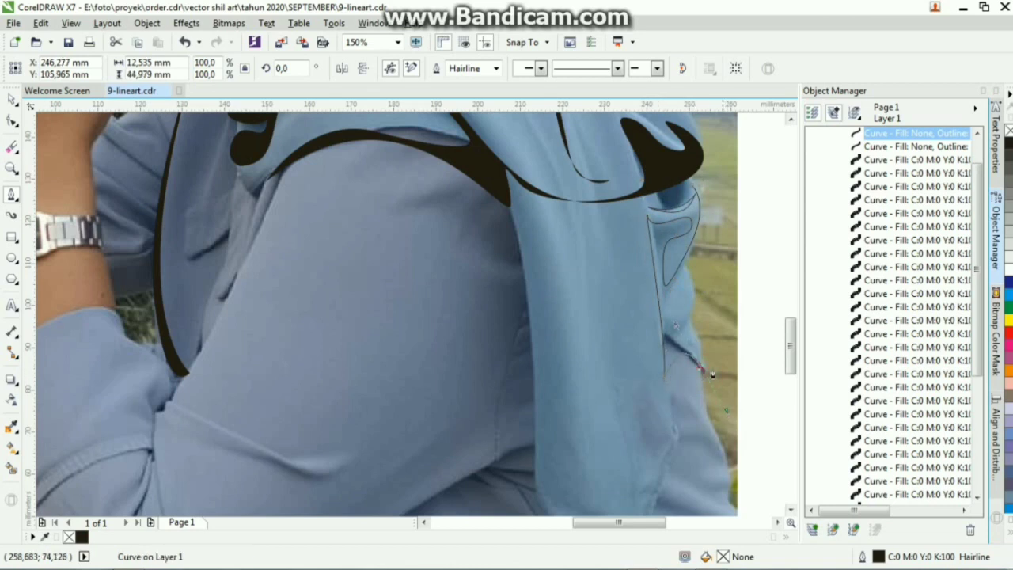
pyautogui.keyDown('alt'); pyautogui.click(702, 368); pyautogui.keyUp('alt')
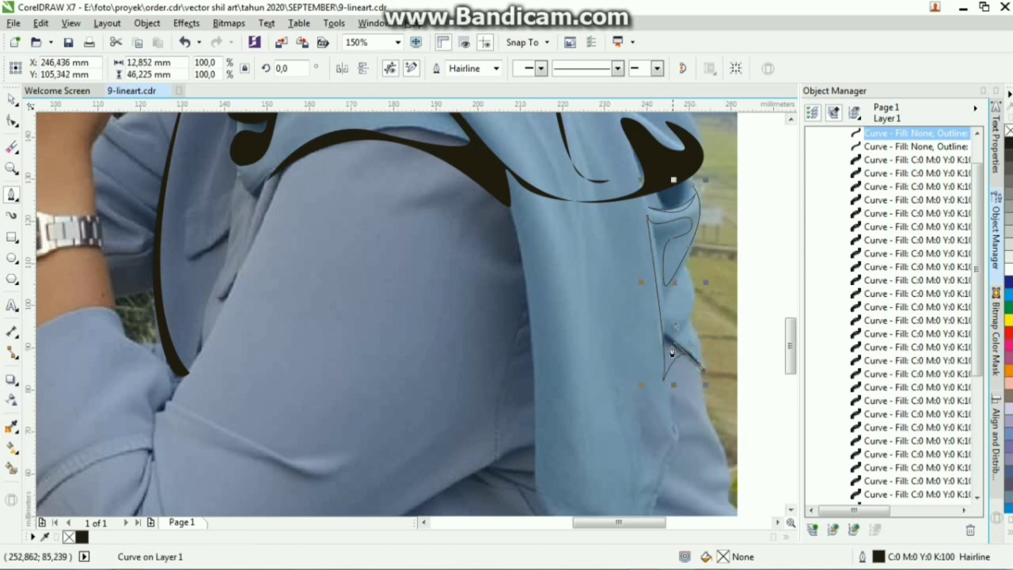
pyautogui.click(675, 347)
pyautogui.moveTo(659, 367); pyautogui.dragTo(658, 369)
pyautogui.keyDown('alt'); pyautogui.click(673, 346); pyautogui.keyUp('alt')
pyautogui.moveTo(692, 304); pyautogui.dragTo(693, 280)
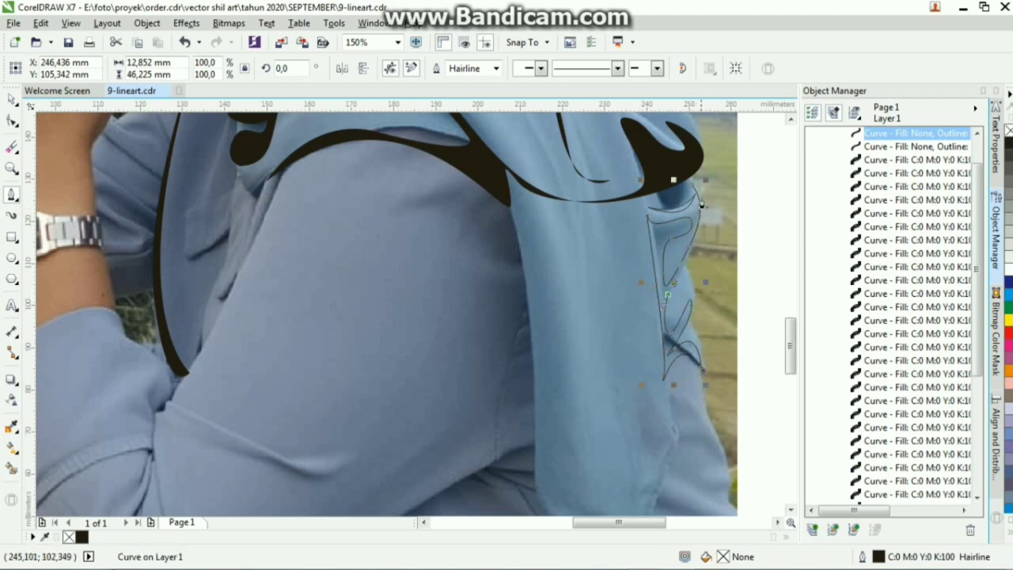
pyautogui.moveTo(694, 186); pyautogui.dragTo(717, 219)
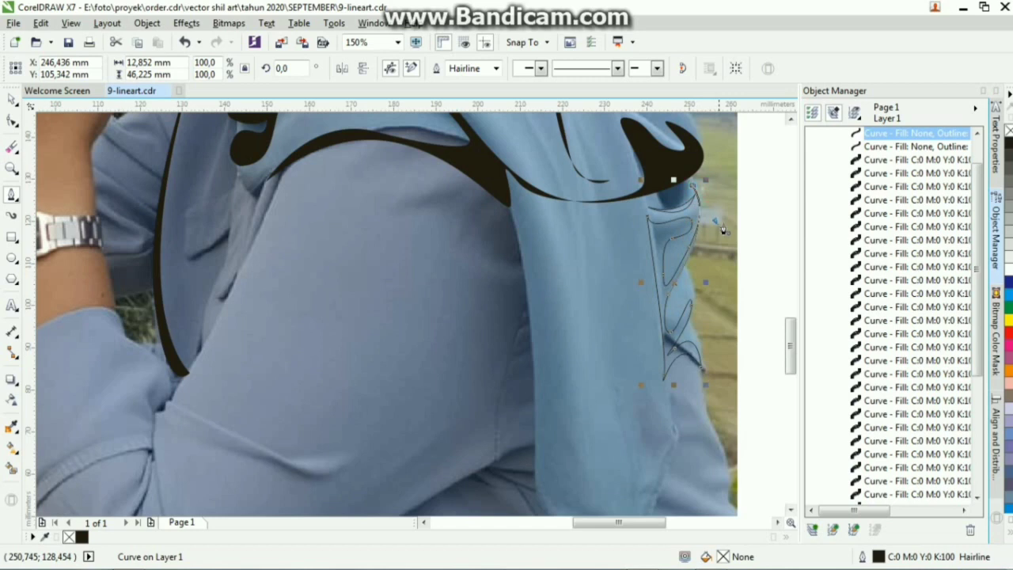
# Step: Fill the branching fold shadow and the thin fold line above it with black
pyautogui.click(1009, 143)
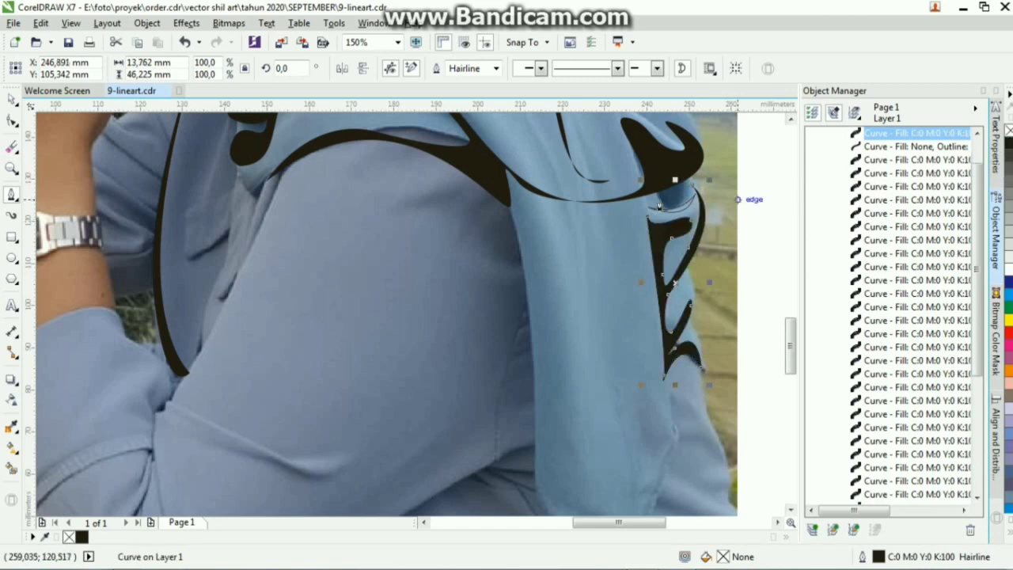
pyautogui.click(898, 148)
pyautogui.click(1009, 143)
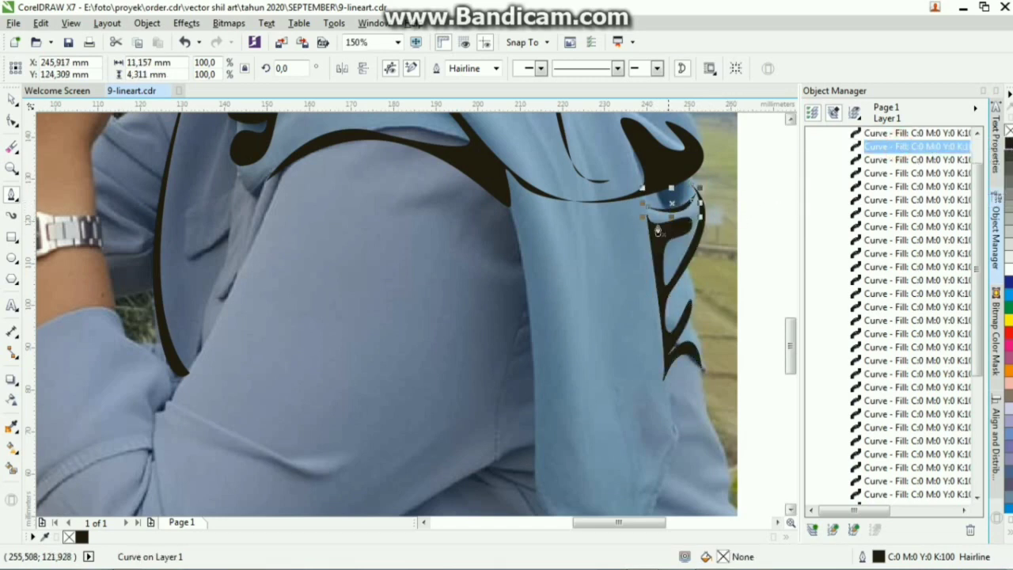
# Step: Trace the hanging scarf end's inner edge, rounded lower hem and outer edge as one open path about 42 mm wide and 77.6 mm tall
pyautogui.scroll(-3, 644, 199)
pyautogui.scroll(2, 627, 253)
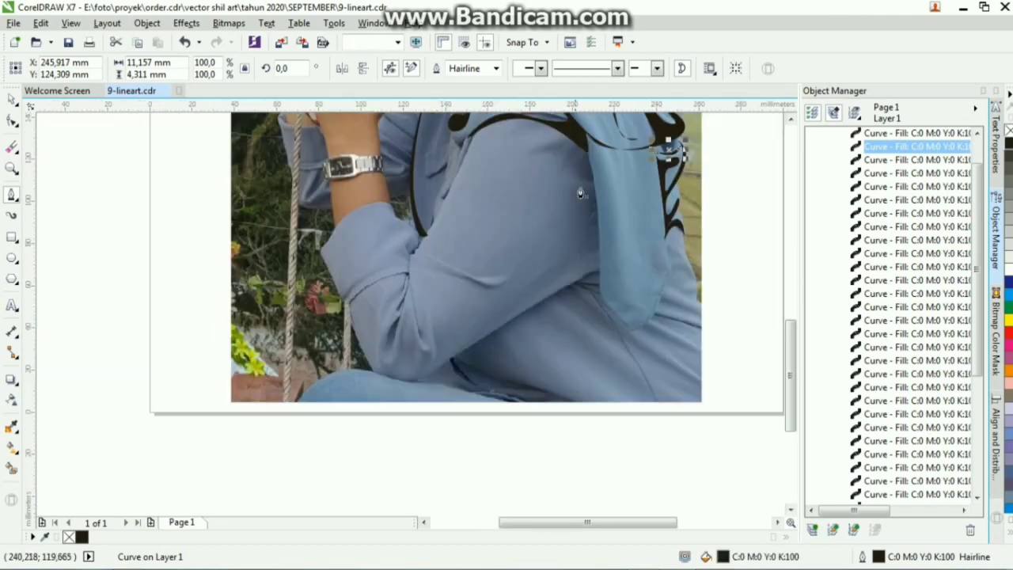
pyautogui.click(590, 159)
pyautogui.click(600, 247)
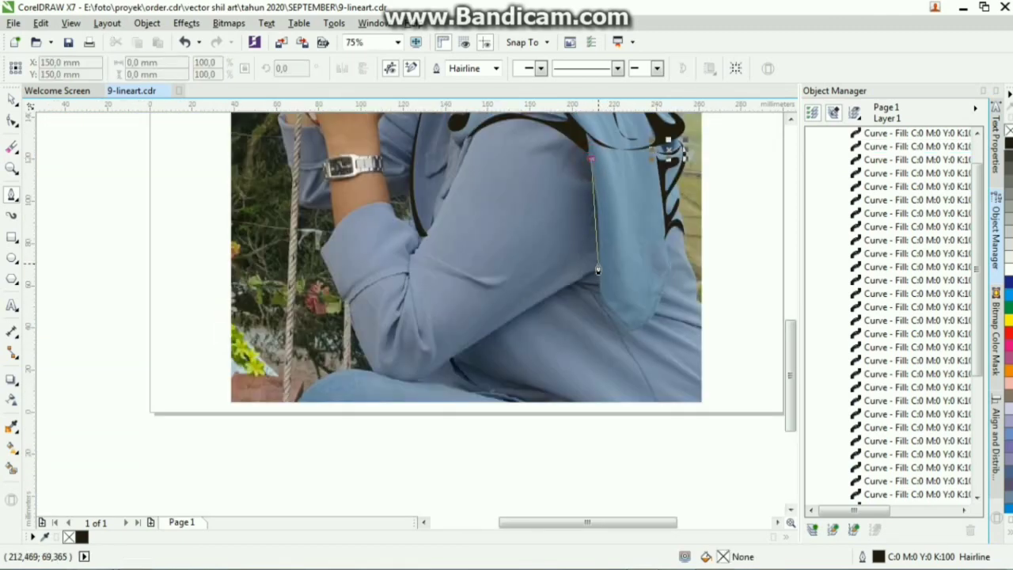
pyautogui.moveTo(596, 283); pyautogui.dragTo(596, 284)
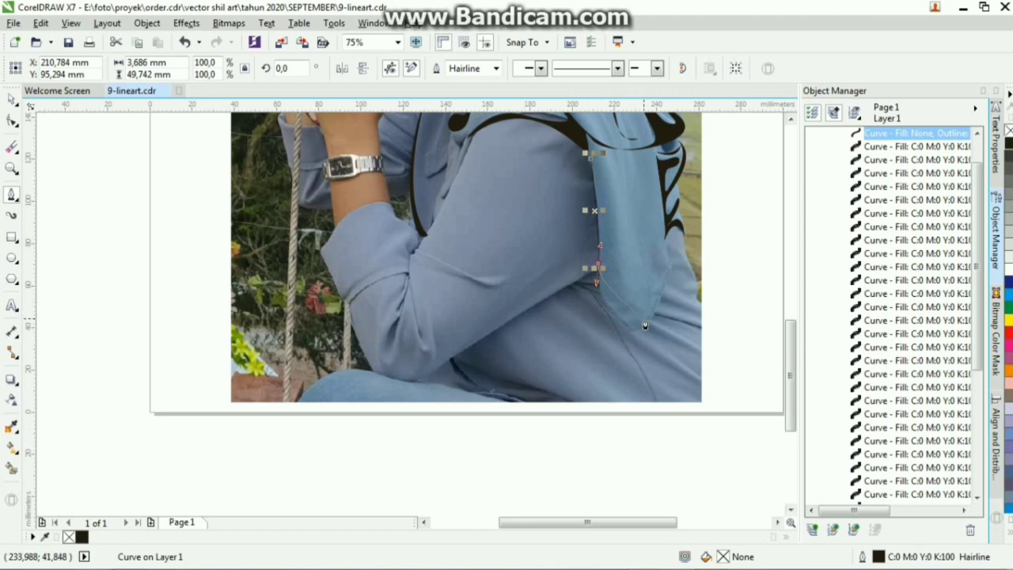
pyautogui.moveTo(649, 318); pyautogui.dragTo(674, 315)
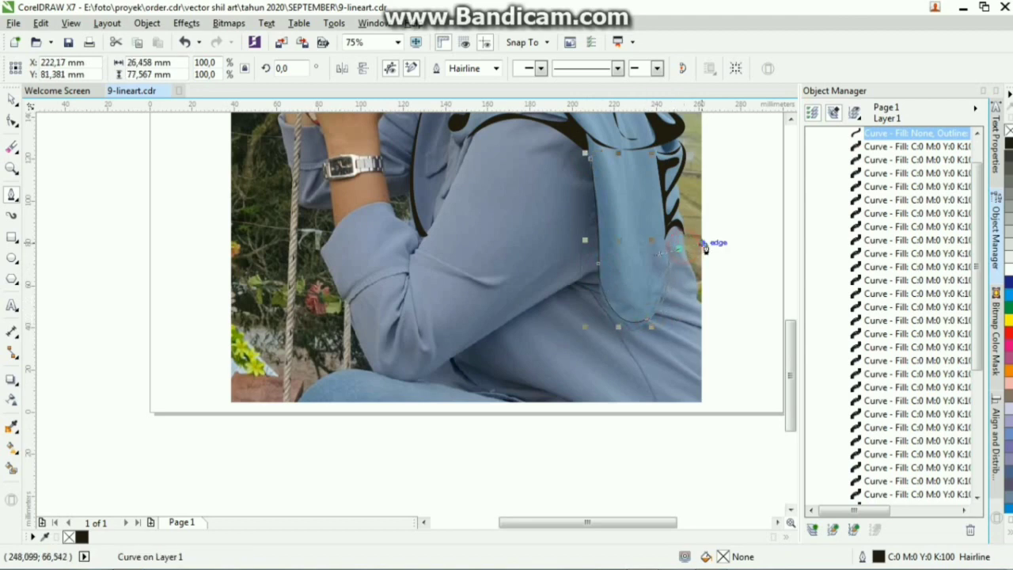
pyautogui.moveTo(704, 249); pyautogui.dragTo(704, 248)
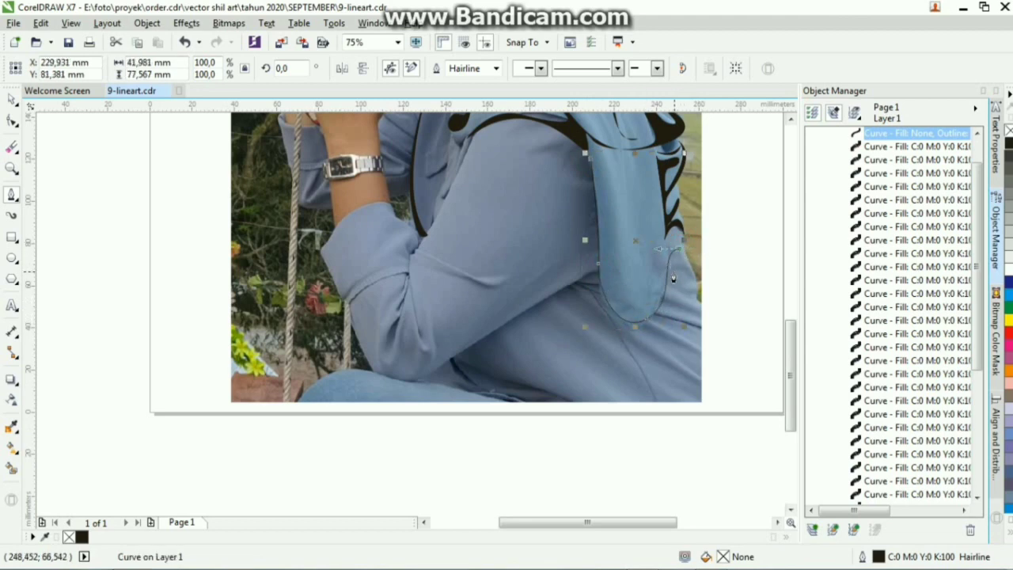
# Step: Trace the path back down the scarf end's outer edge and along its hem to a pointed fold on the shirt, thickening the line
pyautogui.scroll(3, 673, 279)
pyautogui.click(656, 245)
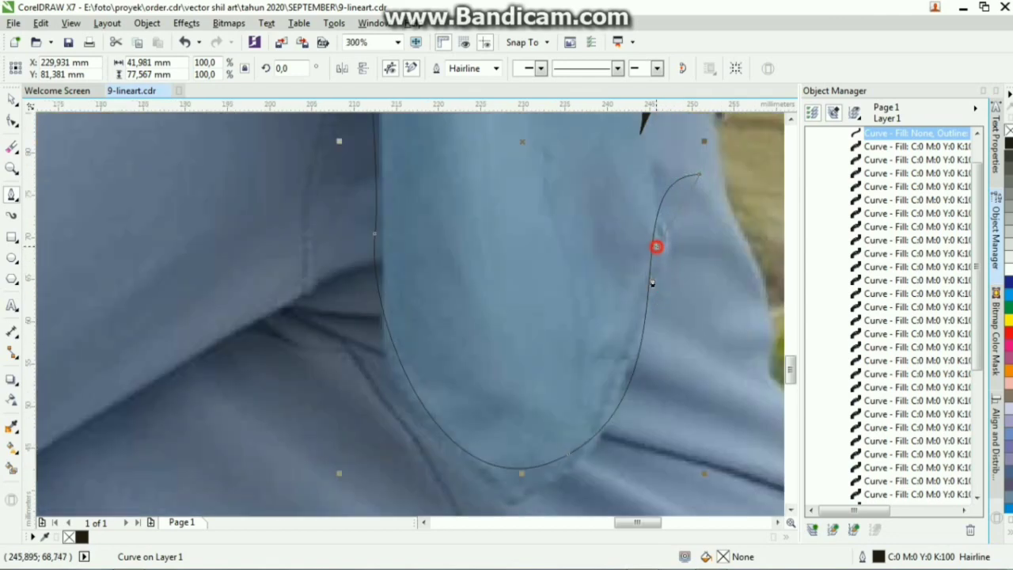
pyautogui.click(648, 333)
pyautogui.scroll(-4, 656, 335)
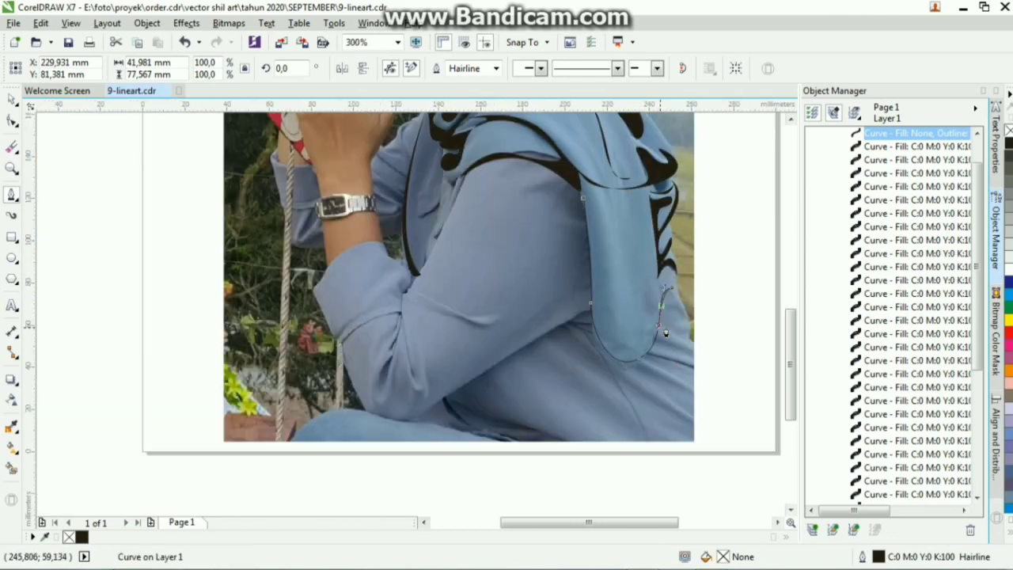
pyautogui.scroll(3, 623, 367)
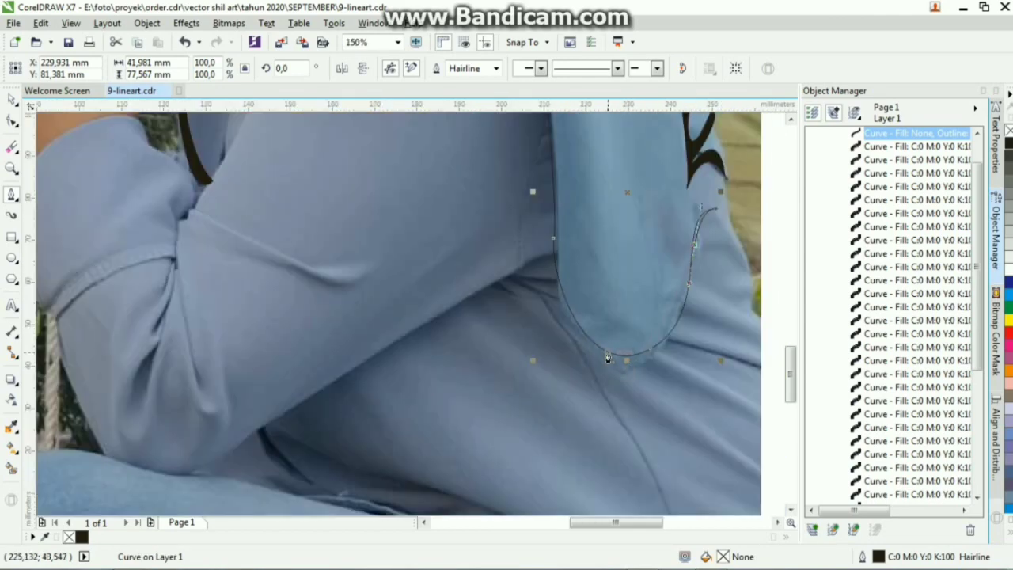
pyautogui.moveTo(570, 330); pyautogui.dragTo(511, 326)
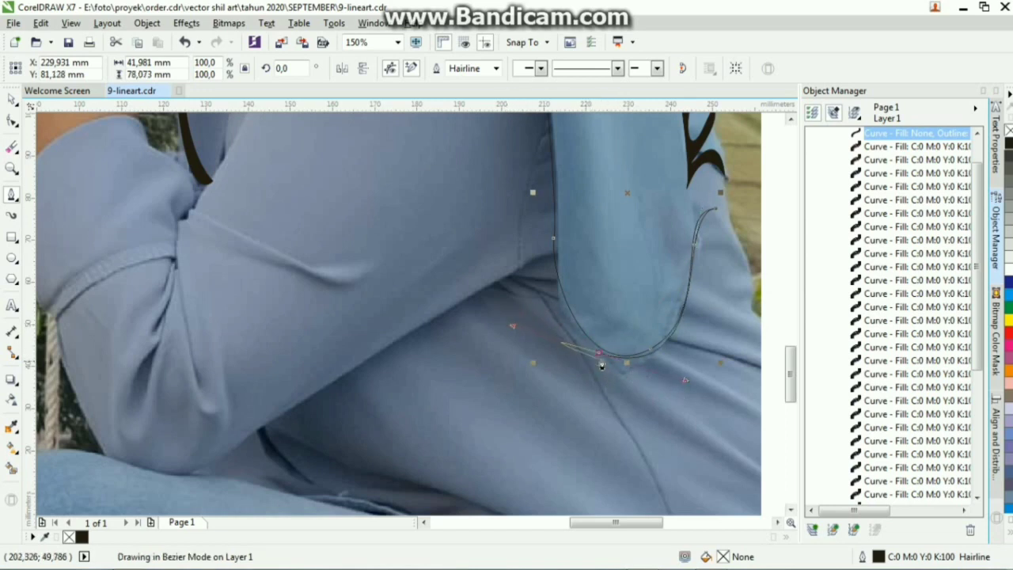
# Step: Continue the path up the hem with a pointed spur into the crease under the sleeve, widening it to about 51.9 mm
pyautogui.click(593, 346)
pyautogui.click(554, 285)
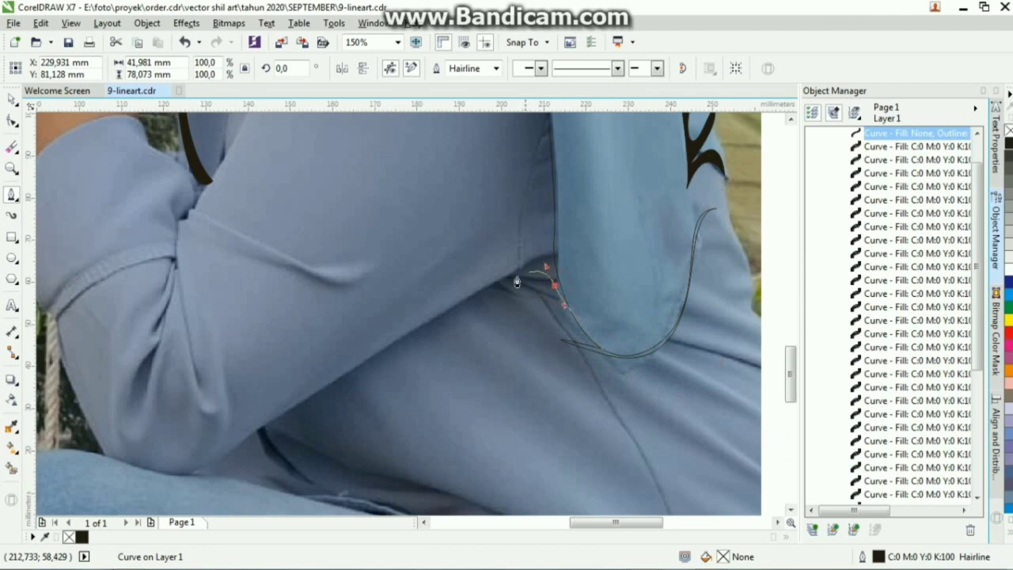
pyautogui.moveTo(497, 289); pyautogui.dragTo(453, 312)
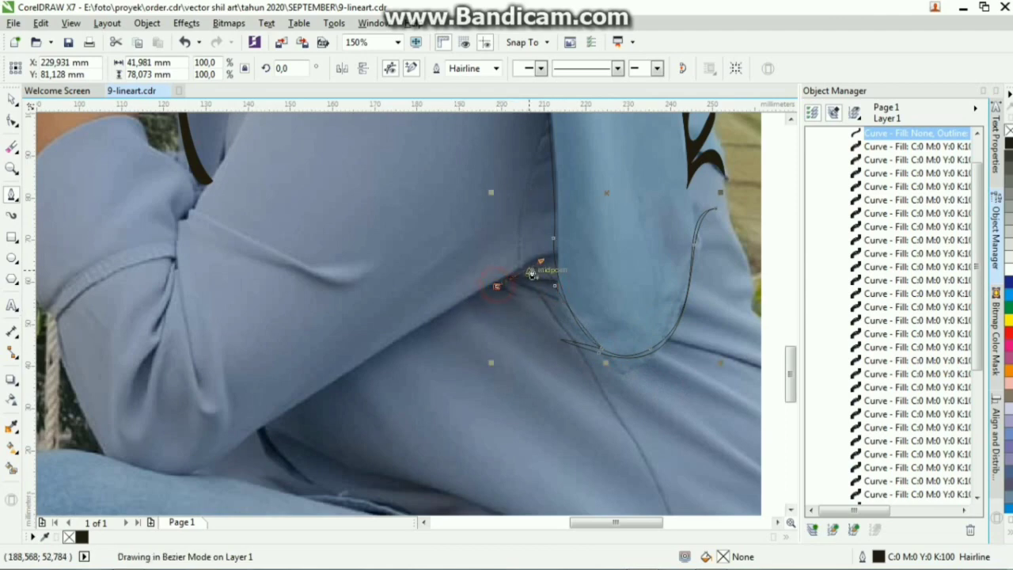
pyautogui.moveTo(549, 266); pyautogui.dragTo(550, 273)
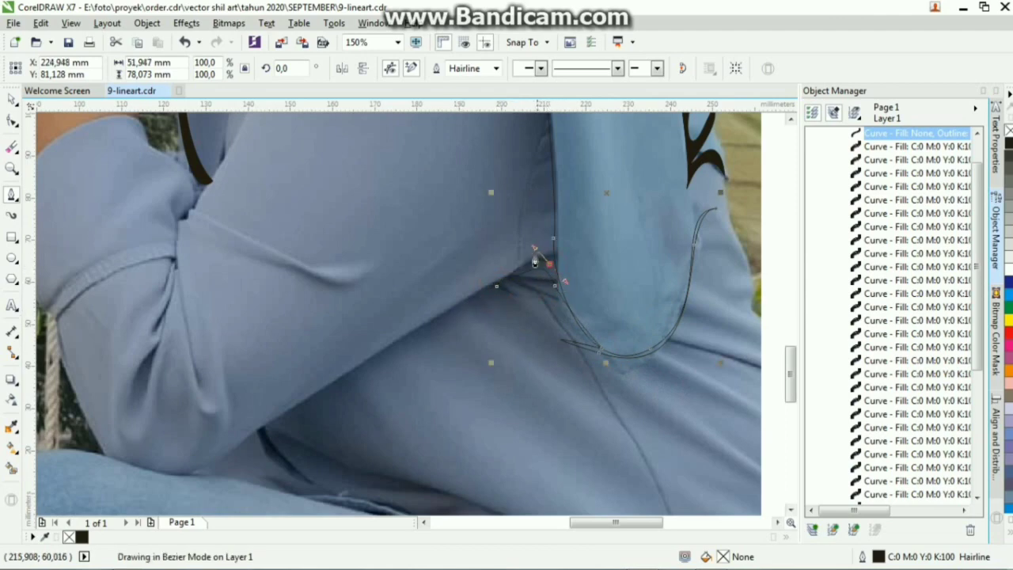
# Step: Extend the path up the sleeve seam and over the shoulder, close it beside the scarf at about 95 × 93.1 mm, and fill it black
pyautogui.scroll(-4, 550, 273)
pyautogui.scroll(2, 516, 207)
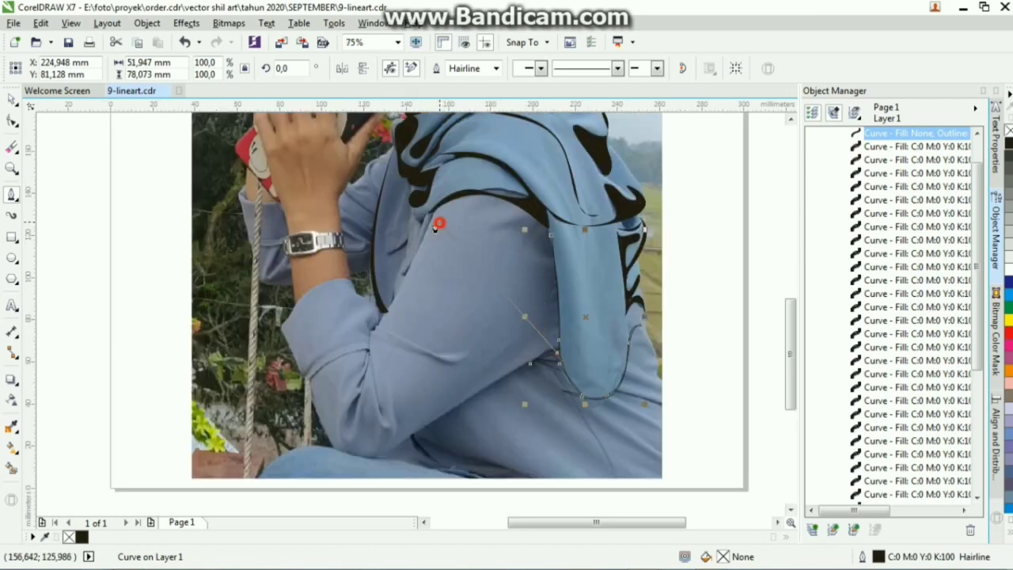
pyautogui.click(440, 224)
pyautogui.moveTo(328, 294); pyautogui.dragTo(327, 301)
pyautogui.keyDown('alt'); pyautogui.click(440, 222); pyautogui.keyUp('alt')
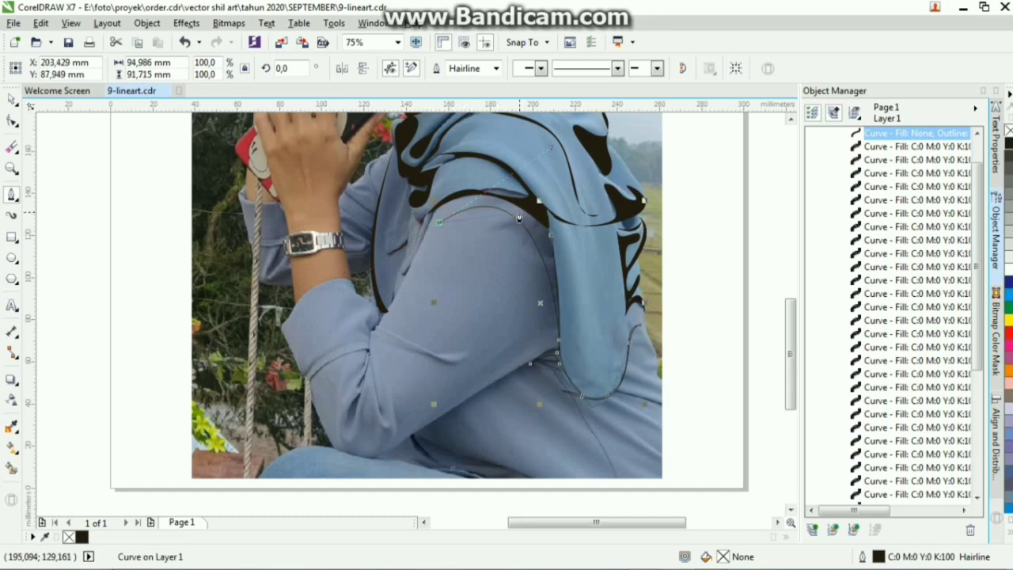
pyautogui.scroll(2, 522, 225)
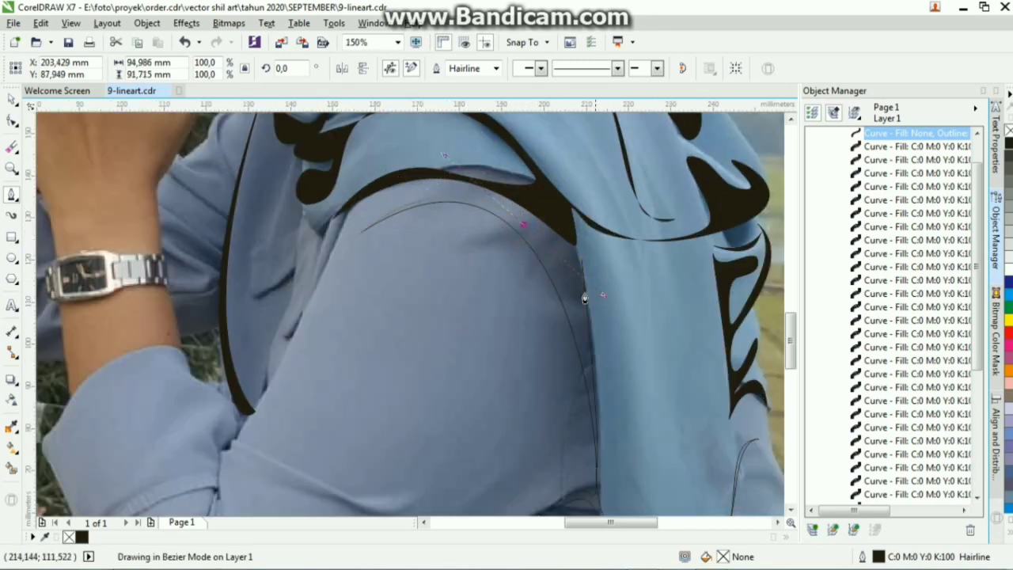
pyautogui.moveTo(522, 226); pyautogui.dragTo(573, 331)
pyautogui.click(581, 260)
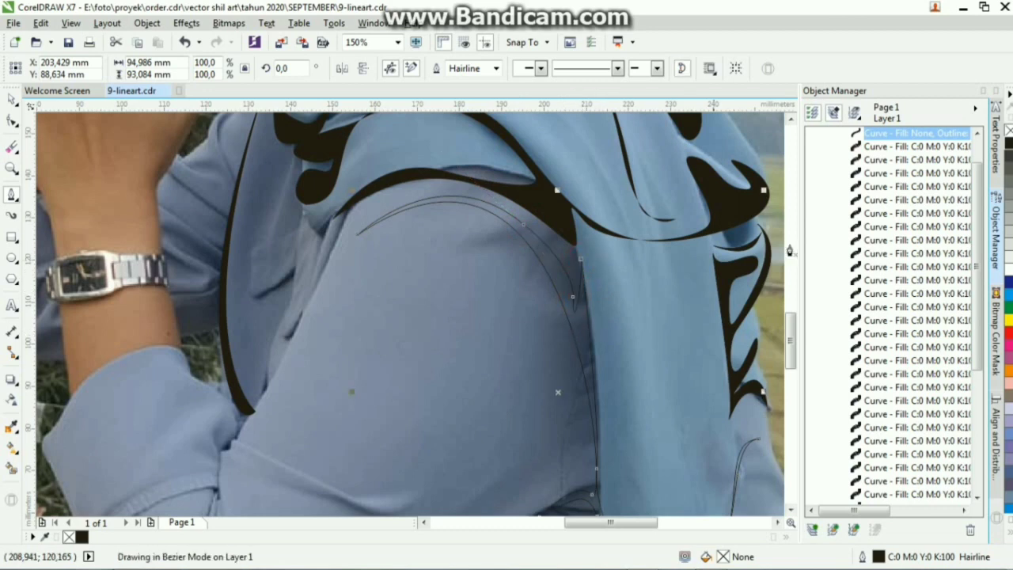
pyautogui.click(1009, 143)
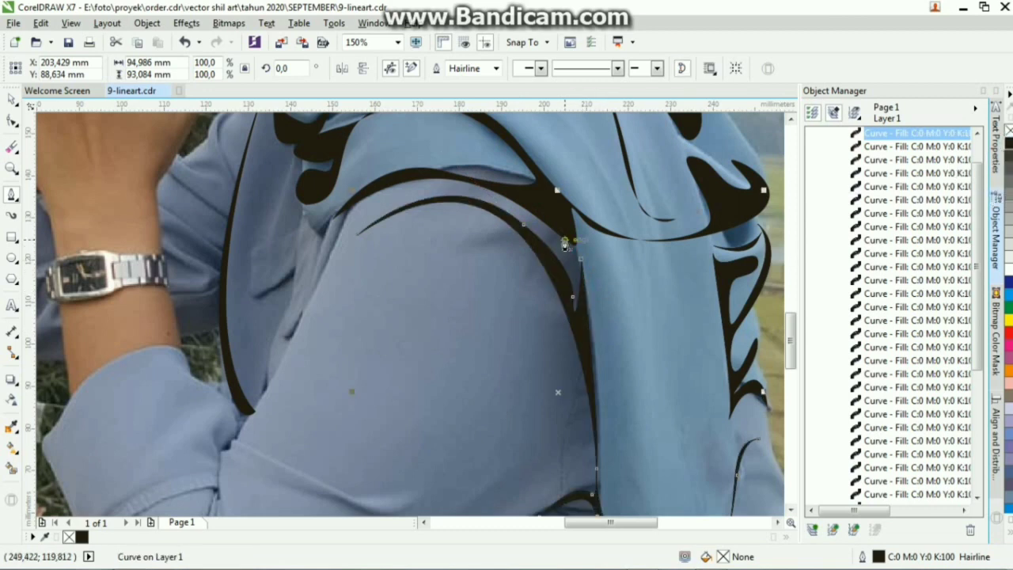
# Step: Remove the outline from all traced curves on the page
pyautogui.scroll(-5, 483, 241)
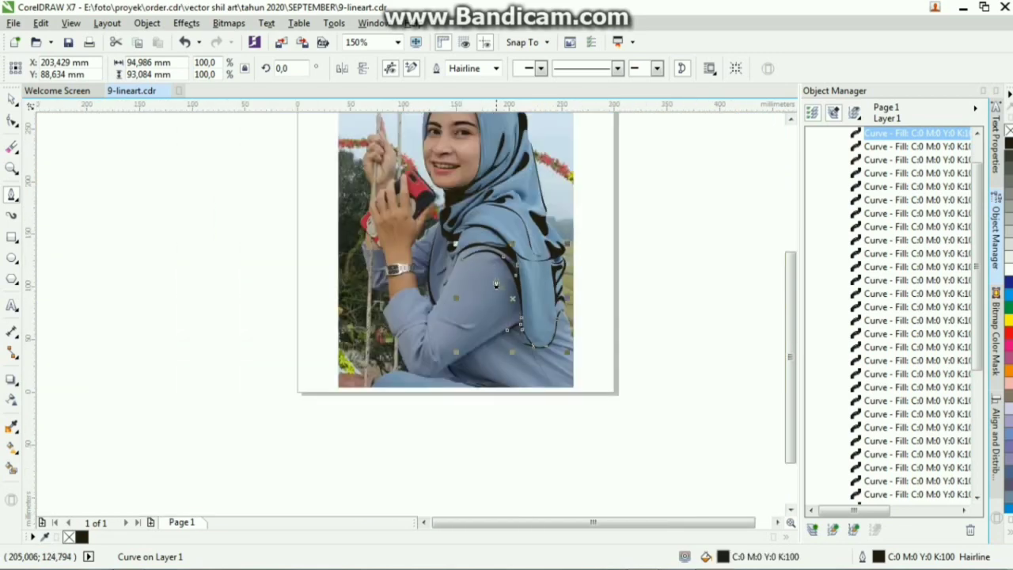
pyautogui.click(14, 97)
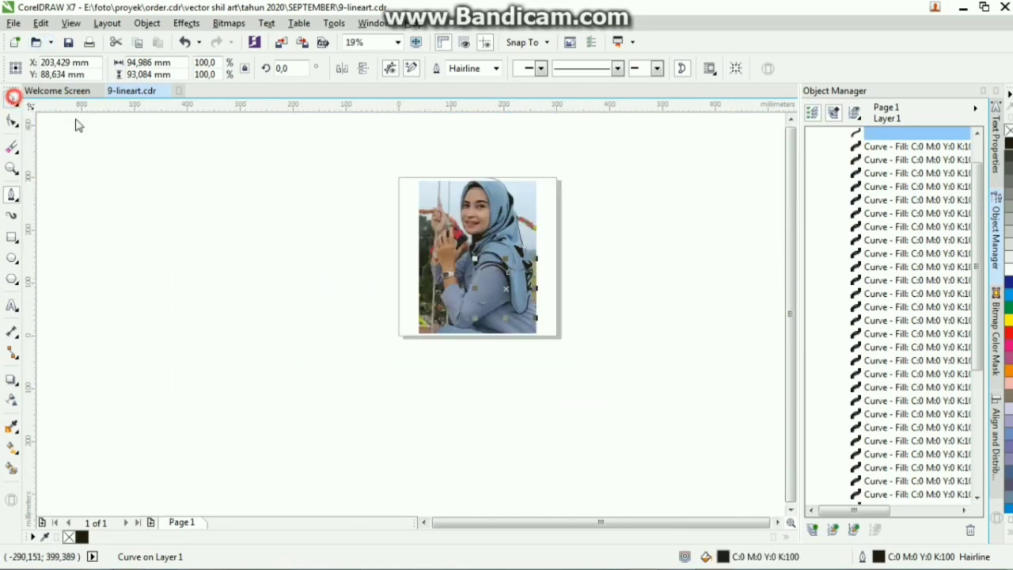
pyautogui.moveTo(578, 331); pyautogui.dragTo(512, 228)
pyautogui.moveTo(535, 277); pyautogui.dragTo(452, 141)
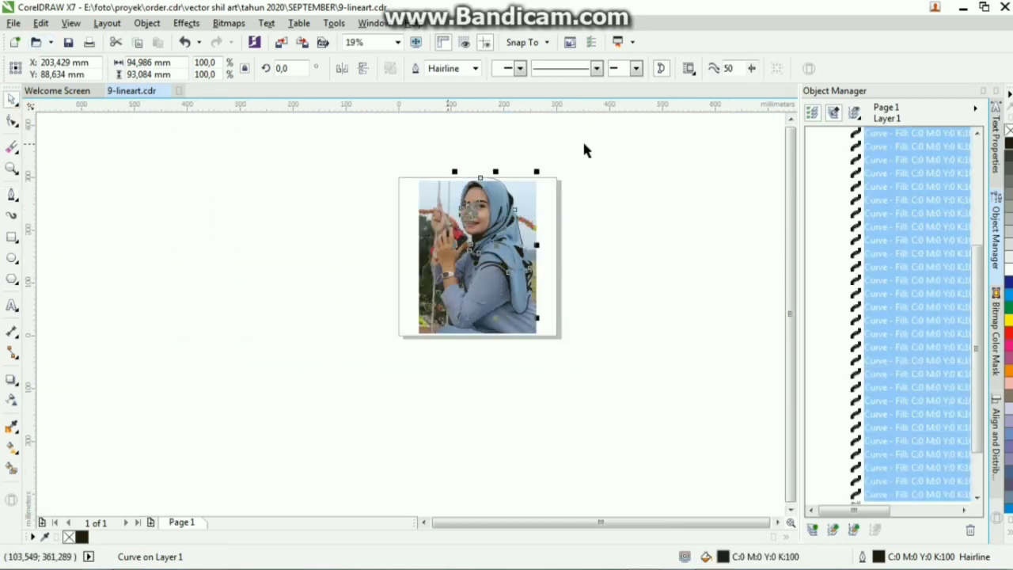
pyautogui.rightClick(1009, 131)
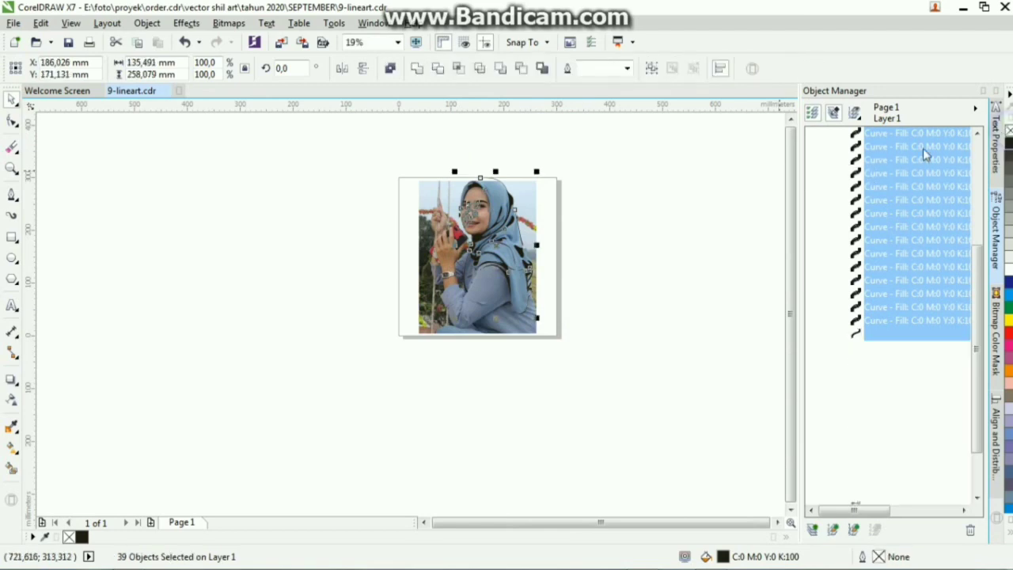
# Step: Delete the reference photo to preview the line art alone, and undo the deletion
pyautogui.click(493, 366)
pyautogui.click(515, 319)
pyautogui.press('Delete')
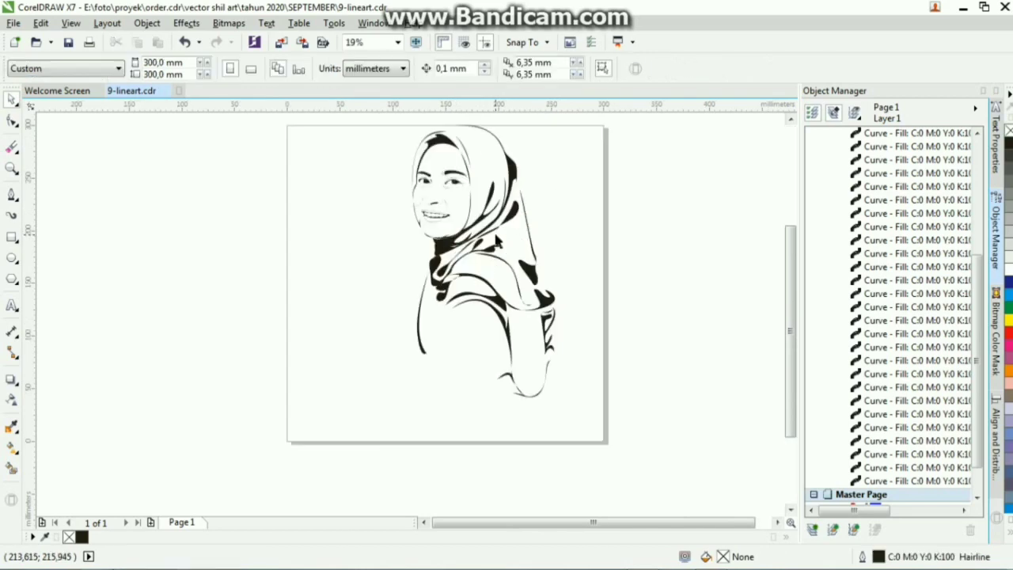
pyautogui.scroll(2, 517, 230)
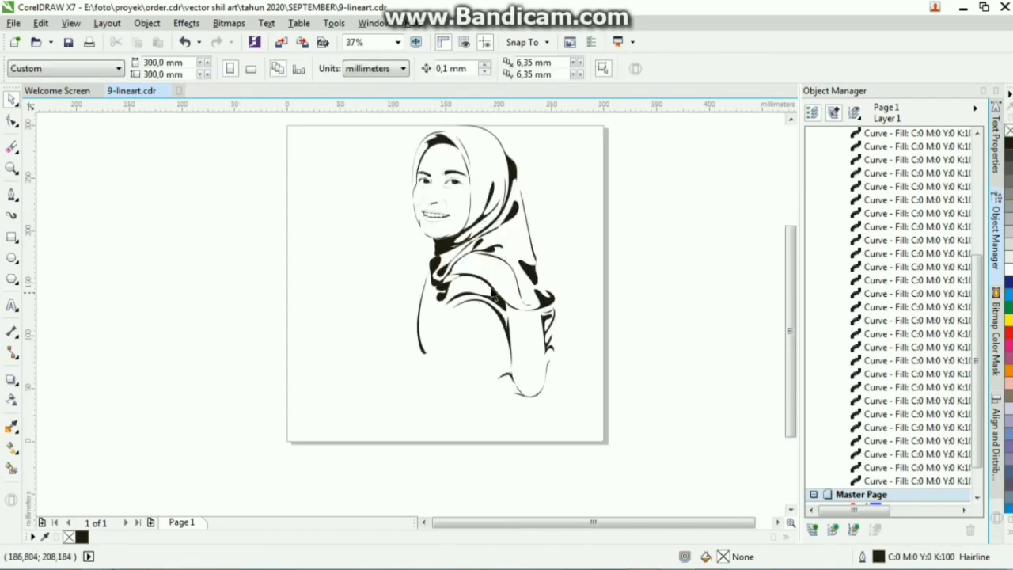
pyautogui.hotkey('ctrl', 'z')
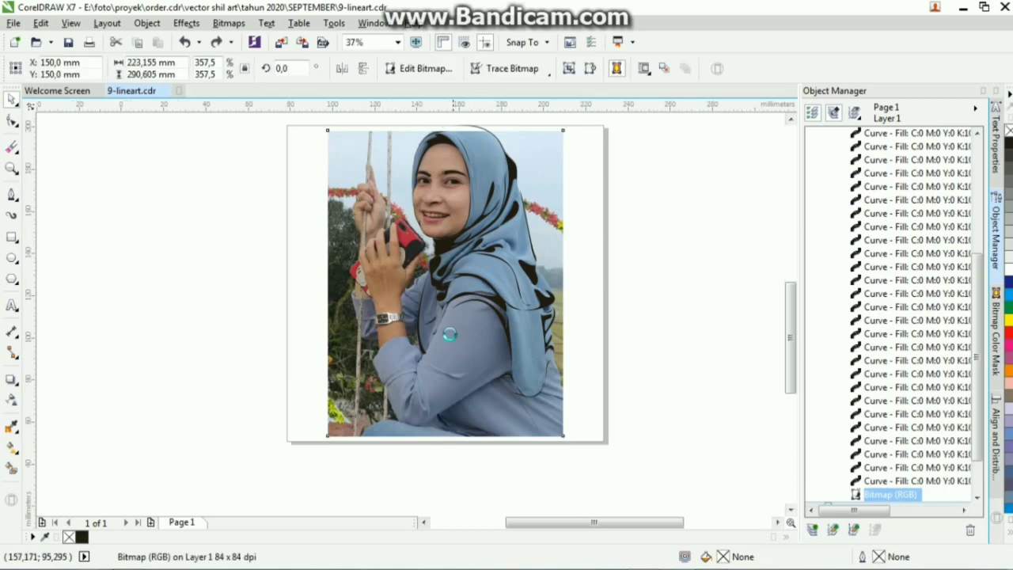
# Step: Trace a thin closed fold line along the upper sleeve's front edge, about 19.6 × 37.2 mm, and fill it black
pyautogui.scroll(2, 449, 335)
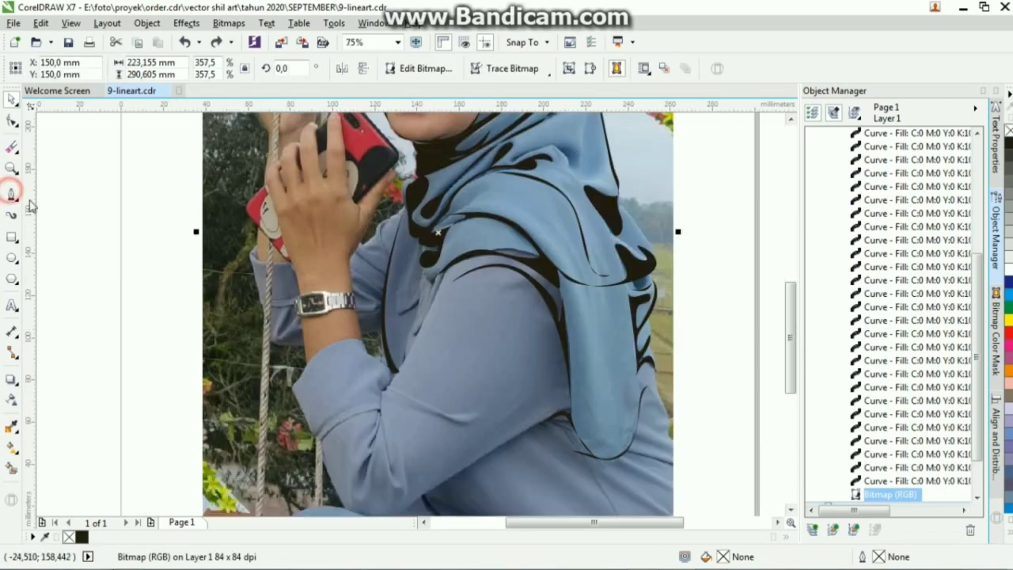
pyautogui.scroll(2, 436, 334)
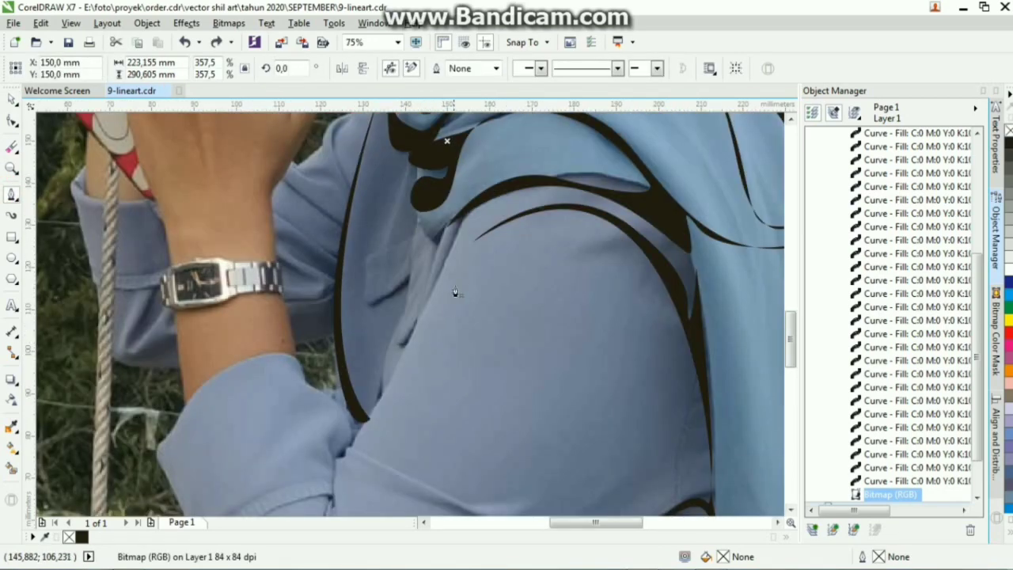
pyautogui.click(461, 252)
pyautogui.click(378, 405)
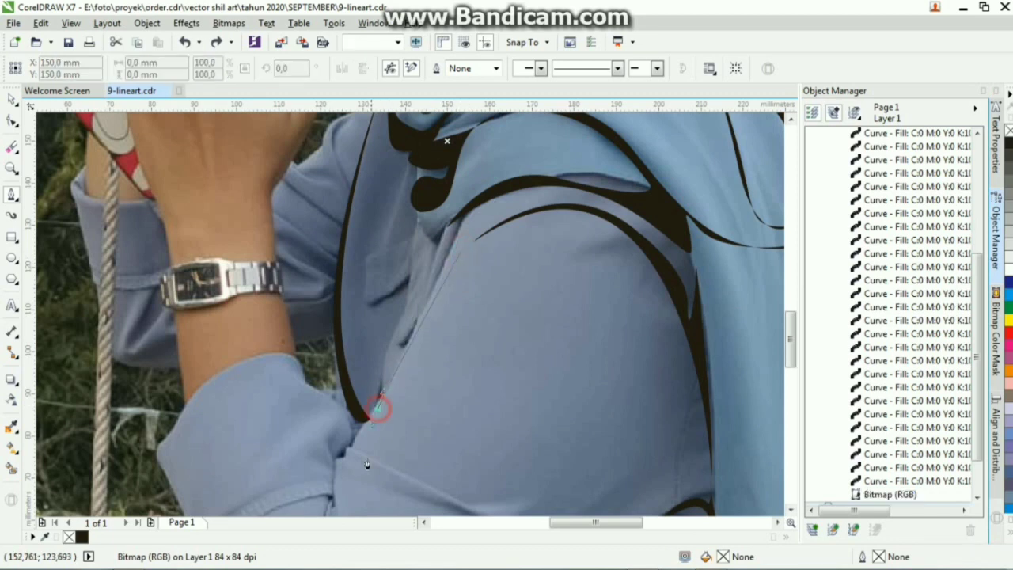
pyautogui.moveTo(367, 463); pyautogui.dragTo(363, 493)
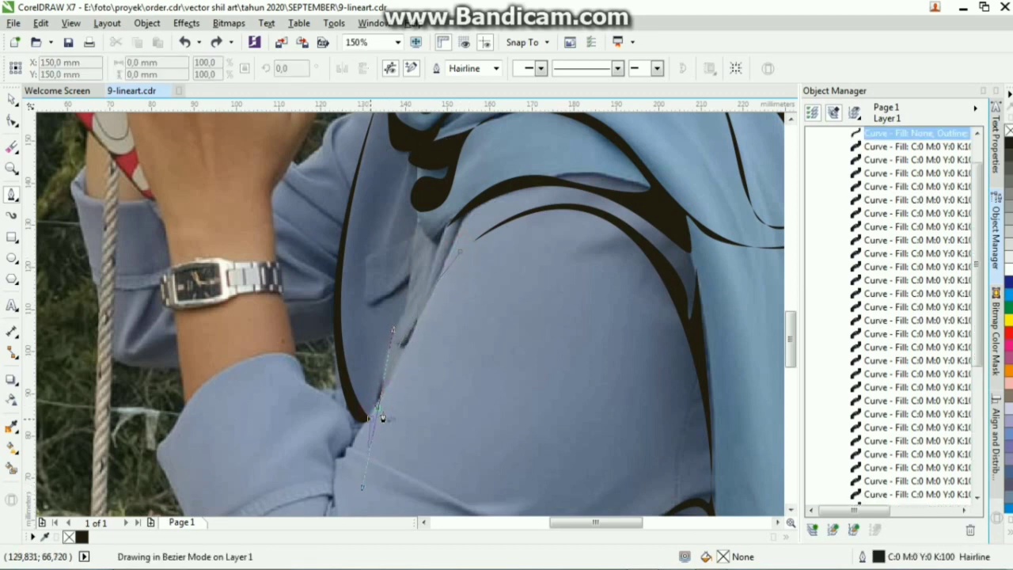
pyautogui.keyDown('alt'); pyautogui.click(378, 408); pyautogui.keyUp('alt')
pyautogui.click(463, 255)
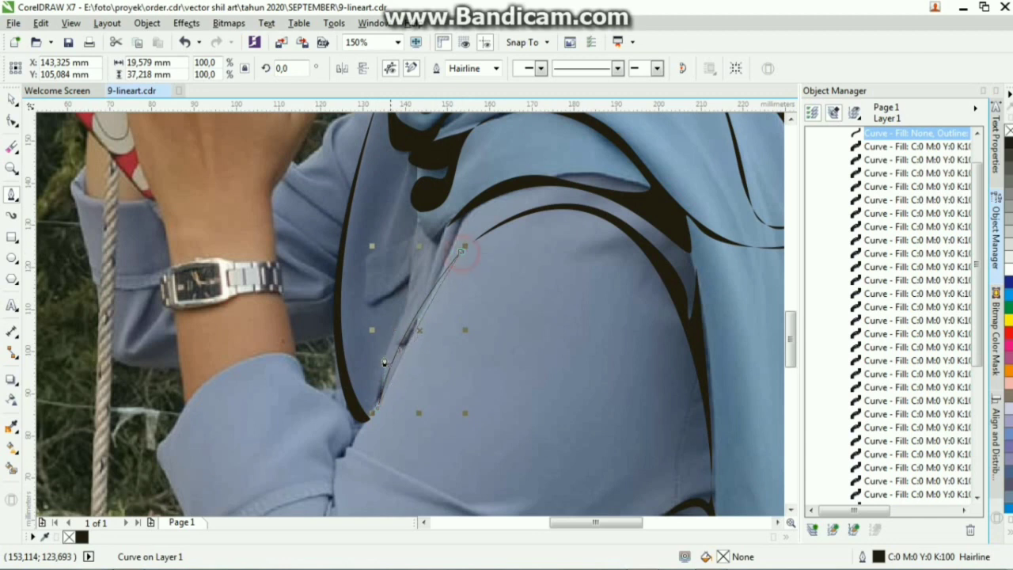
pyautogui.moveTo(382, 329); pyautogui.dragTo(382, 332)
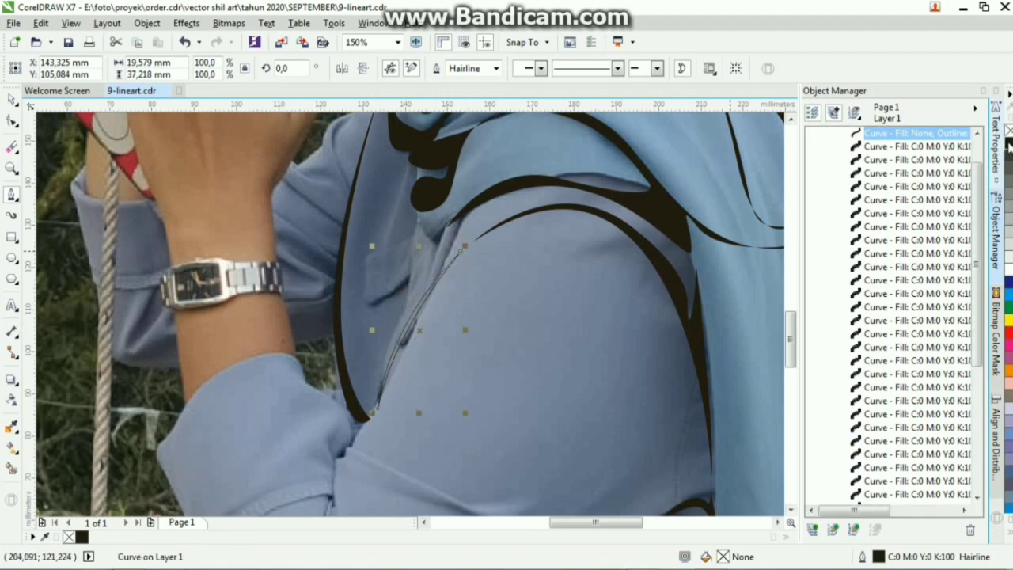
# Step: Remove the outlines from all traced curves, including the new sleeve line, and delete the reference photo
pyautogui.scroll(-3, 584, 244)
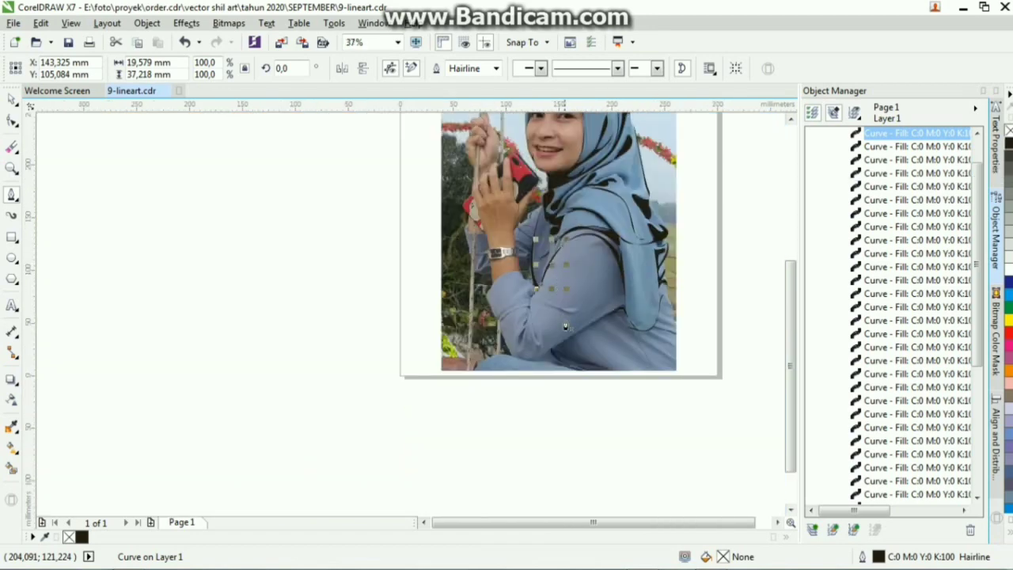
pyautogui.scroll(-2, 578, 325)
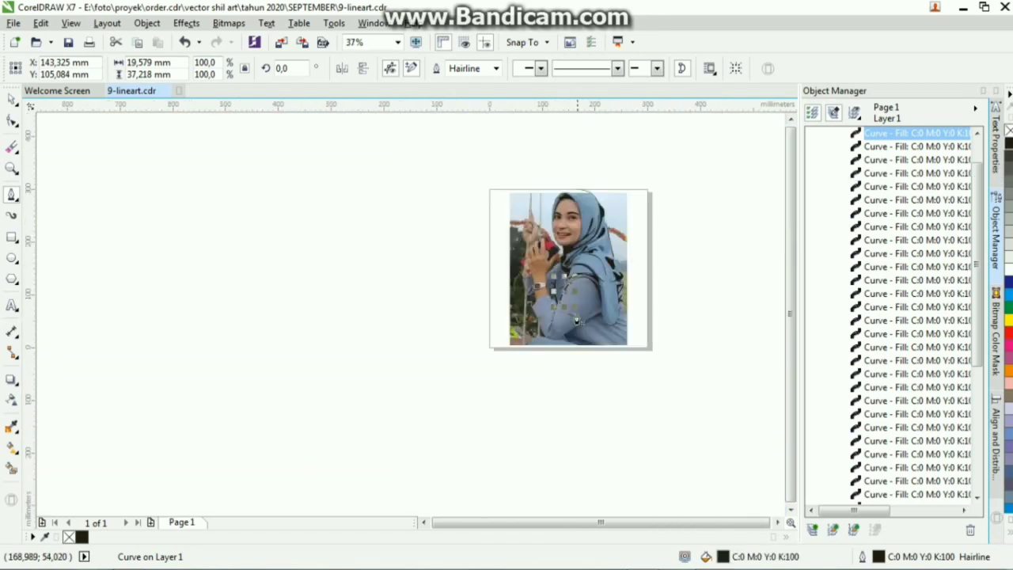
pyautogui.click(12, 99)
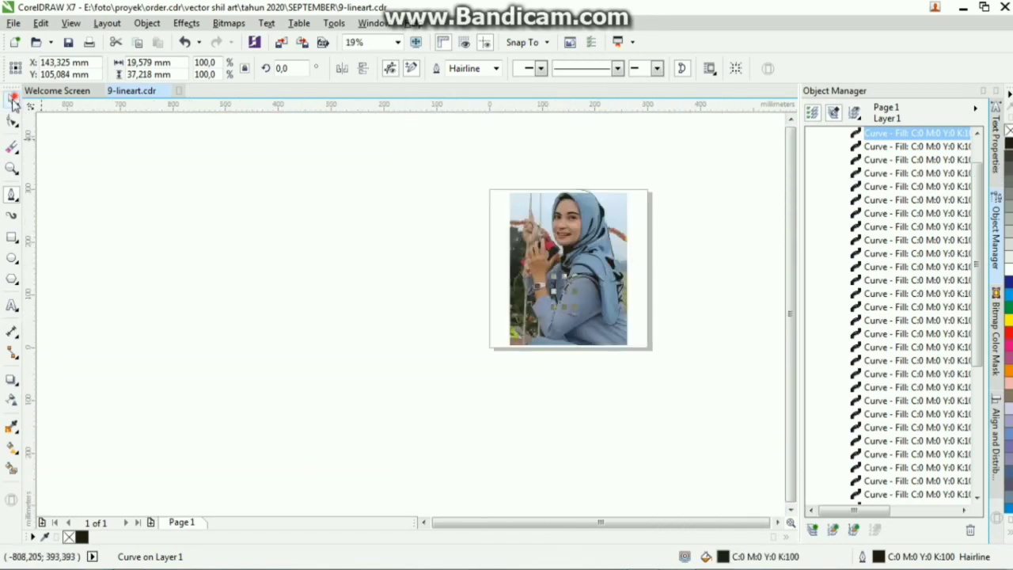
pyautogui.moveTo(536, 169); pyautogui.dragTo(708, 381)
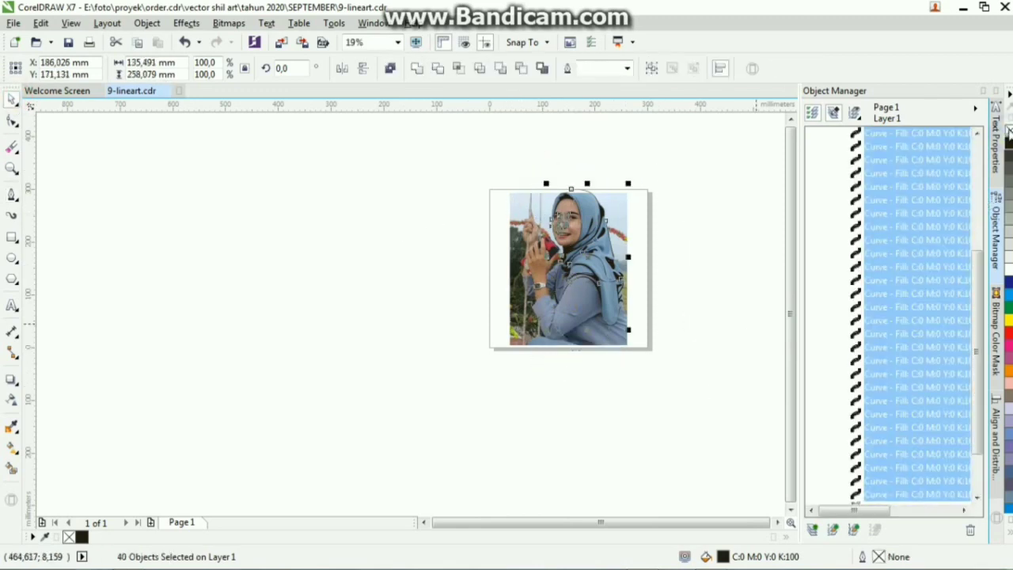
pyautogui.click(623, 351)
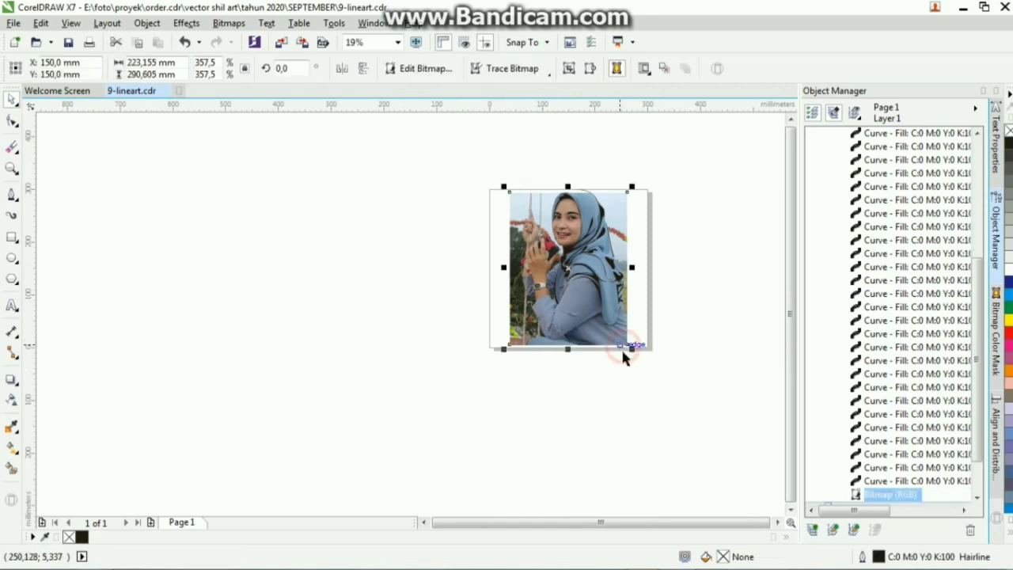
pyautogui.press('Delete')
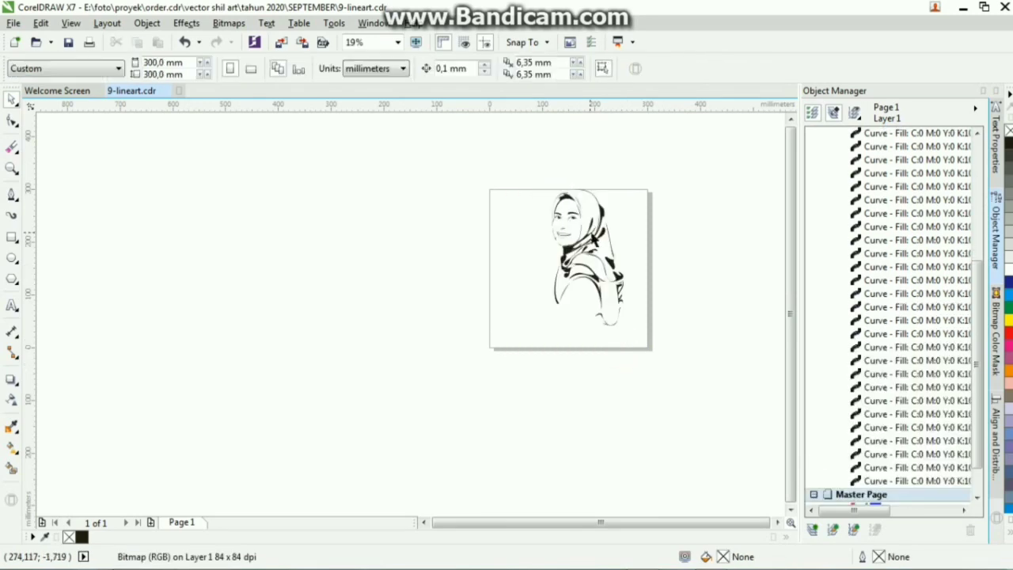
# Step: Examine the line art of the face, headscarf and shirt up close and as a whole
pyautogui.scroll(2, 631, 233)
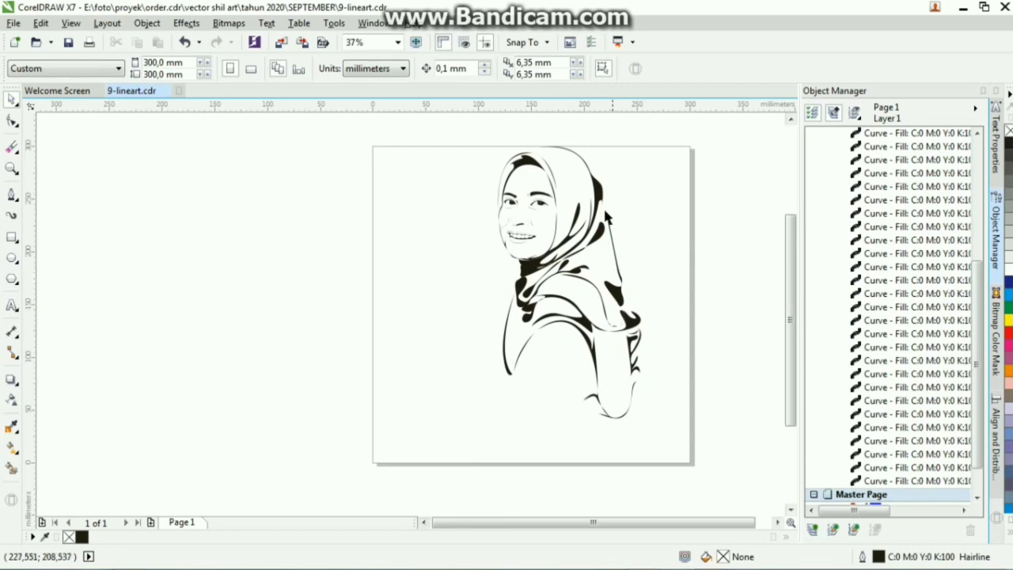
pyautogui.scroll(1, 606, 195)
pyautogui.scroll(-1, 531, 234)
pyautogui.scroll(1, 507, 199)
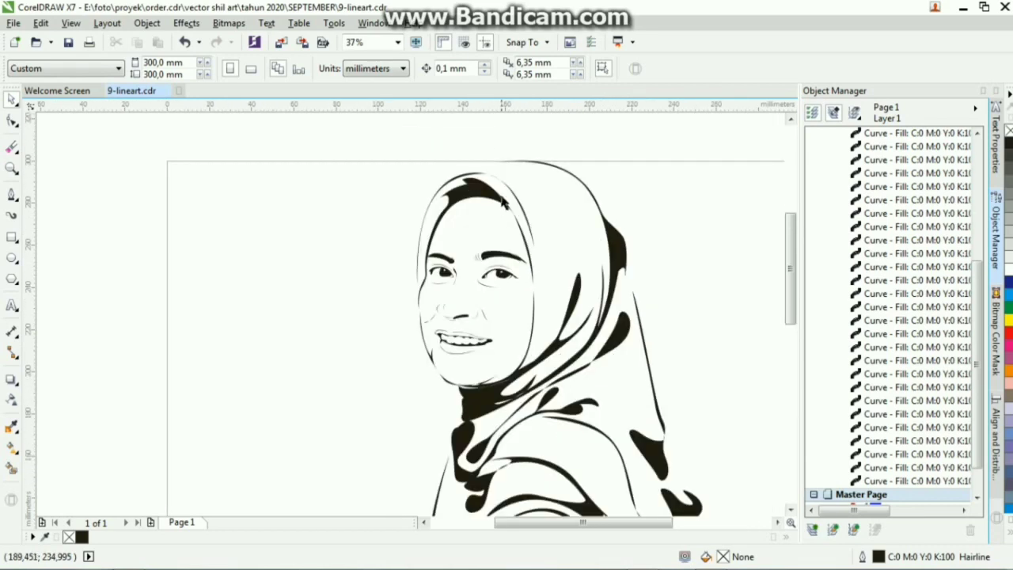
pyautogui.scroll(-1, 521, 360)
pyautogui.scroll(1, 531, 352)
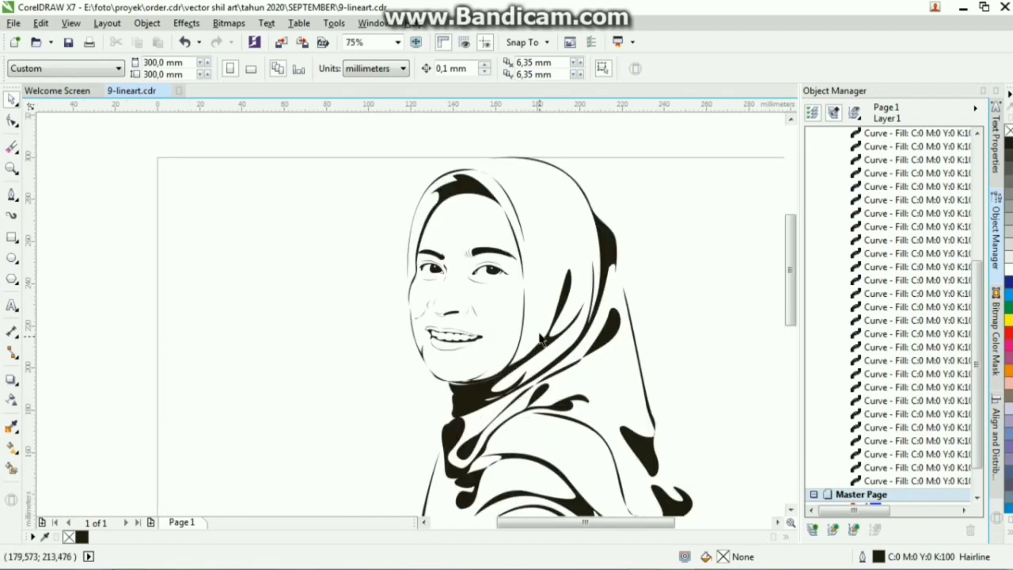
pyautogui.scroll(-1, 546, 364)
pyautogui.scroll(-1, 592, 453)
pyautogui.scroll(1, 593, 453)
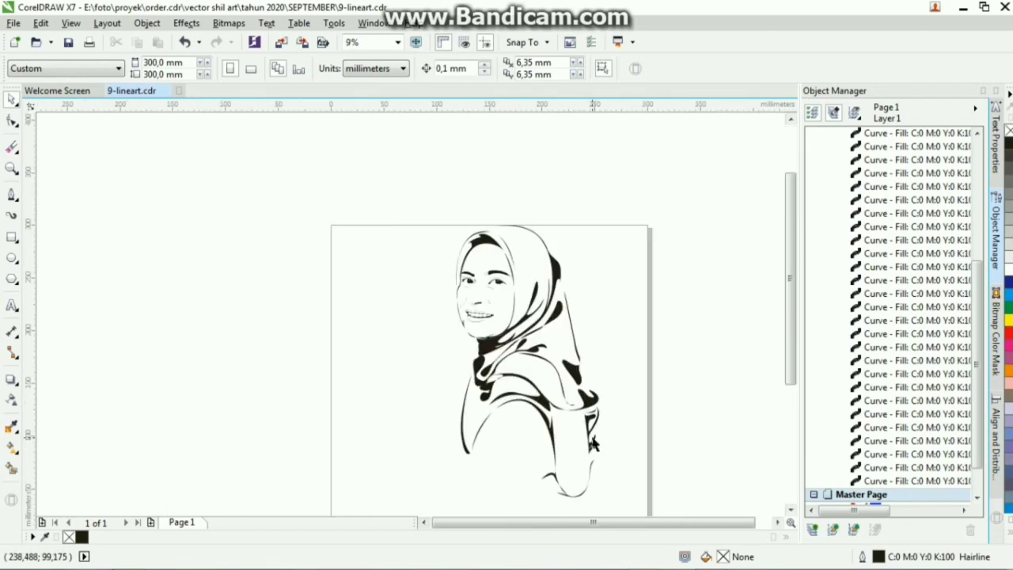
pyautogui.scroll(1, 470, 201)
pyautogui.scroll(-1, 471, 201)
pyautogui.scroll(2, 470, 201)
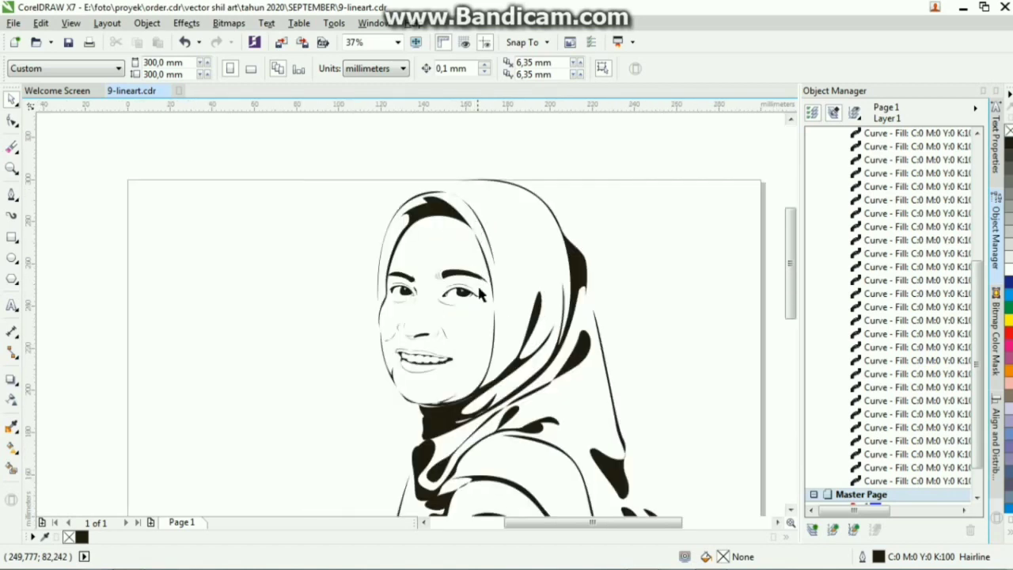